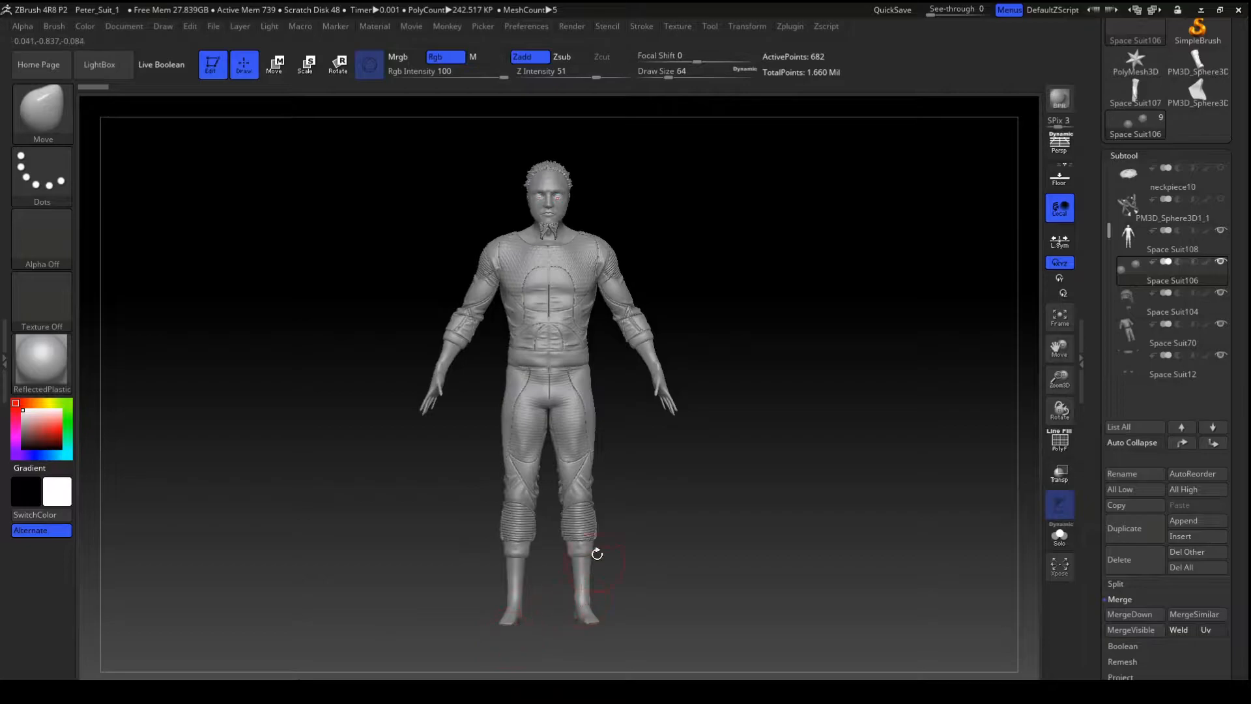
{"action": "mouse_move", "coordinate": [689, 452]}
{"action": "left_mouse_down"}
{"action": "mouse_move", "coordinate": [671, 463]}
{"action": "mouse_move", "coordinate": [703, 462]}
{"action": "left_mouse_up"}
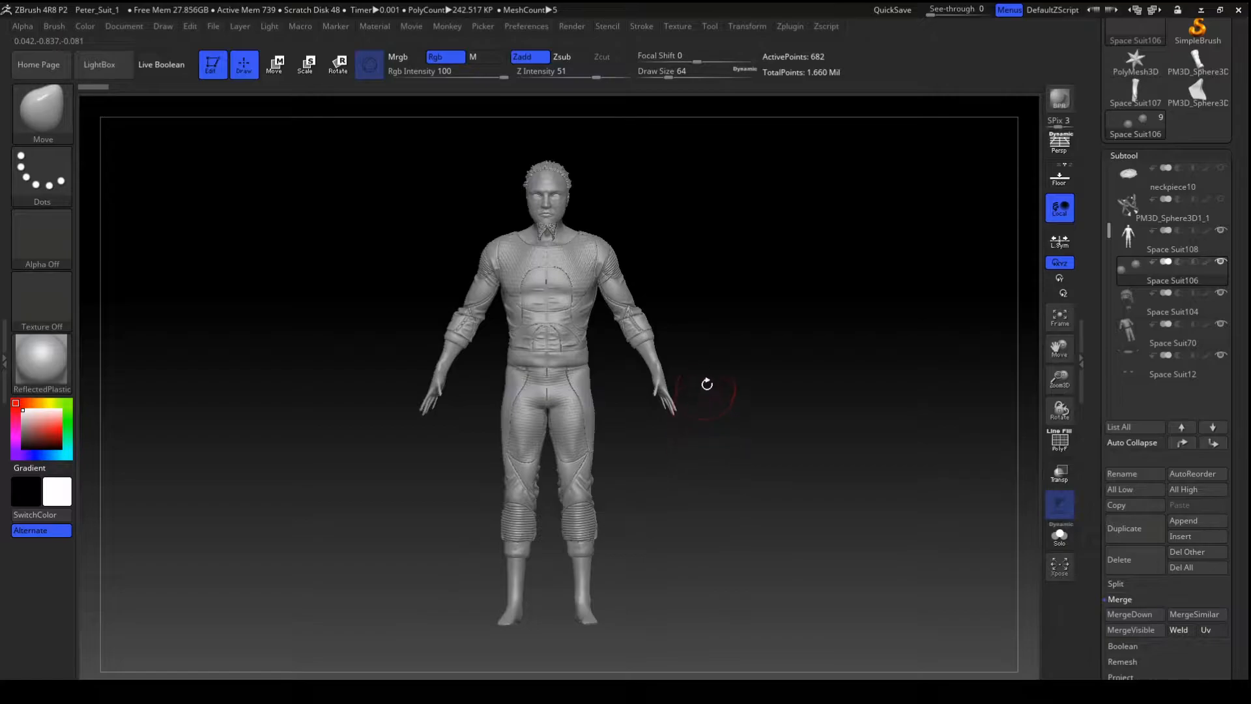
{"action": "key", "text": "space"}
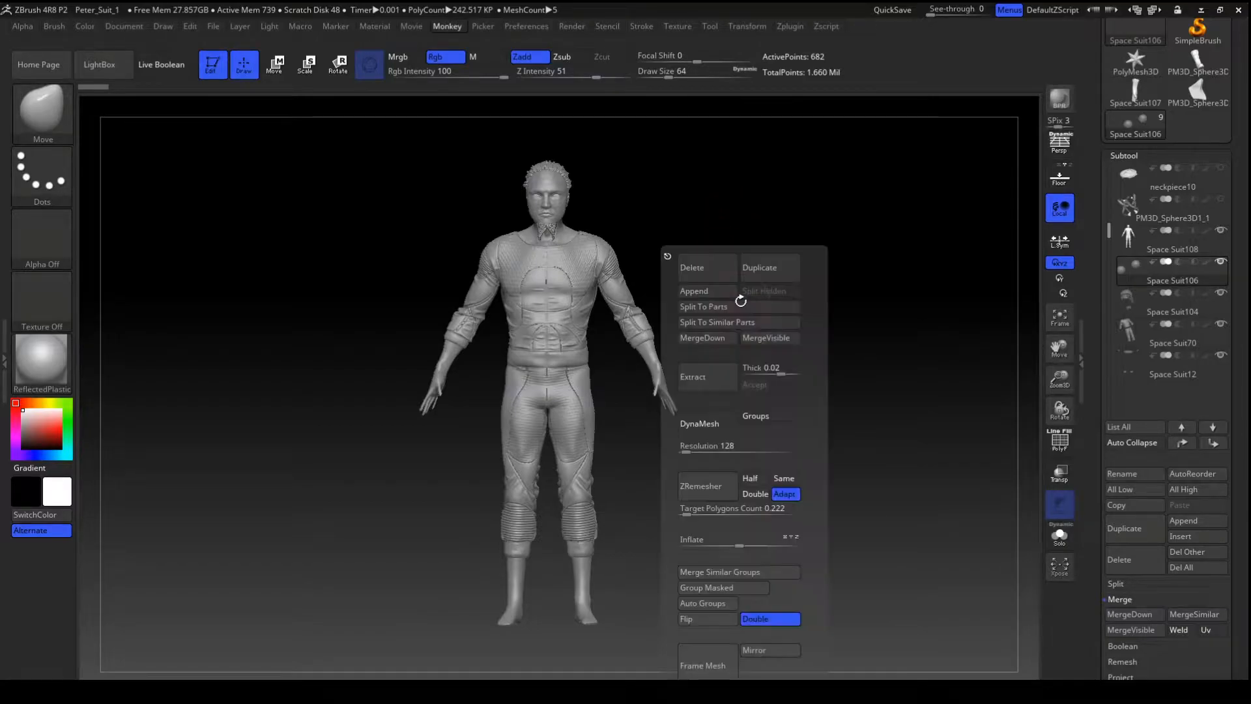
{"action": "key", "text": "space"}
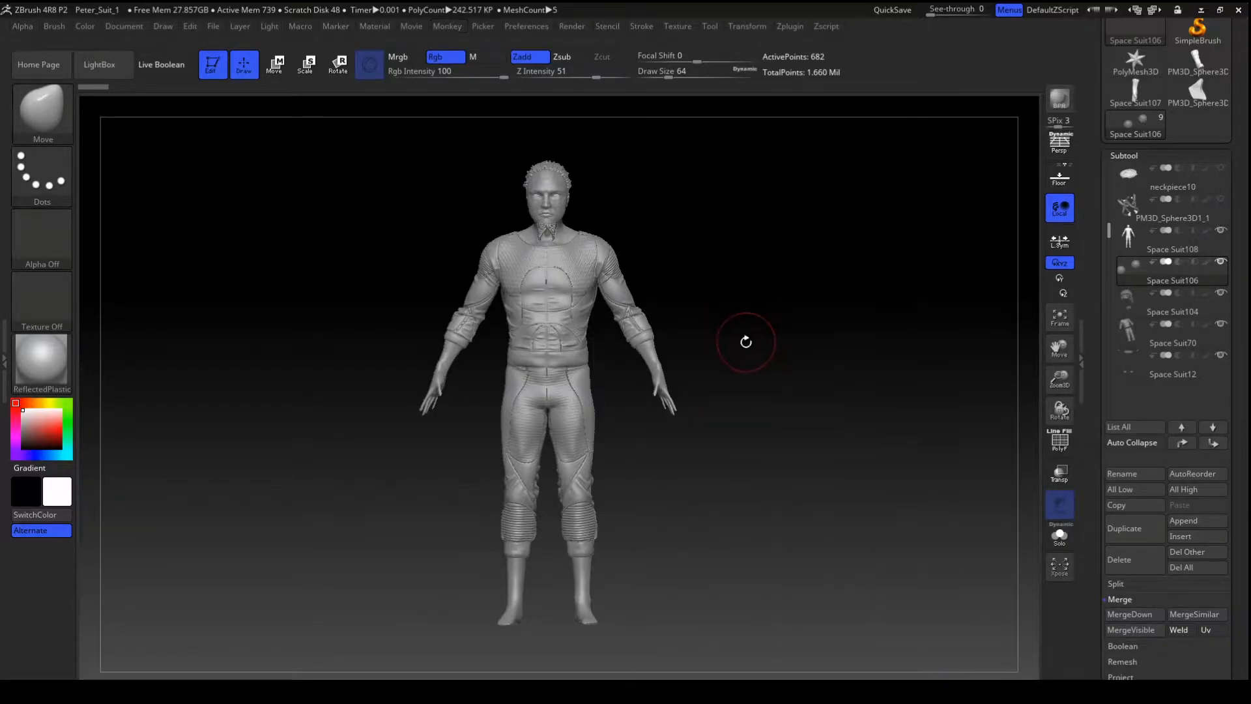
{"action": "mouse_move", "coordinate": [760, 271]}
{"action": "left_mouse_down"}
{"action": "mouse_move", "coordinate": [732, 279]}
{"action": "mouse_move", "coordinate": [776, 277]}
{"action": "mouse_move", "coordinate": [783, 300]}
{"action": "left_mouse_up"}
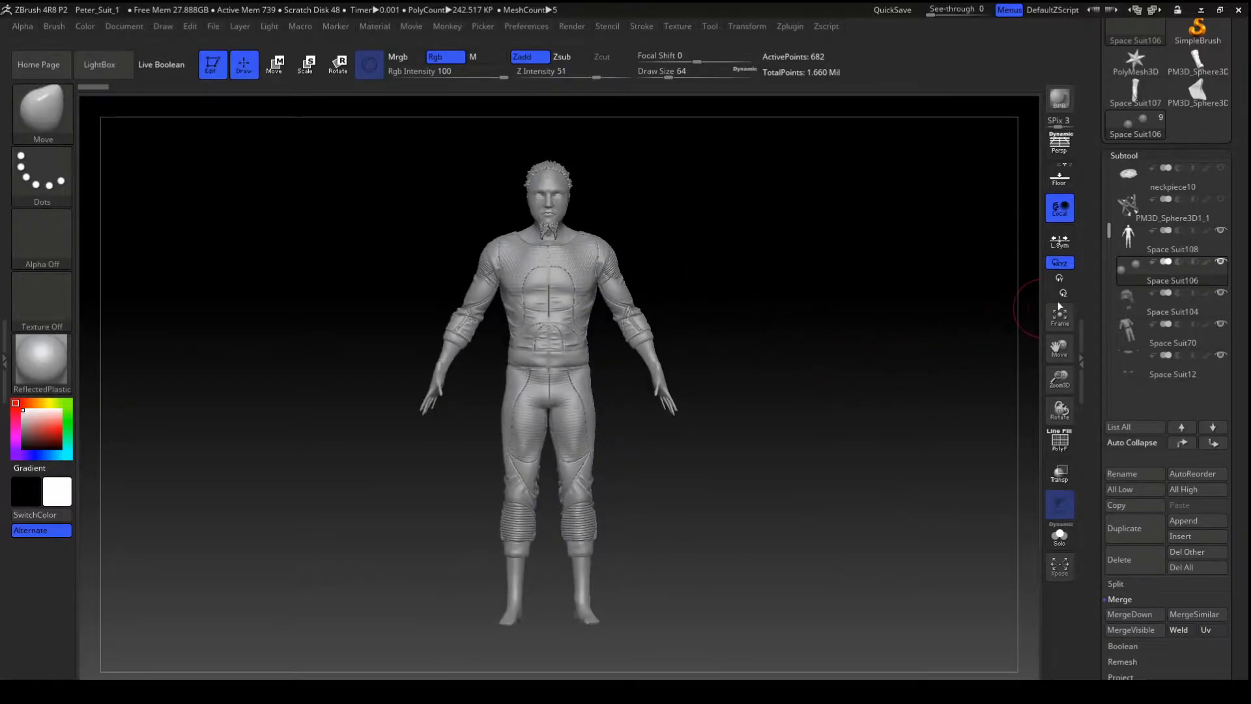
- Select the body subtool beneath the suit and turn on the polyframe display to examine the mesh of its lower legs
{"action": "left_click", "coordinate": [1121, 246]}
{"action": "mouse_move", "coordinate": [816, 357]}
{"action": "left_mouse_down"}
{"action": "mouse_move", "coordinate": [756, 380]}
{"action": "mouse_move", "coordinate": [762, 442]}
{"action": "mouse_move", "coordinate": [746, 352]}
{"action": "mouse_move", "coordinate": [799, 349]}
{"action": "mouse_move", "coordinate": [762, 377]}
{"action": "mouse_move", "coordinate": [749, 486]}
{"action": "mouse_move", "coordinate": [831, 210]}
{"action": "mouse_move", "coordinate": [802, 315]}
{"action": "mouse_move", "coordinate": [760, 343]}
{"action": "mouse_move", "coordinate": [756, 369]}
{"action": "mouse_move", "coordinate": [965, 319]}
{"action": "left_mouse_up"}
{"action": "left_click", "coordinate": [1057, 450]}
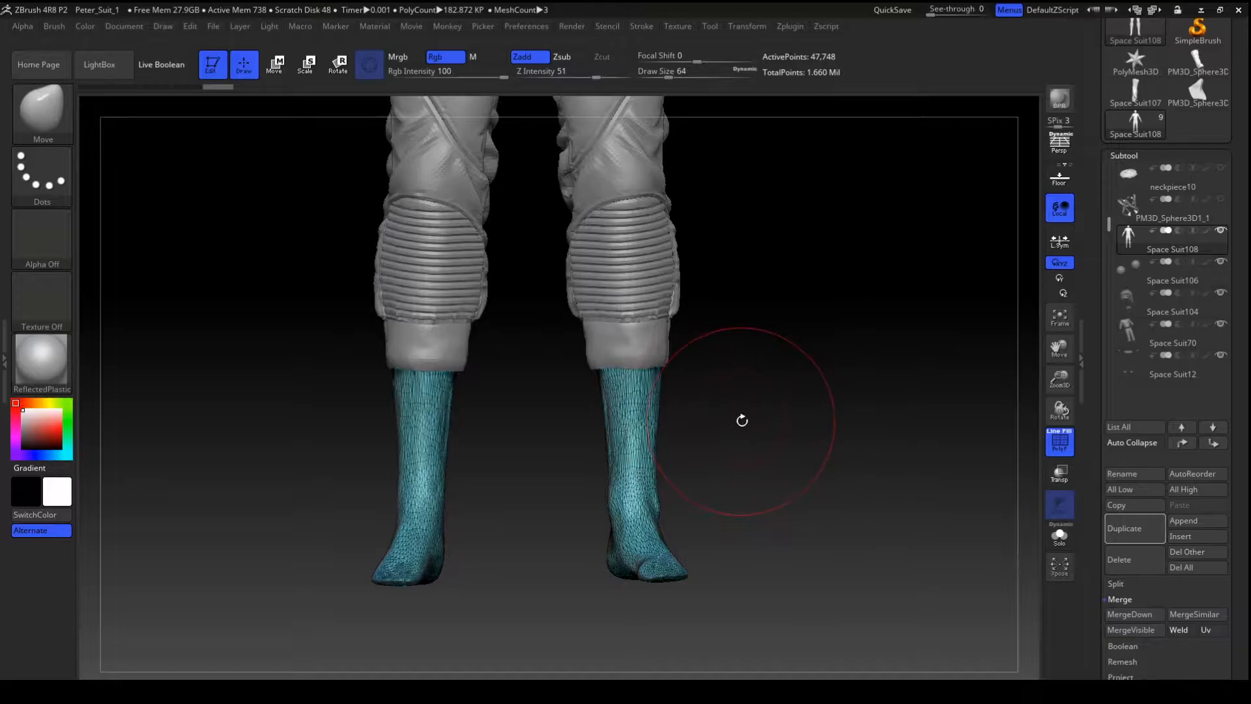
- Set the selection brush to SliceCurve
{"action": "key", "text": "ctrl+shift"}
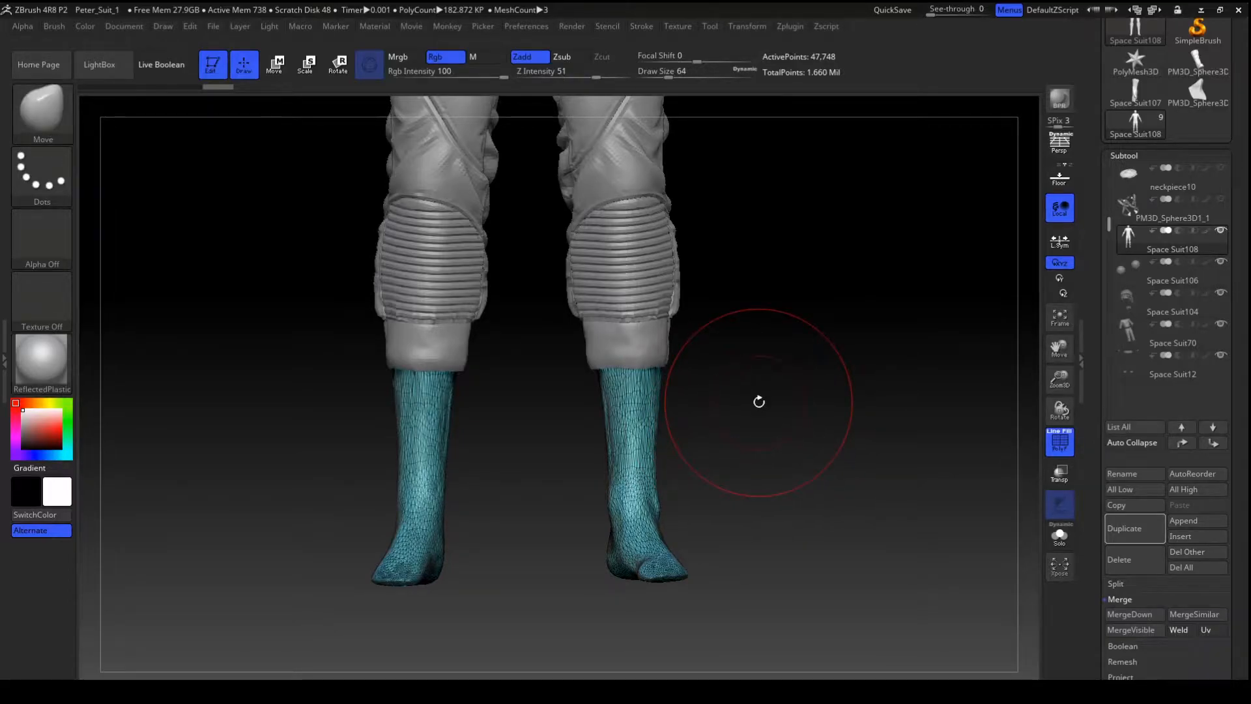
{"action": "key", "text": "ctrl+shift"}
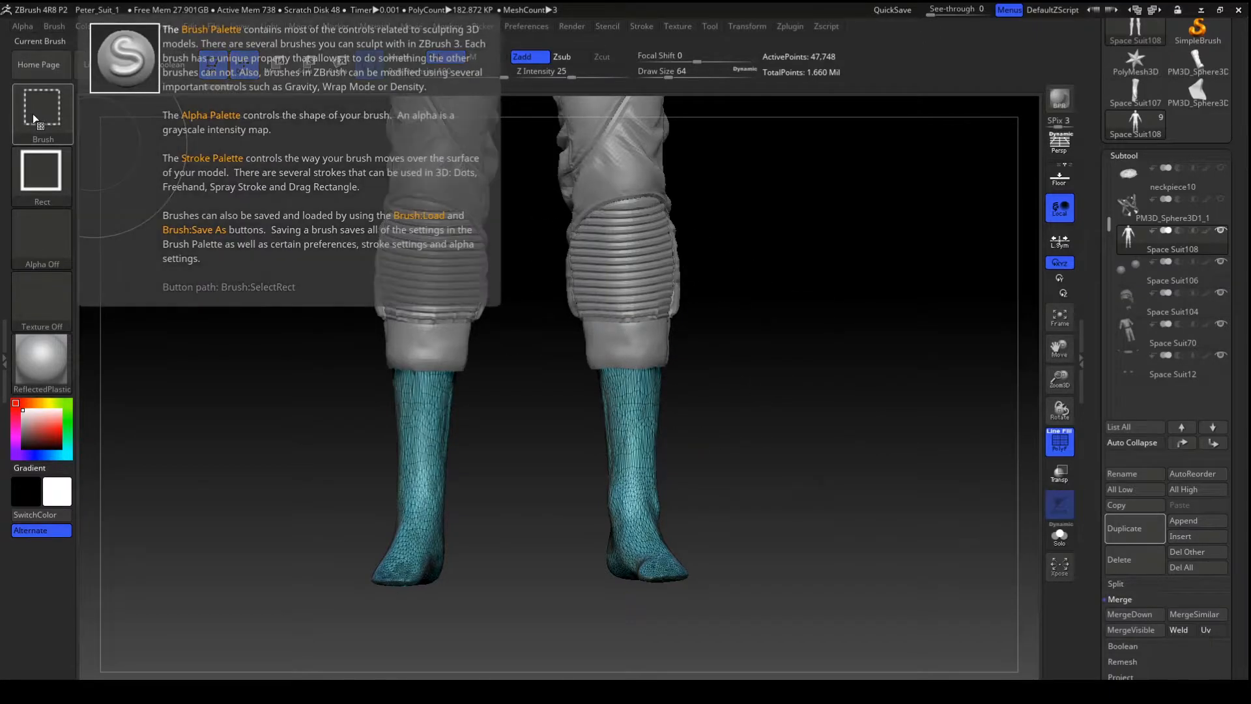
{"action": "left_click", "coordinate": [33, 114]}
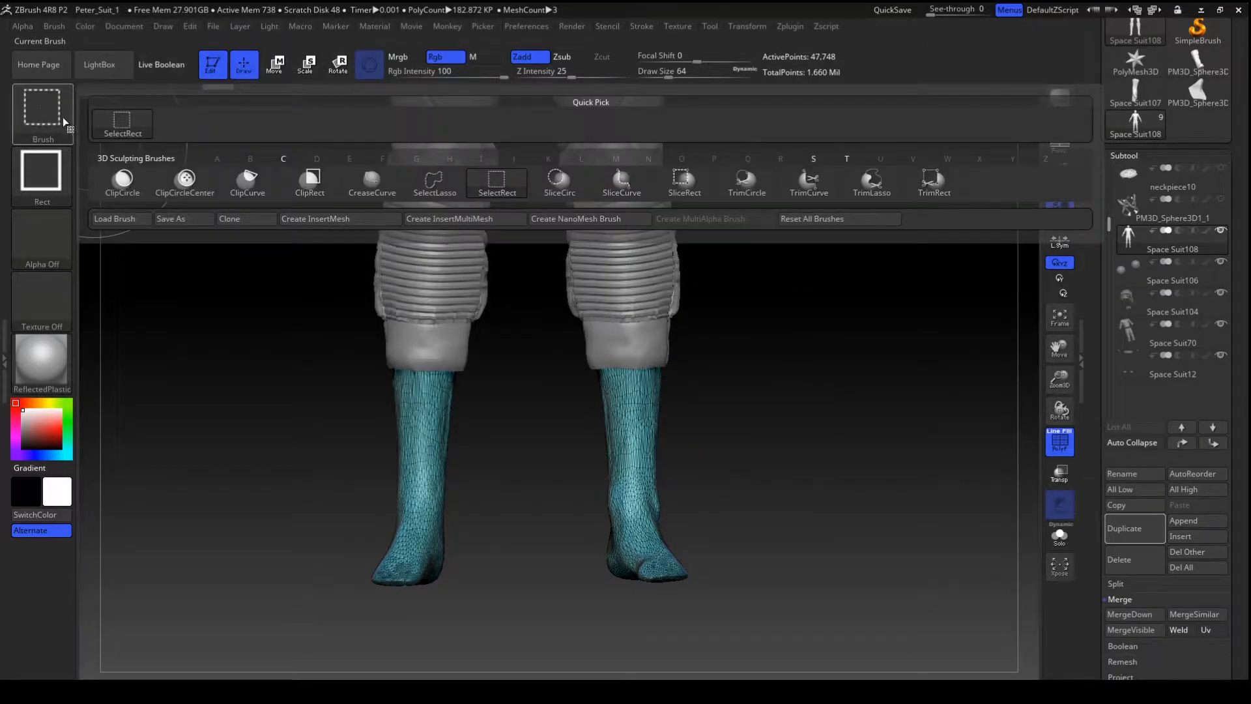
{"action": "left_click", "coordinate": [623, 193]}
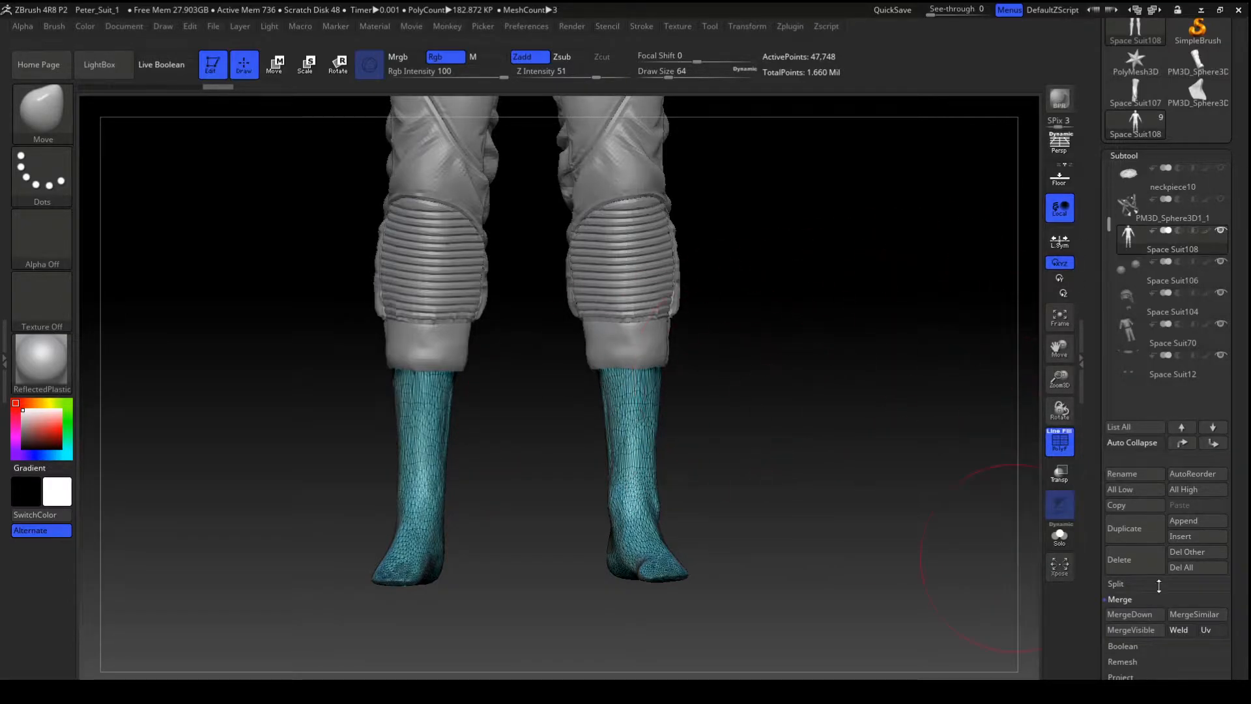
- Duplicate the body subtool and slice the copy horizontally across both shins, just below the trouser cuffs
{"action": "left_click", "coordinate": [1141, 530]}
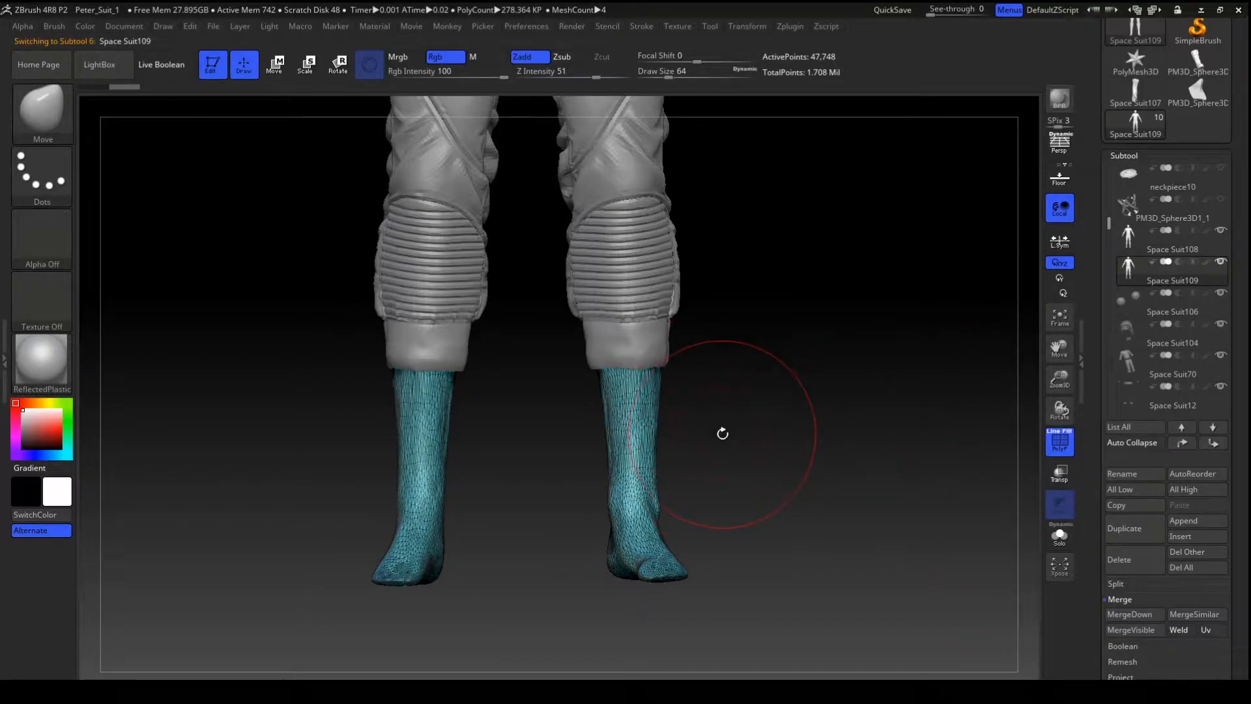
{"action": "left_click_drag", "start_coordinate": [704, 370], "coordinate": [558, 365], "text": "ctrl+shift"}
{"action": "left_click_drag", "start_coordinate": [823, 481], "coordinate": [777, 477]}
{"action": "left_click_drag", "start_coordinate": [586, 472], "coordinate": [655, 469]}
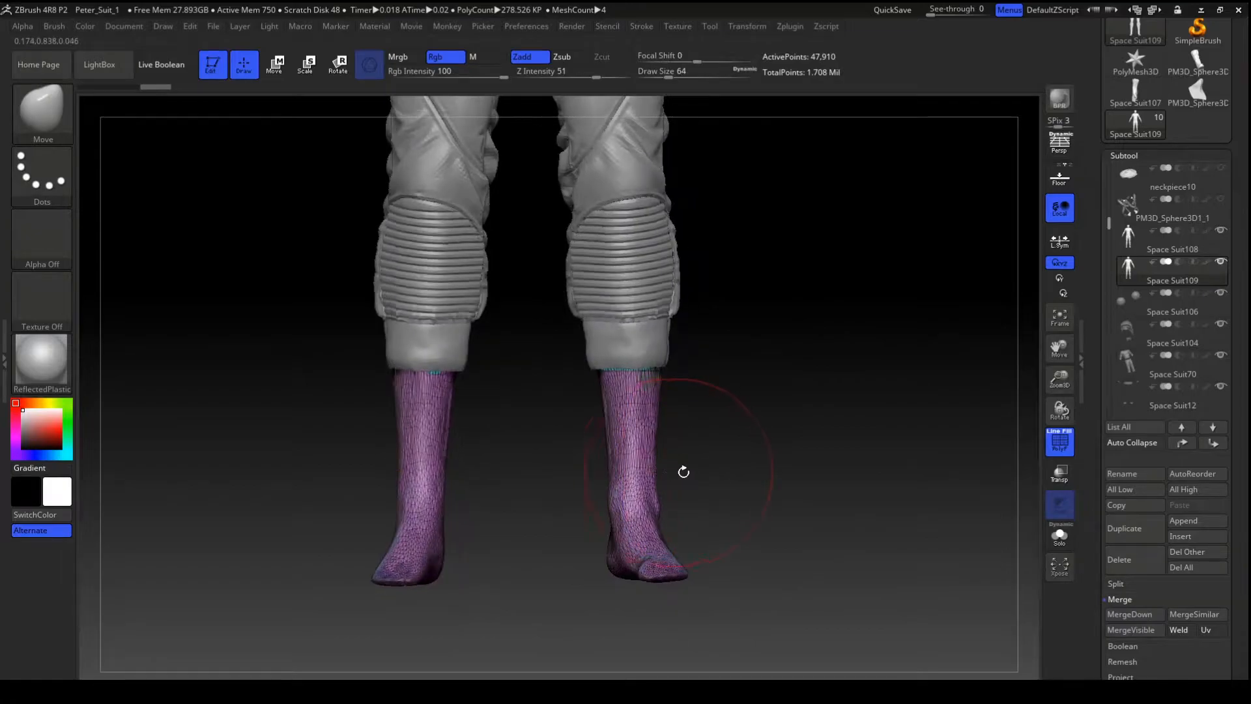
- Isolate the sliced lower legs and feet of the copy, and hide the original body subtool
{"action": "key", "text": "ctrl+shift"}
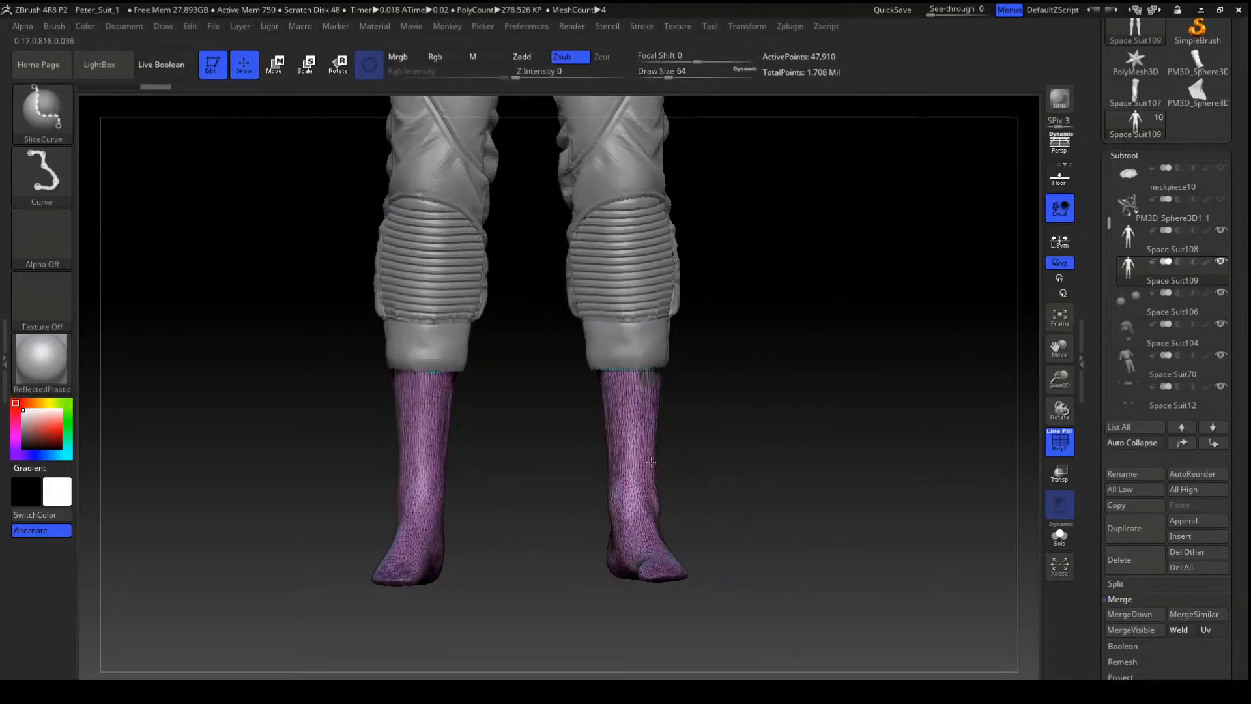
{"action": "mouse_move", "coordinate": [771, 471]}
{"action": "left_mouse_down"}
{"action": "mouse_move", "coordinate": [740, 475]}
{"action": "mouse_move", "coordinate": [780, 473]}
{"action": "mouse_move", "coordinate": [758, 479]}
{"action": "left_mouse_up"}
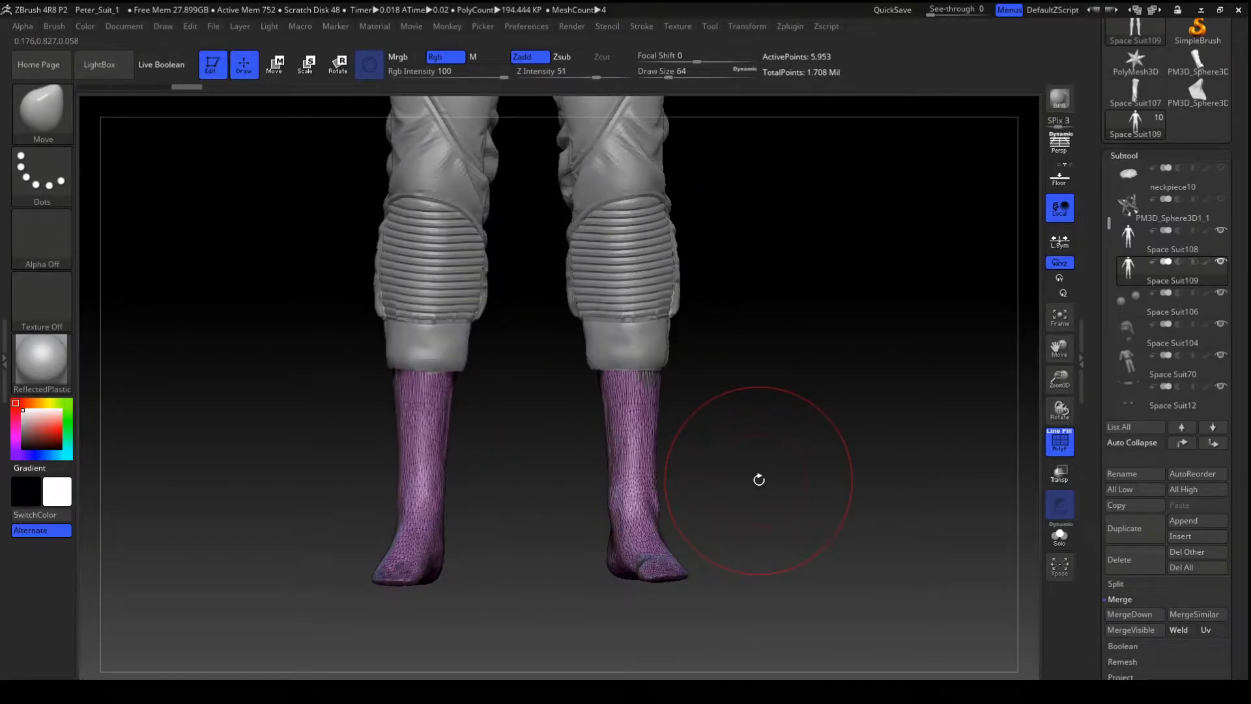
{"action": "left_click", "coordinate": [1220, 231]}
{"action": "left_click_drag", "start_coordinate": [755, 434], "coordinate": [796, 428]}
{"action": "left_click_drag", "start_coordinate": [796, 519], "coordinate": [741, 455], "text": "alt"}
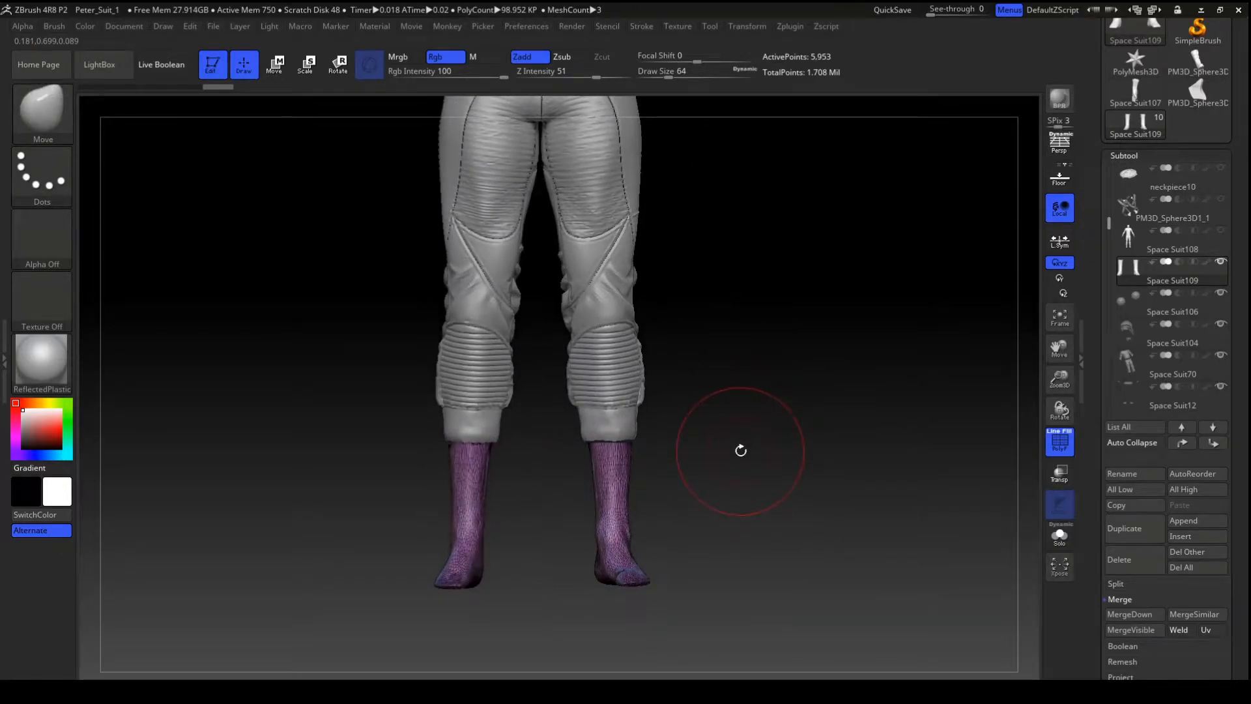
- Split the hidden upper part of the body copy into its own subtool with Split Hidden
{"action": "key", "text": "space"}
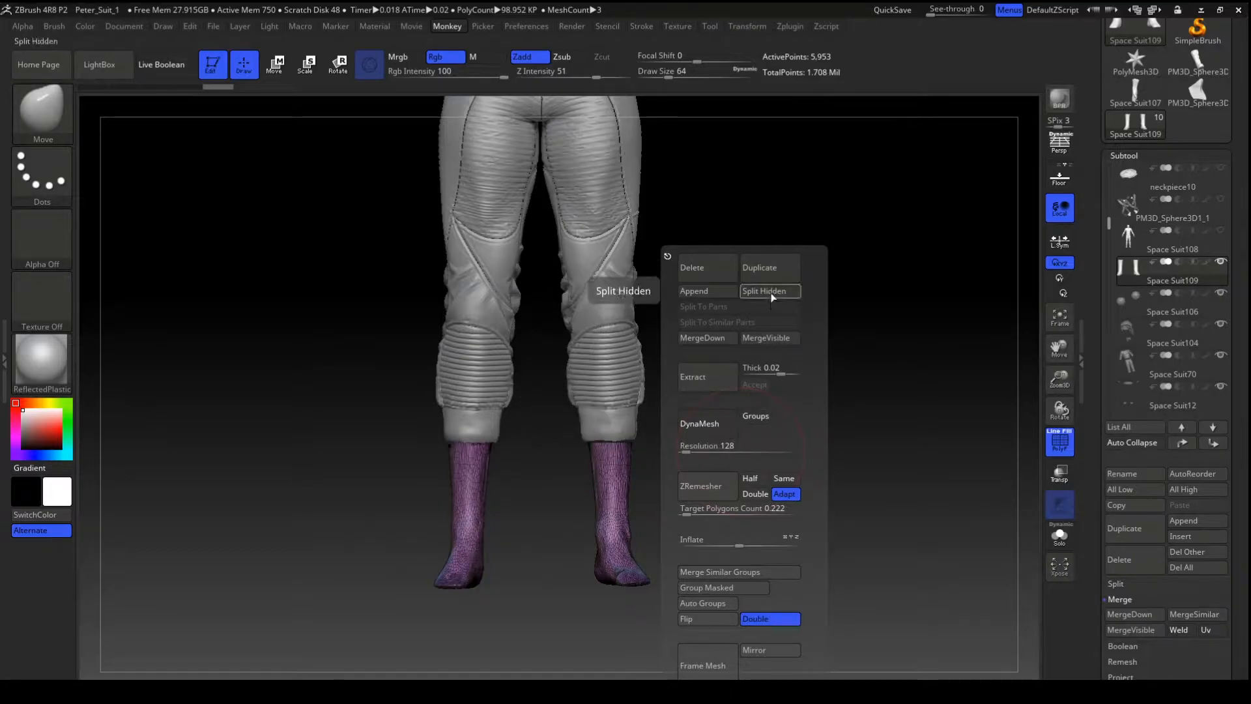
{"action": "left_click", "coordinate": [1118, 584]}
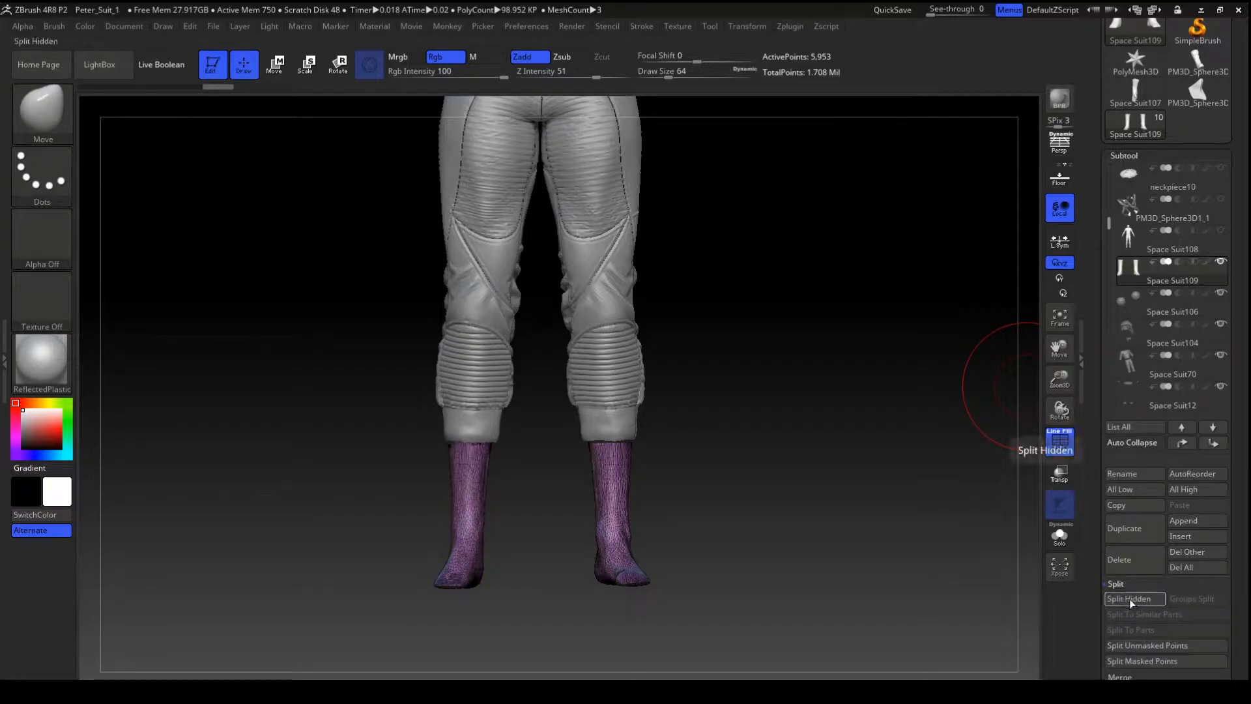
{"action": "left_click", "coordinate": [1129, 600]}
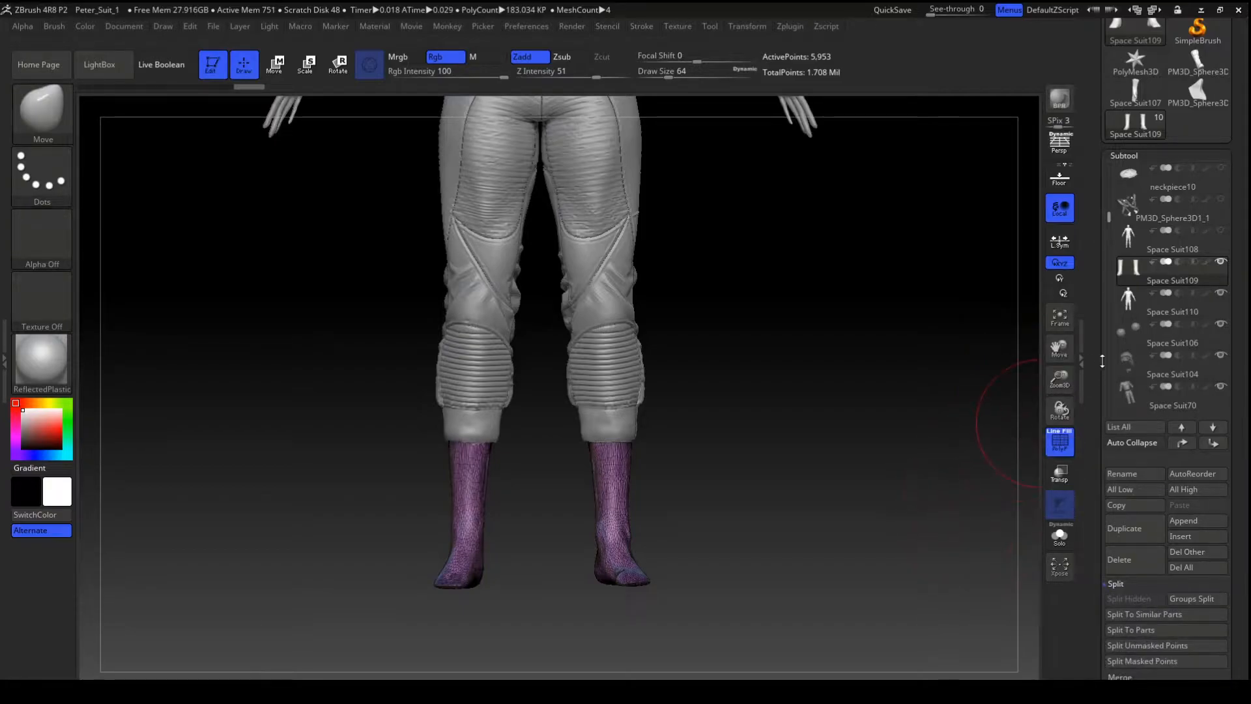
{"action": "left_click", "coordinate": [1125, 267]}
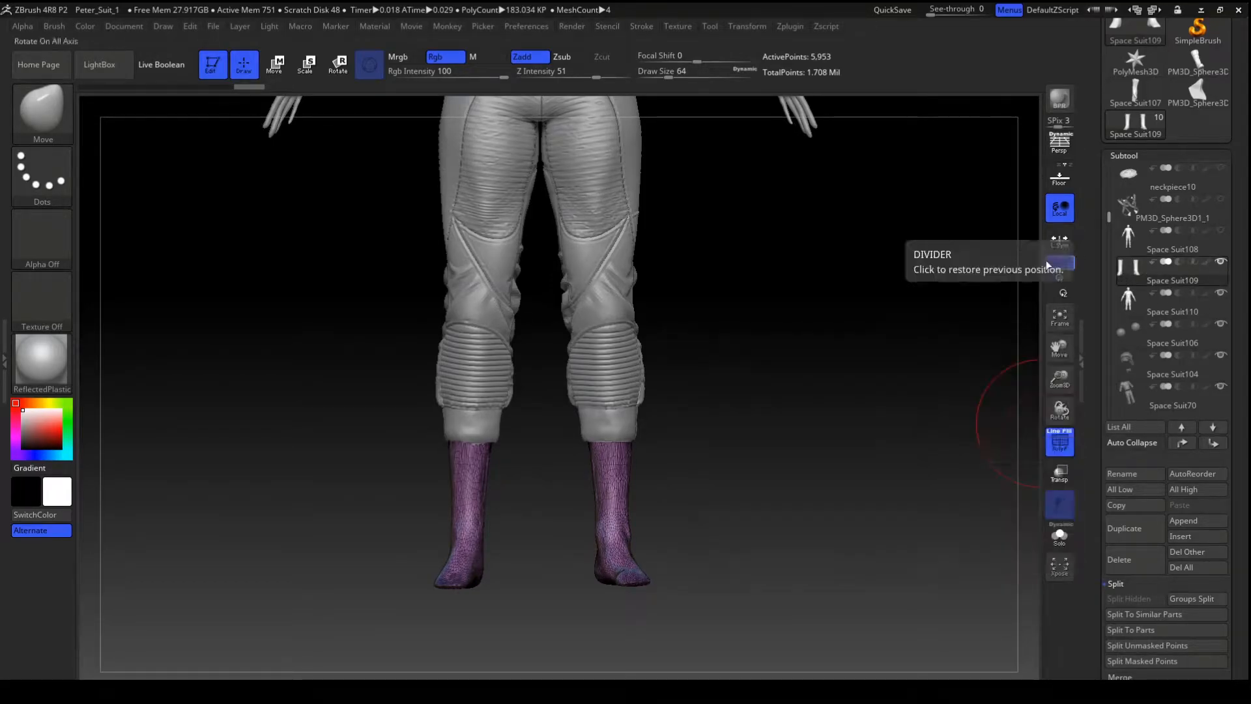
{"action": "key", "text": "f"}
{"action": "left_click_drag", "start_coordinate": [857, 324], "coordinate": [868, 438], "text": "alt"}
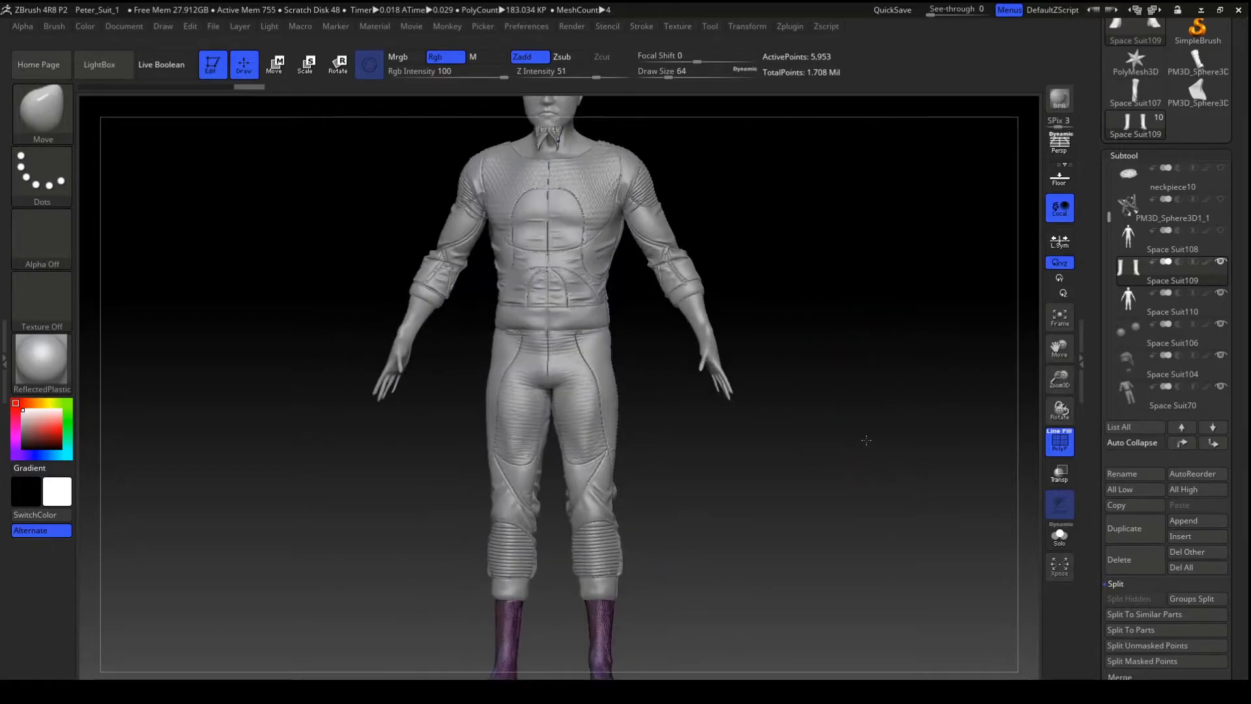
- Move the split-off upper body sideways clear of the suit to check it, and delete that subtool
{"action": "left_click", "coordinate": [1127, 299]}
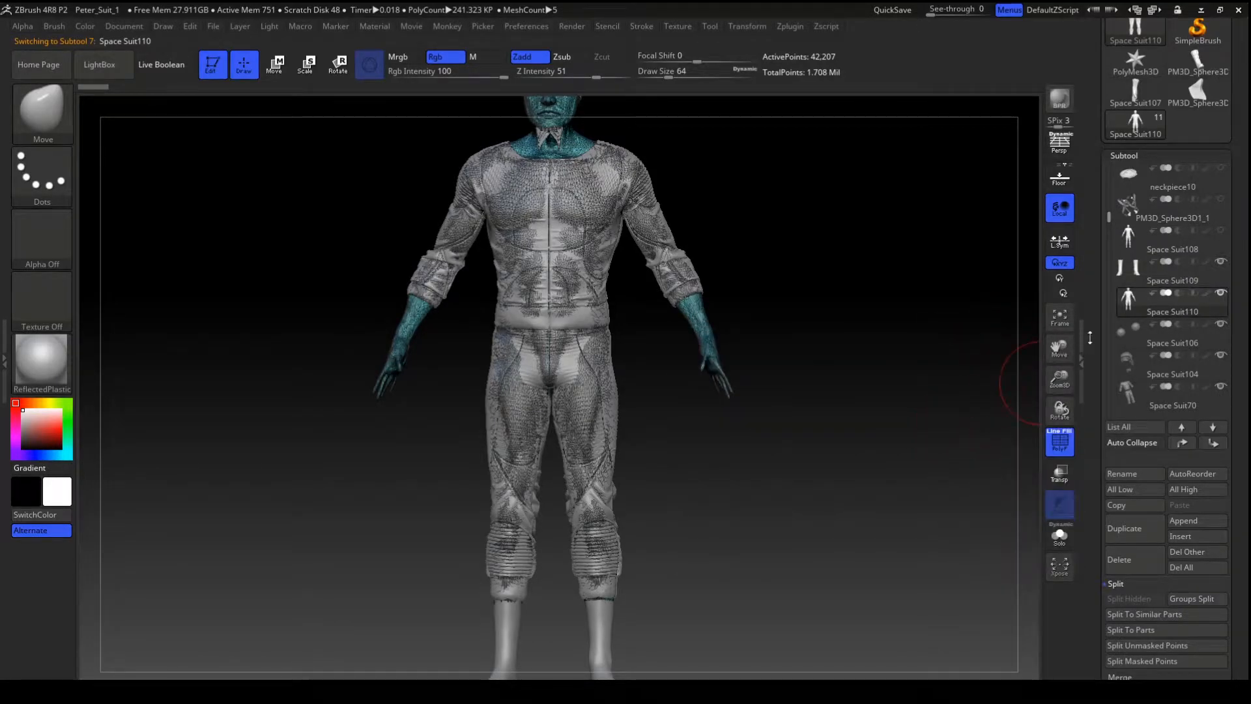
{"action": "key", "text": "w"}
{"action": "left_click_drag", "start_coordinate": [796, 463], "coordinate": [782, 454]}
{"action": "left_click_drag", "start_coordinate": [475, 368], "coordinate": [798, 368]}
{"action": "left_click_drag", "start_coordinate": [728, 490], "coordinate": [650, 561], "text": "alt"}
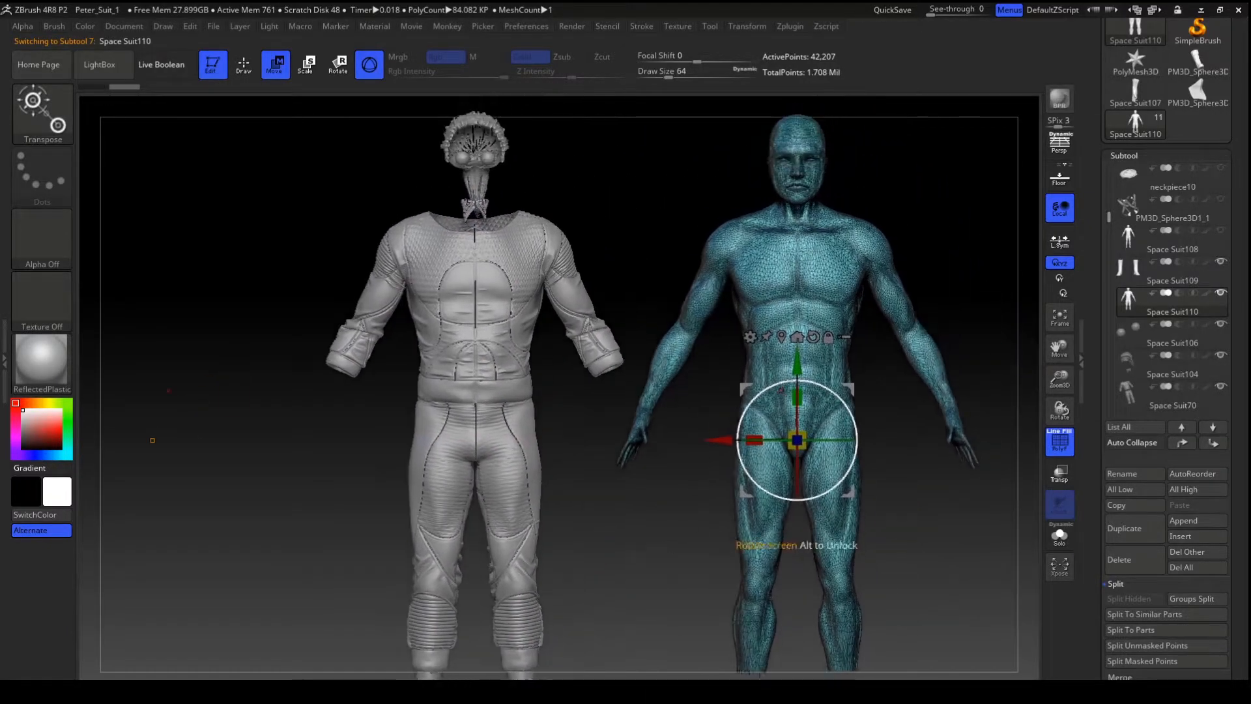
{"action": "left_click_drag", "start_coordinate": [699, 513], "coordinate": [674, 438], "text": "alt"}
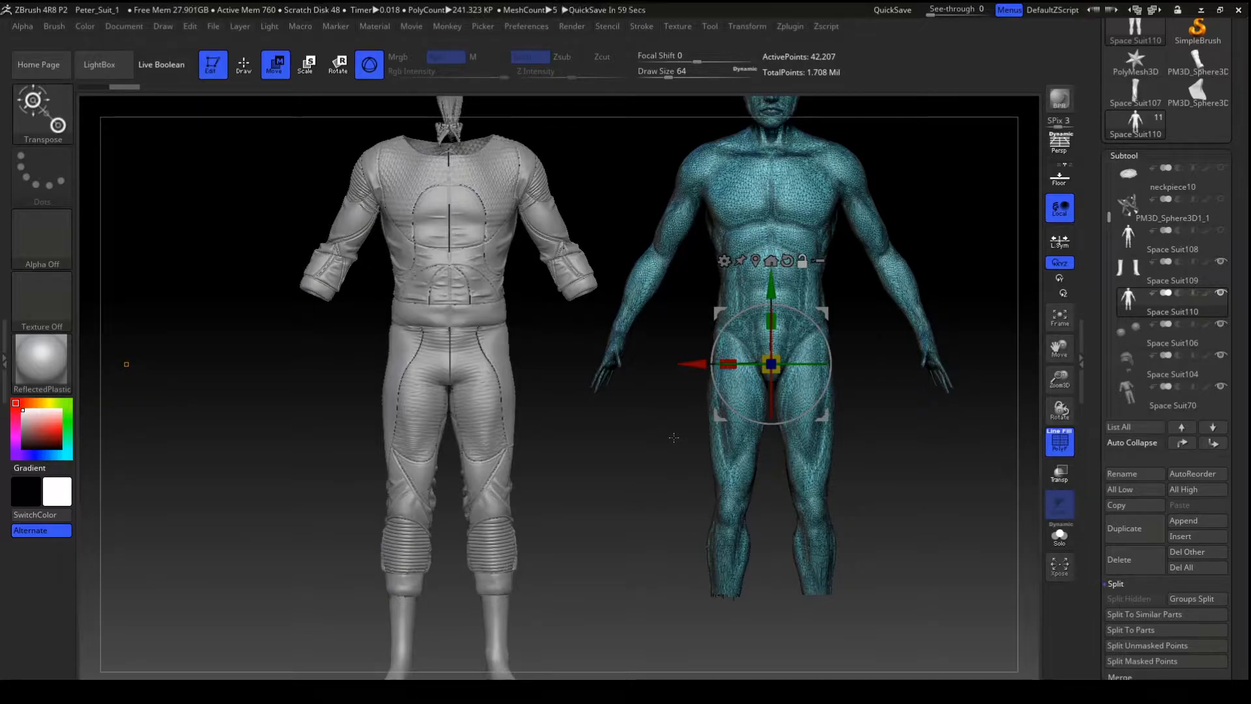
{"action": "left_click", "coordinate": [1138, 558]}
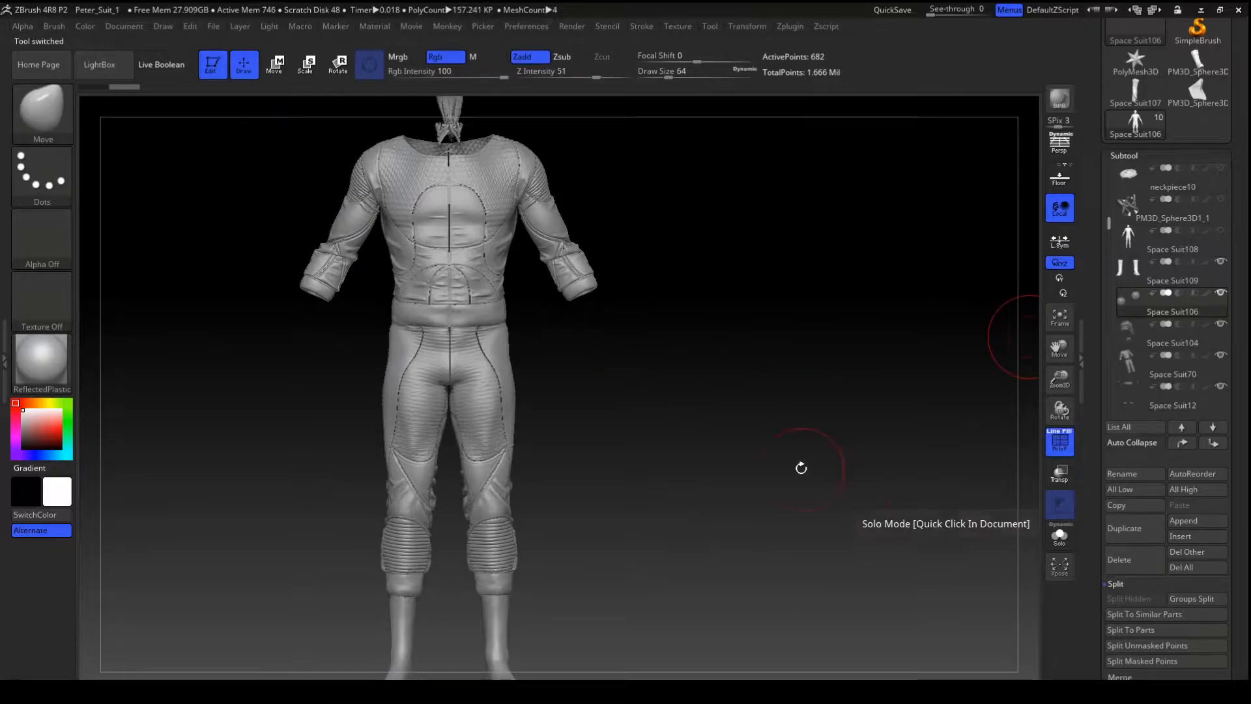
- Separate the two lower legs into individual subtools with Split To Parts, accepting the non-undoable operation with Always OK
{"action": "left_click_drag", "start_coordinate": [795, 446], "coordinate": [785, 315]}
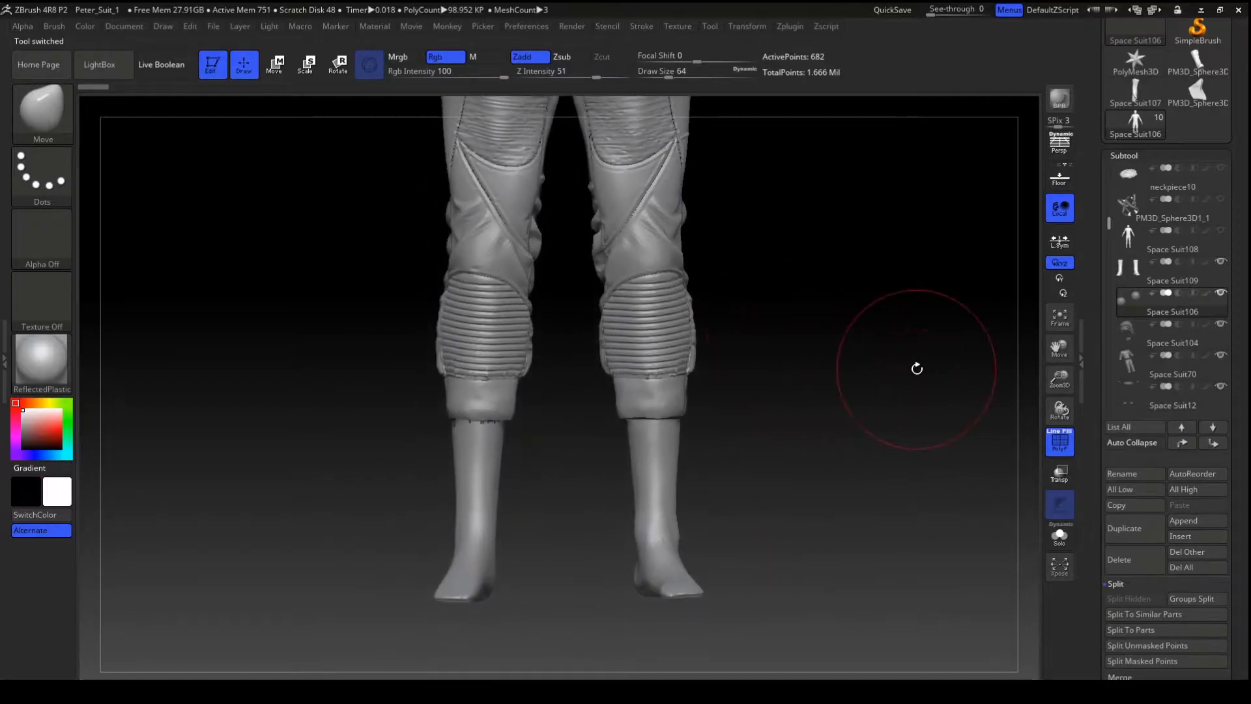
{"action": "left_click", "coordinate": [1123, 280]}
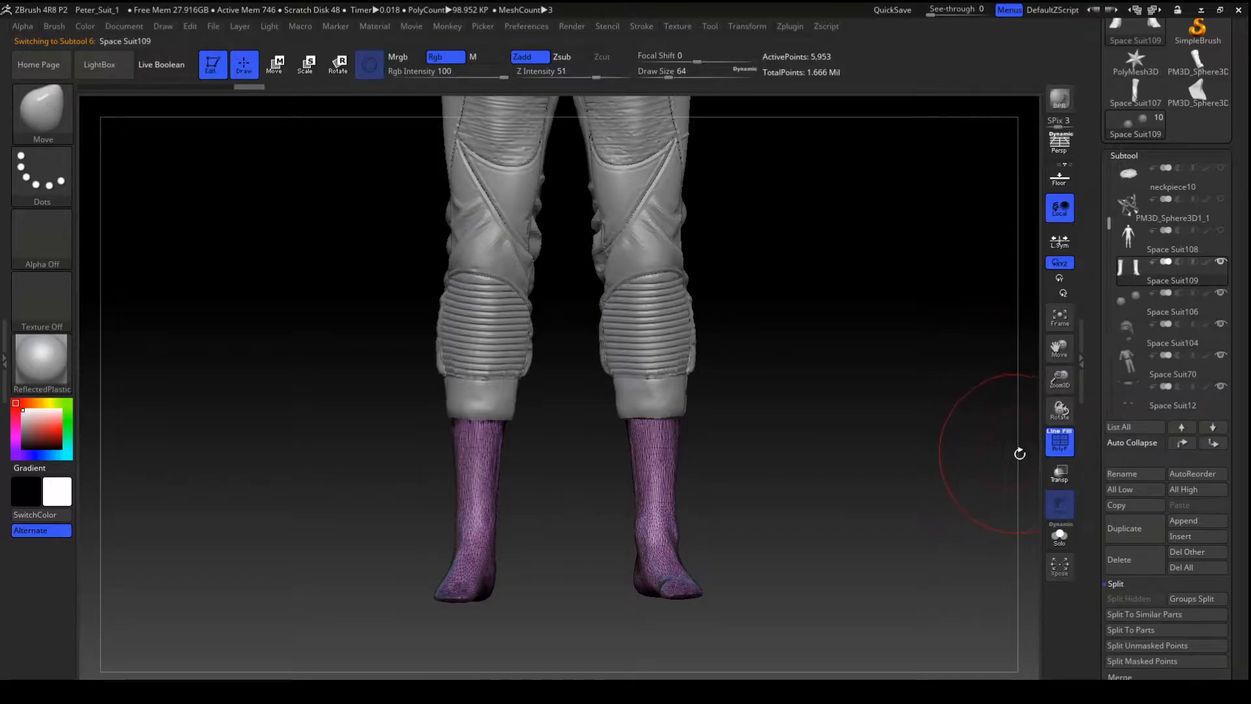
{"action": "mouse_move", "coordinate": [1132, 279]}
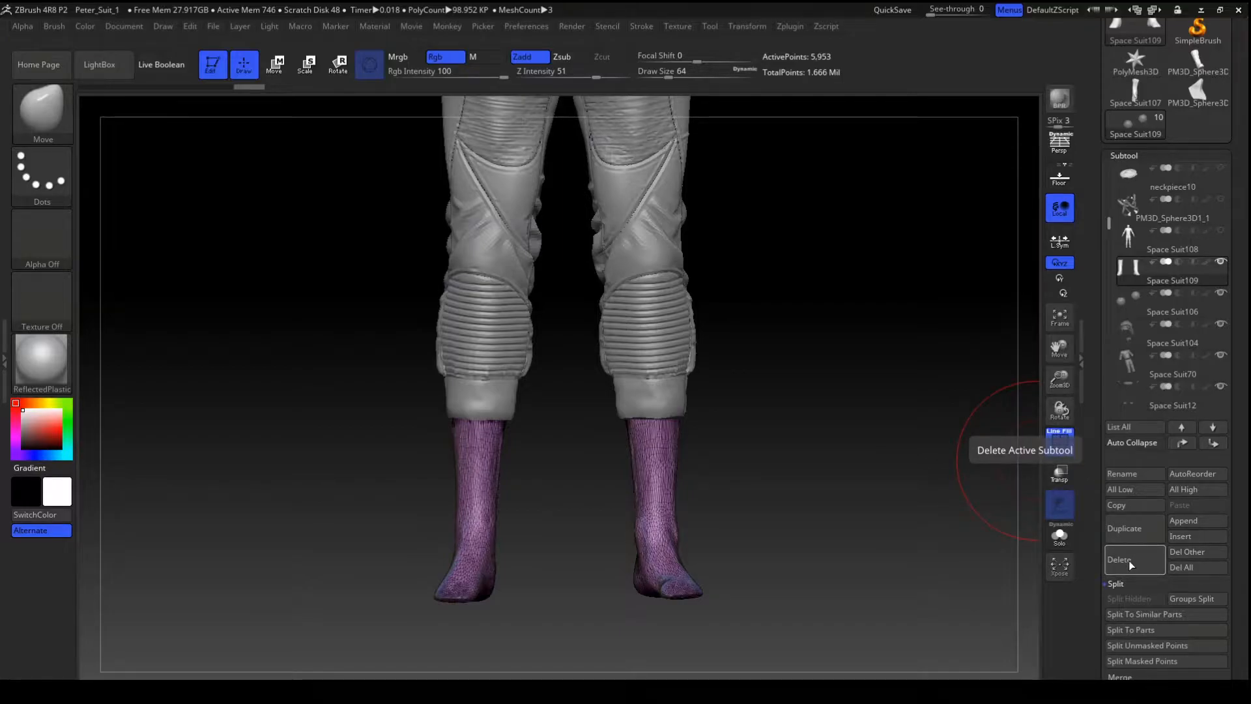
{"action": "left_click", "coordinate": [1129, 630]}
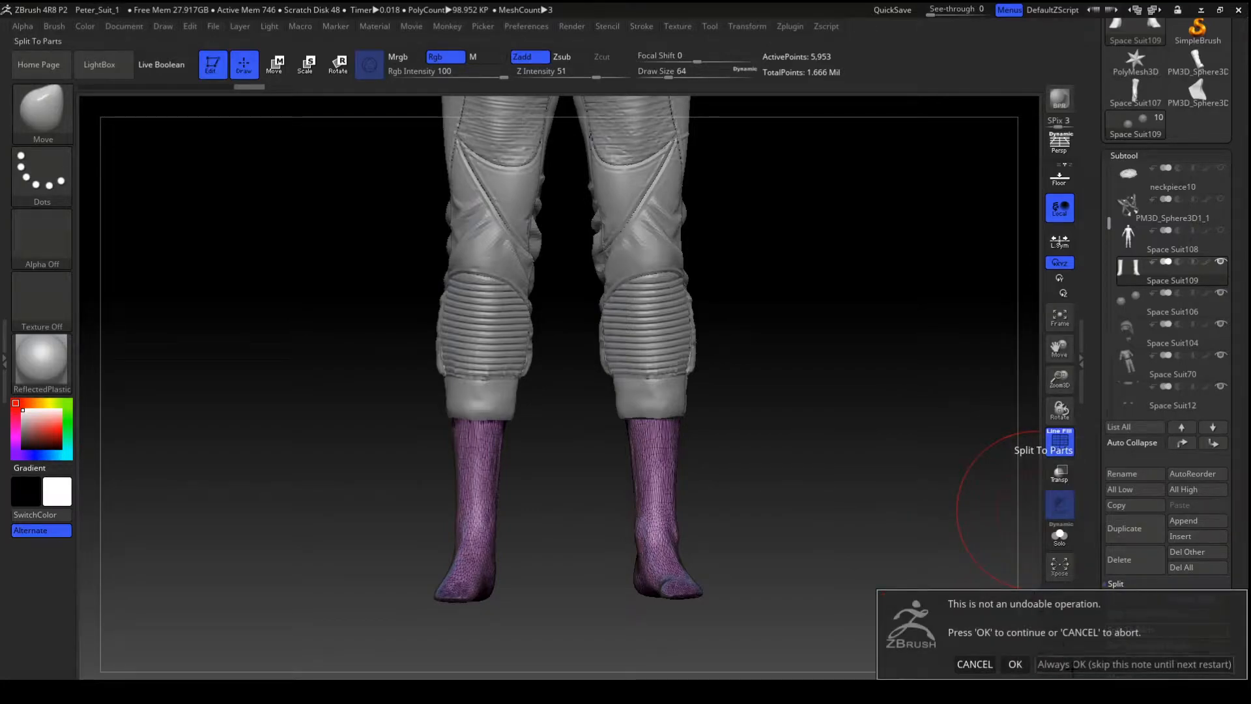
{"action": "left_click", "coordinate": [1087, 672]}
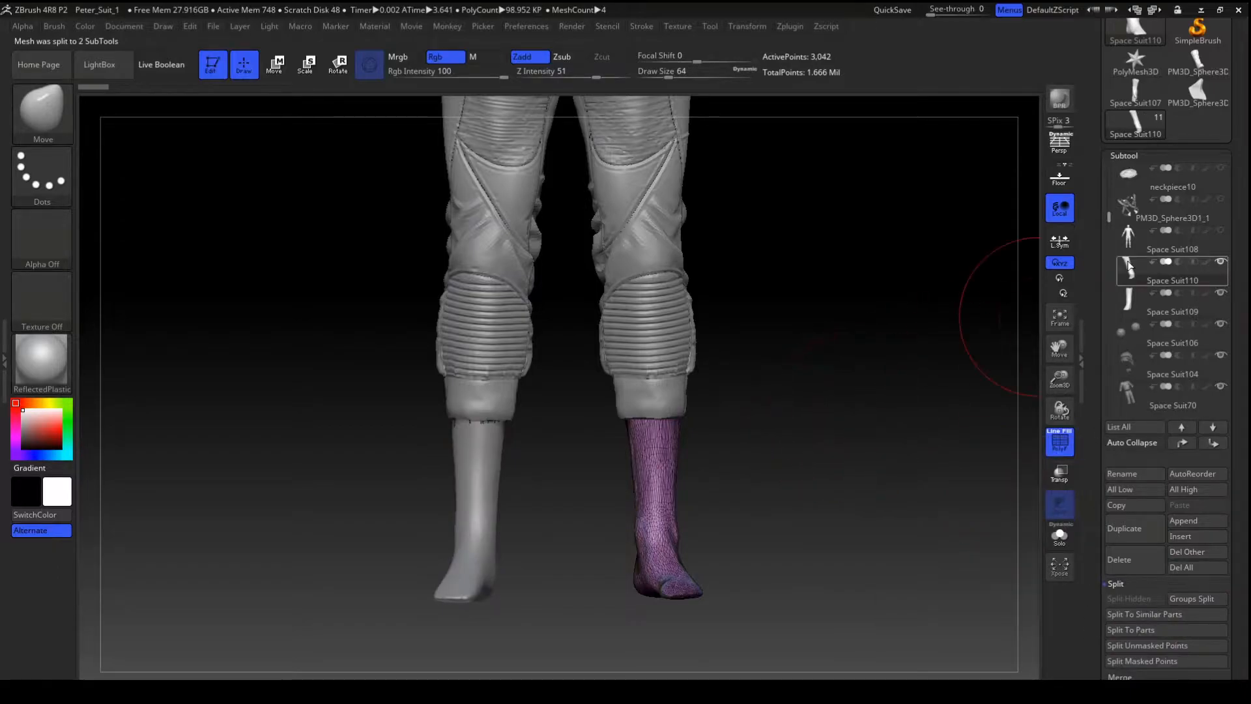
- Delete the lower leg subtool on the character's right side and select the remaining left one
{"action": "left_click", "coordinate": [1137, 303]}
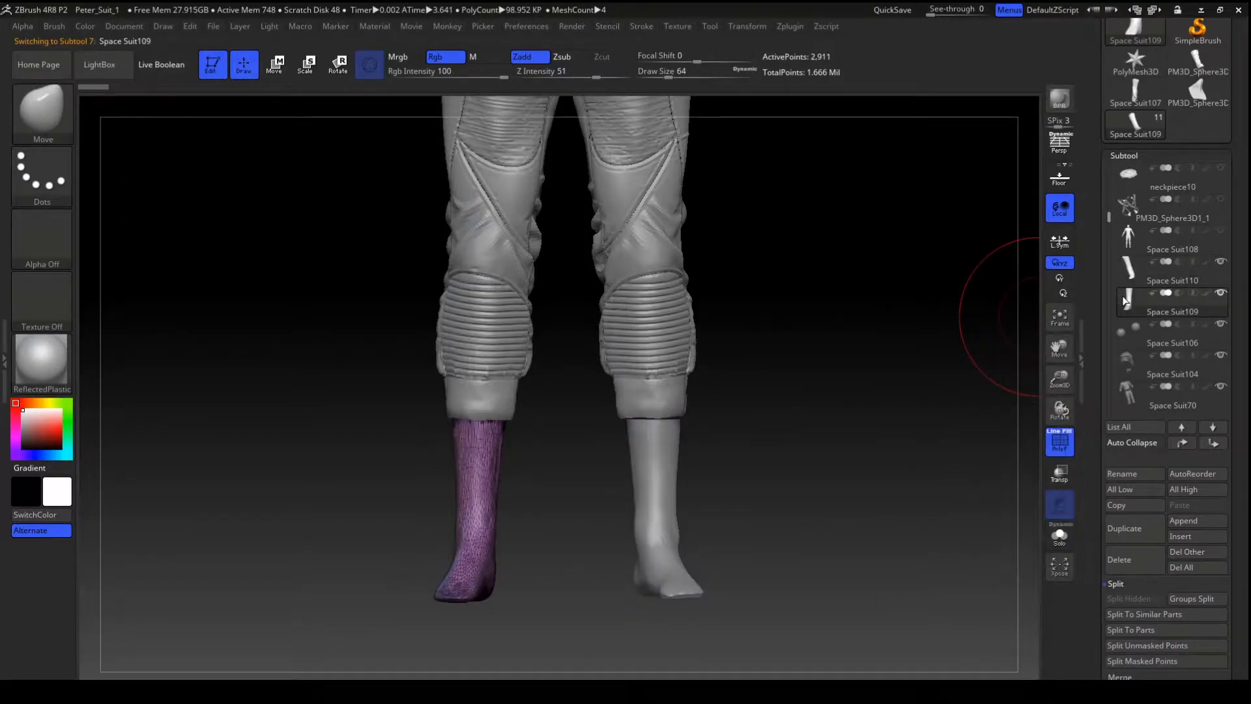
{"action": "left_click", "coordinate": [1143, 563]}
{"action": "left_click", "coordinate": [1129, 264]}
{"action": "left_click_drag", "start_coordinate": [936, 363], "coordinate": [844, 409]}
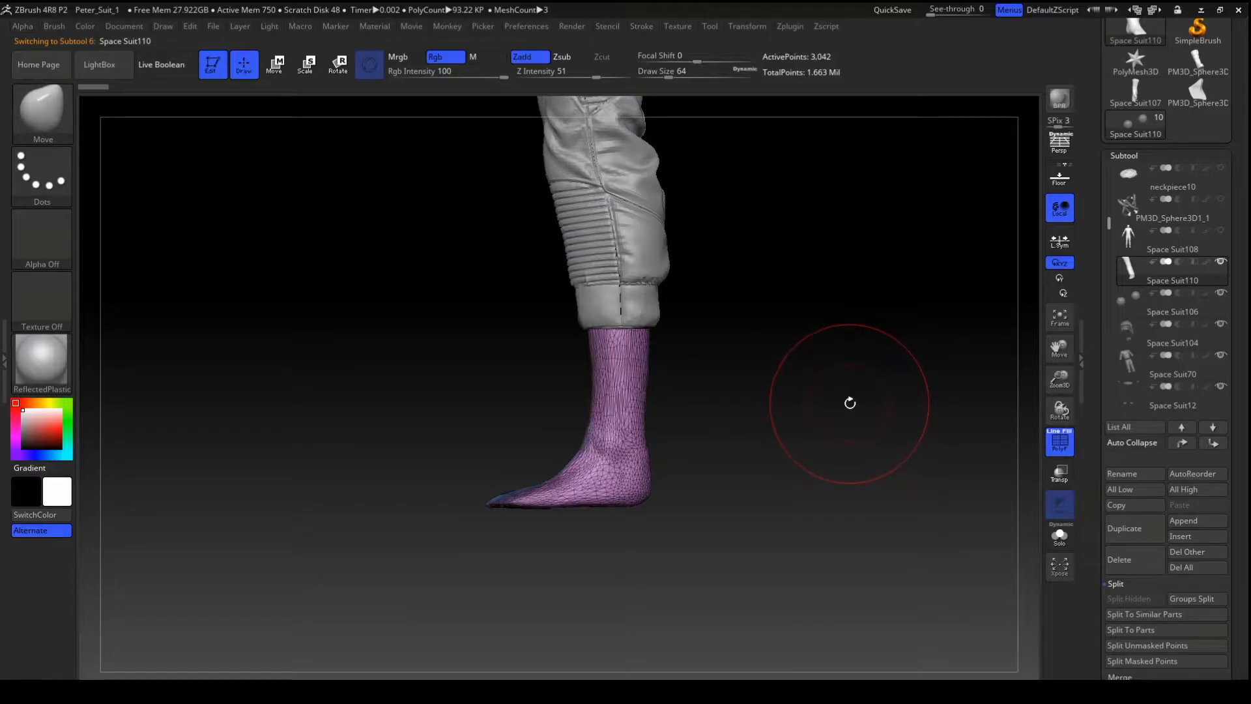
- Look over the ZRemesher settings for the remaining lower leg mesh
{"action": "key", "text": "m"}
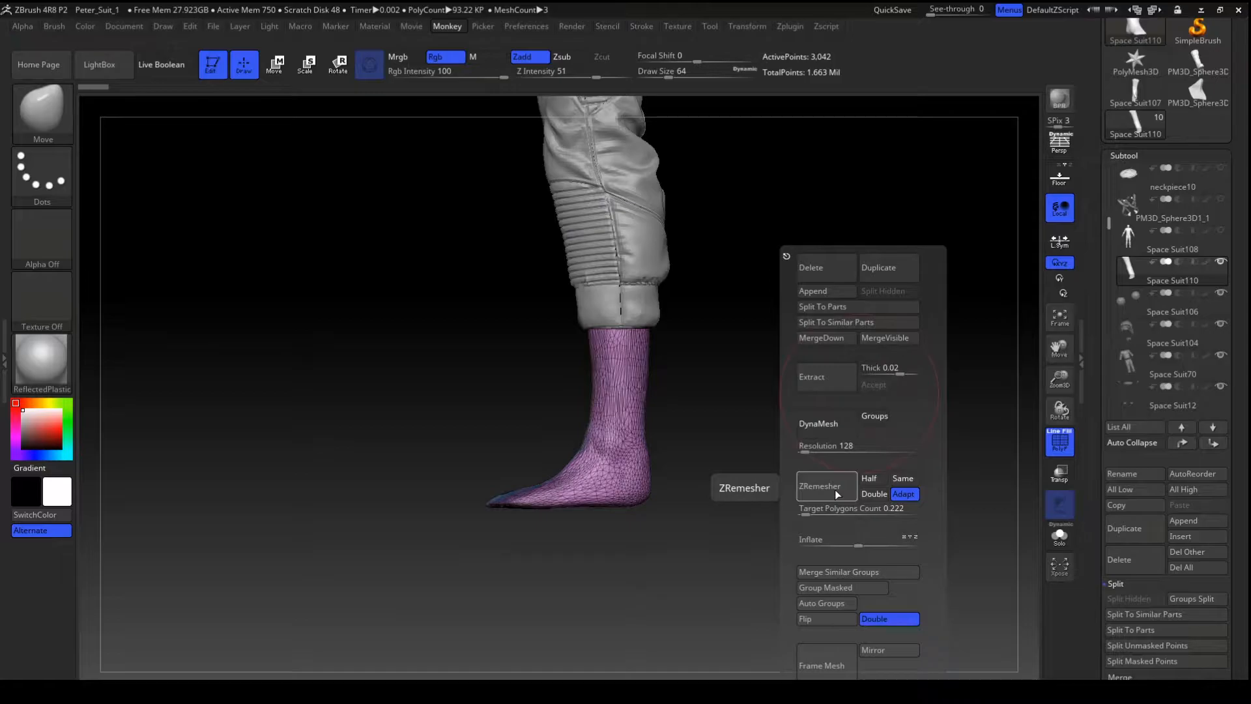
{"action": "scroll", "coordinate": [1100, 564], "scroll_direction": "down", "scroll_amount": 5}
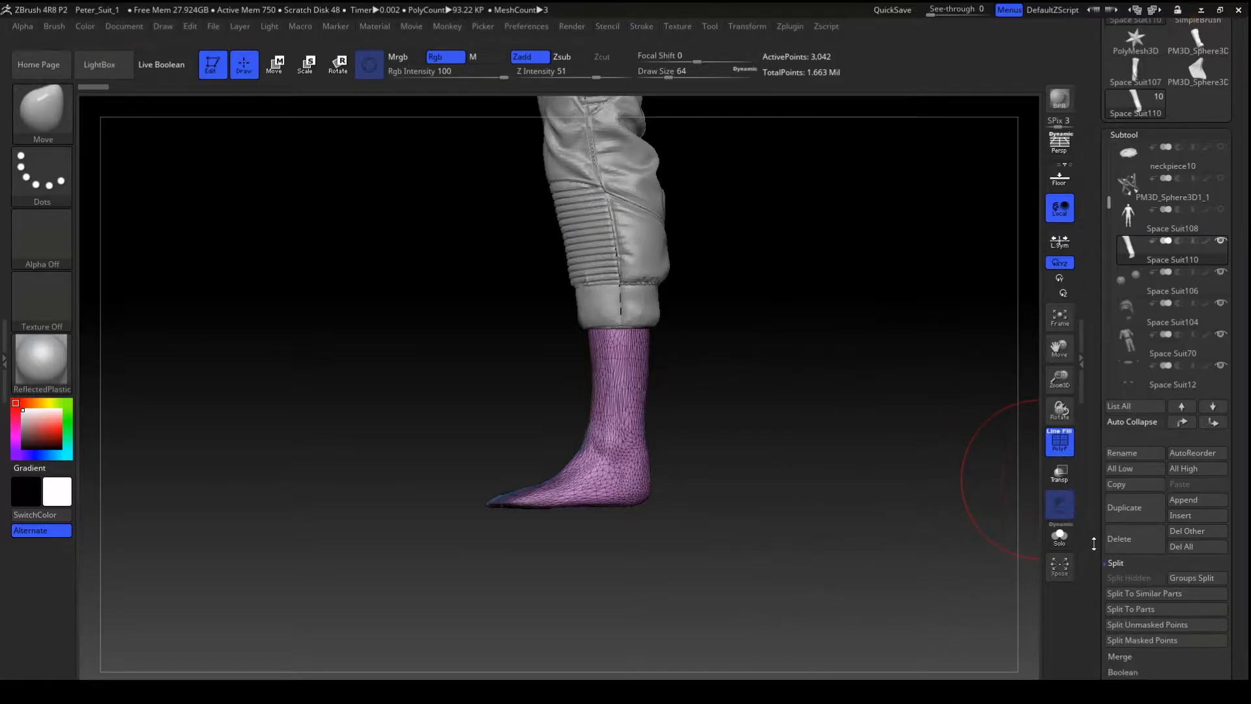
{"action": "left_click", "coordinate": [1131, 458]}
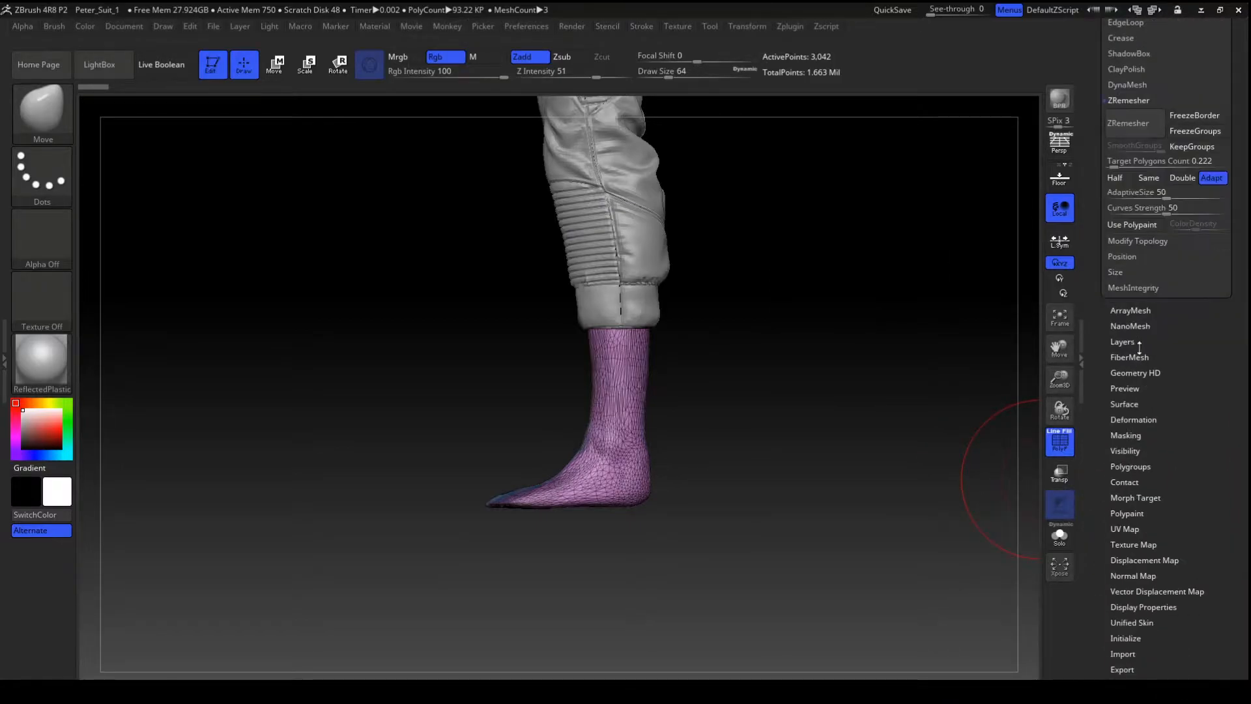
{"action": "left_click", "coordinate": [1121, 124]}
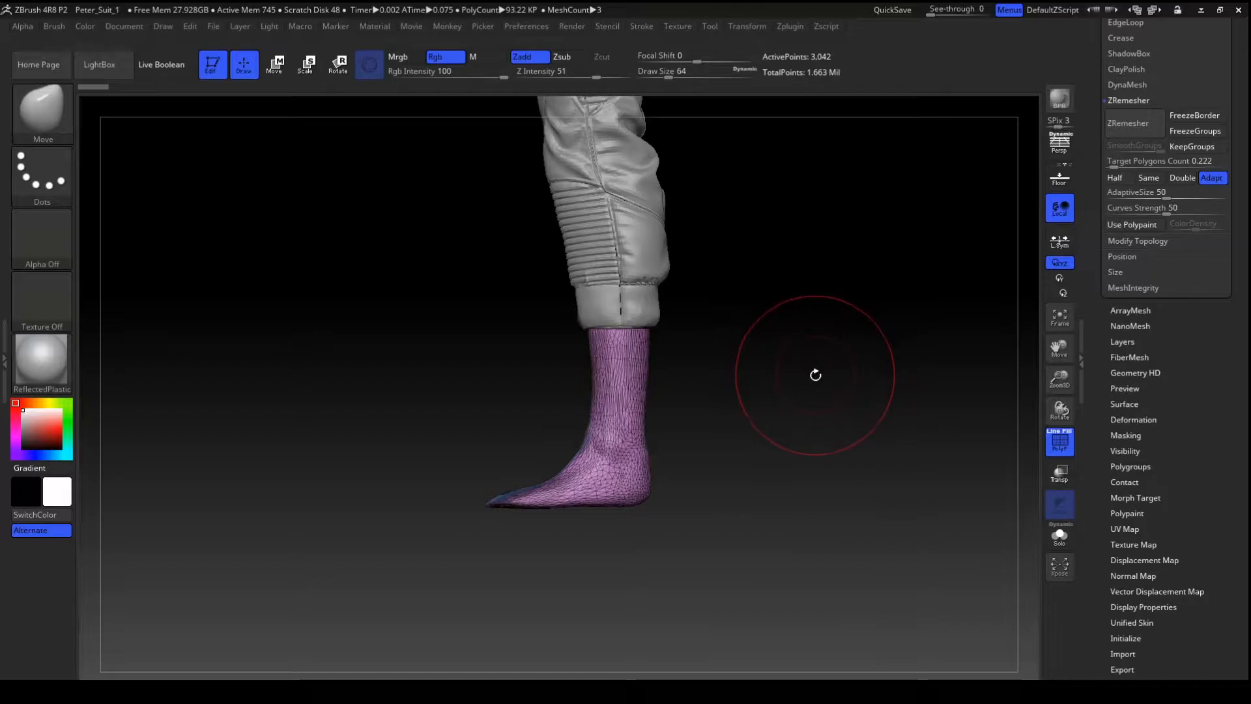
{"action": "mouse_move", "coordinate": [808, 377]}
{"action": "left_mouse_down"}
{"action": "mouse_move", "coordinate": [845, 386]}
{"action": "mouse_move", "coordinate": [825, 447]}
{"action": "mouse_move", "coordinate": [801, 413]}
{"action": "mouse_move", "coordinate": [813, 413]}
{"action": "left_mouse_up"}
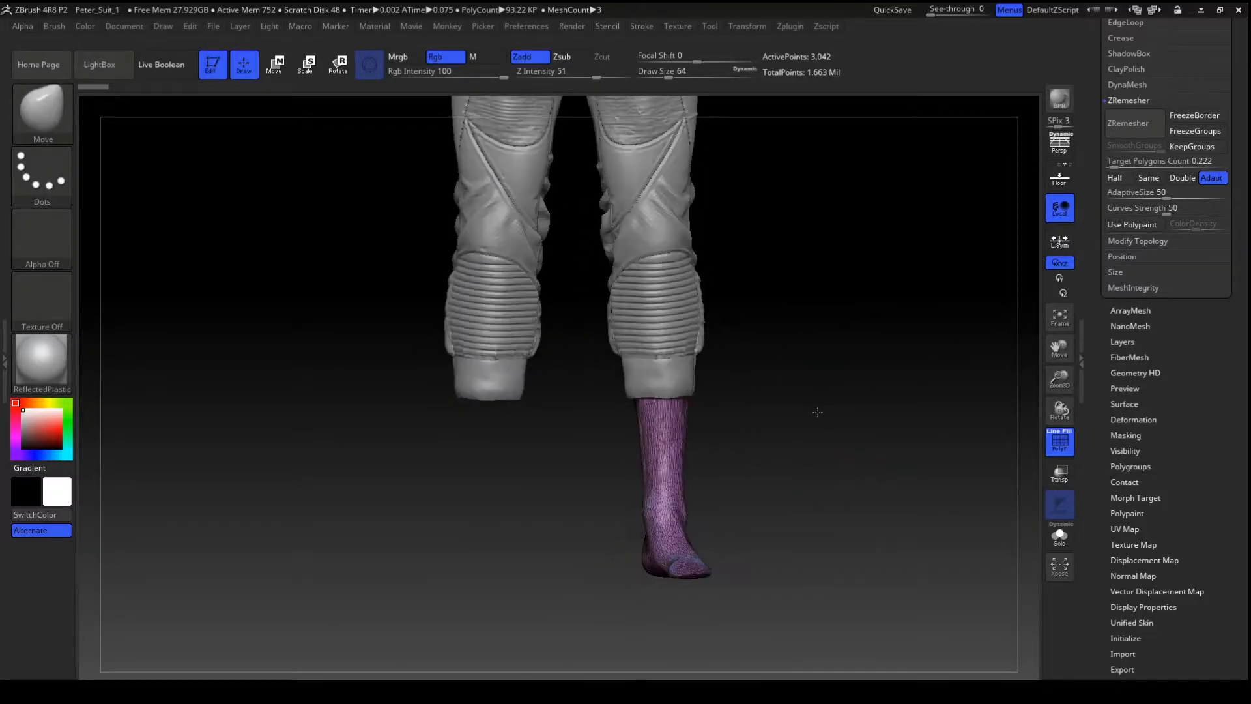
- DynaMesh the remaining lower leg subtool at resolution 128
{"action": "left_click", "coordinate": [1120, 85]}
{"action": "left_click", "coordinate": [1129, 117]}
{"action": "left_click_drag", "start_coordinate": [936, 280], "coordinate": [854, 324]}
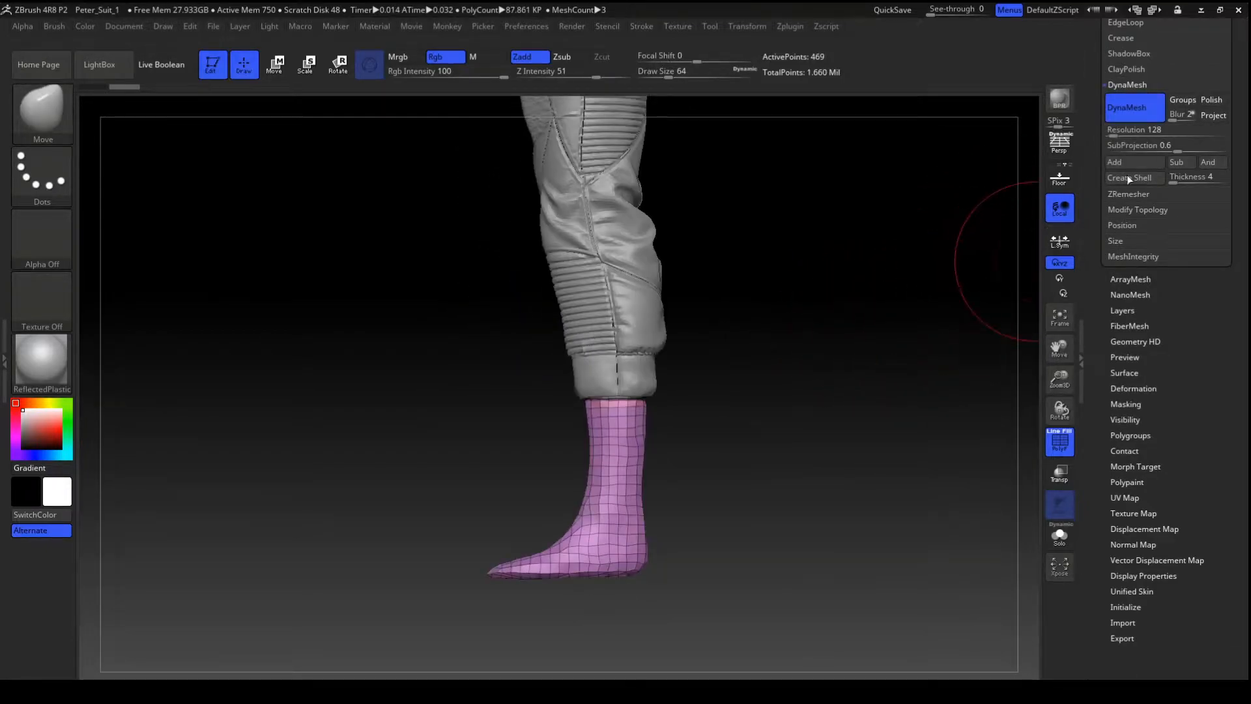
{"action": "left_click_drag", "start_coordinate": [921, 238], "coordinate": [844, 260]}
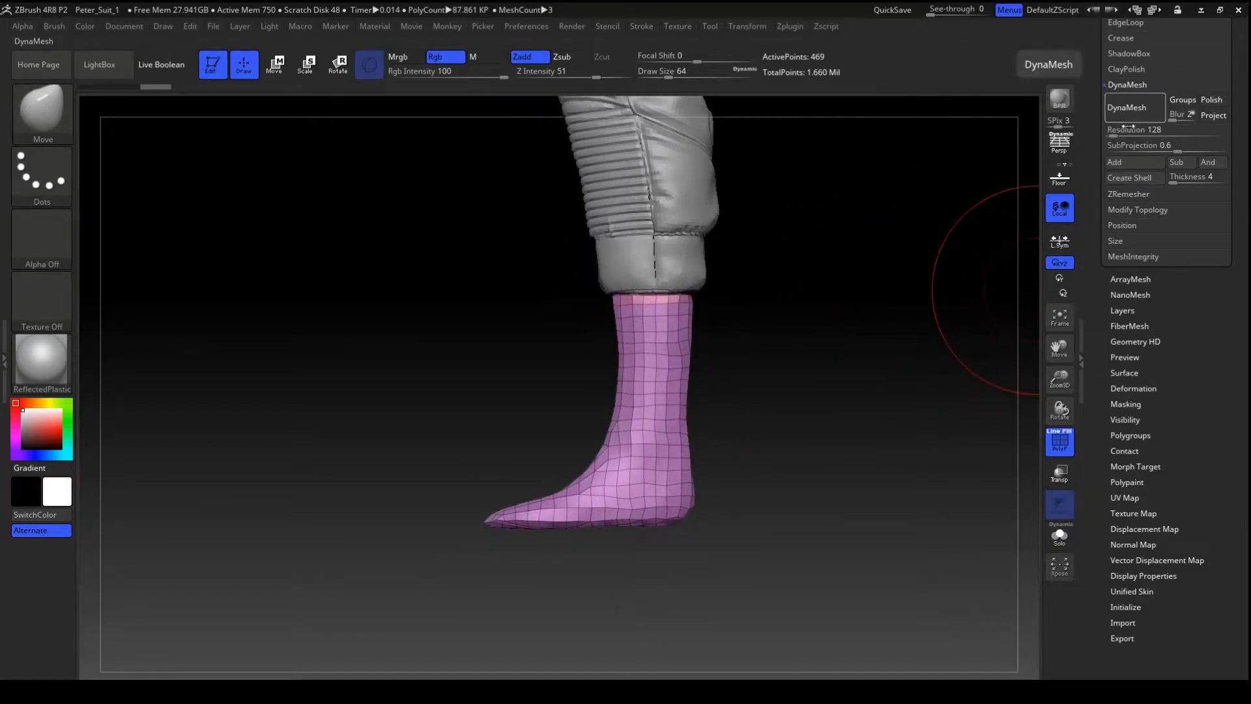
- Remesh the DynaMeshed lower leg and foot with ZRemesher
{"action": "left_click", "coordinate": [1131, 193]}
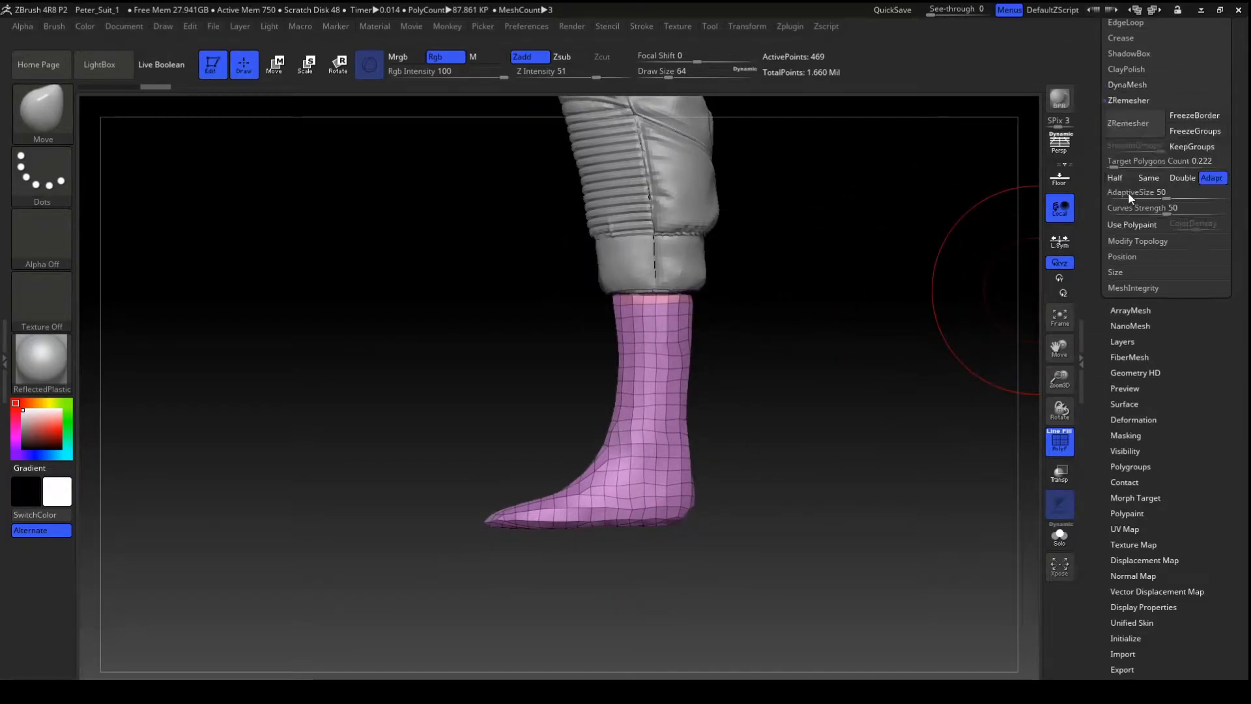
{"action": "left_click", "coordinate": [1141, 129]}
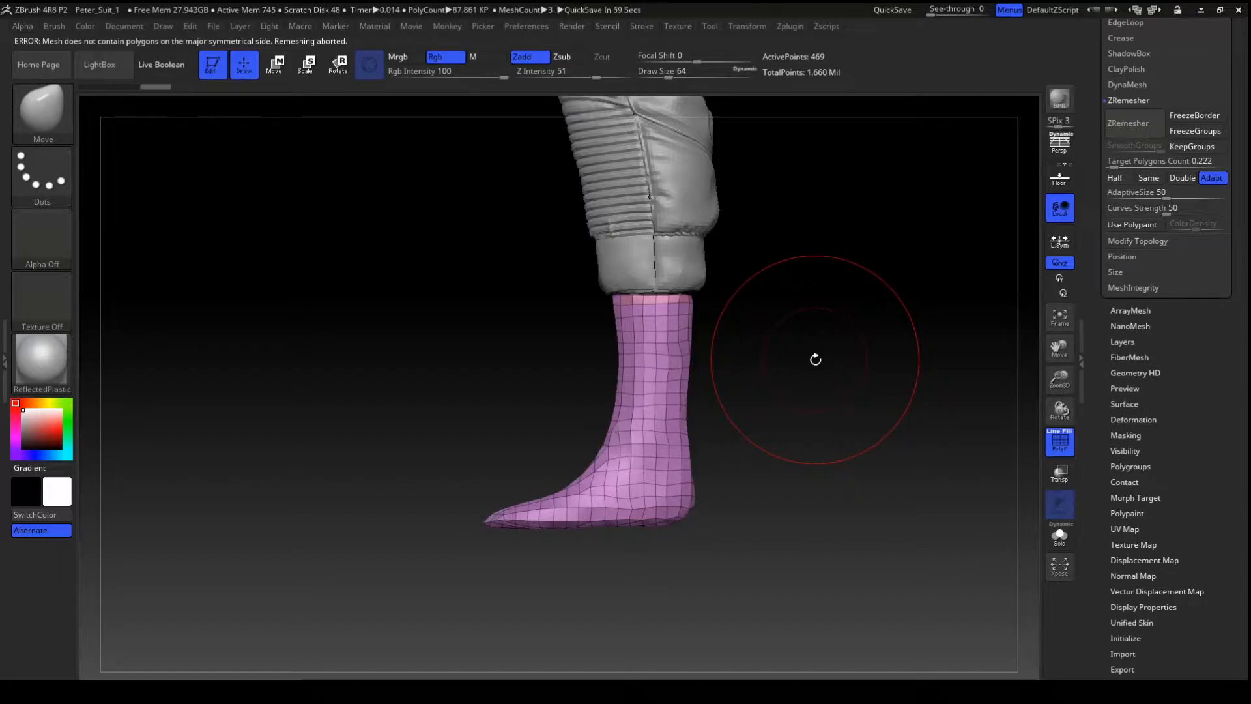
{"action": "left_click_drag", "start_coordinate": [820, 388], "coordinate": [836, 377]}
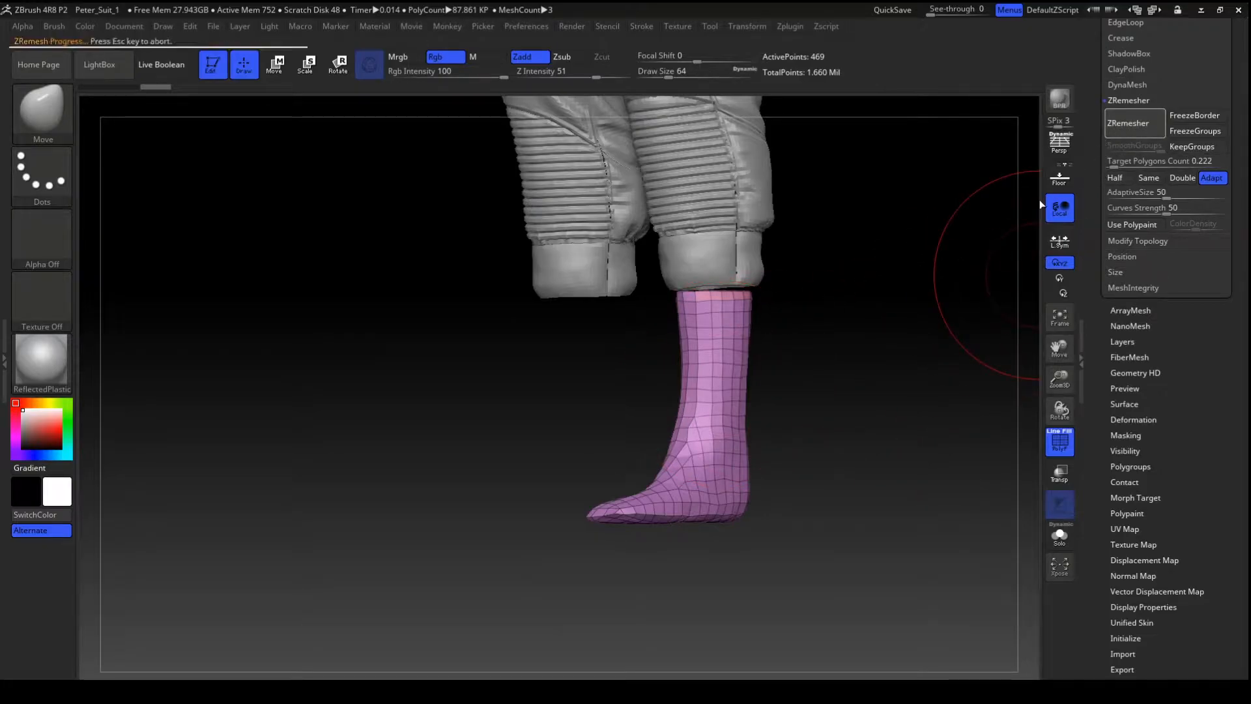
{"action": "left_click_drag", "start_coordinate": [883, 377], "coordinate": [843, 331]}
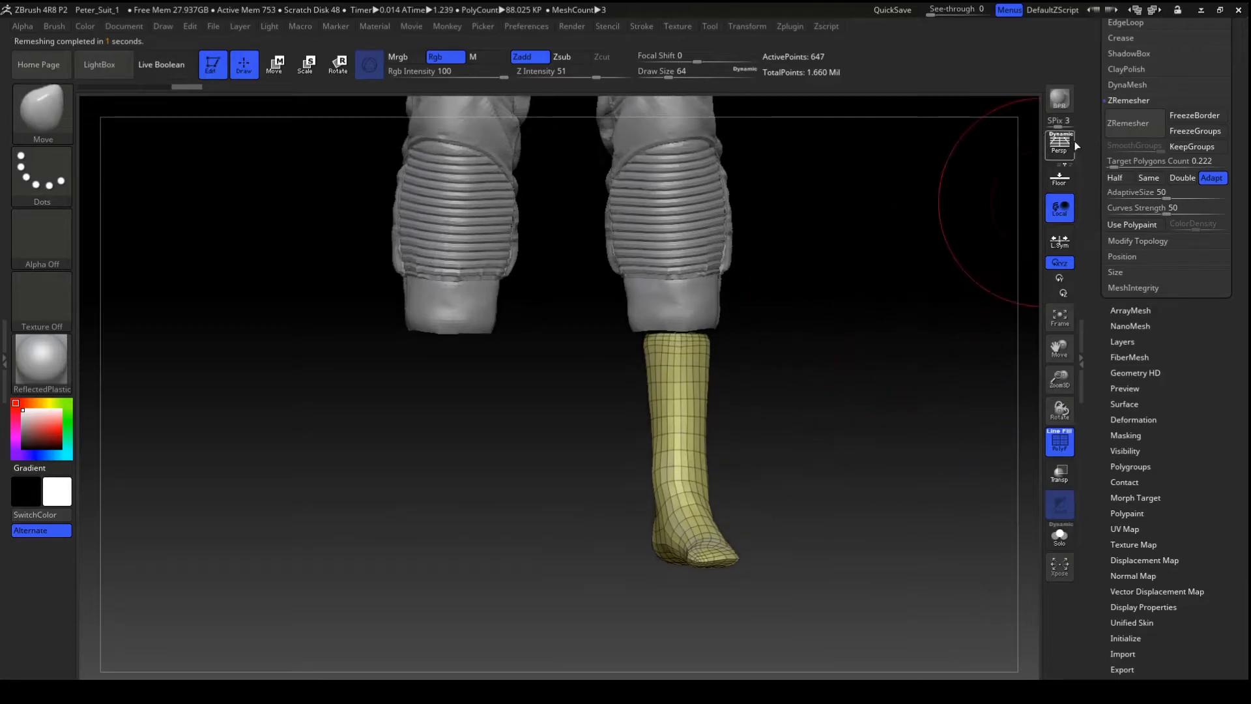
- Duplicate the remeshed lower leg subtool
{"action": "left_click_drag", "start_coordinate": [1098, 75], "coordinate": [1076, 219]}
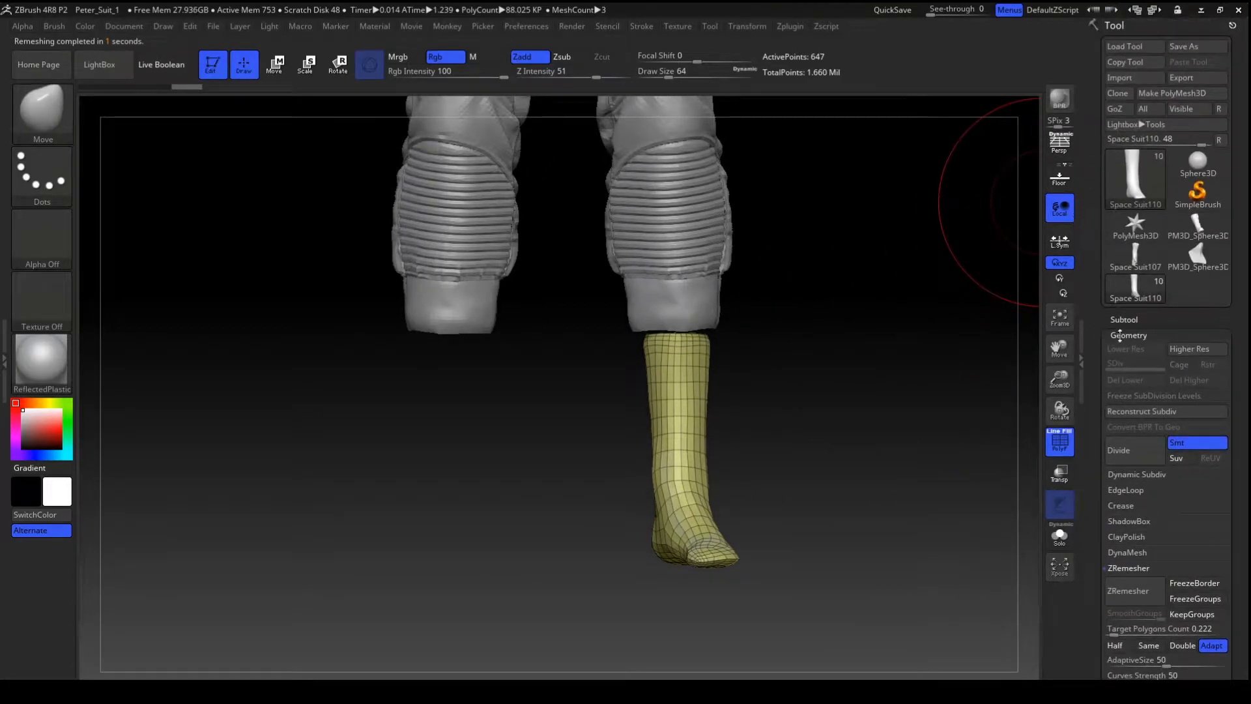
{"action": "left_click", "coordinate": [1123, 320]}
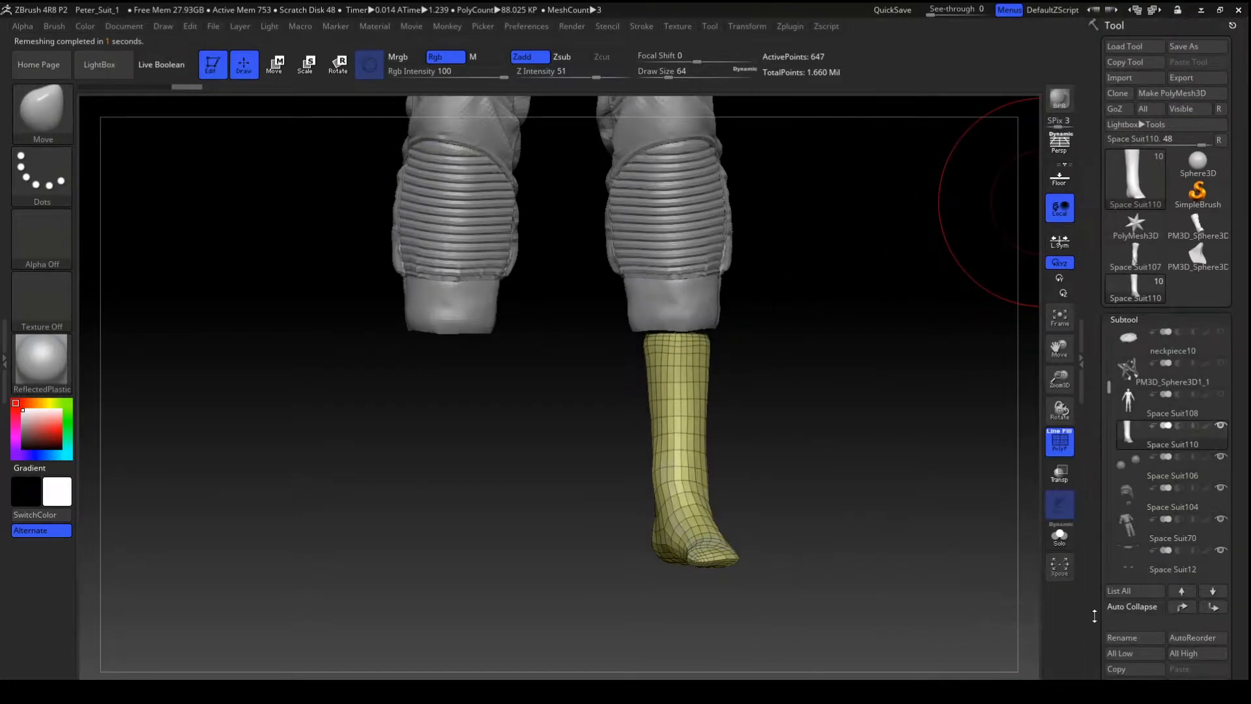
{"action": "left_click_drag", "start_coordinate": [894, 470], "coordinate": [827, 343]}
{"action": "left_click_drag", "start_coordinate": [851, 388], "coordinate": [823, 411]}
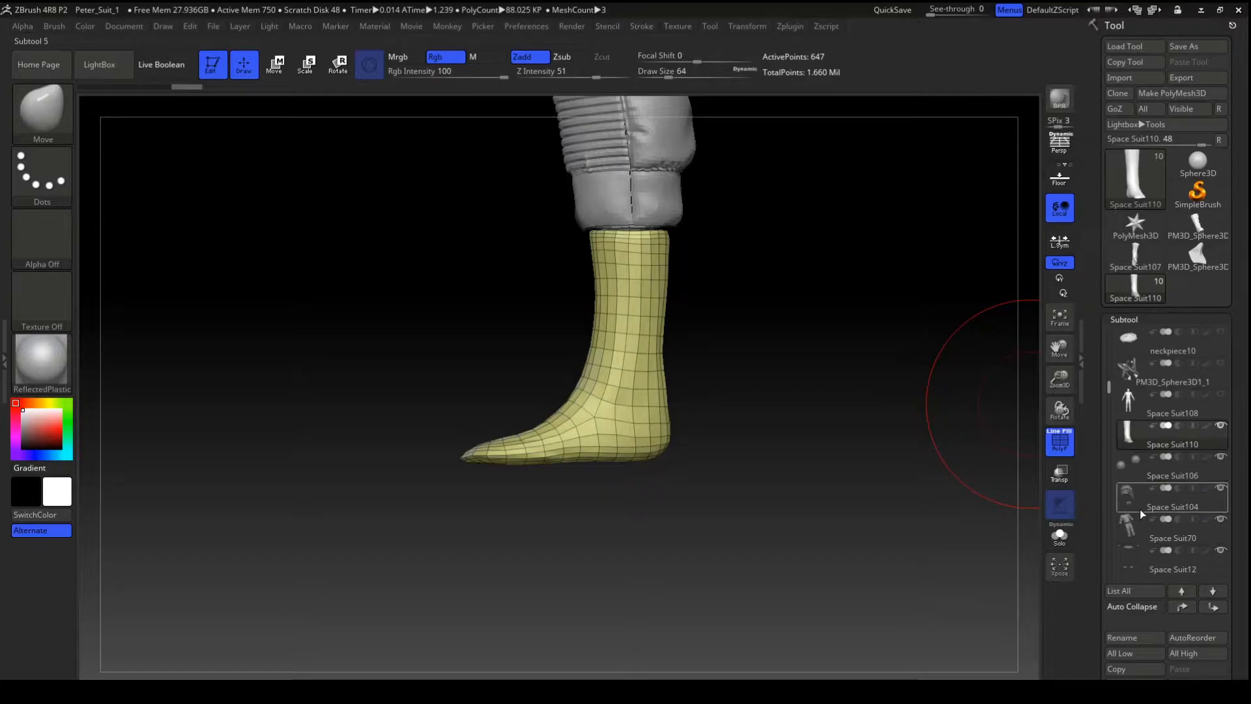
{"action": "mouse_move", "coordinate": [1141, 499]}
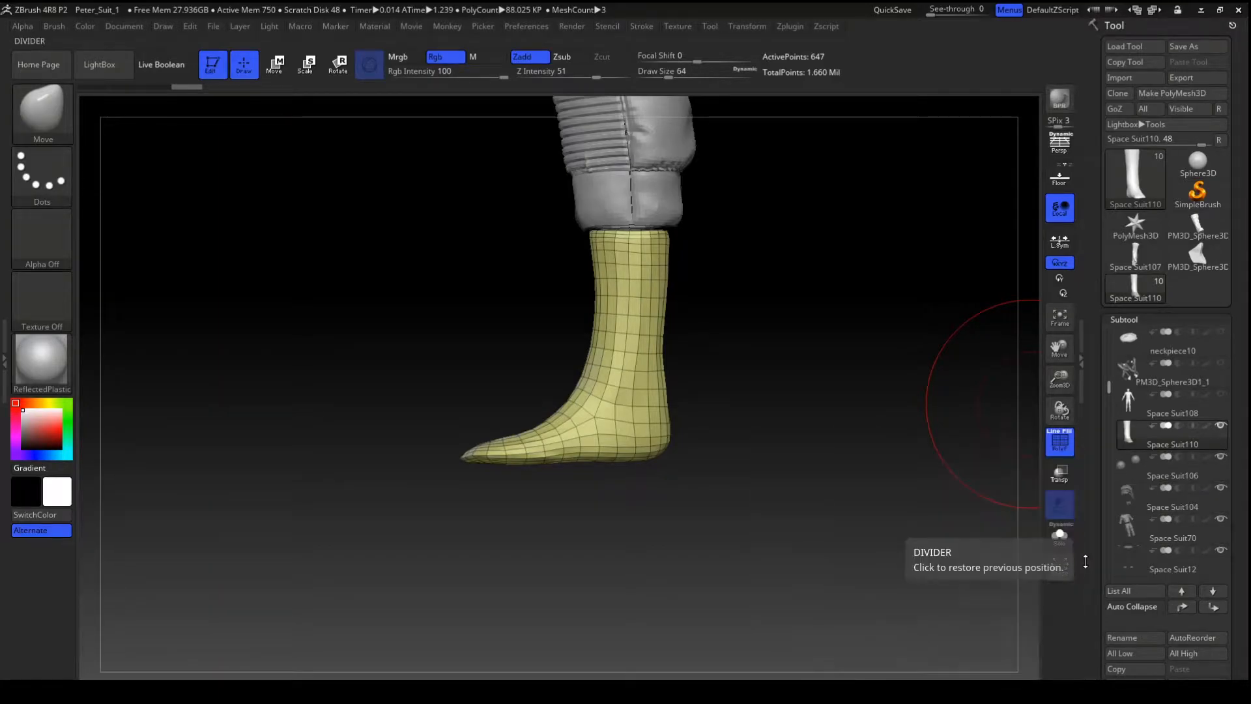
{"action": "key", "text": "ctrl+shift+d"}
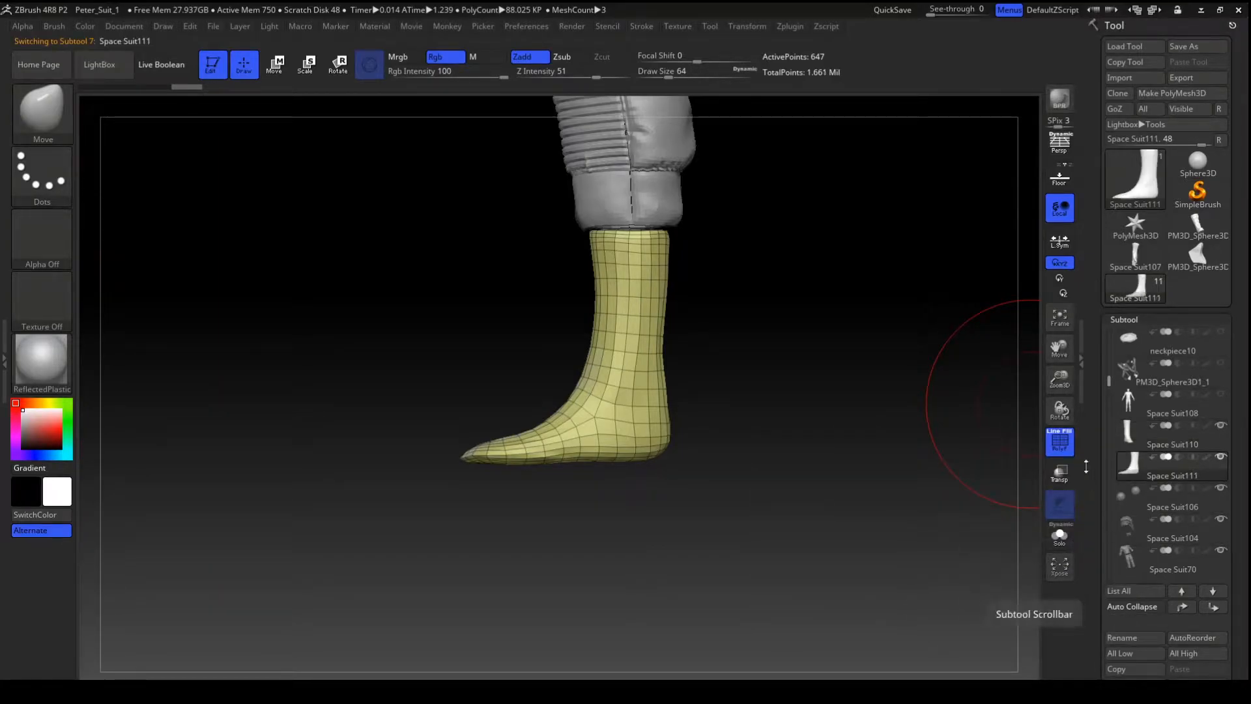
- Slice the duplicated leg horizontally across the foot just above the sole to give the sole its own polygroup
{"action": "left_click_drag", "start_coordinate": [712, 451], "coordinate": [442, 455], "text": "ctrl+shift"}
{"action": "mouse_move", "coordinate": [675, 475]}
{"action": "left_mouse_down"}
{"action": "mouse_move", "coordinate": [827, 354]}
{"action": "mouse_move", "coordinate": [776, 341]}
{"action": "mouse_move", "coordinate": [780, 284]}
{"action": "mouse_move", "coordinate": [926, 359]}
{"action": "left_mouse_up"}
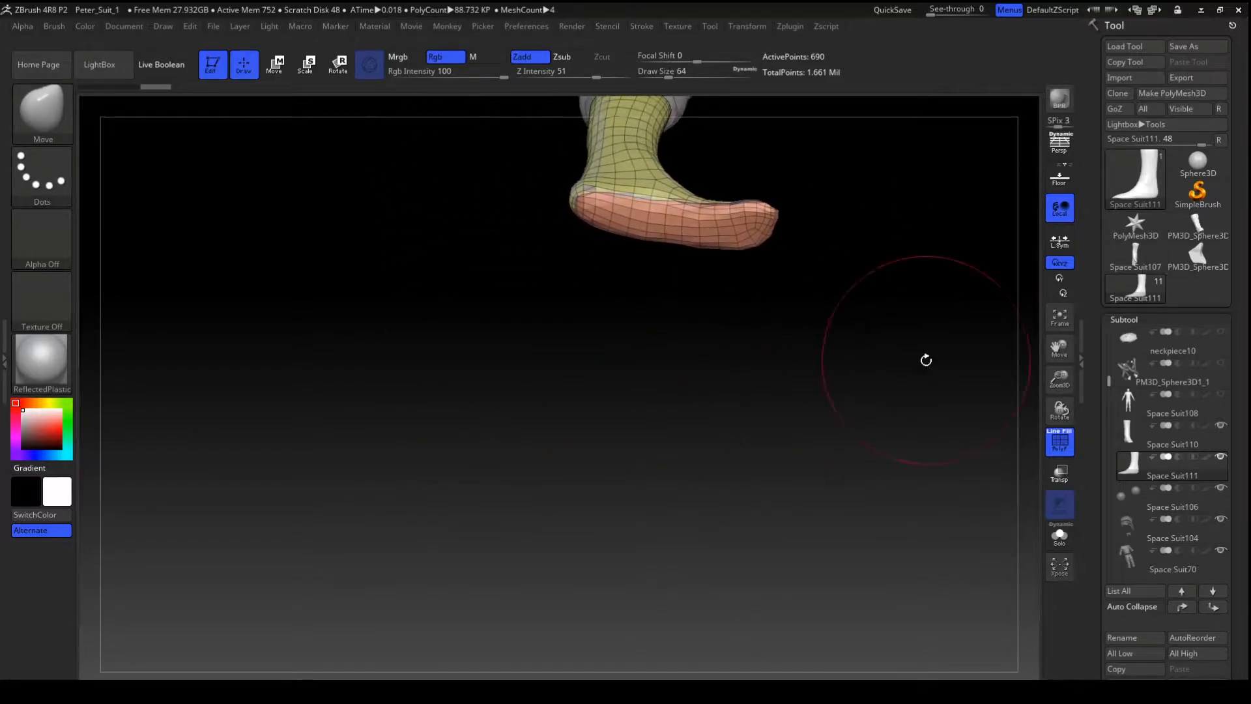
{"action": "left_click_drag", "start_coordinate": [829, 337], "coordinate": [847, 361]}
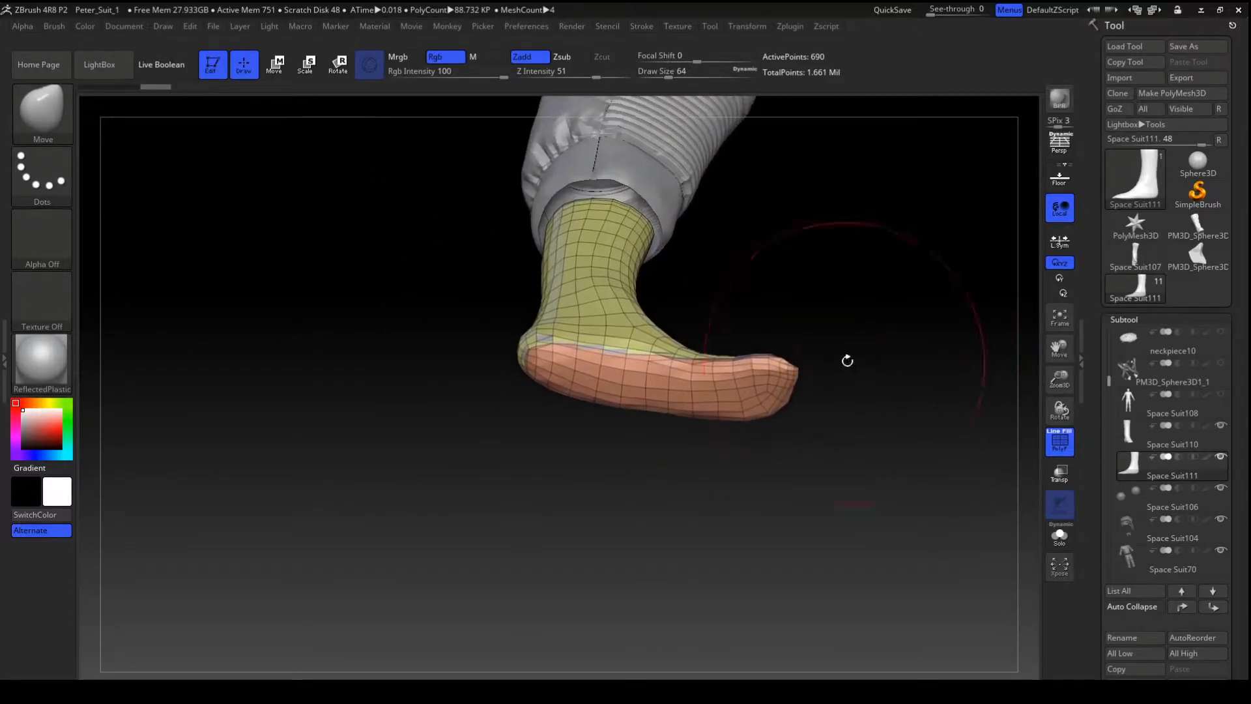
- Isolate the sole polygroup and separate it from the rest of the duplicated leg with Split Hidden
{"action": "left_click", "coordinate": [663, 393], "text": "ctrl+shift"}
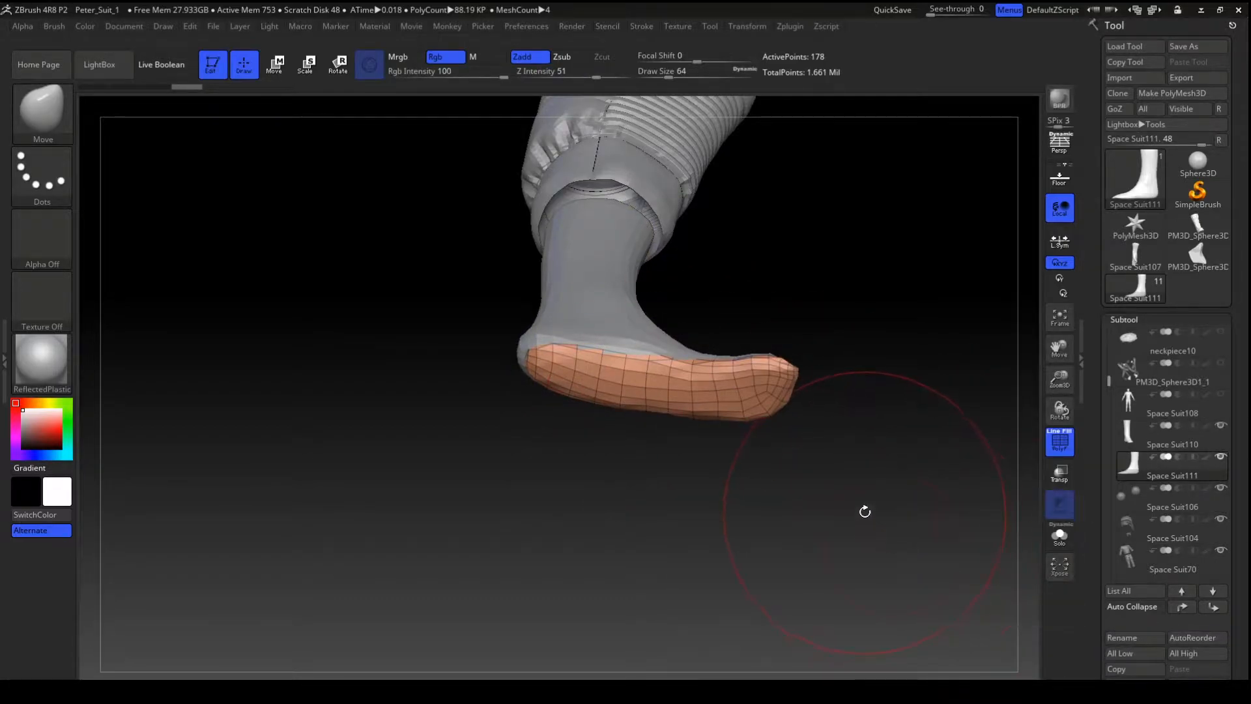
{"action": "key", "text": "space"}
{"action": "left_click", "coordinate": [862, 292]}
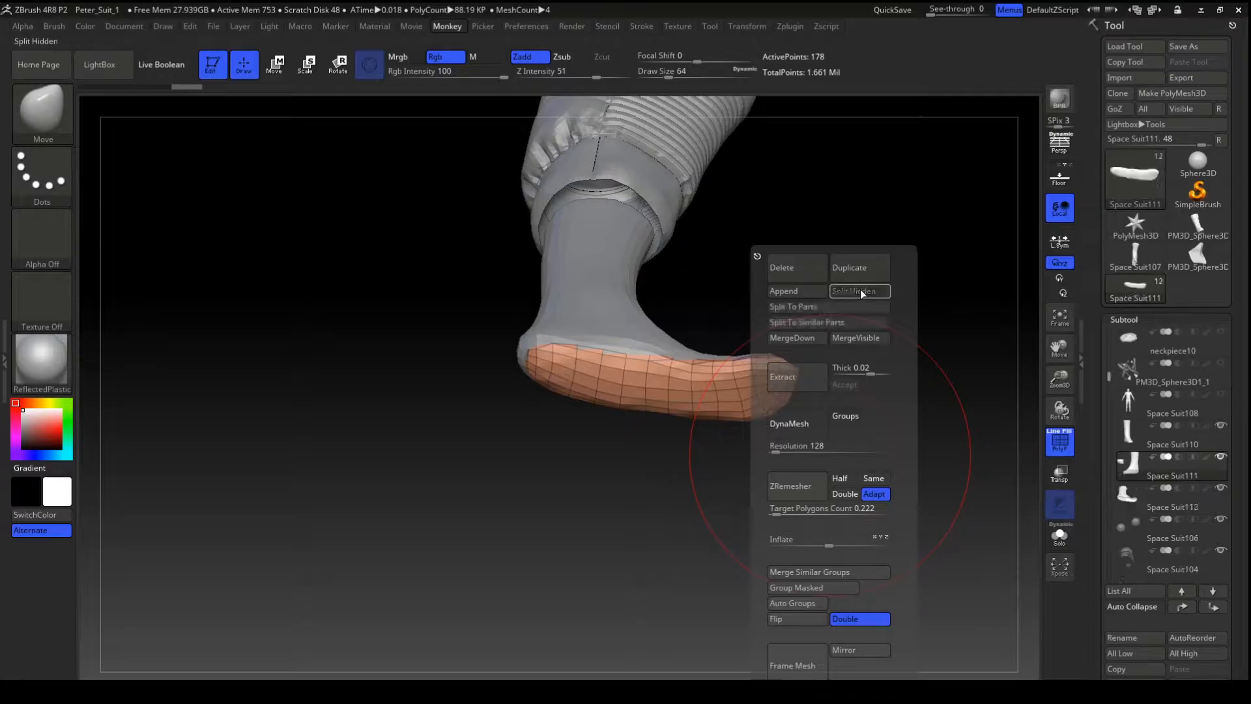
- Delete the split-off upper part of the duplicated leg and hide the original lower leg subtool
{"action": "left_click", "coordinate": [1121, 502]}
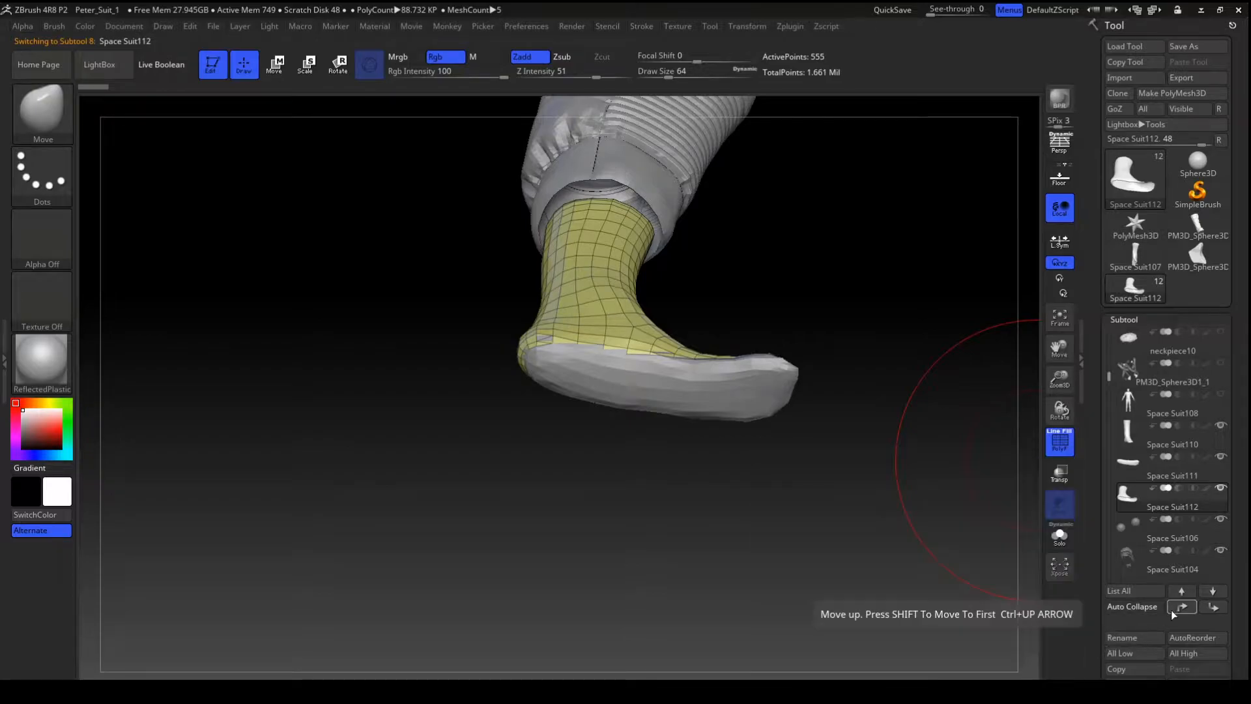
{"action": "scroll", "coordinate": [1128, 638], "scroll_direction": "down", "scroll_amount": 3}
{"action": "left_click", "coordinate": [1128, 637]}
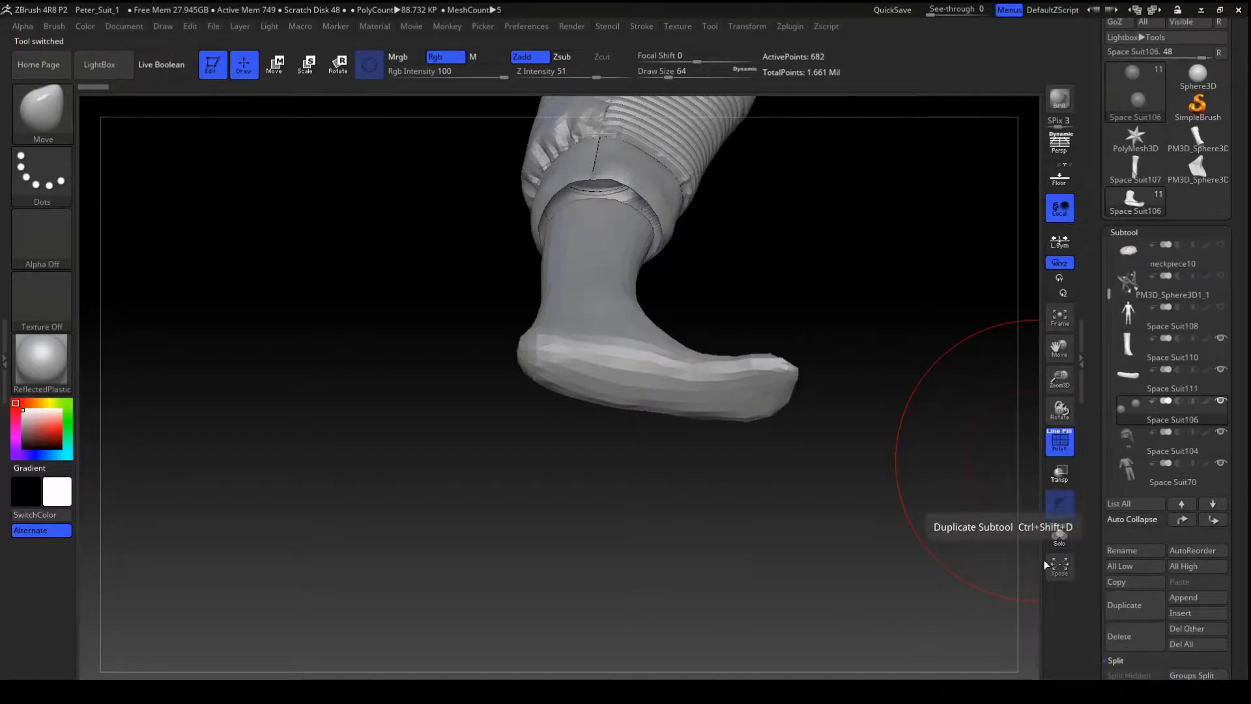
{"action": "left_click", "coordinate": [1221, 338]}
{"action": "left_click_drag", "start_coordinate": [899, 346], "coordinate": [589, 356]}
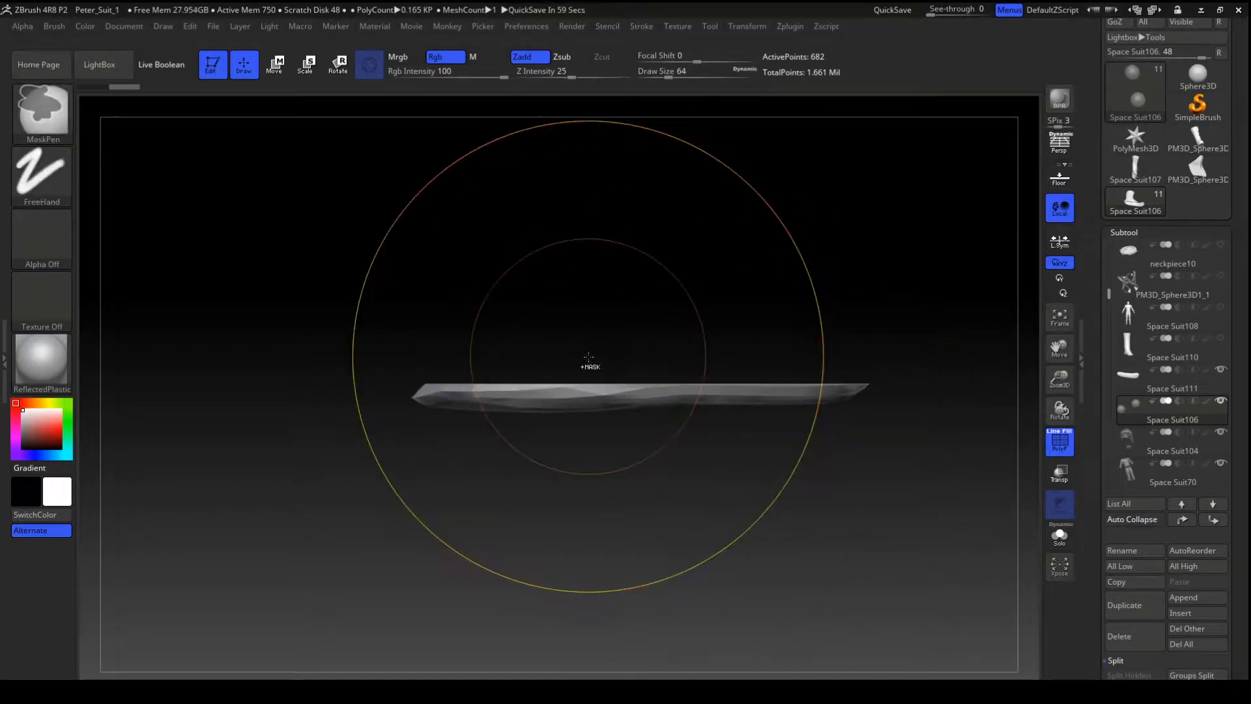
- Check the SliceCurve brush selection and make the sole piece the active subtool
{"action": "left_click", "coordinate": [60, 112], "text": "ctrl+shift"}
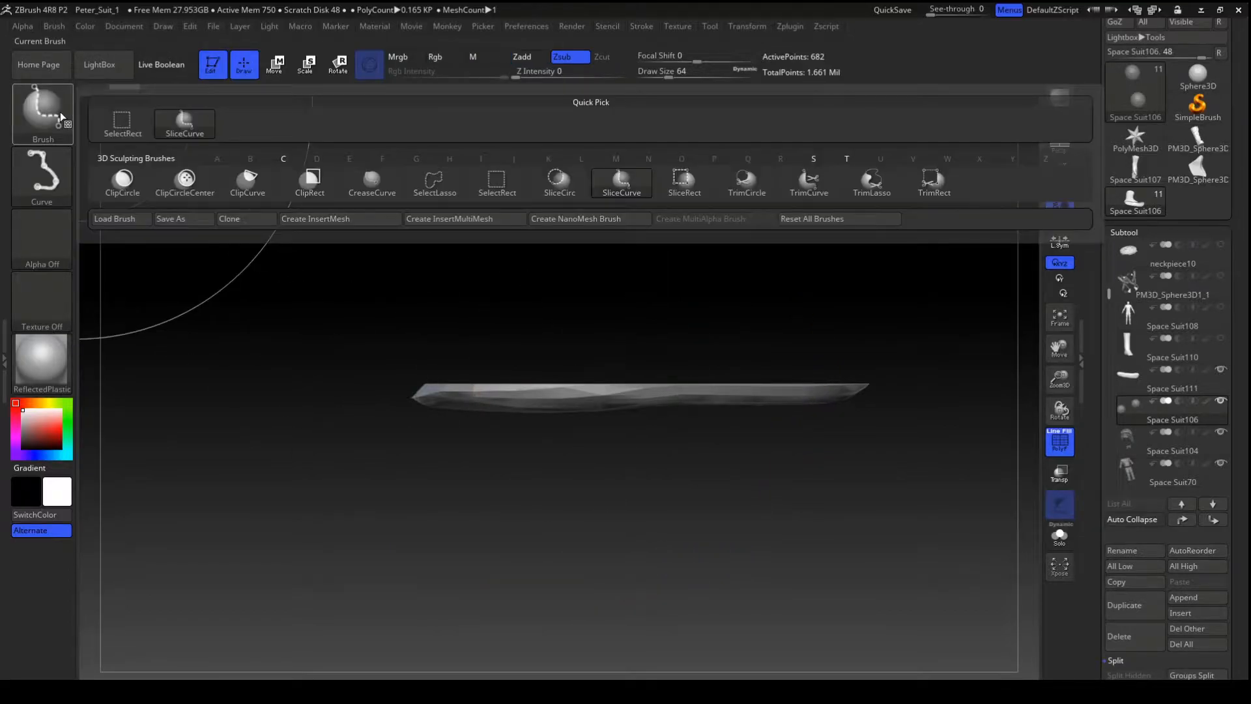
{"action": "left_click_drag", "start_coordinate": [521, 294], "coordinate": [1017, 490]}
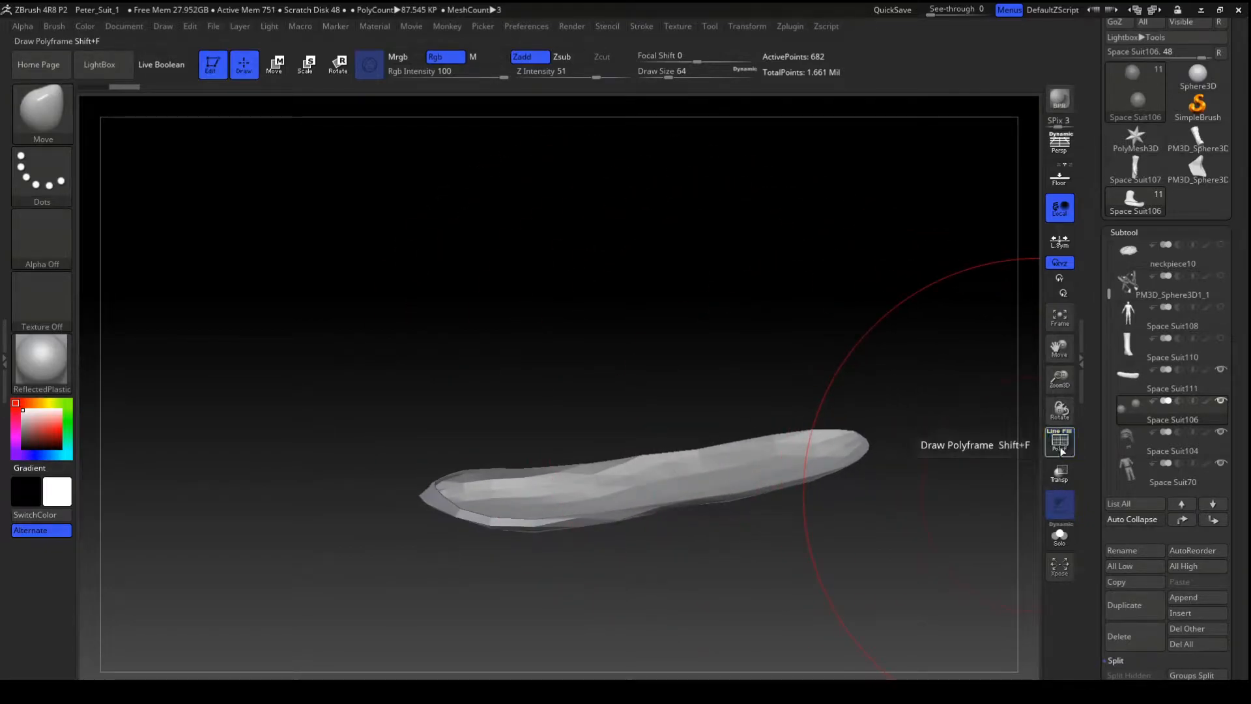
{"action": "left_click_drag", "start_coordinate": [842, 352], "coordinate": [828, 229]}
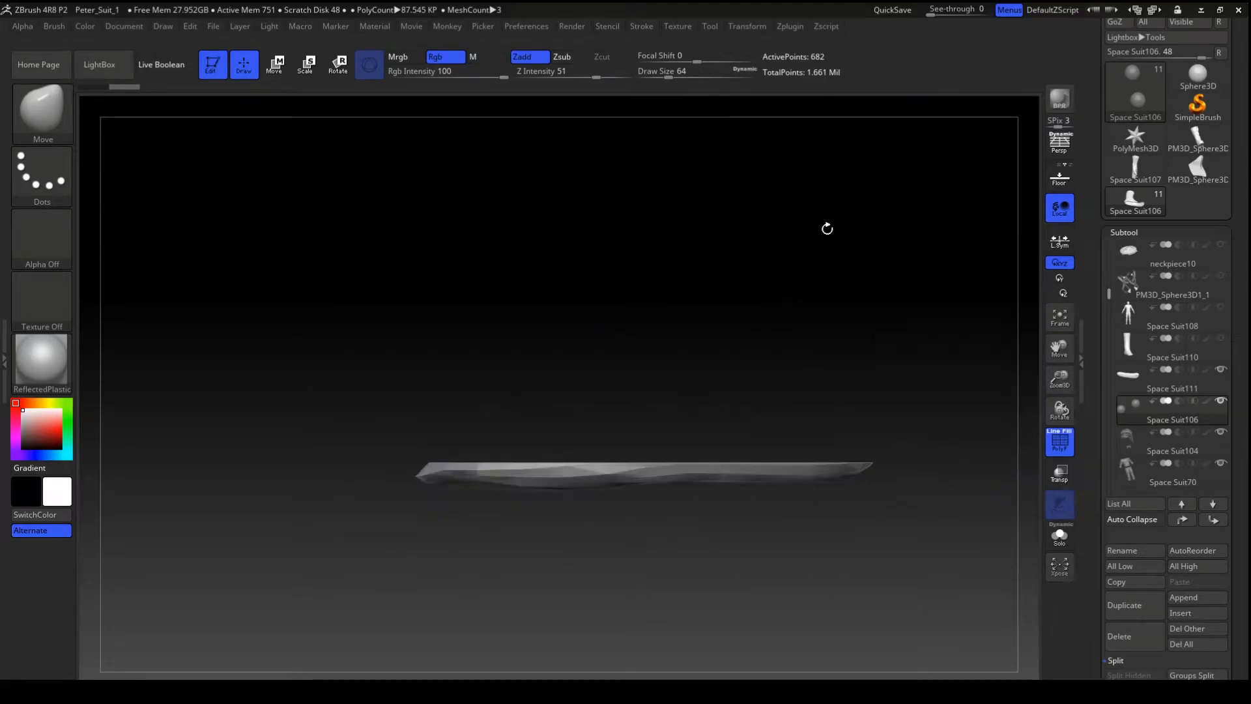
{"action": "left_click", "coordinate": [1124, 378]}
{"action": "left_click_drag", "start_coordinate": [765, 332], "coordinate": [702, 246]}
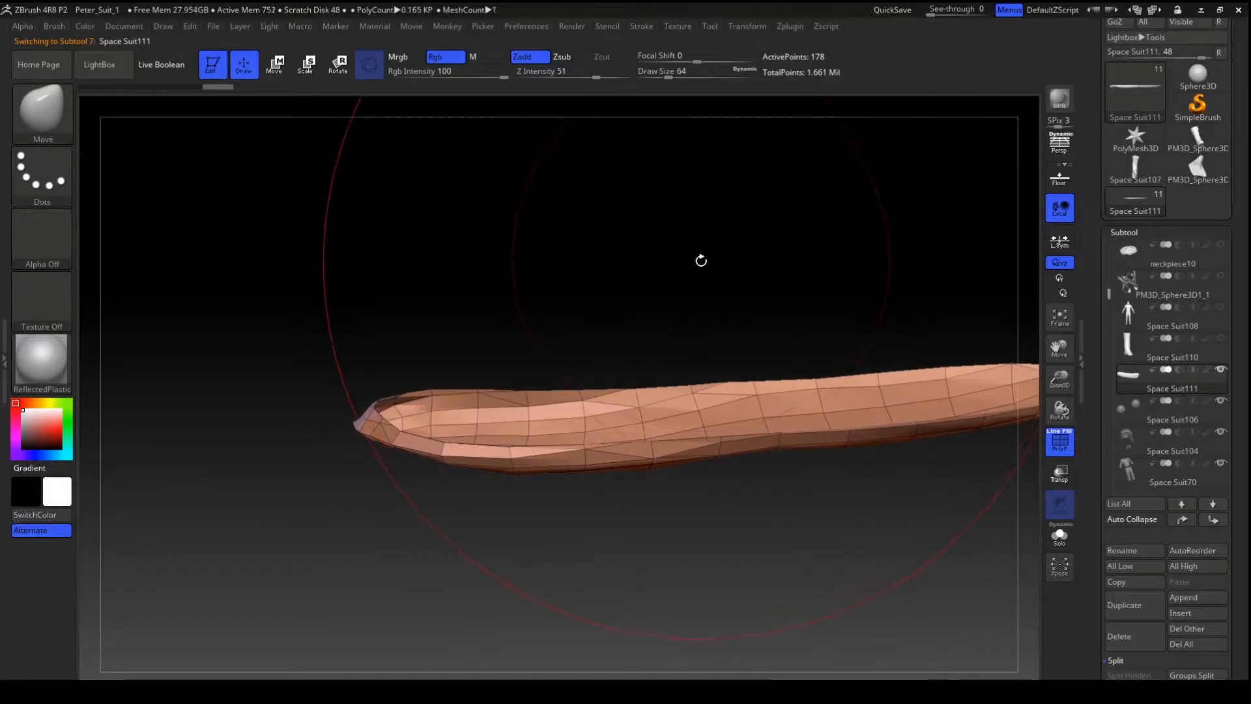
{"action": "key", "text": "b"}
{"action": "key", "text": "z"}
{"action": "key", "text": "m"}
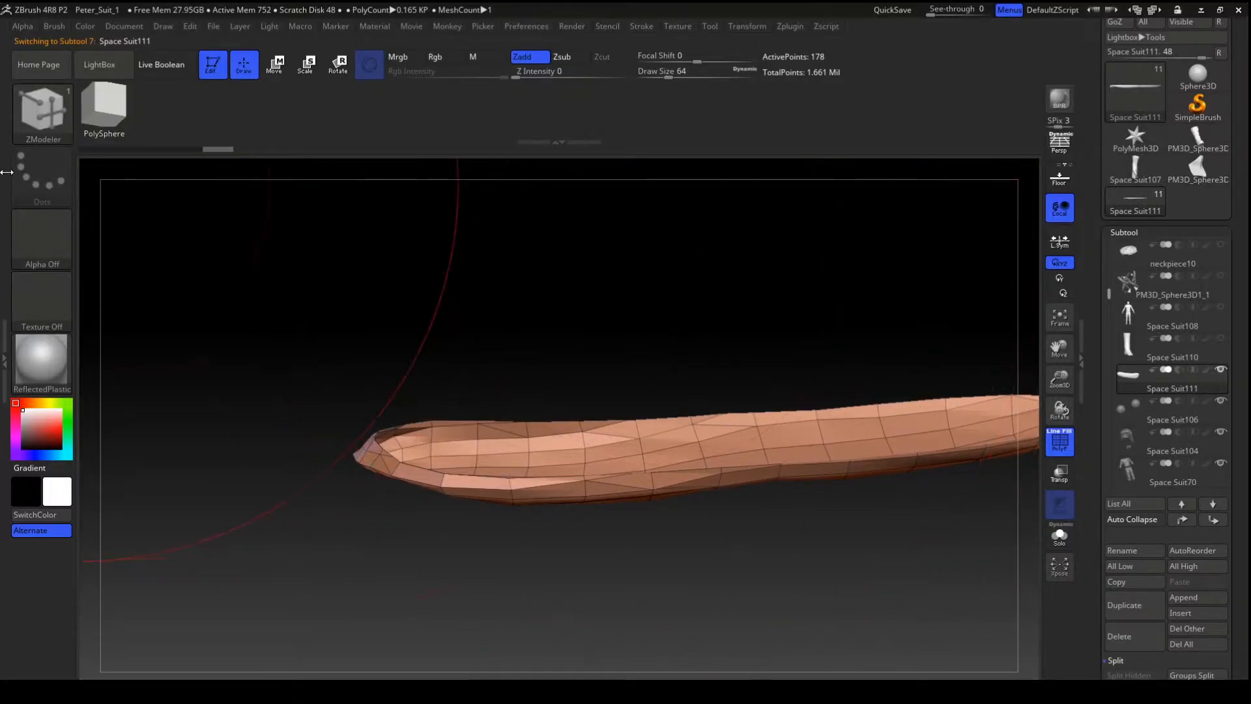
{"action": "key", "text": "b"}
{"action": "key", "text": "m"}
{"action": "key", "text": "v"}
{"action": "left_click", "coordinate": [39, 116]}
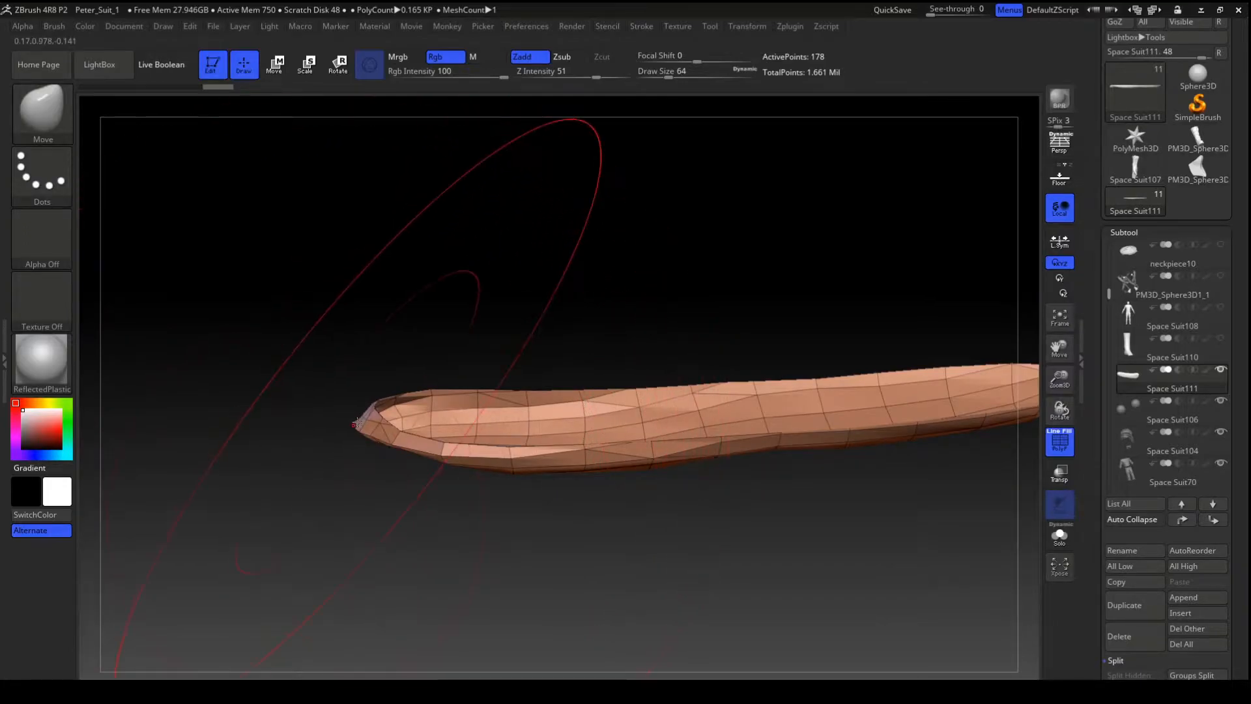
- Activate the ZModeler brush for editing the sole mesh
{"action": "key", "text": "b"}
{"action": "key", "text": "z"}
{"action": "key", "text": "m"}
{"action": "left_click_drag", "start_coordinate": [522, 330], "coordinate": [483, 302]}
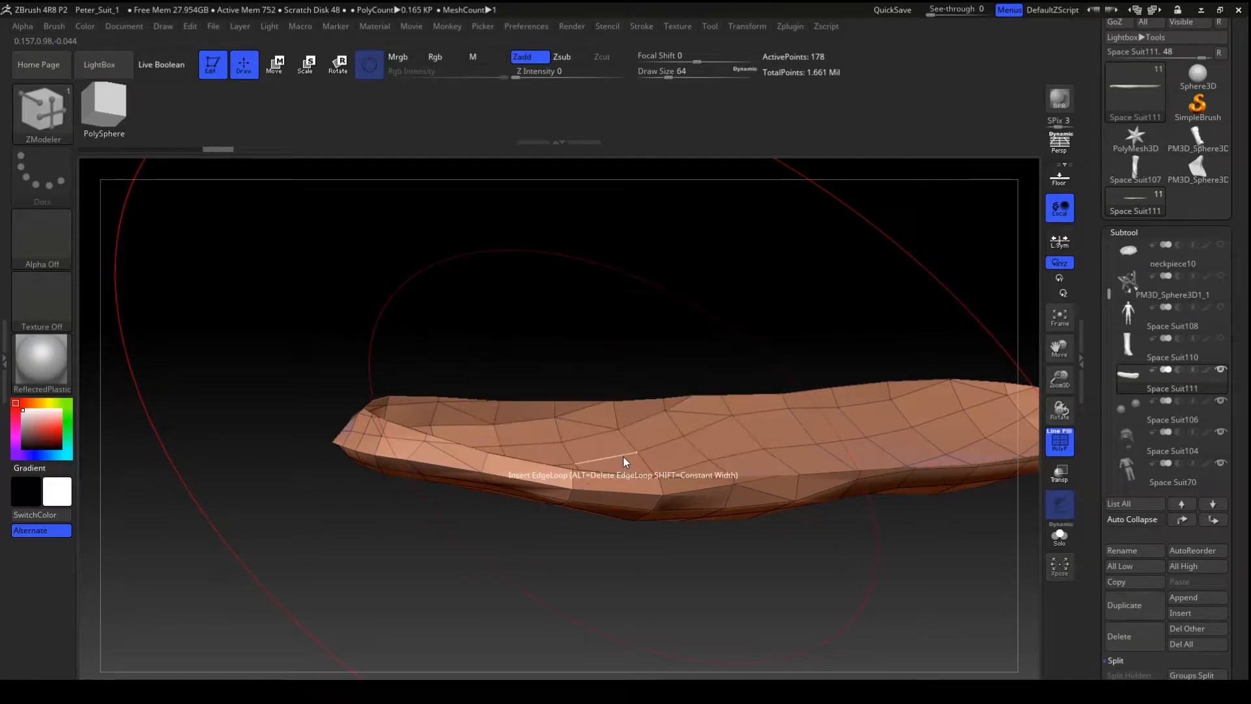
- Examine the ZModeler edge, polygon and point actions available on the sole mesh
{"action": "key", "text": "space"}
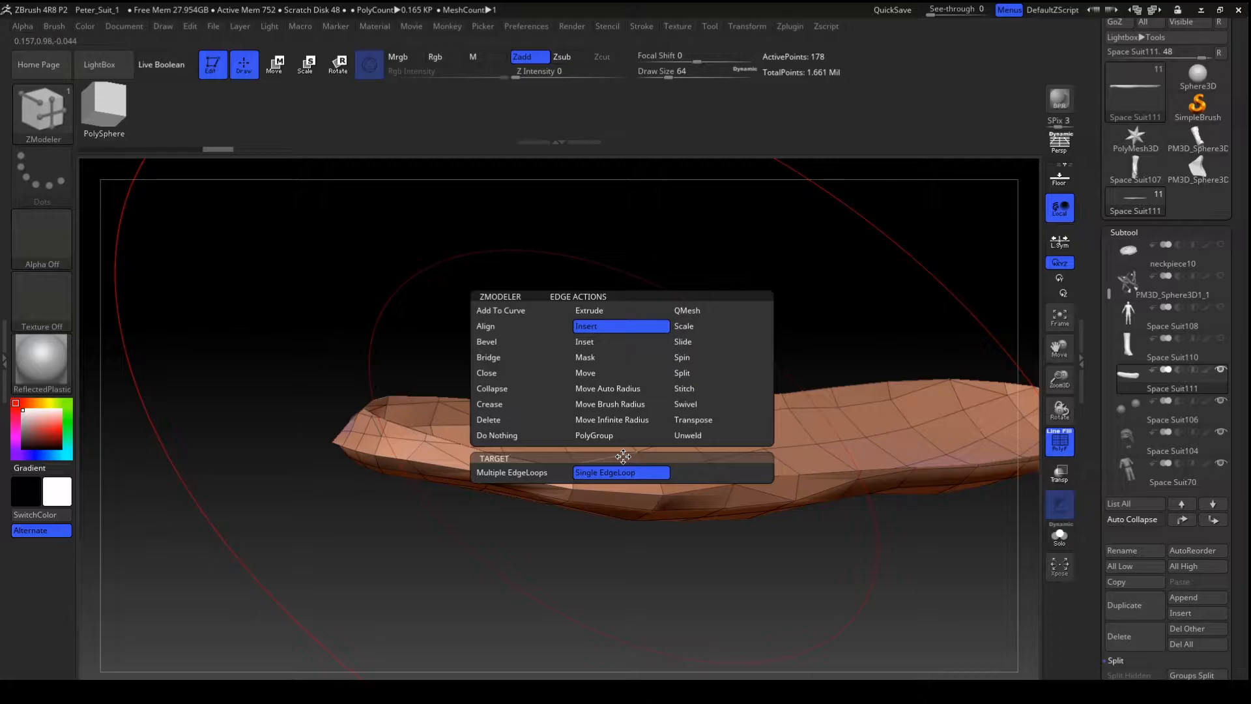
{"action": "left_click", "coordinate": [628, 409]}
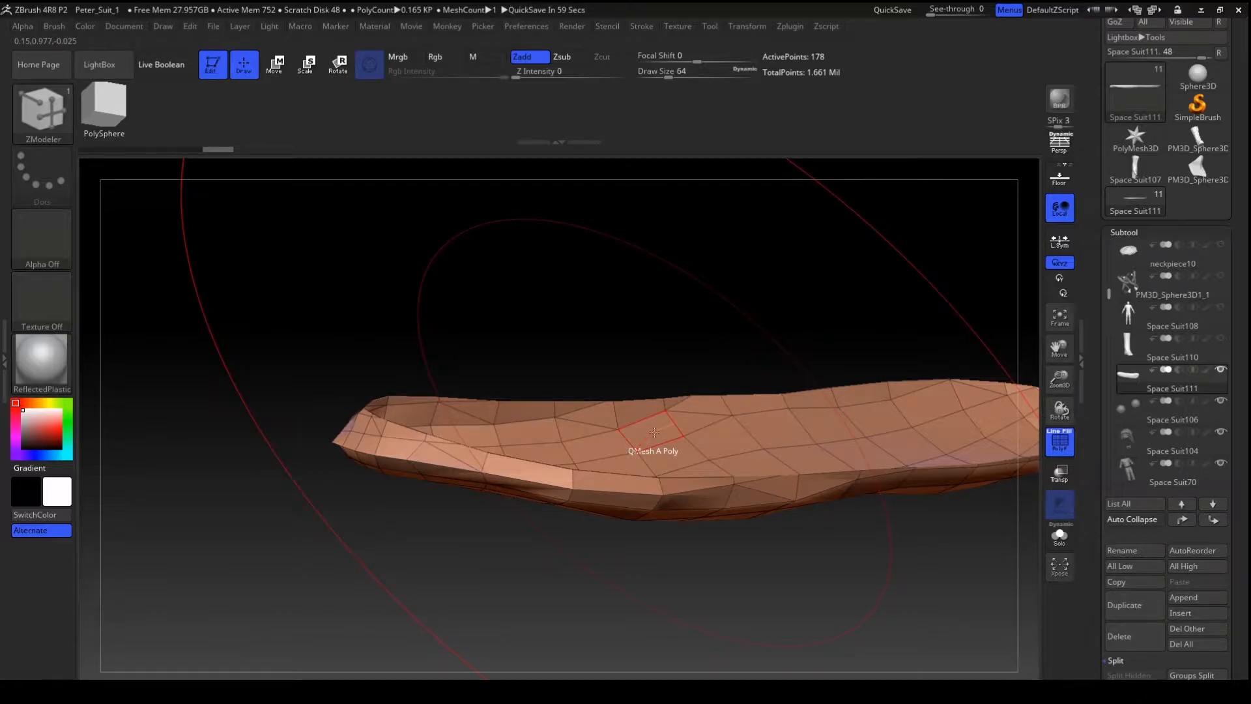
{"action": "key", "text": "space"}
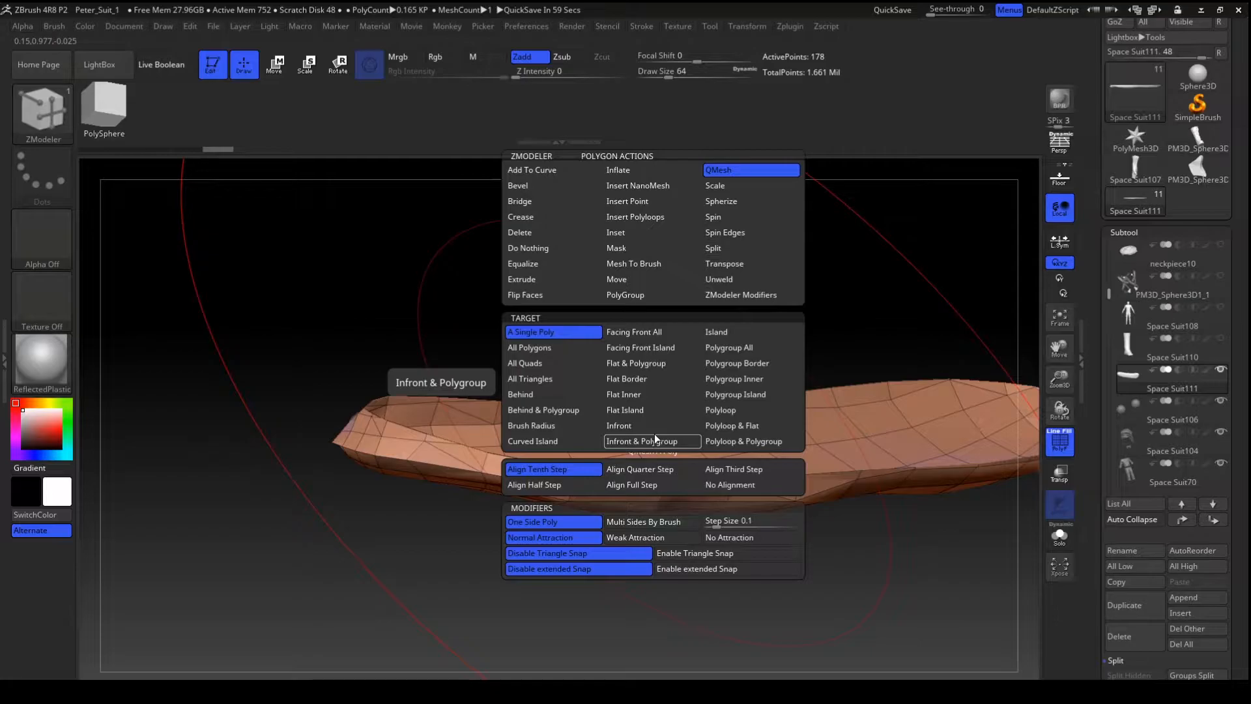
{"action": "left_click", "coordinate": [655, 437]}
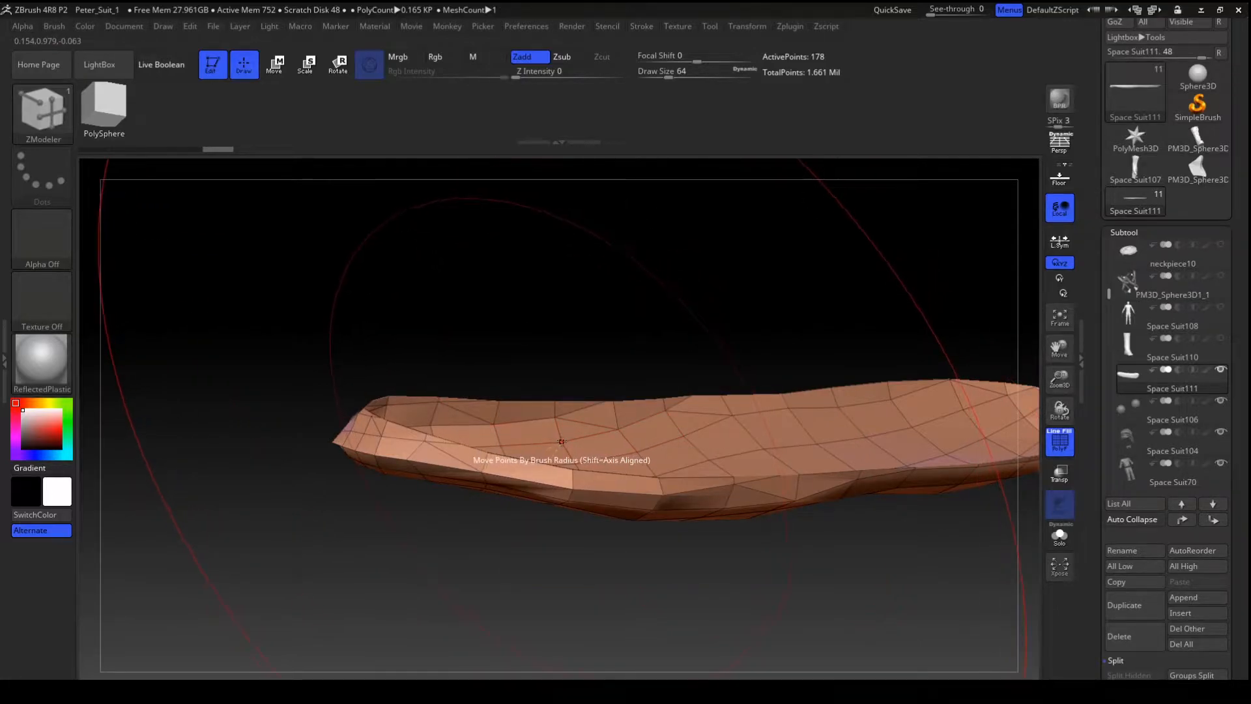
{"action": "key", "text": "space"}
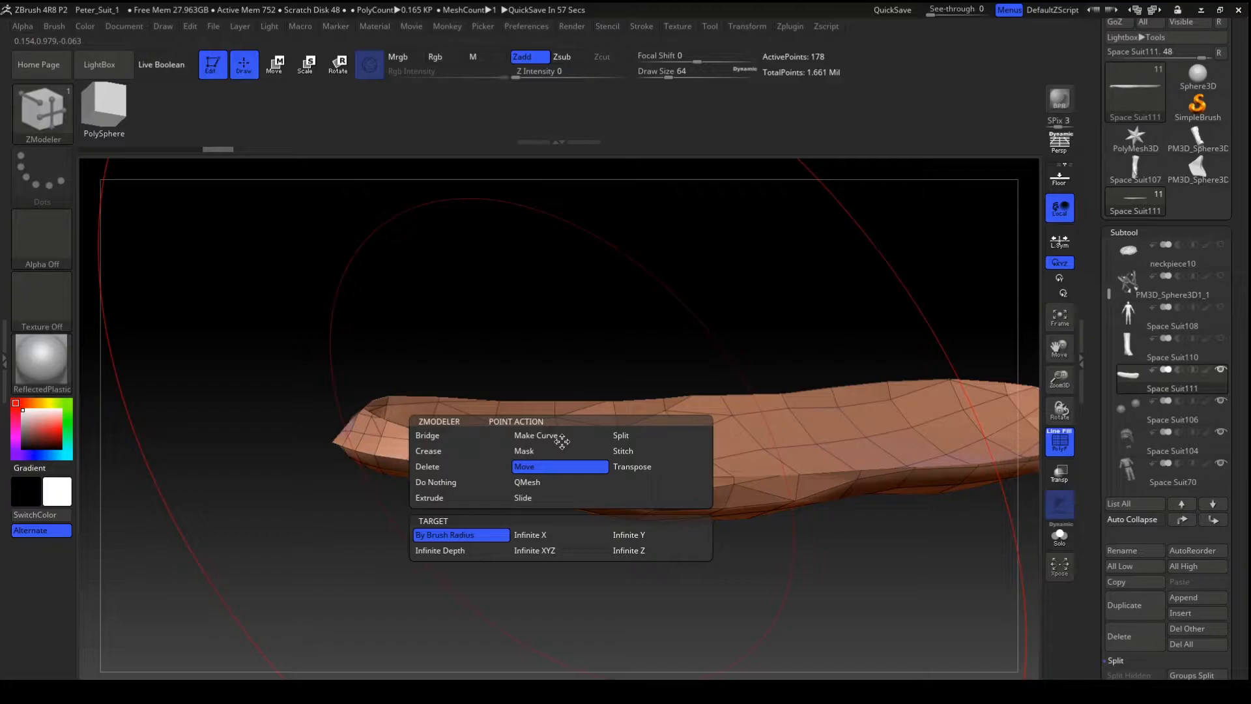
{"action": "left_click", "coordinate": [527, 482]}
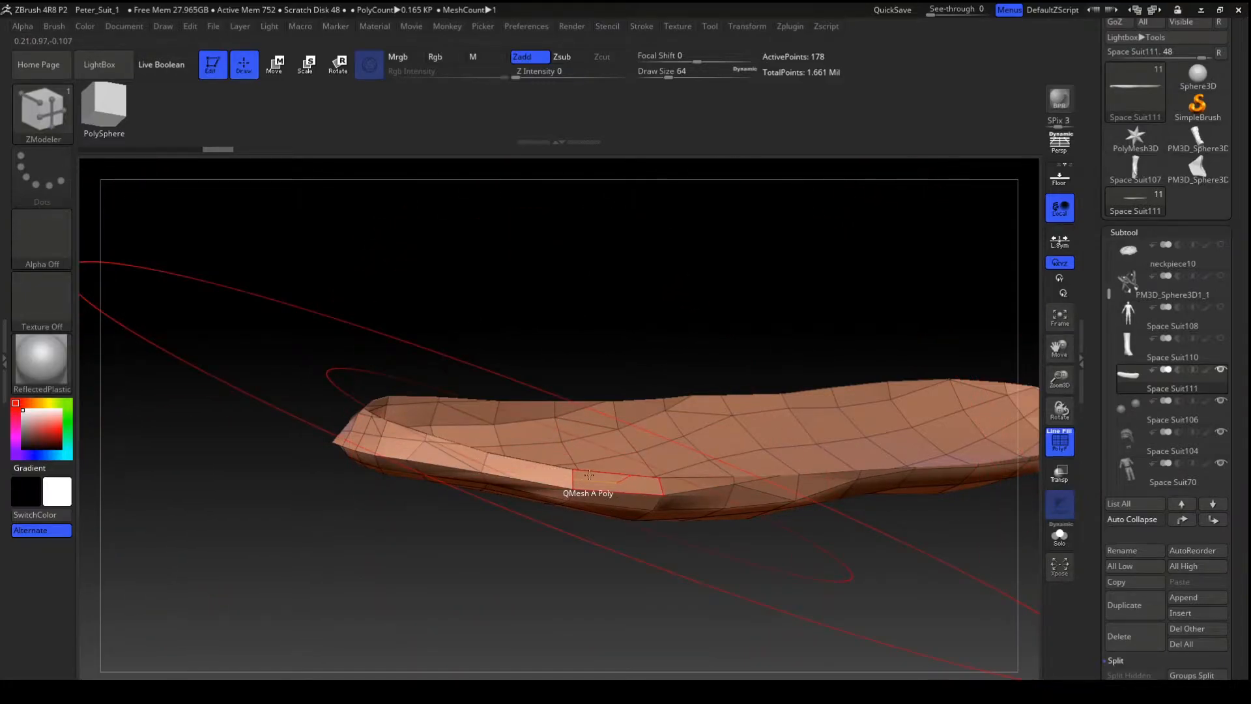
- Set the ZModeler polygon action to Delete with the A Single Poly target and remove a face from the sole's rim
{"action": "key", "text": "space"}
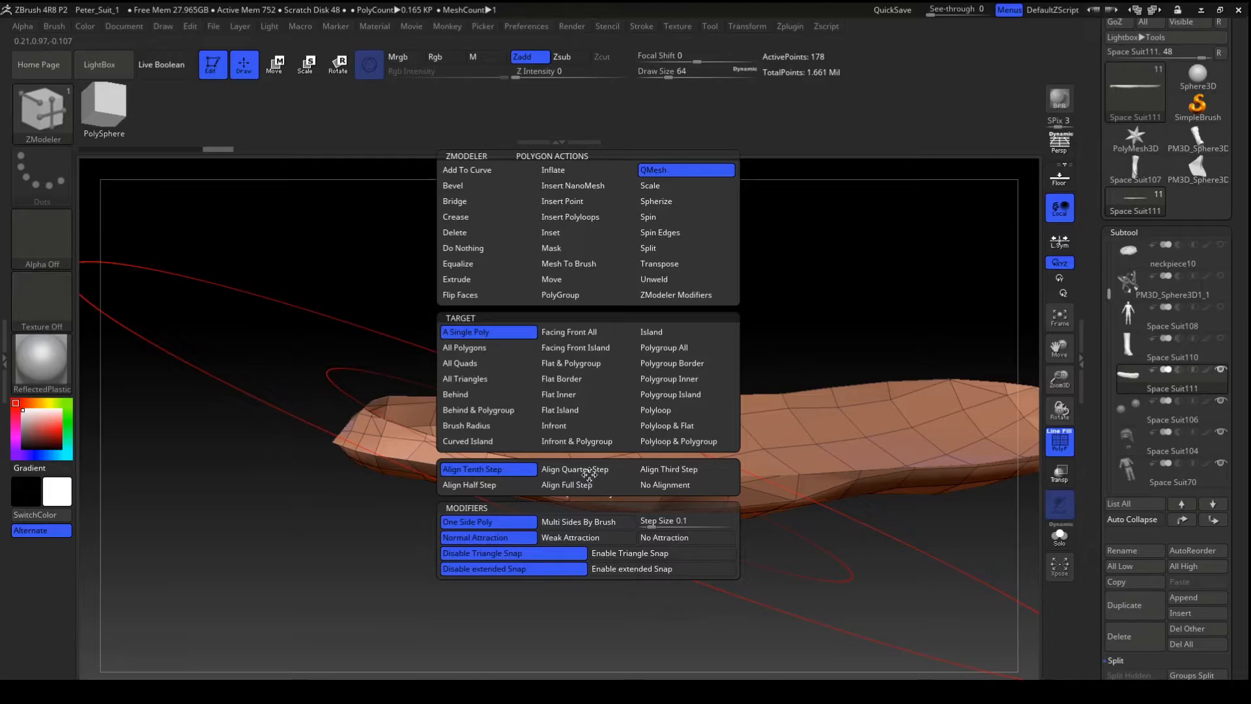
{"action": "left_click", "coordinate": [474, 236]}
{"action": "key", "text": "space"}
{"action": "key", "text": "space"}
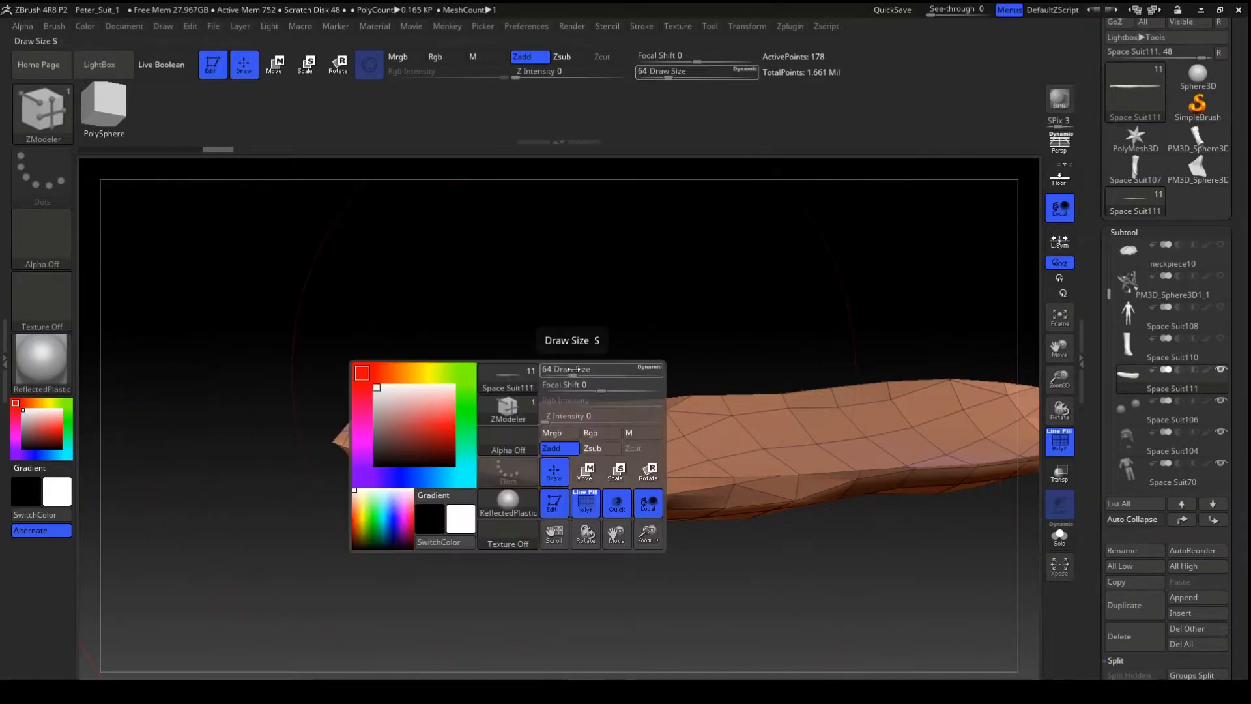
{"action": "key", "text": "space"}
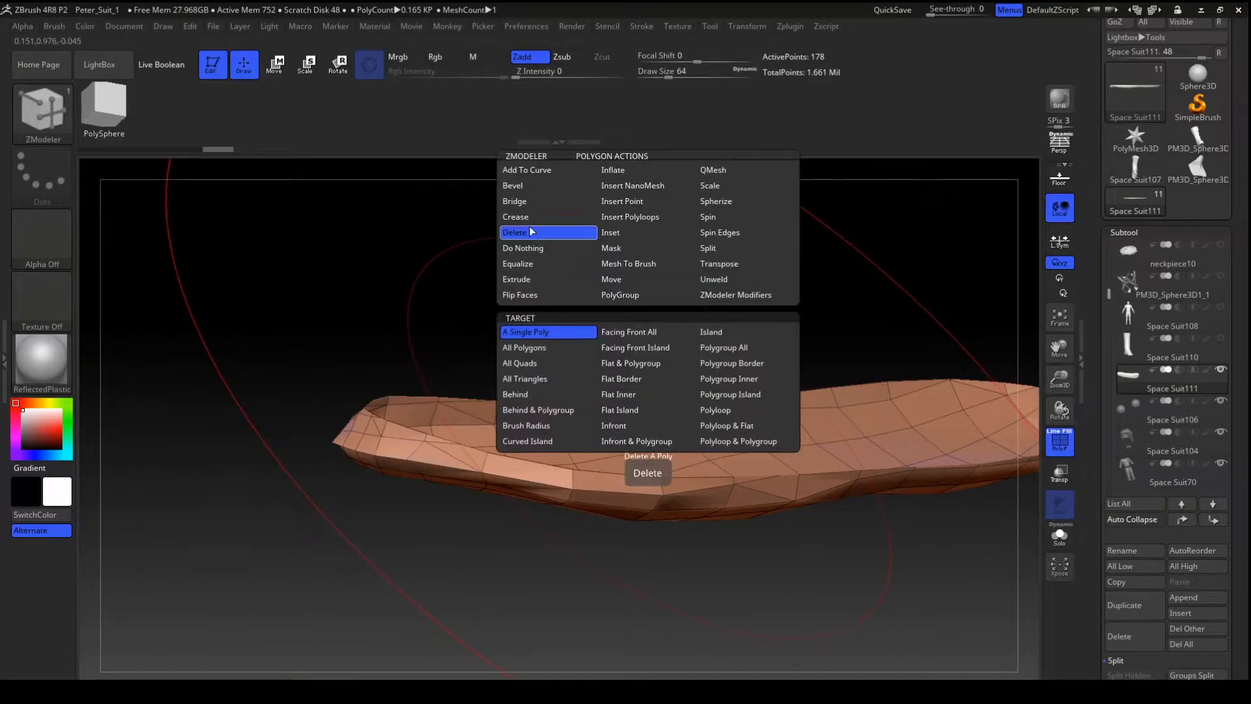
{"action": "left_click", "coordinate": [686, 484]}
{"action": "left_click", "coordinate": [635, 482]}
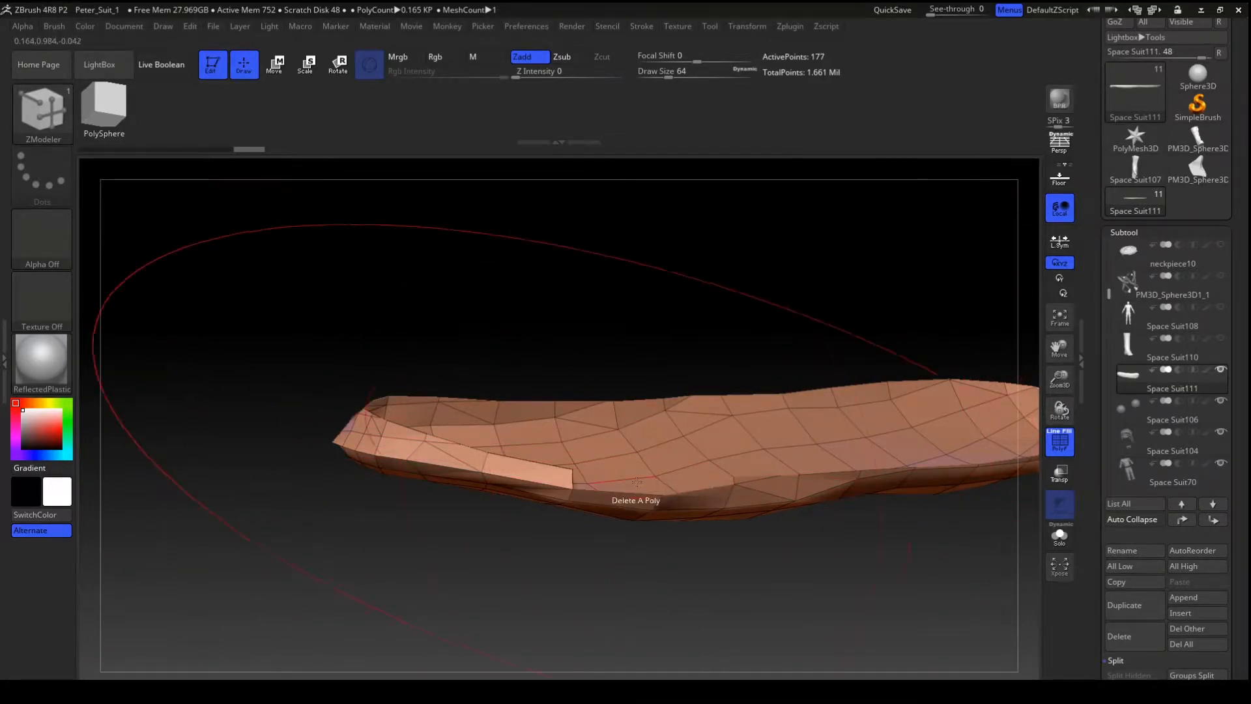
- Delete the faces of the folded inner strip along the sole's rim one by one, undoing any accidental edge loop insertion
{"action": "left_click", "coordinate": [524, 467]}
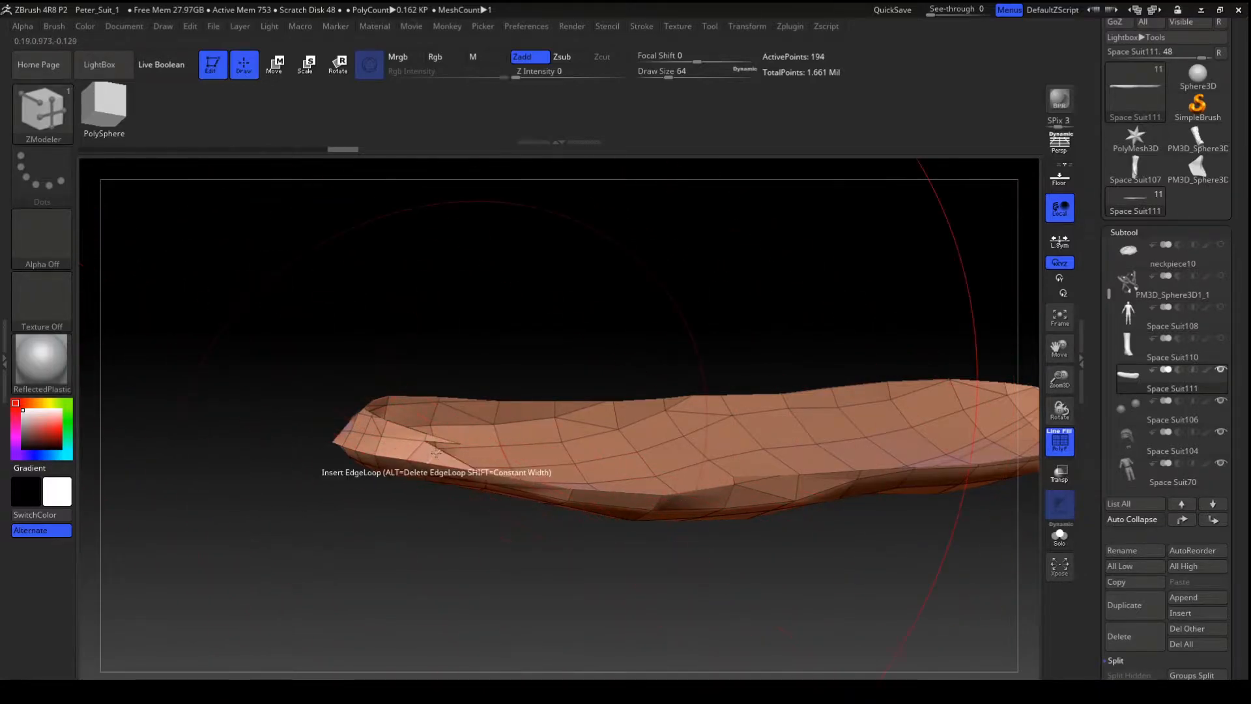
{"action": "left_click_drag", "start_coordinate": [540, 370], "coordinate": [661, 384]}
{"action": "key", "text": "ctrl+z"}
{"action": "left_click", "coordinate": [433, 460]}
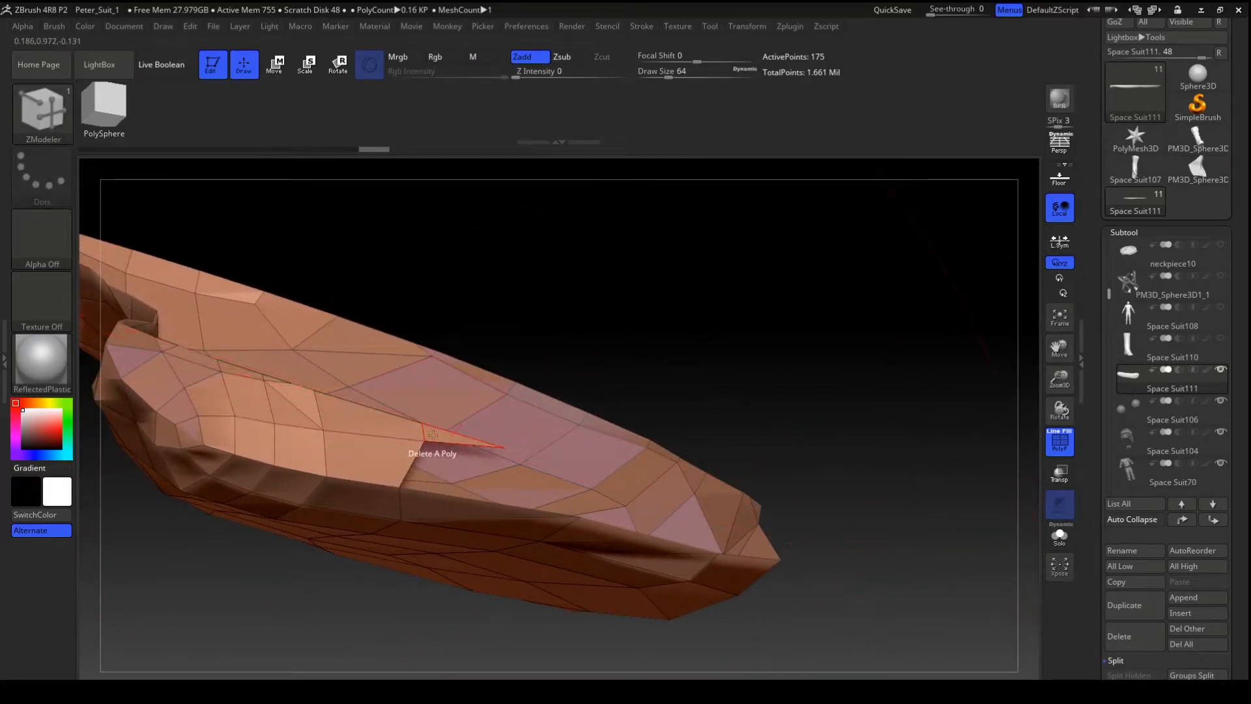
{"action": "left_click", "coordinate": [390, 423]}
{"action": "left_click", "coordinate": [369, 452]}
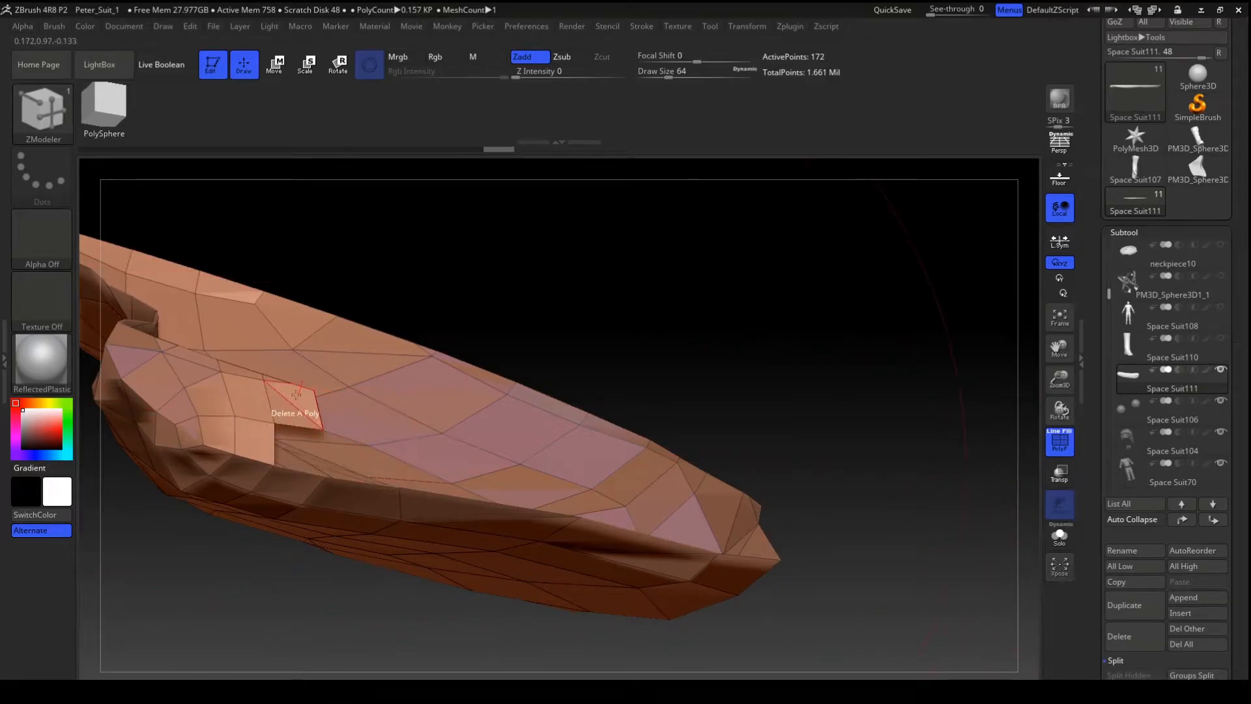
{"action": "left_click", "coordinate": [249, 408]}
{"action": "left_click", "coordinate": [210, 425]}
{"action": "left_click", "coordinate": [209, 395]}
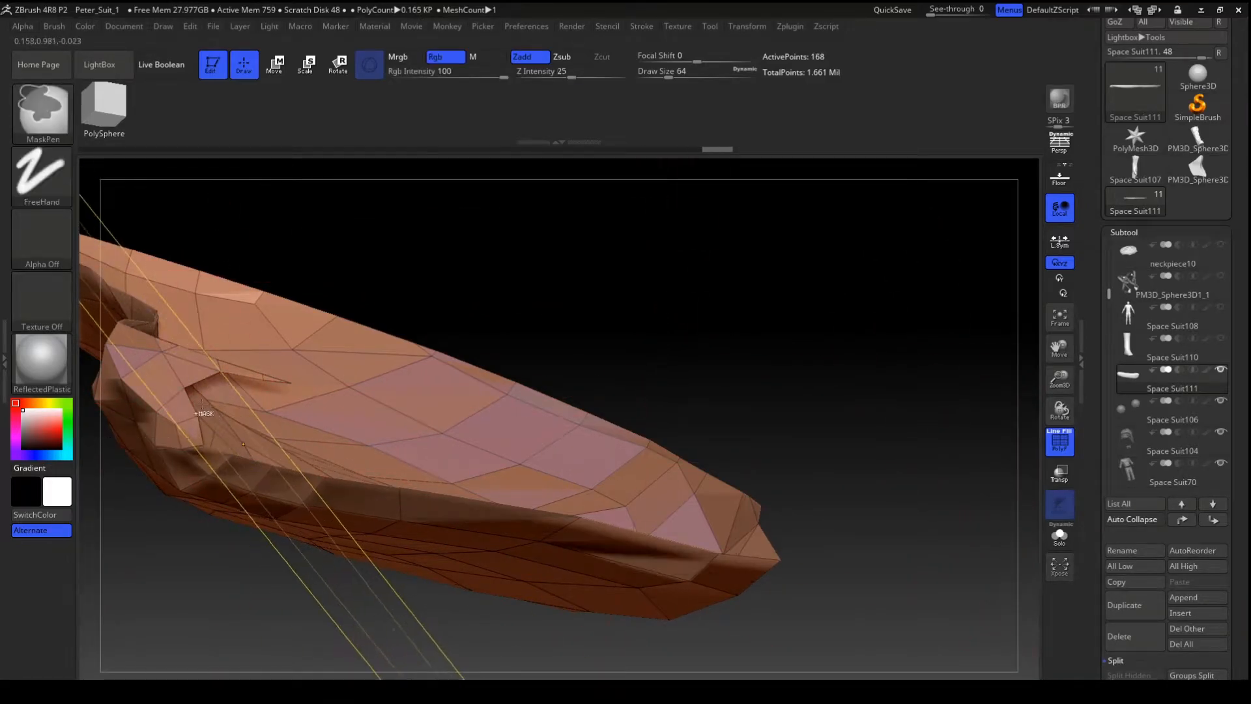
- Undo the accidental edge loop and set the ZModeler edge action to Do Nothing
{"action": "mouse_move", "coordinate": [455, 271]}
{"action": "left_mouse_down"}
{"action": "mouse_move", "coordinate": [567, 255]}
{"action": "mouse_move", "coordinate": [486, 373]}
{"action": "left_mouse_up"}
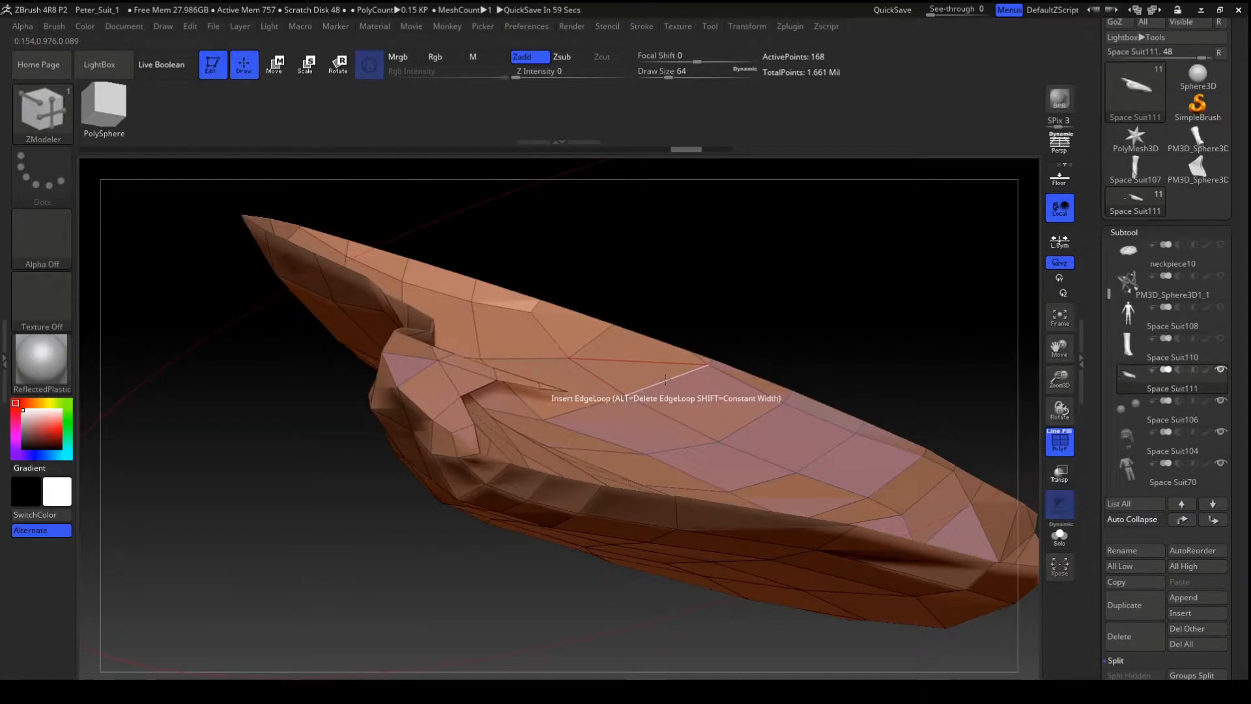
{"action": "left_click", "coordinate": [666, 379]}
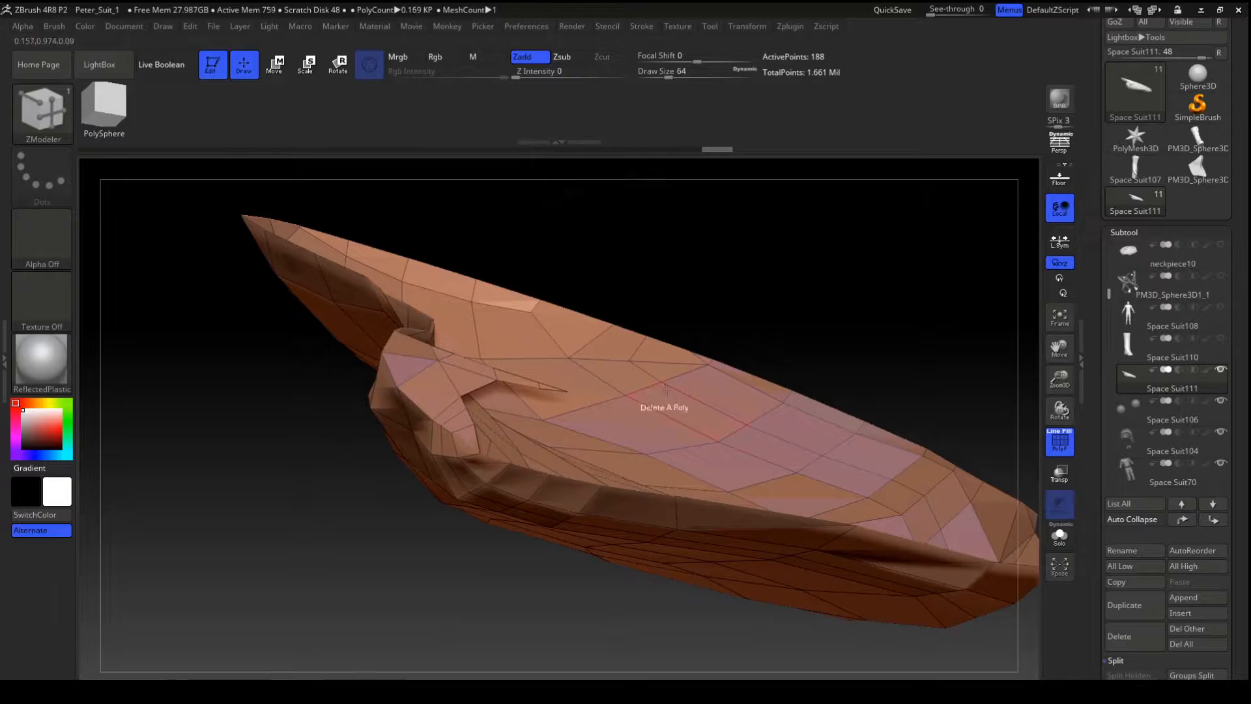
{"action": "key", "text": "ctrl+z"}
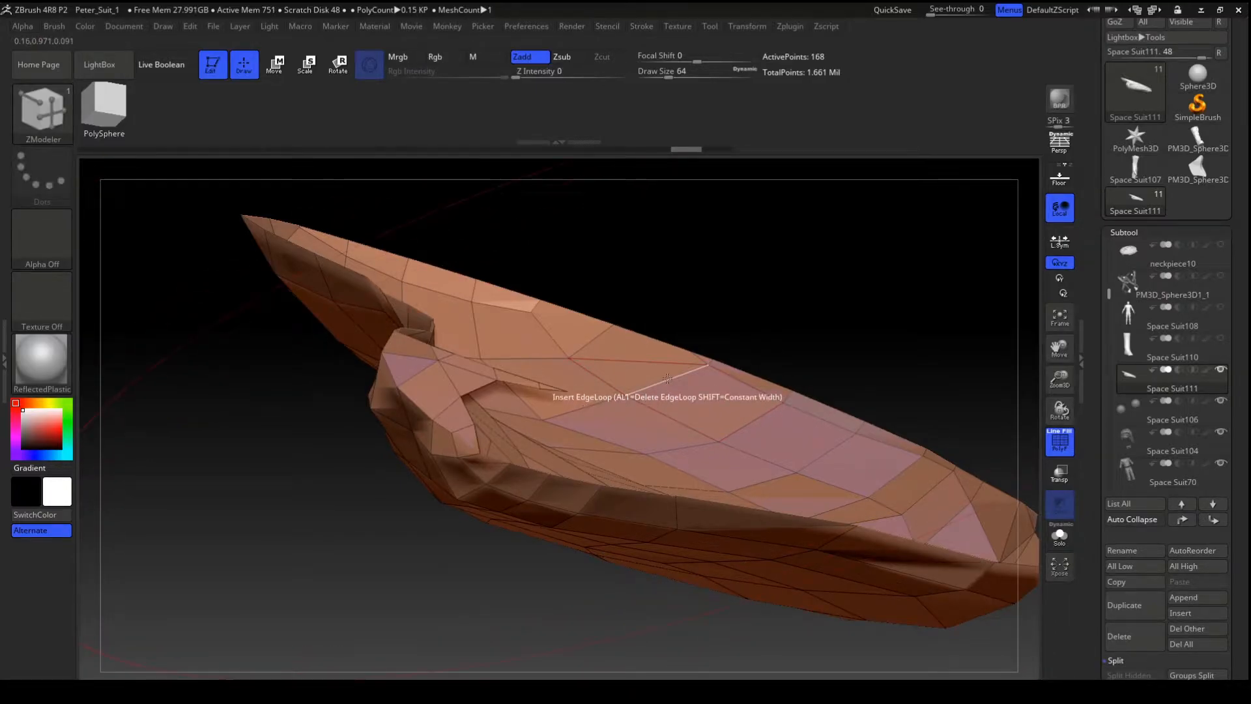
{"action": "key", "text": "space"}
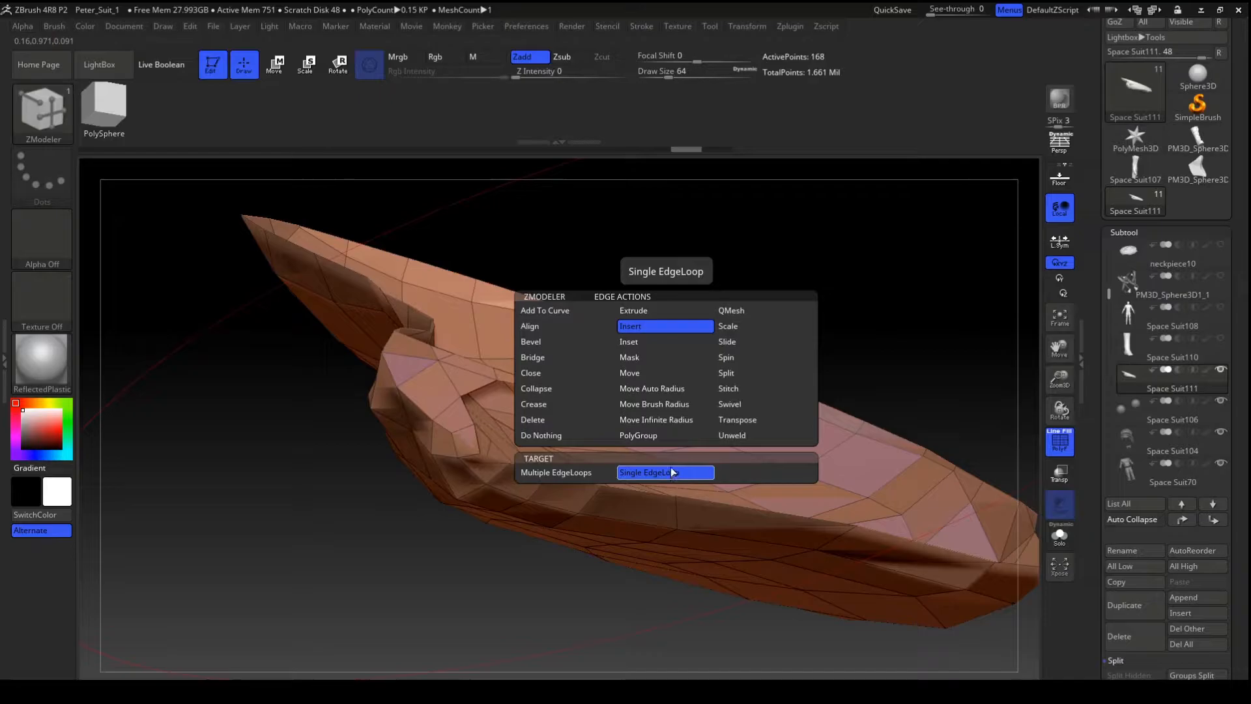
{"action": "left_click", "coordinate": [560, 436]}
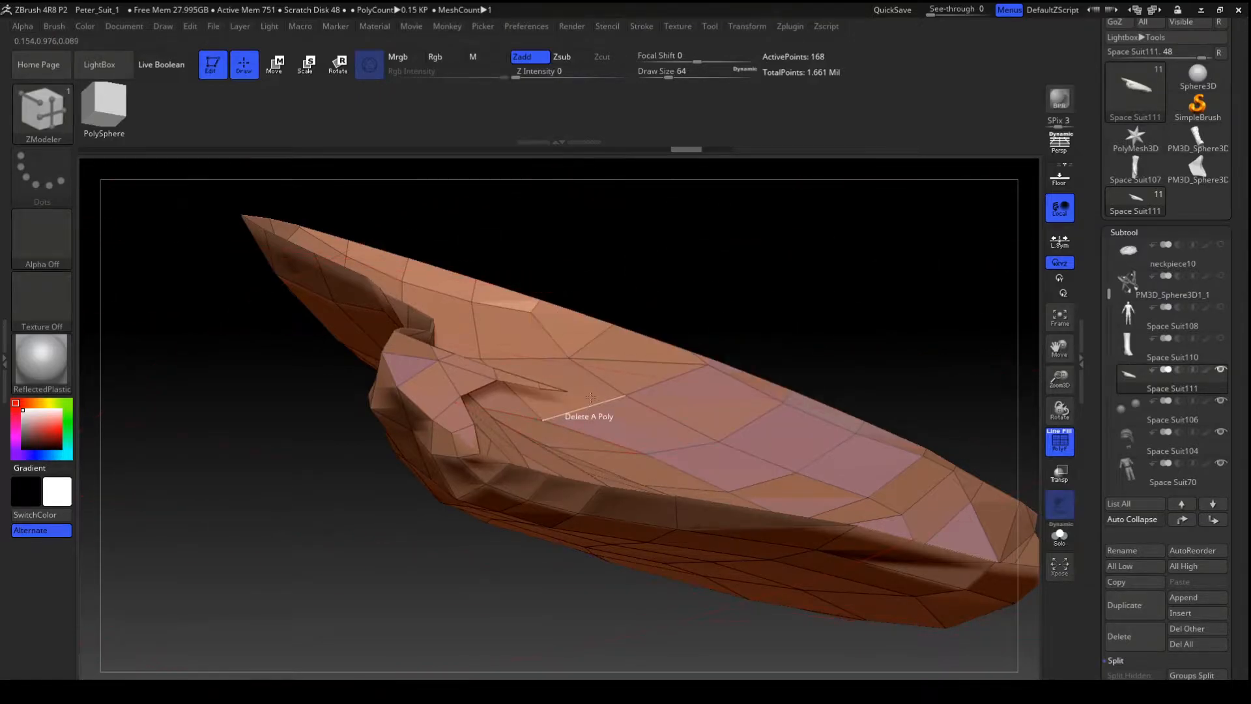
- Delete a face at the rim's corner and the leftover flap faces overlapping the sole's inner side
{"action": "left_click_drag", "start_coordinate": [760, 265], "coordinate": [722, 295]}
{"action": "left_click_drag", "start_coordinate": [739, 228], "coordinate": [737, 220]}
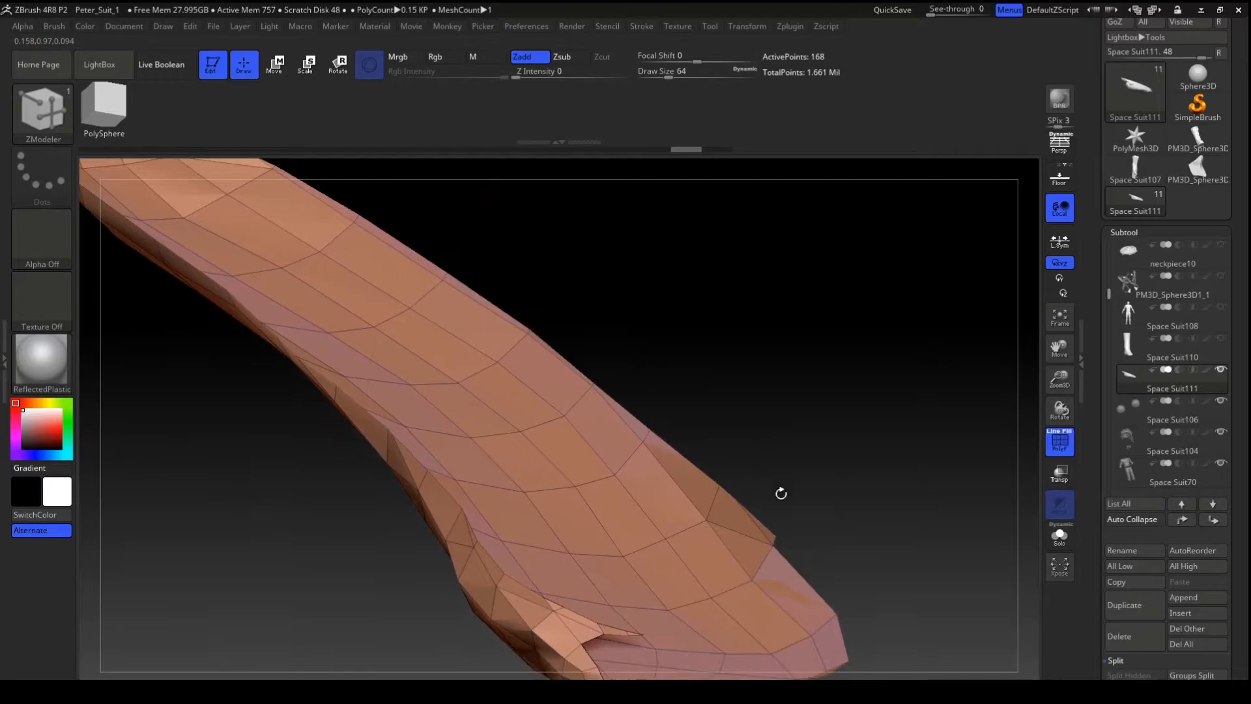
{"action": "left_click", "coordinate": [766, 535]}
{"action": "left_click_drag", "start_coordinate": [772, 528], "coordinate": [909, 418]}
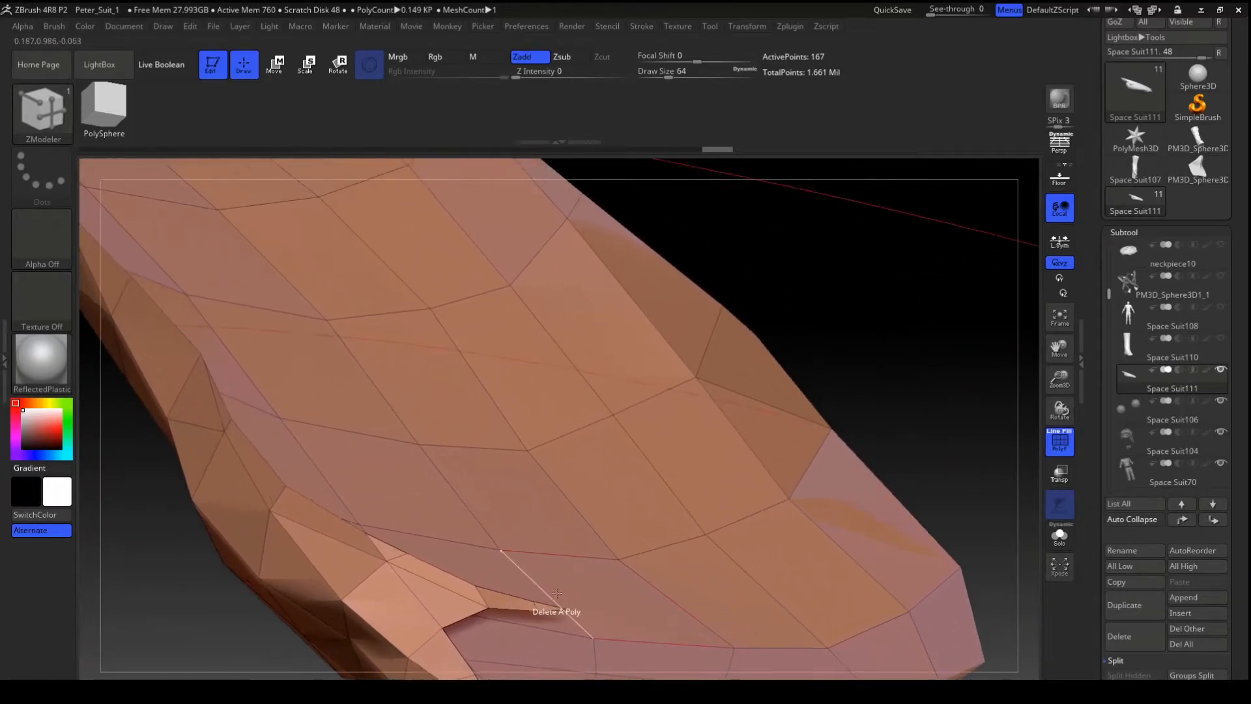
{"action": "left_click", "coordinate": [544, 608]}
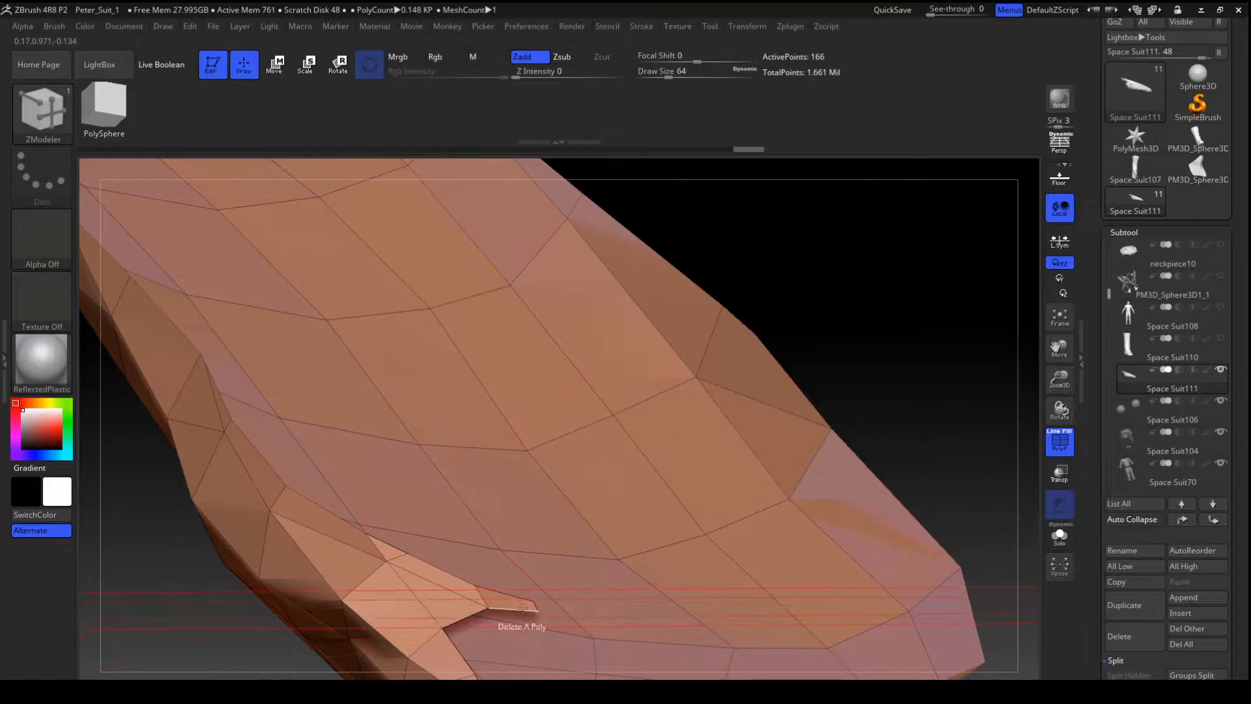
{"action": "left_click", "coordinate": [438, 600]}
{"action": "left_click", "coordinate": [335, 538]}
{"action": "left_click", "coordinate": [390, 547]}
{"action": "left_click", "coordinate": [398, 568]}
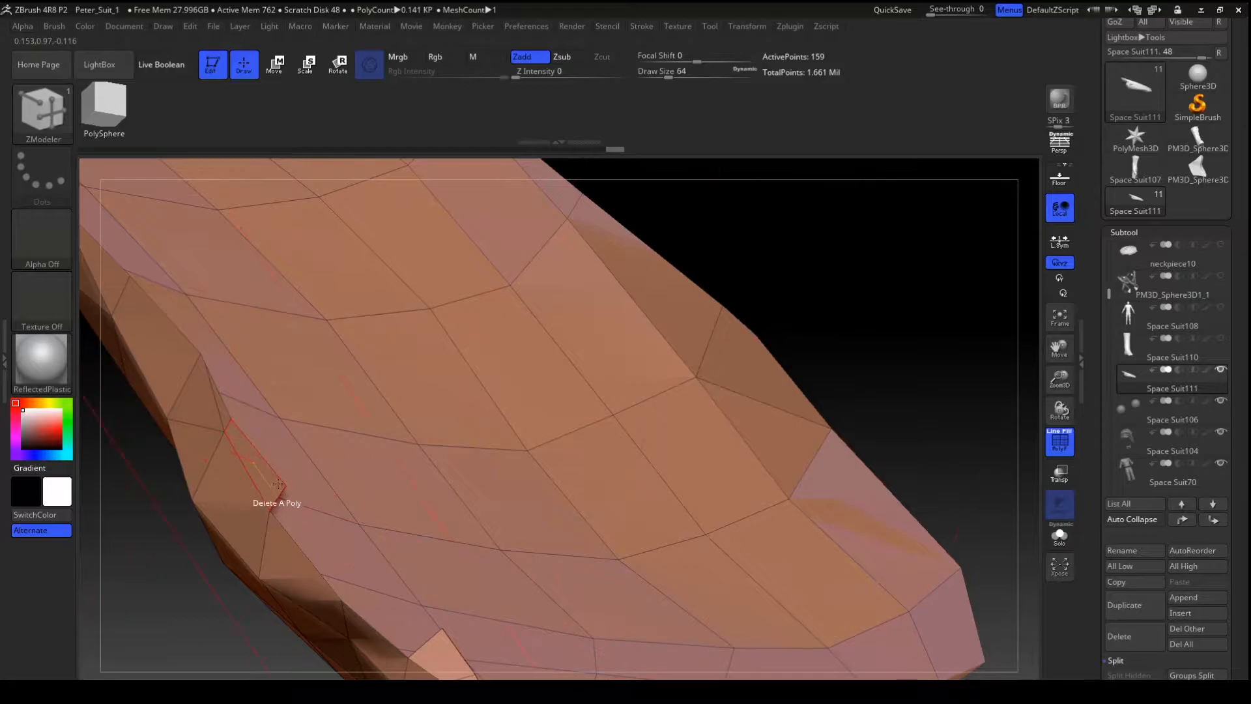
- Delete the stray rim faces along the sole's side and the flap sticking up above the edge, undoing a wrong deletion
{"action": "left_click", "coordinate": [271, 474]}
{"action": "key", "text": "ctrl+z"}
{"action": "left_click", "coordinate": [262, 476]}
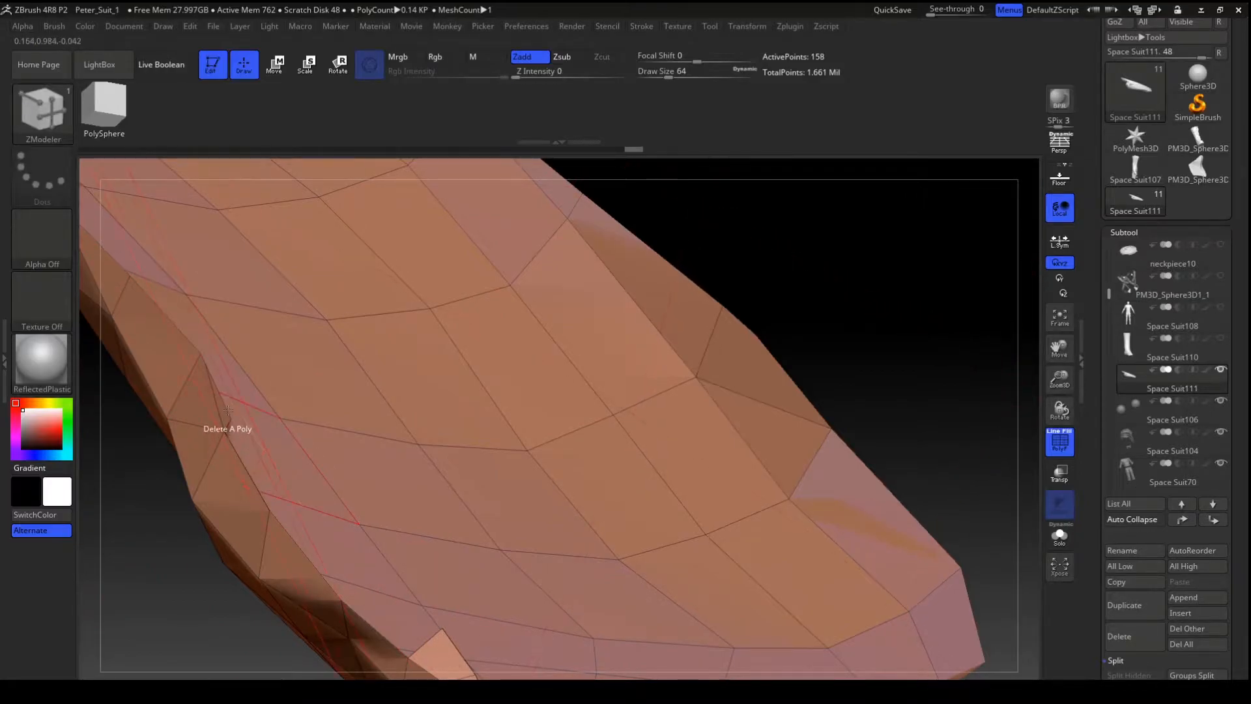
{"action": "left_click", "coordinate": [223, 410]}
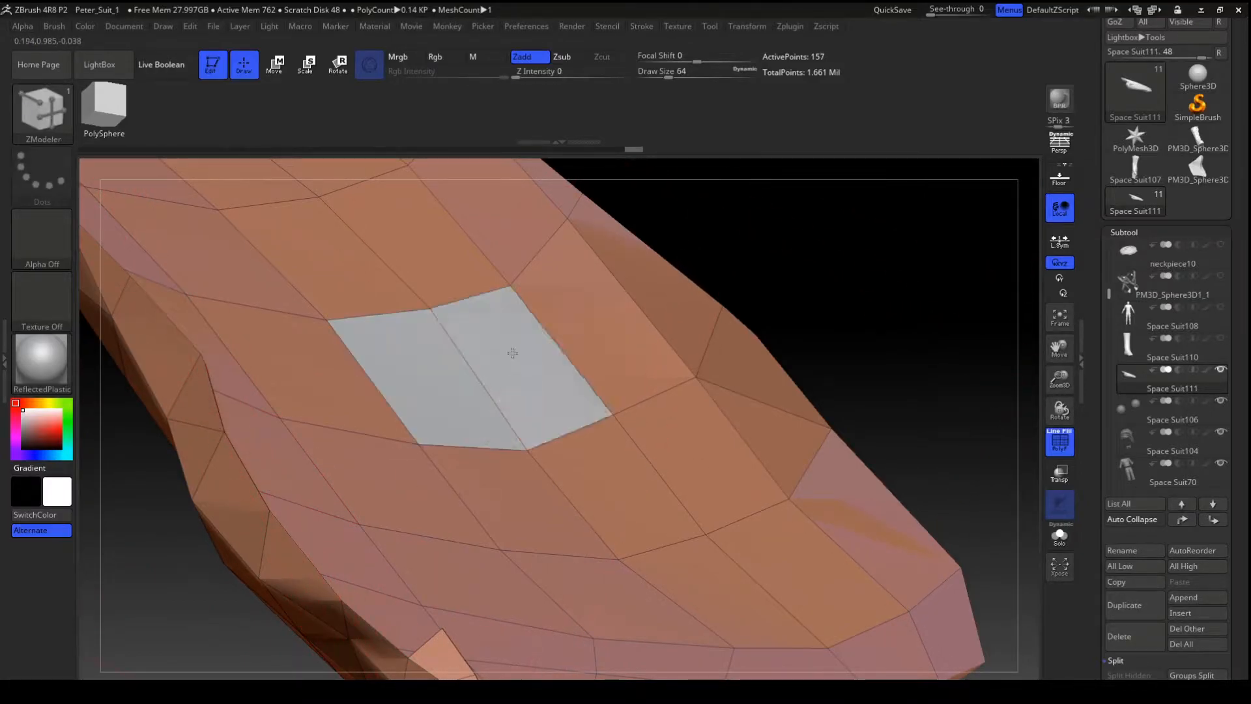
{"action": "left_click_drag", "start_coordinate": [911, 351], "coordinate": [941, 174]}
{"action": "mouse_move", "coordinate": [690, 613]}
{"action": "left_mouse_down"}
{"action": "mouse_move", "coordinate": [699, 287]}
{"action": "mouse_move", "coordinate": [691, 456]}
{"action": "left_mouse_up"}
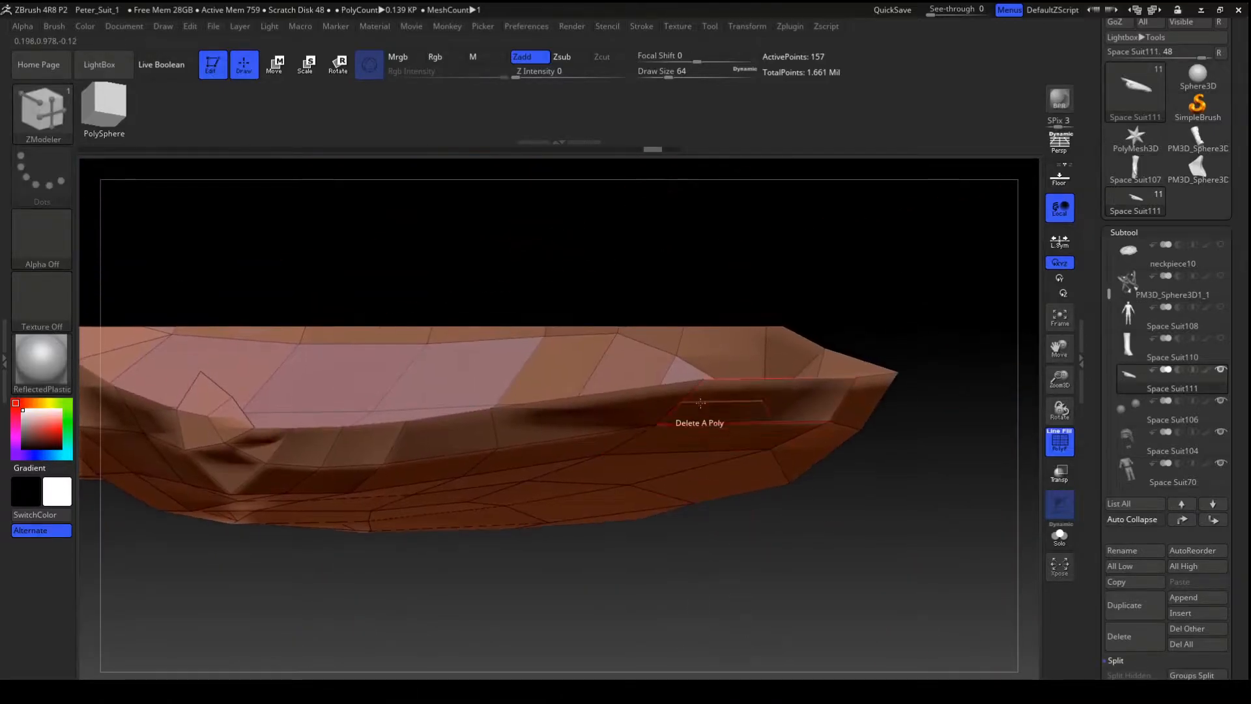
{"action": "left_click_drag", "start_coordinate": [766, 196], "coordinate": [782, 191]}
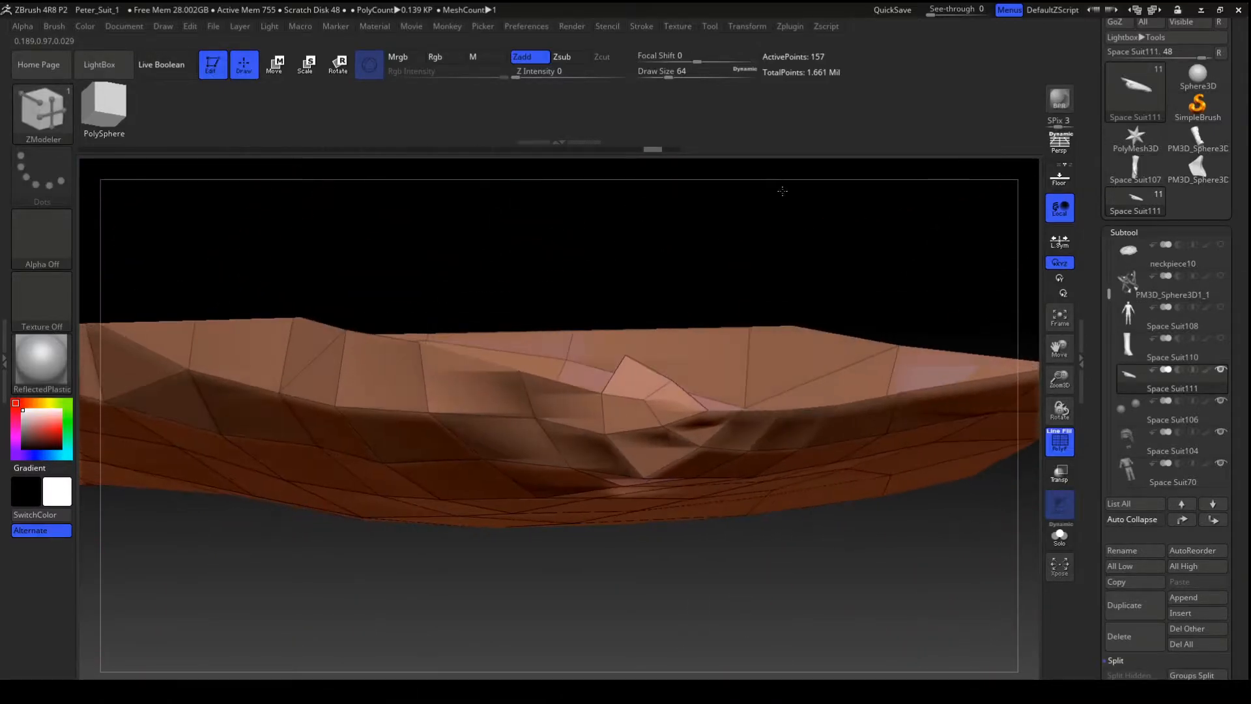
{"action": "left_click", "coordinate": [643, 378]}
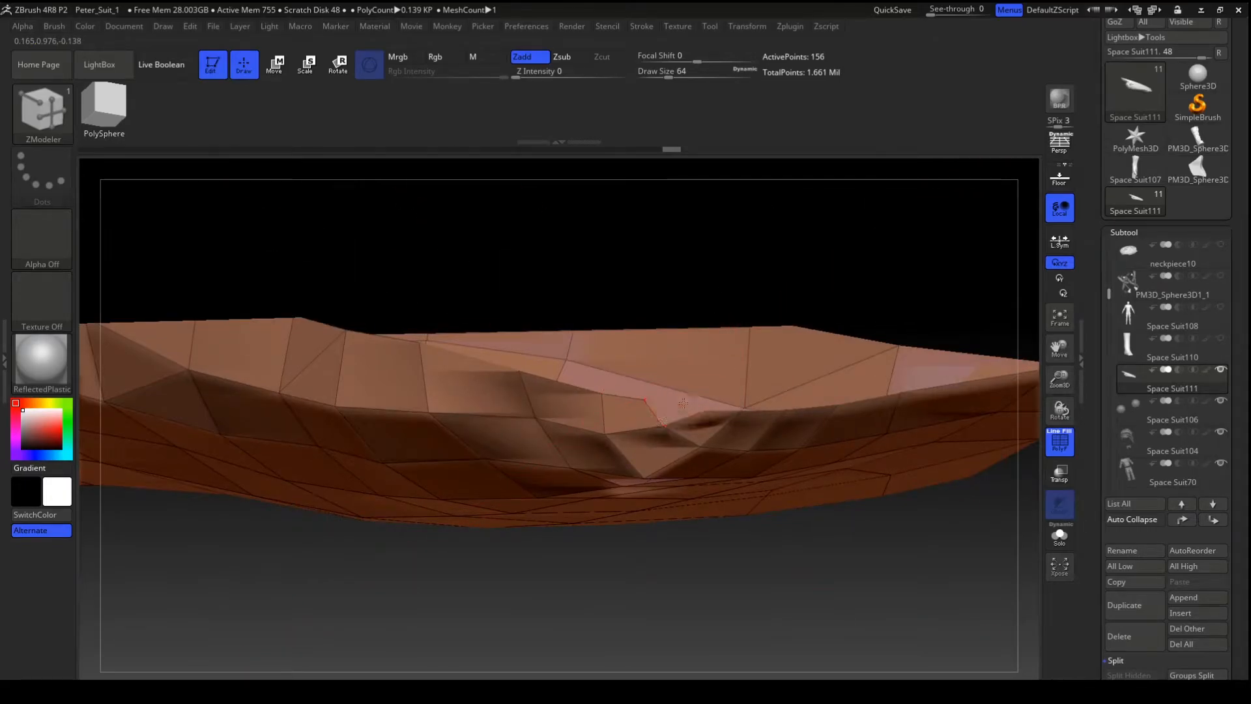
{"action": "mouse_move", "coordinate": [766, 251]}
{"action": "left_mouse_down", "text": "alt"}
{"action": "mouse_move", "coordinate": [710, 229]}
{"action": "mouse_move", "coordinate": [760, 268]}
{"action": "mouse_move", "coordinate": [743, 337]}
{"action": "mouse_move", "coordinate": [838, 534]}
{"action": "mouse_move", "coordinate": [819, 558]}
{"action": "mouse_move", "coordinate": [824, 548]}
{"action": "mouse_move", "coordinate": [832, 559]}
{"action": "left_mouse_up", "text": "alt"}
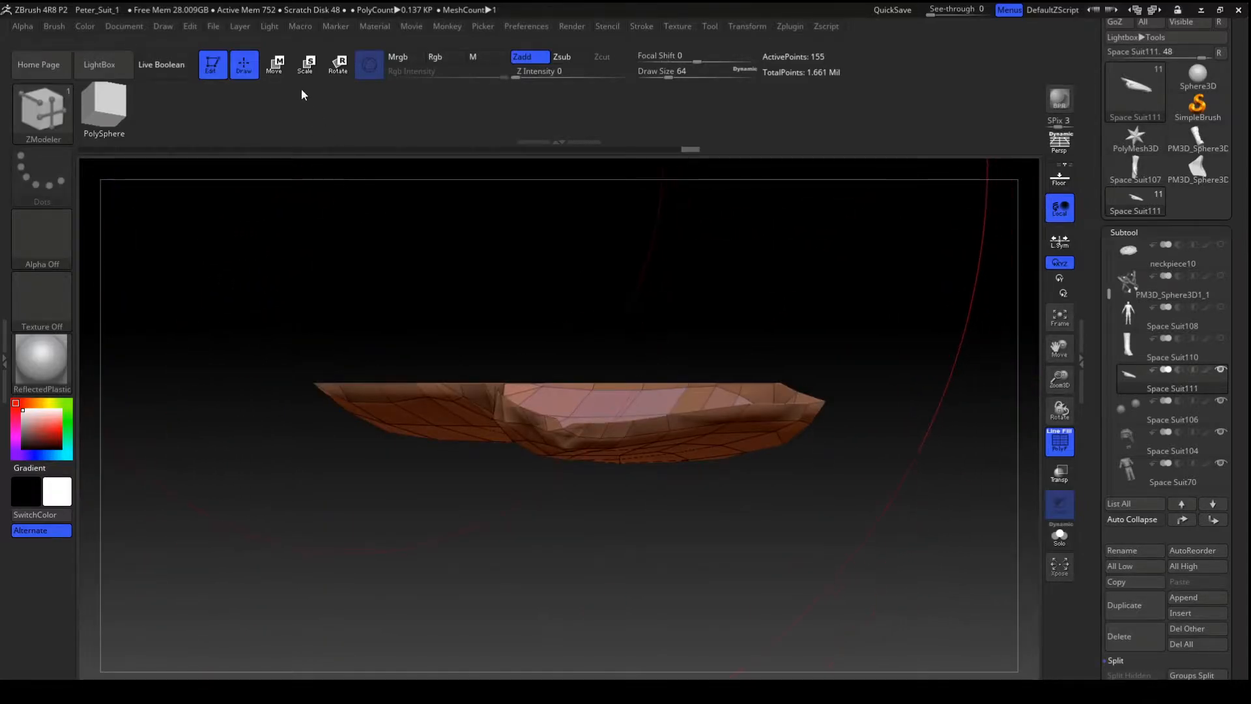
- Centre the Move gizmo on the sole piece and scale the sole flat along its vertical axis
{"action": "left_click", "coordinate": [277, 63]}
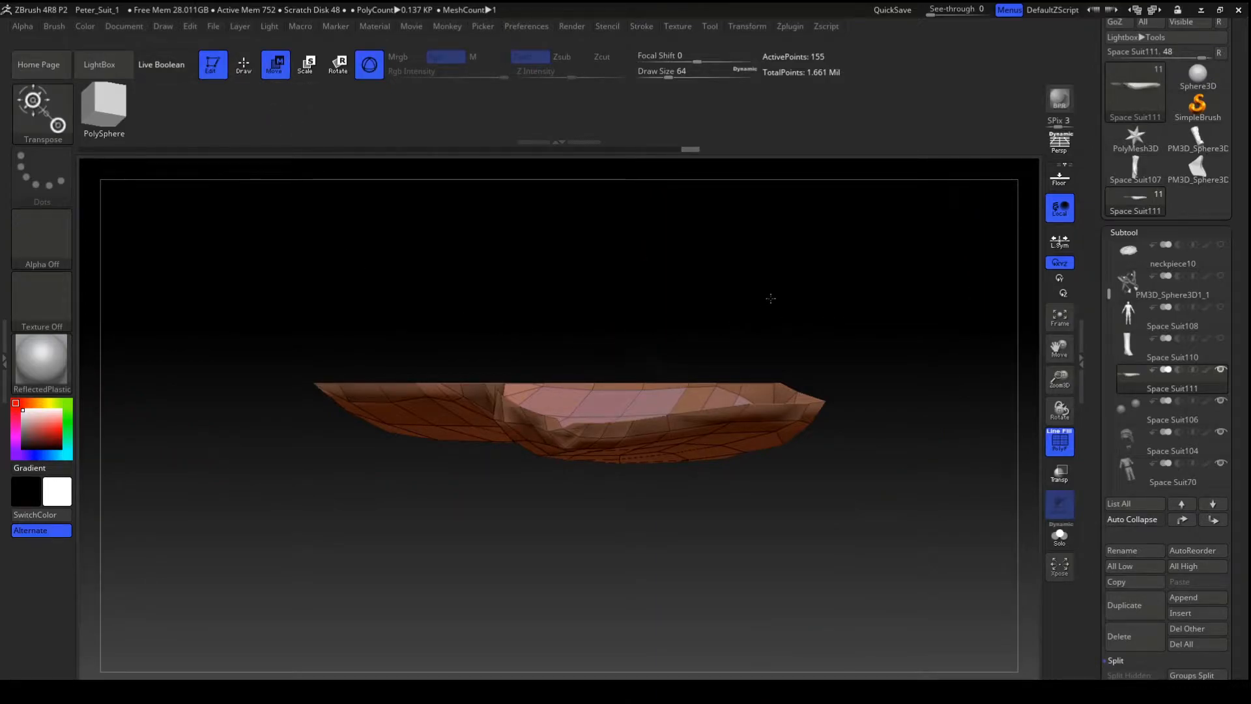
{"action": "left_click_drag", "start_coordinate": [767, 299], "coordinate": [731, 281]}
{"action": "left_click_drag", "start_coordinate": [639, 259], "coordinate": [772, 252]}
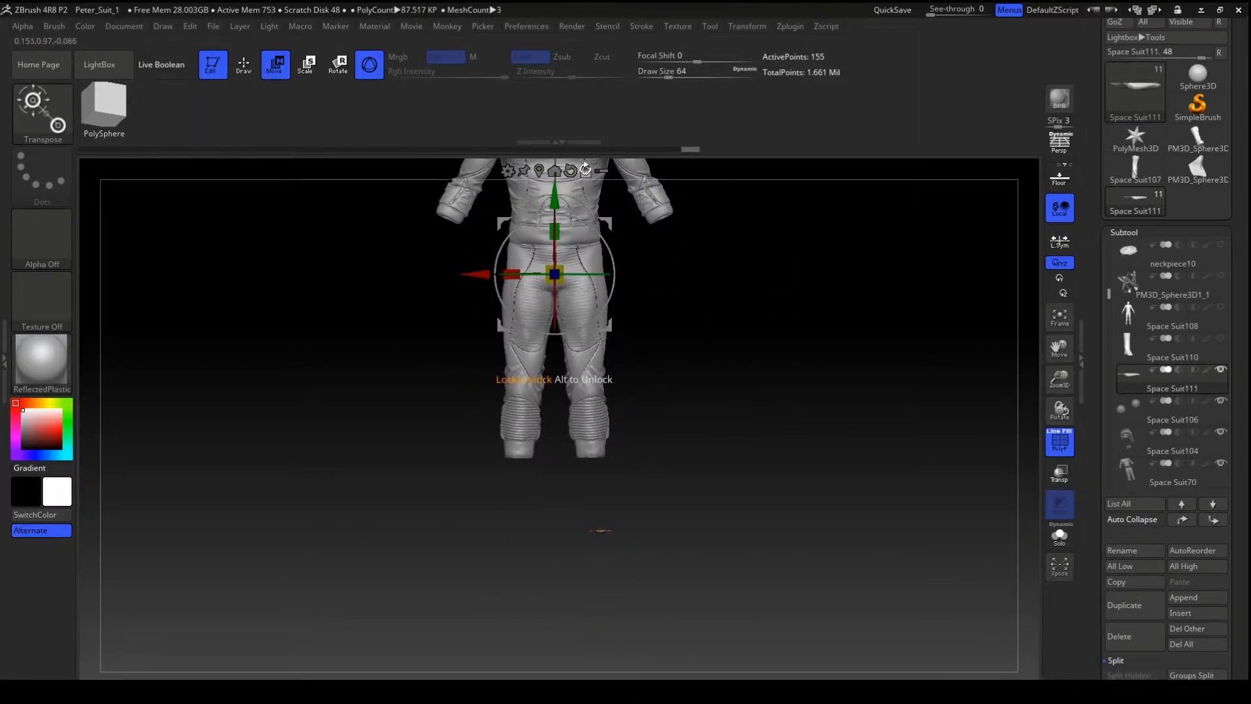
{"action": "left_click_drag", "start_coordinate": [571, 203], "coordinate": [559, 452], "text": "alt"}
{"action": "left_click_drag", "start_coordinate": [478, 529], "coordinate": [519, 548], "text": "alt"}
{"action": "left_click_drag", "start_coordinate": [746, 496], "coordinate": [764, 392]}
{"action": "left_click_drag", "start_coordinate": [790, 442], "coordinate": [789, 565]}
{"action": "left_click_drag", "start_coordinate": [754, 472], "coordinate": [815, 577]}
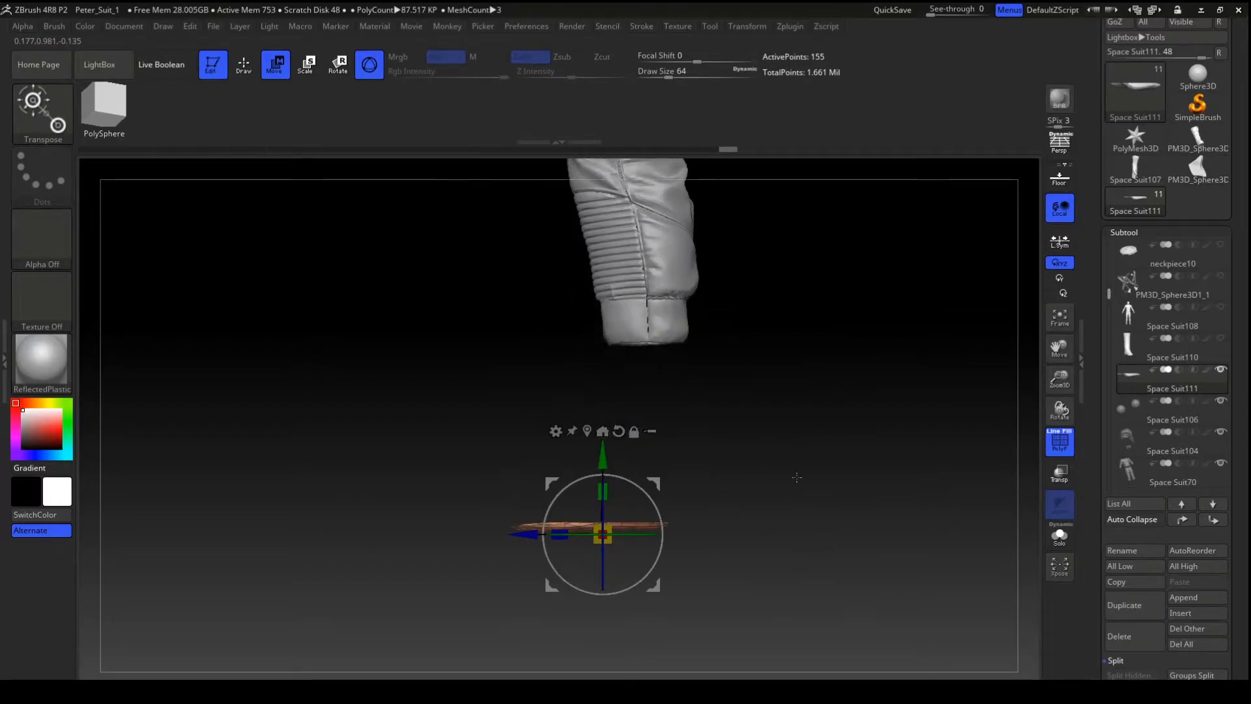
{"action": "left_click_drag", "start_coordinate": [796, 480], "coordinate": [866, 550], "text": "alt"}
{"action": "left_click_drag", "start_coordinate": [602, 491], "coordinate": [602, 532]}
{"action": "left_click_drag", "start_coordinate": [849, 422], "coordinate": [885, 297]}
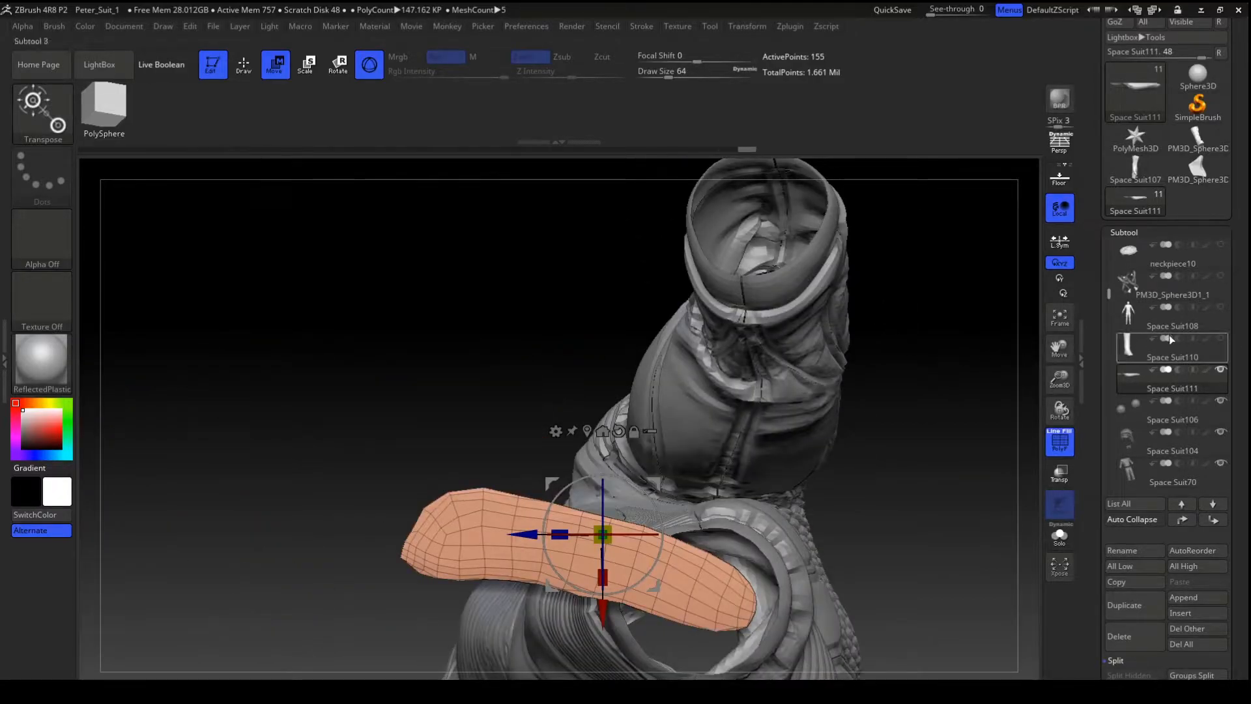
- Make the Space Suit108 body subtool visible and compare the sole's outline with the underside of the foot
{"action": "left_click", "coordinate": [1221, 307]}
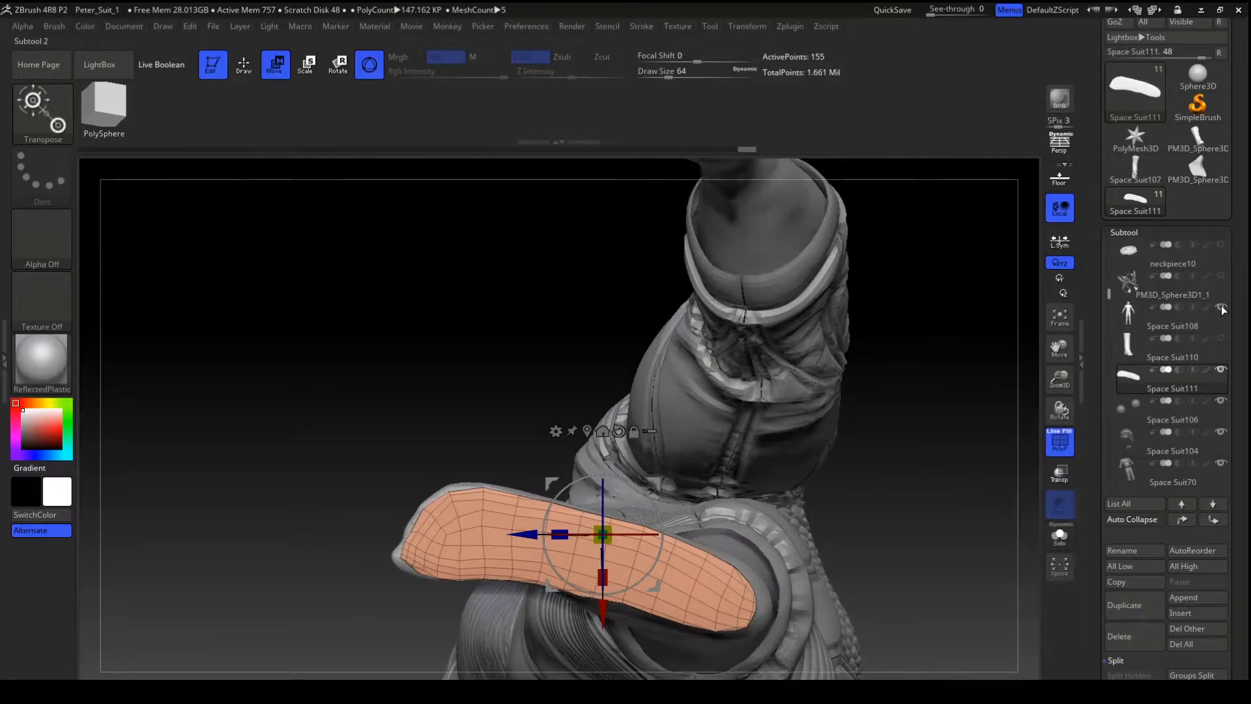
{"action": "left_click_drag", "start_coordinate": [945, 369], "coordinate": [932, 403]}
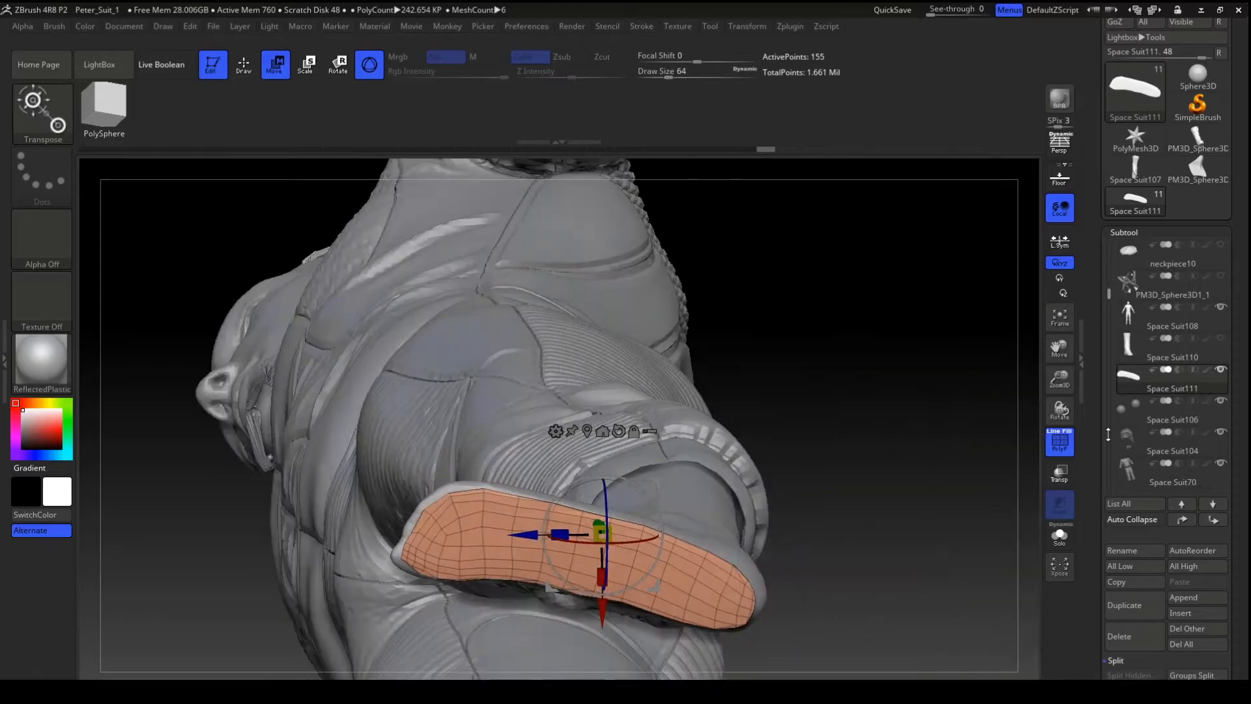
{"action": "left_click_drag", "start_coordinate": [861, 464], "coordinate": [685, 394]}
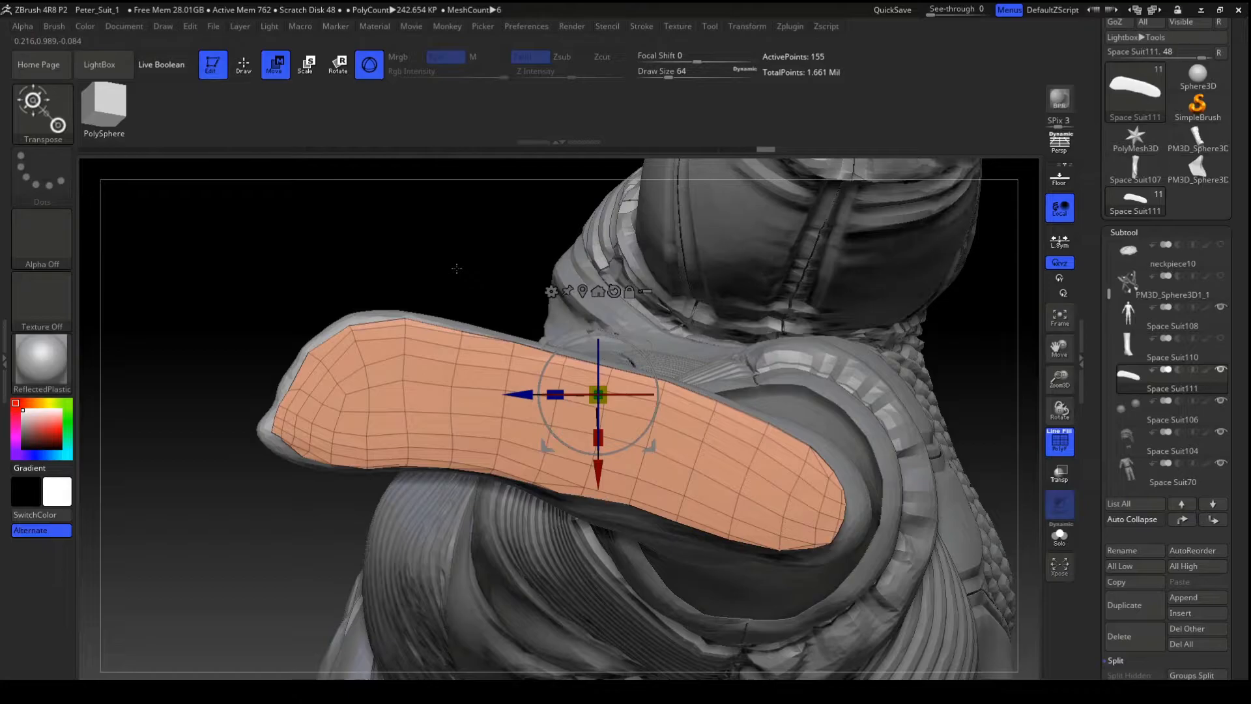
- ZRemesh the flattened sole with Adapt on and a target polygons count of 0.222
{"action": "key", "text": "space"}
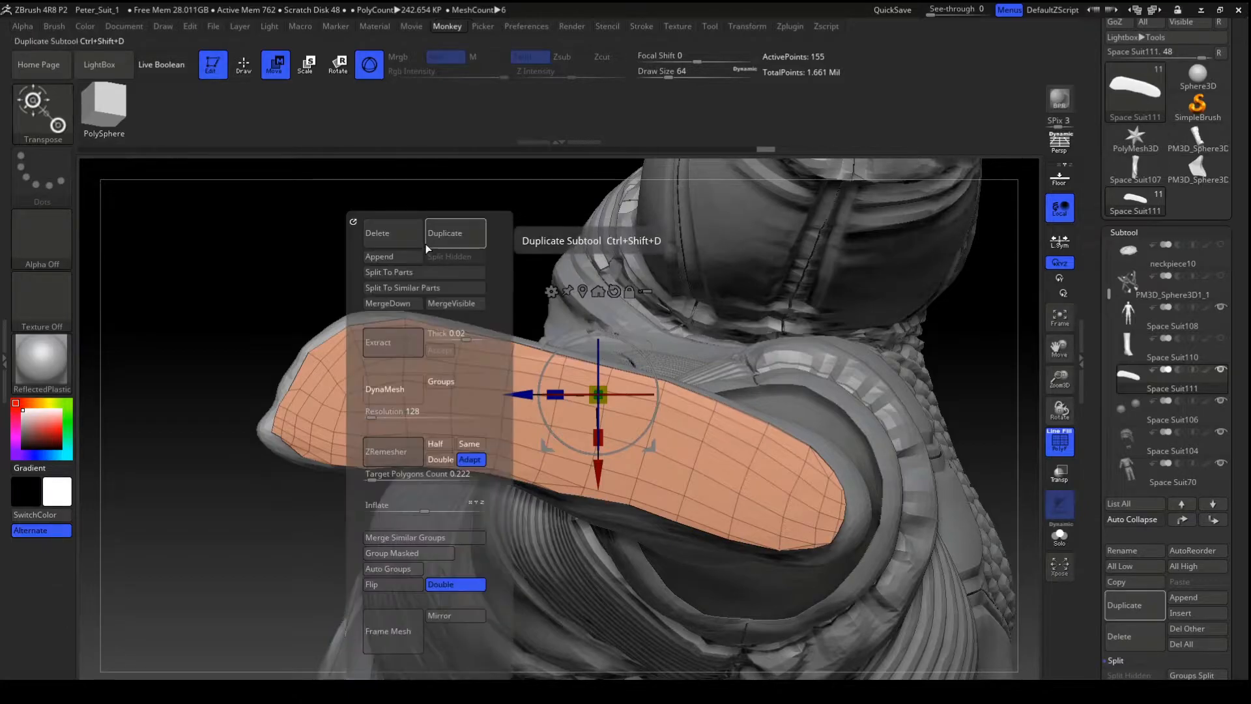
{"action": "left_click", "coordinate": [398, 457]}
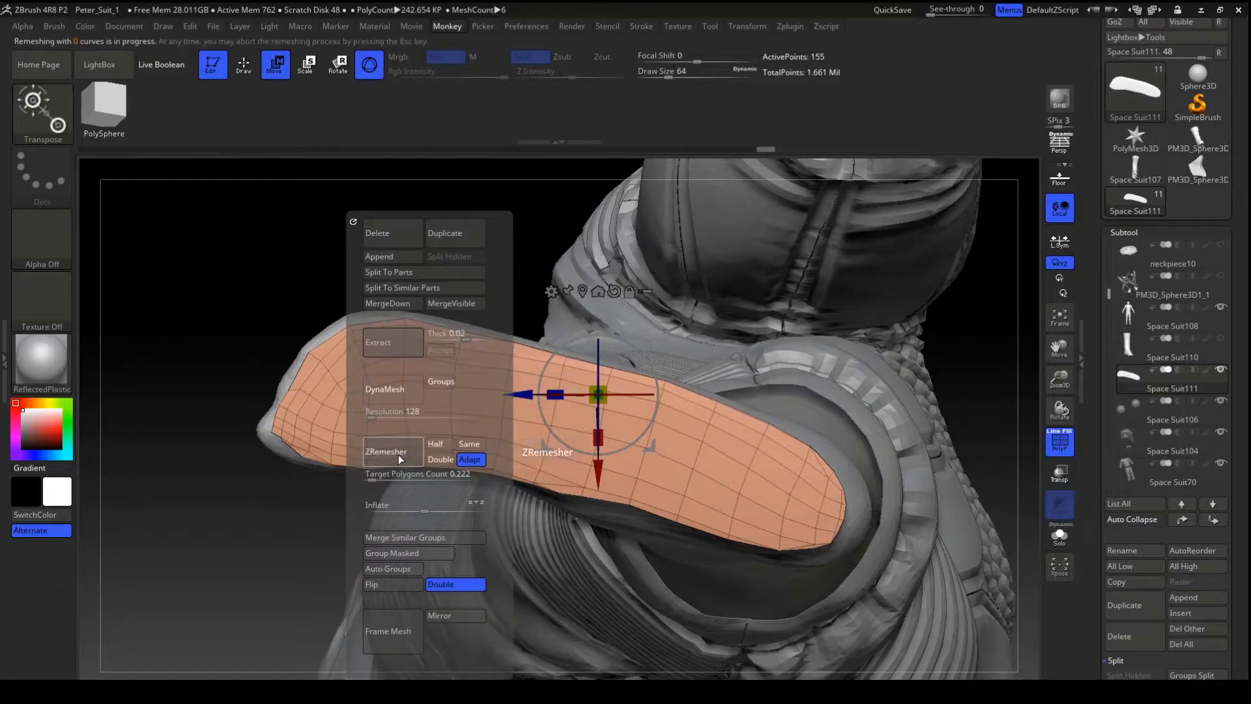
{"action": "left_click", "coordinate": [397, 456]}
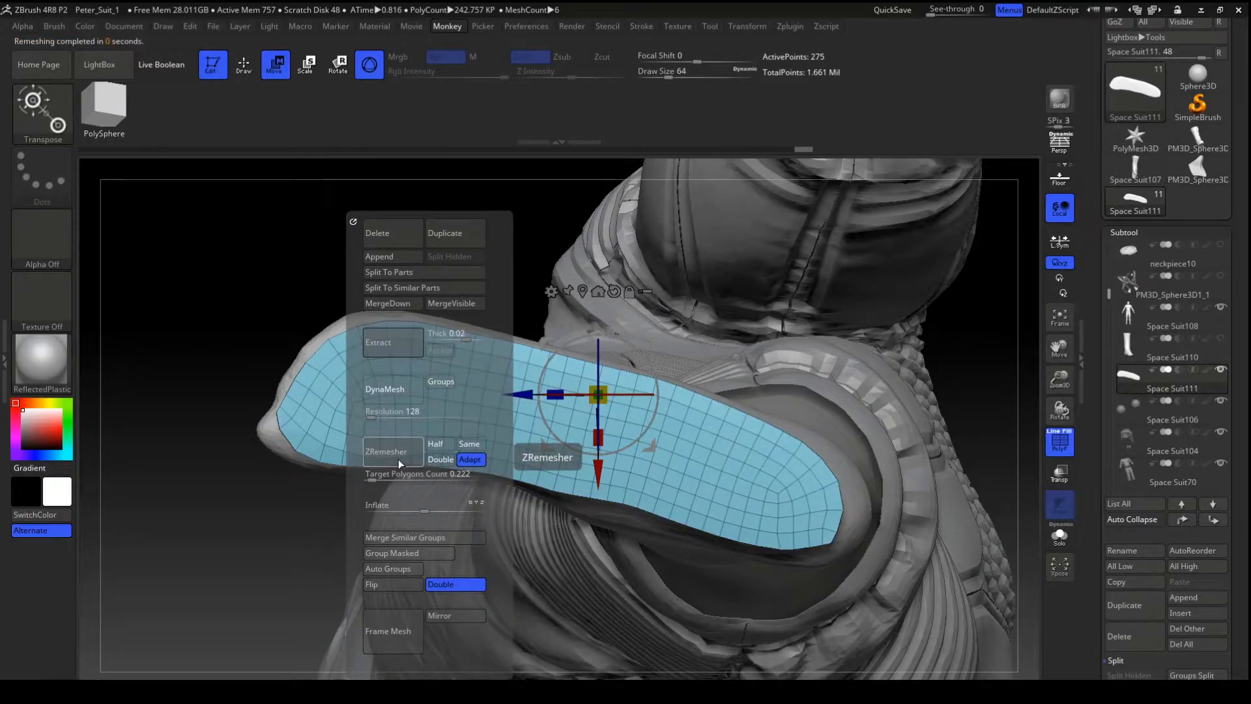
- Turn off Adapt, ZRemesh the sole repeatedly with the Half option, and return to Draw mode
{"action": "left_click", "coordinate": [477, 460]}
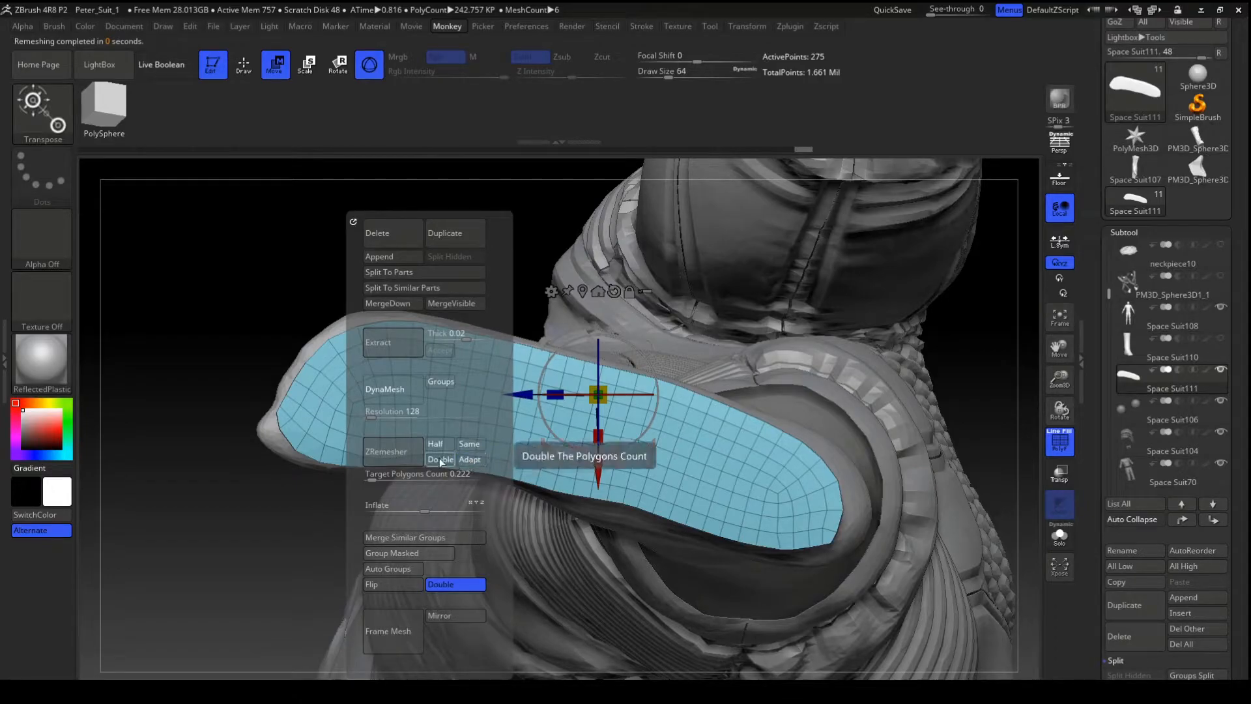
{"action": "left_click", "coordinate": [441, 445]}
{"action": "left_click", "coordinate": [392, 450]}
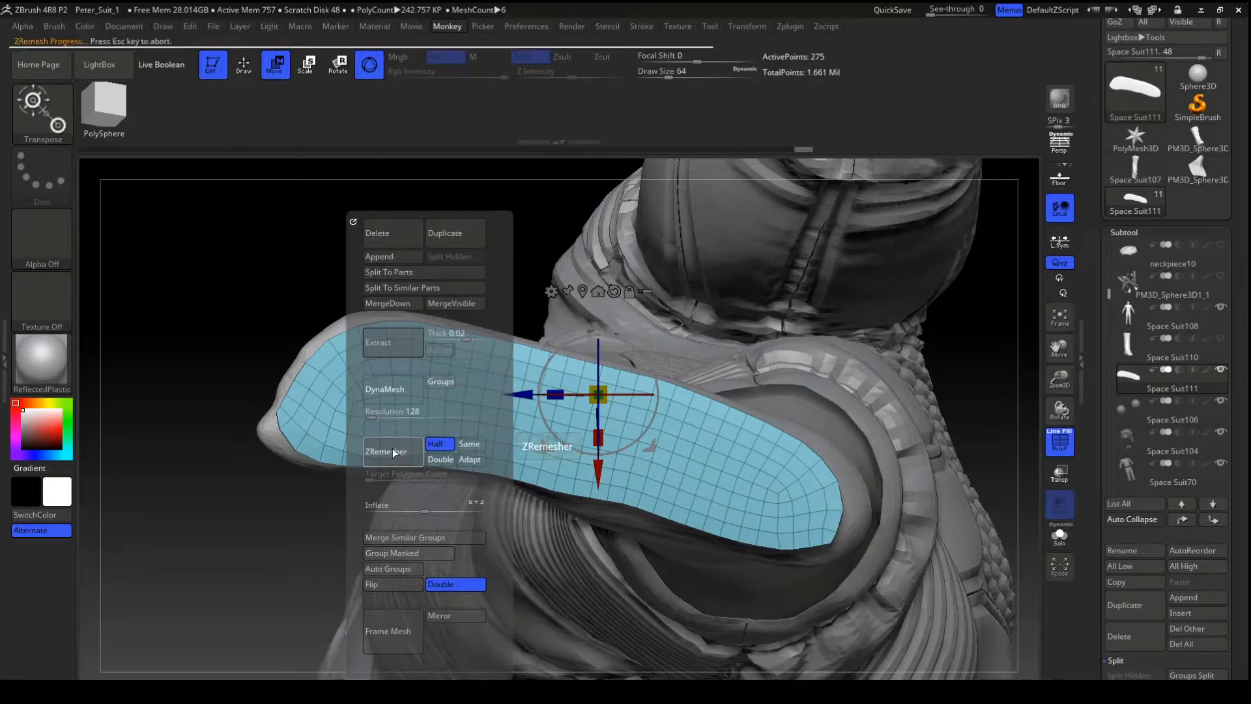
{"action": "left_click", "coordinate": [392, 449]}
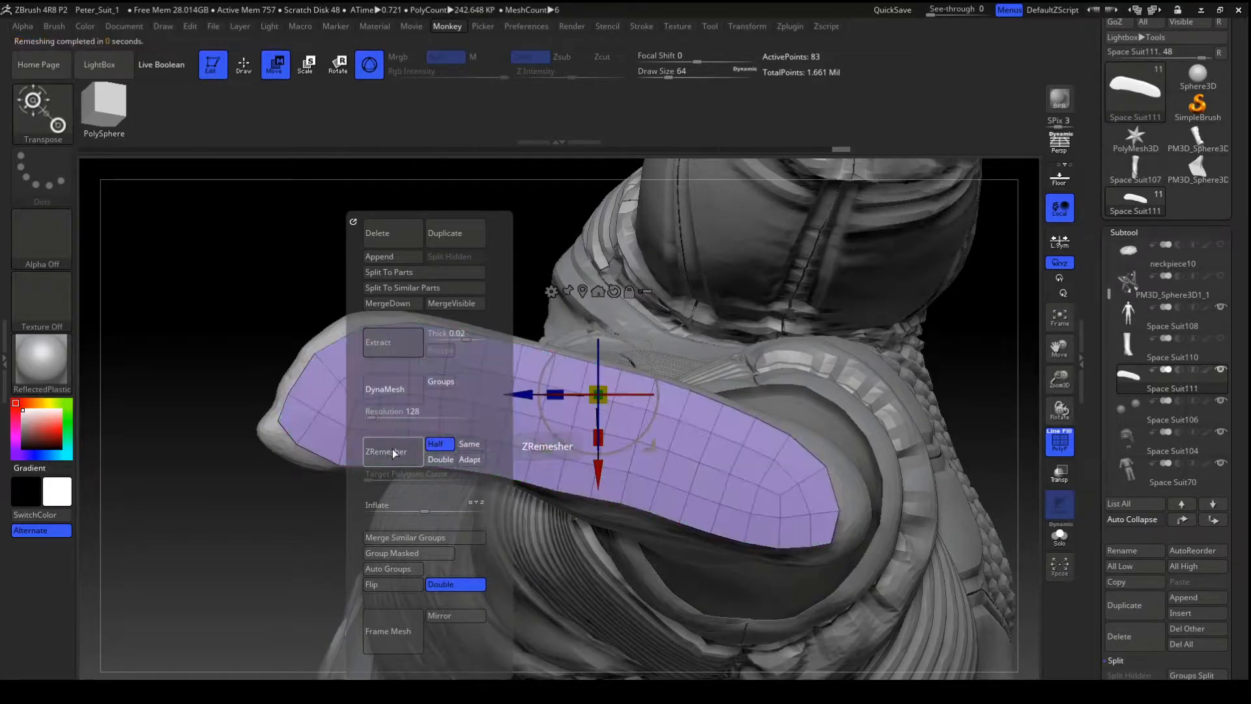
{"action": "left_click", "coordinate": [392, 450]}
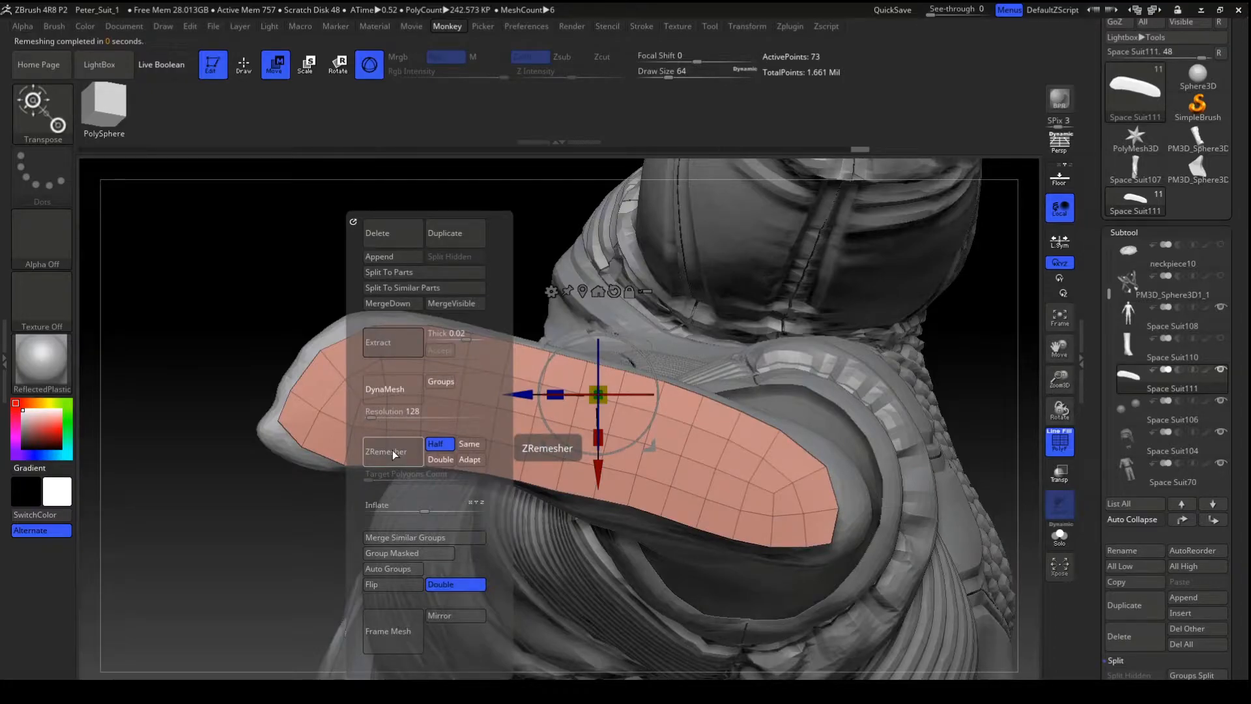
{"action": "left_click", "coordinate": [392, 450]}
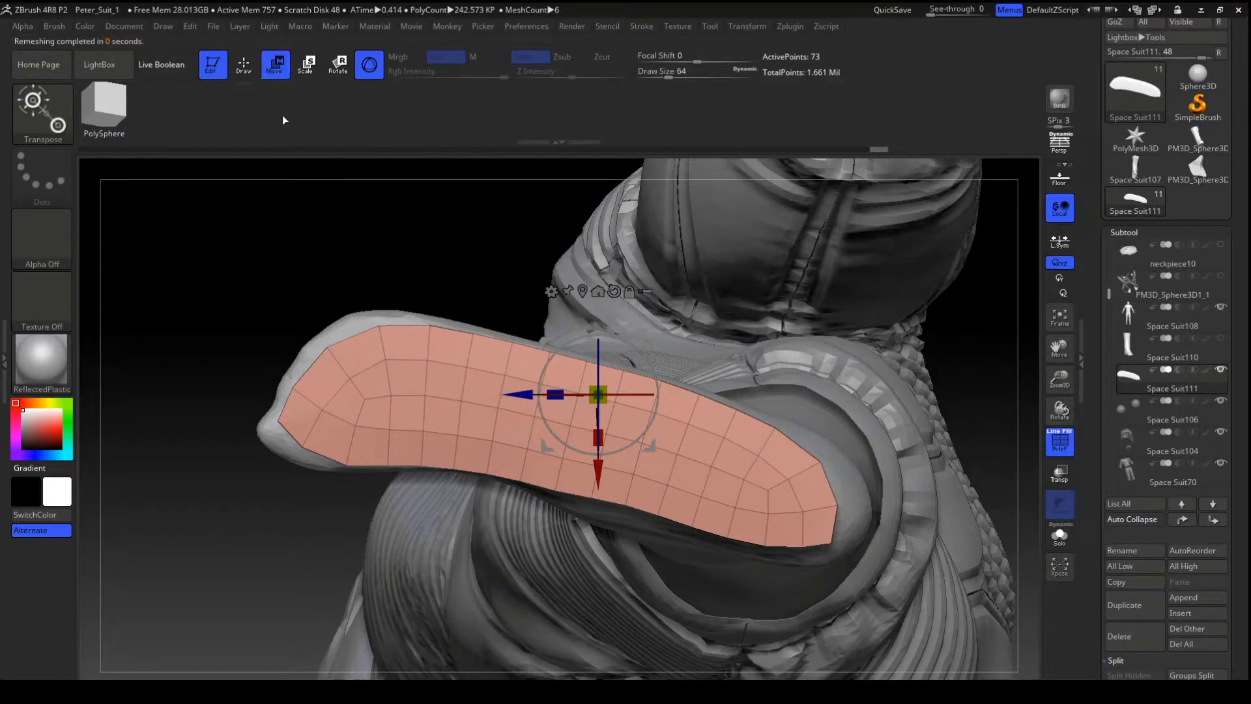
{"action": "left_click", "coordinate": [241, 65]}
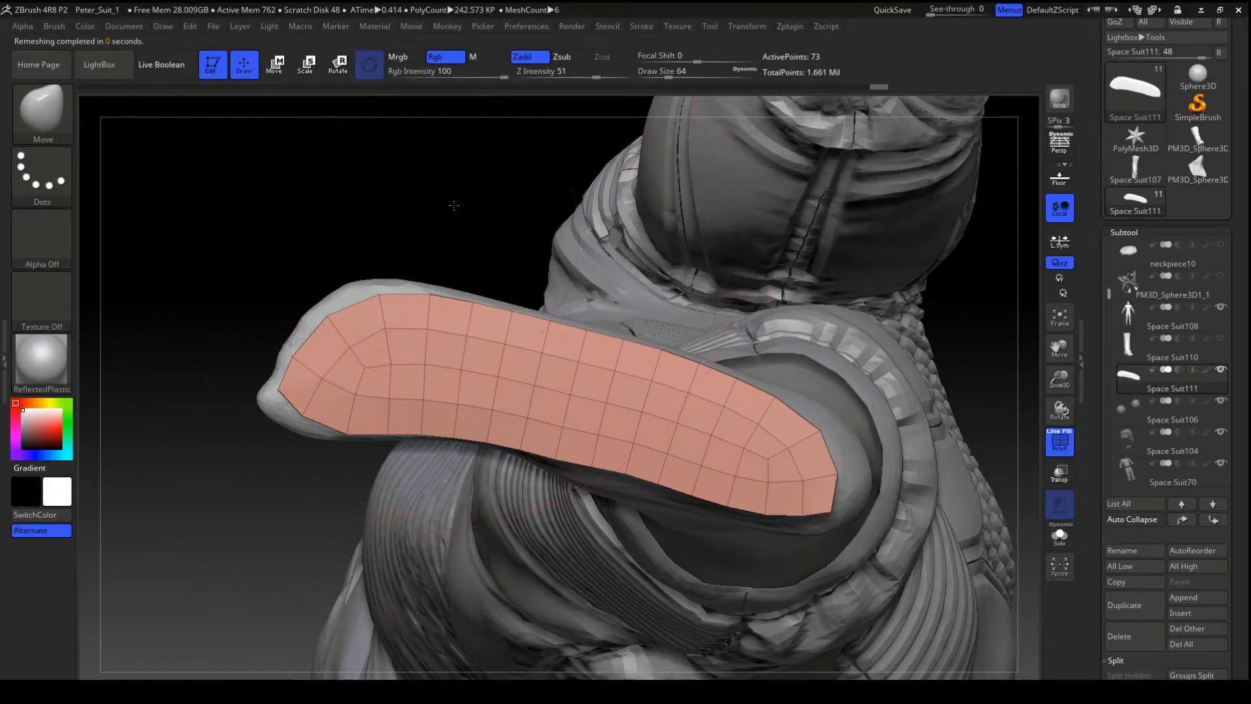
- Reduce the Move brush's draw size to 22 and pull the sole's toe outline outward past the foot
{"action": "left_click_drag", "start_coordinate": [509, 305], "coordinate": [511, 290]}
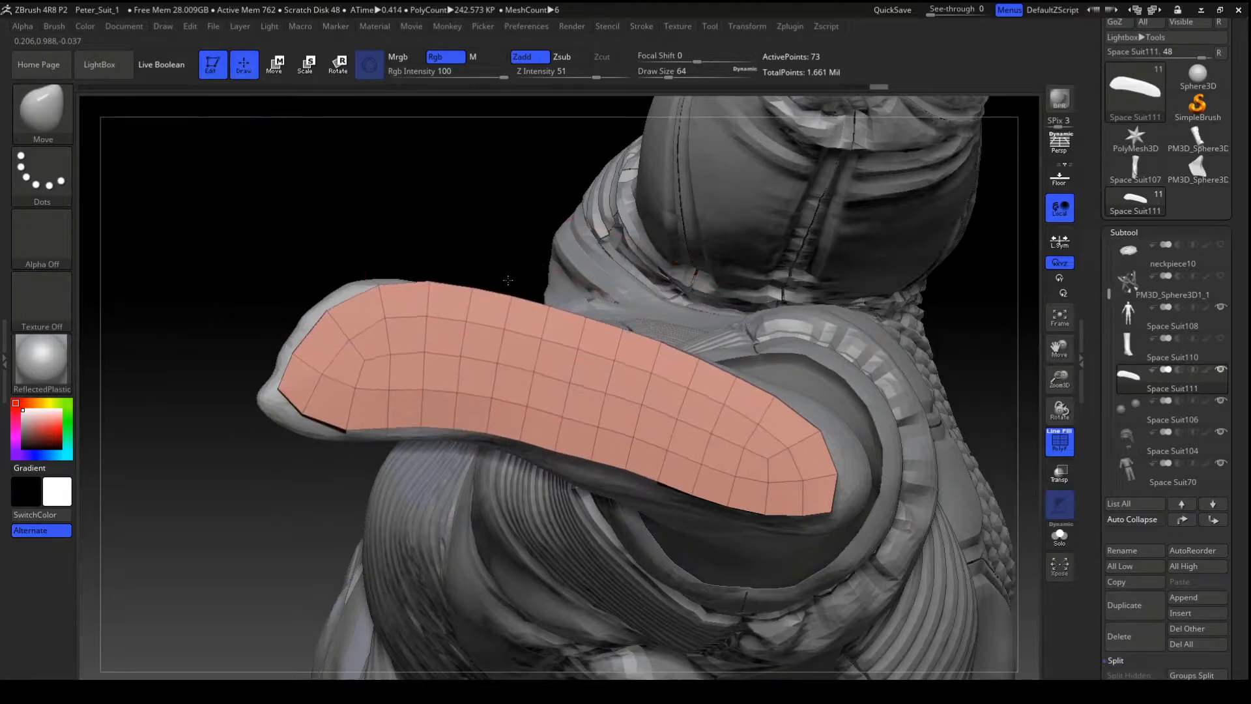
{"action": "left_click_drag", "start_coordinate": [662, 75], "coordinate": [656, 76]}
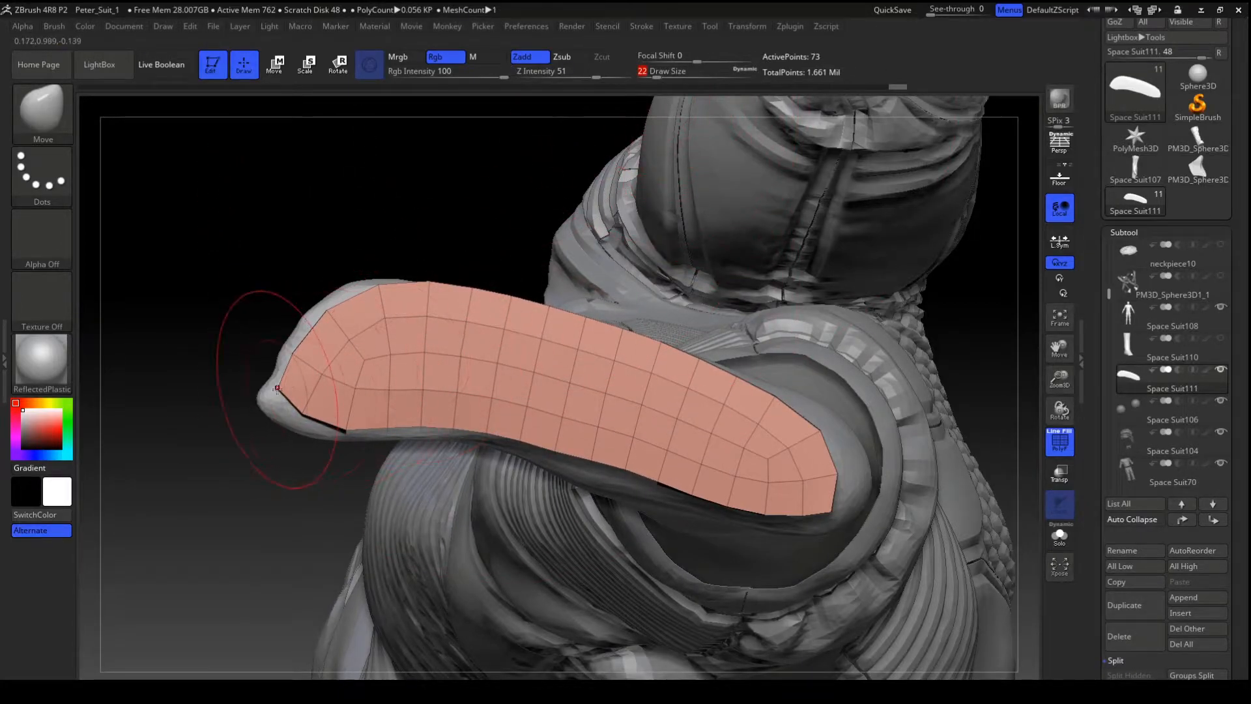
{"action": "left_click_drag", "start_coordinate": [277, 390], "coordinate": [236, 393]}
{"action": "left_click_drag", "start_coordinate": [344, 424], "coordinate": [330, 476]}
{"action": "mouse_move", "coordinate": [431, 433]}
{"action": "left_mouse_down"}
{"action": "mouse_move", "coordinate": [363, 476]}
{"action": "mouse_move", "coordinate": [334, 453]}
{"action": "mouse_move", "coordinate": [337, 438]}
{"action": "left_mouse_up"}
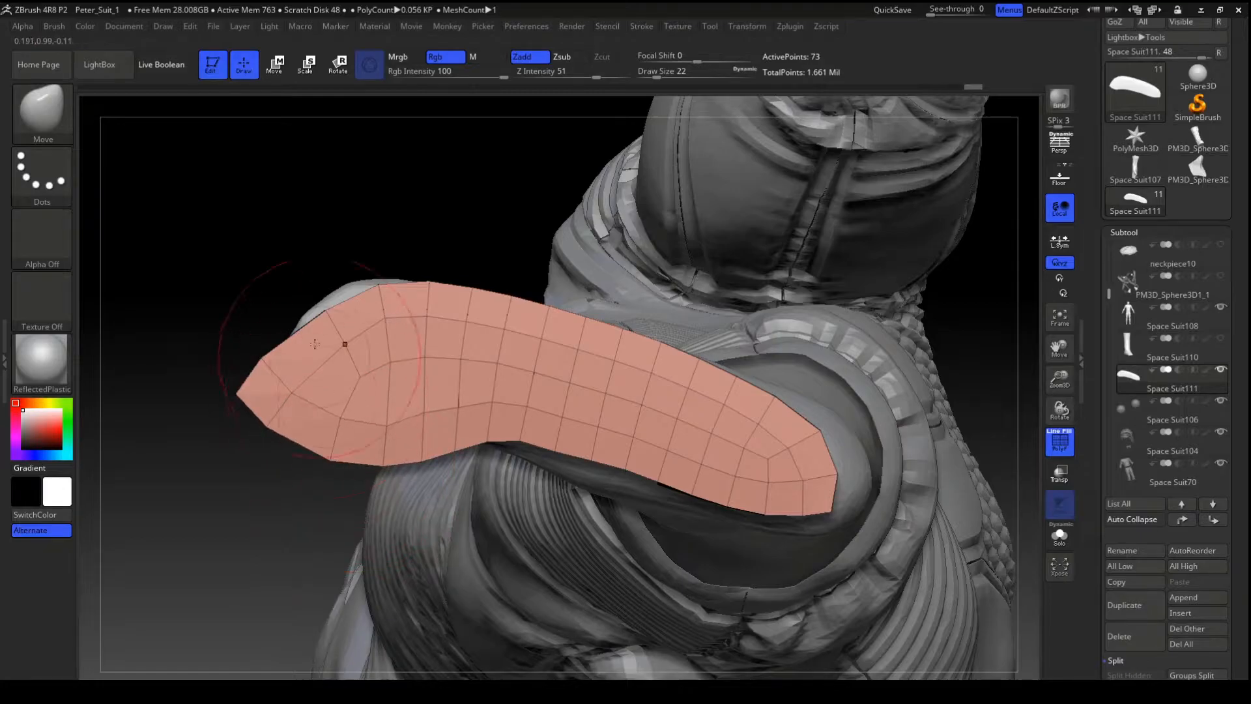
{"action": "mouse_move", "coordinate": [324, 312]}
{"action": "left_mouse_down"}
{"action": "mouse_move", "coordinate": [319, 245]}
{"action": "mouse_move", "coordinate": [287, 263]}
{"action": "left_mouse_up"}
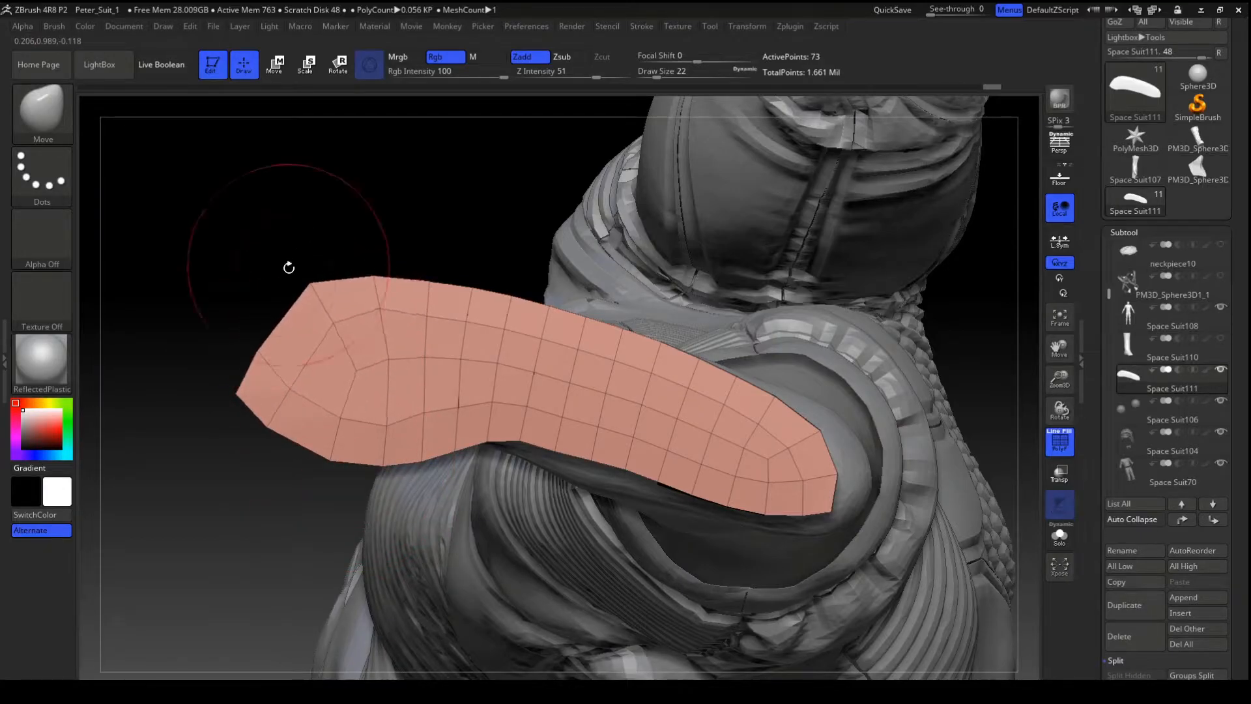
{"action": "left_click_drag", "start_coordinate": [254, 340], "coordinate": [236, 335]}
{"action": "left_click_drag", "start_coordinate": [432, 286], "coordinate": [436, 278]}
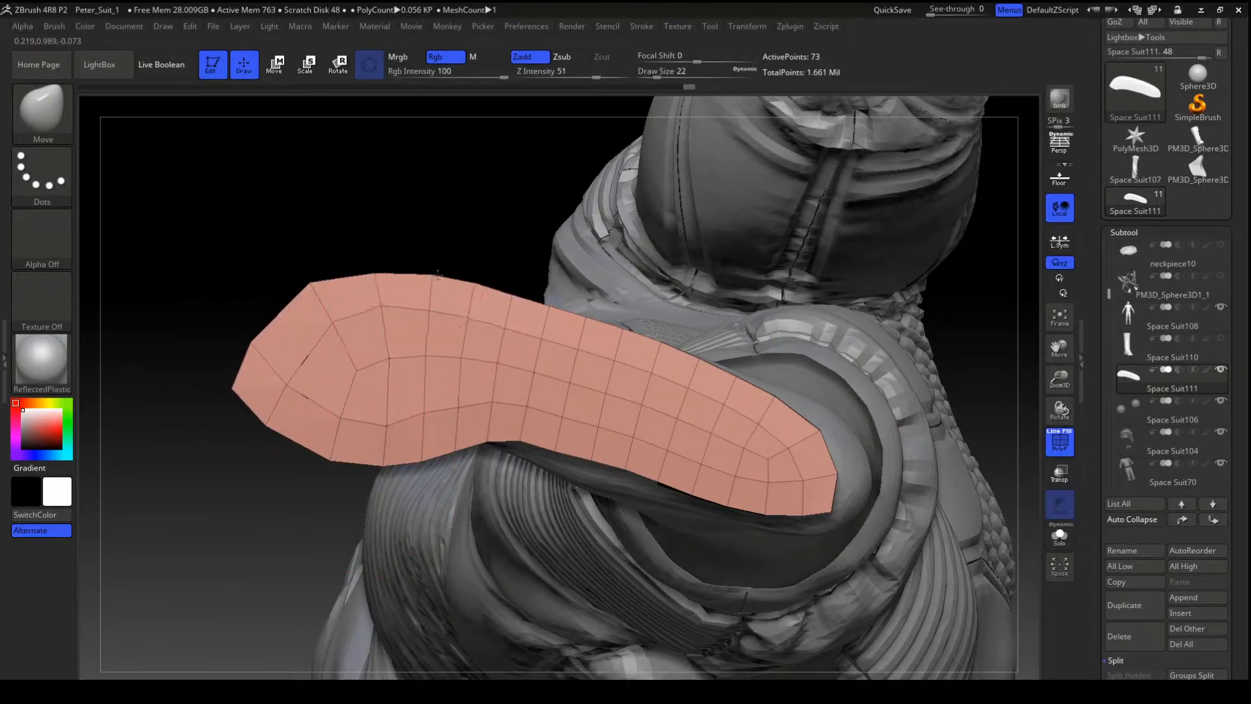
- Pull the sole's midfoot edges and heel outline outward with the Move brush so they extend beyond the foot
{"action": "left_click_drag", "start_coordinate": [550, 306], "coordinate": [558, 291]}
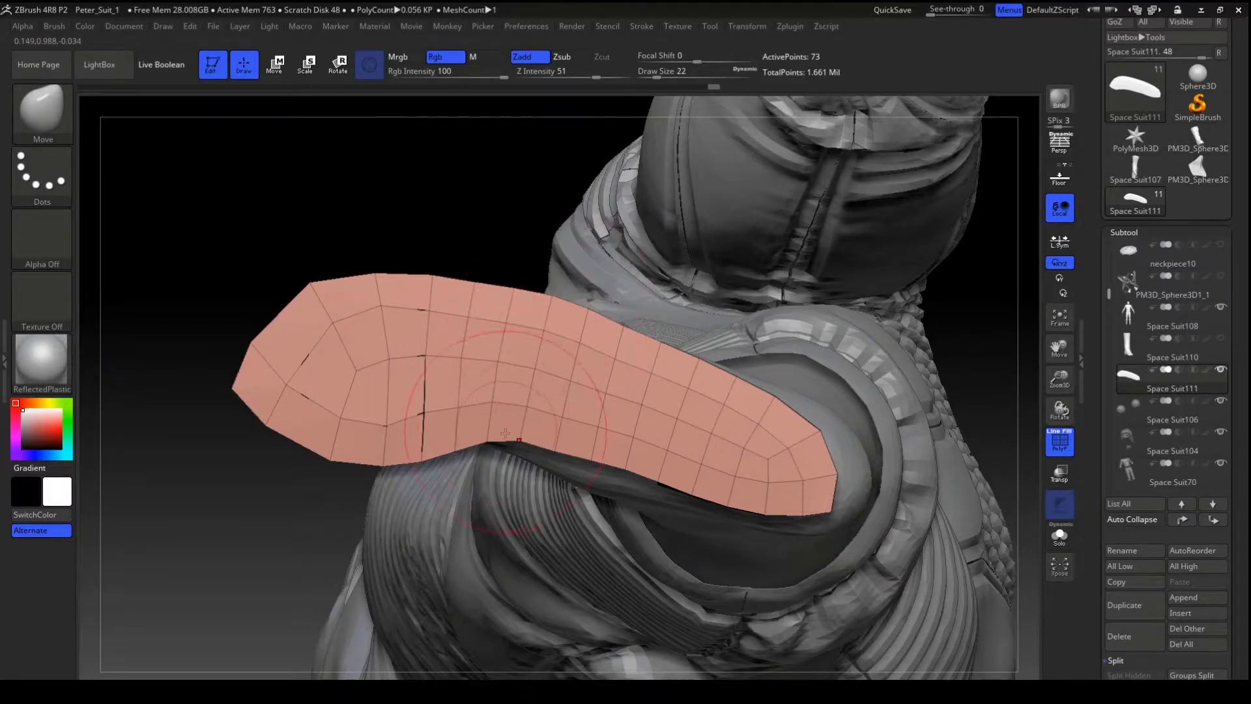
{"action": "left_click_drag", "start_coordinate": [519, 443], "coordinate": [512, 476]}
{"action": "mouse_move", "coordinate": [612, 461]}
{"action": "left_mouse_down"}
{"action": "mouse_move", "coordinate": [614, 489]}
{"action": "mouse_move", "coordinate": [691, 505]}
{"action": "left_mouse_up"}
{"action": "left_click_drag", "start_coordinate": [785, 512], "coordinate": [791, 529]}
{"action": "left_click_drag", "start_coordinate": [838, 481], "coordinate": [846, 463]}
{"action": "left_click_drag", "start_coordinate": [759, 522], "coordinate": [784, 546]}
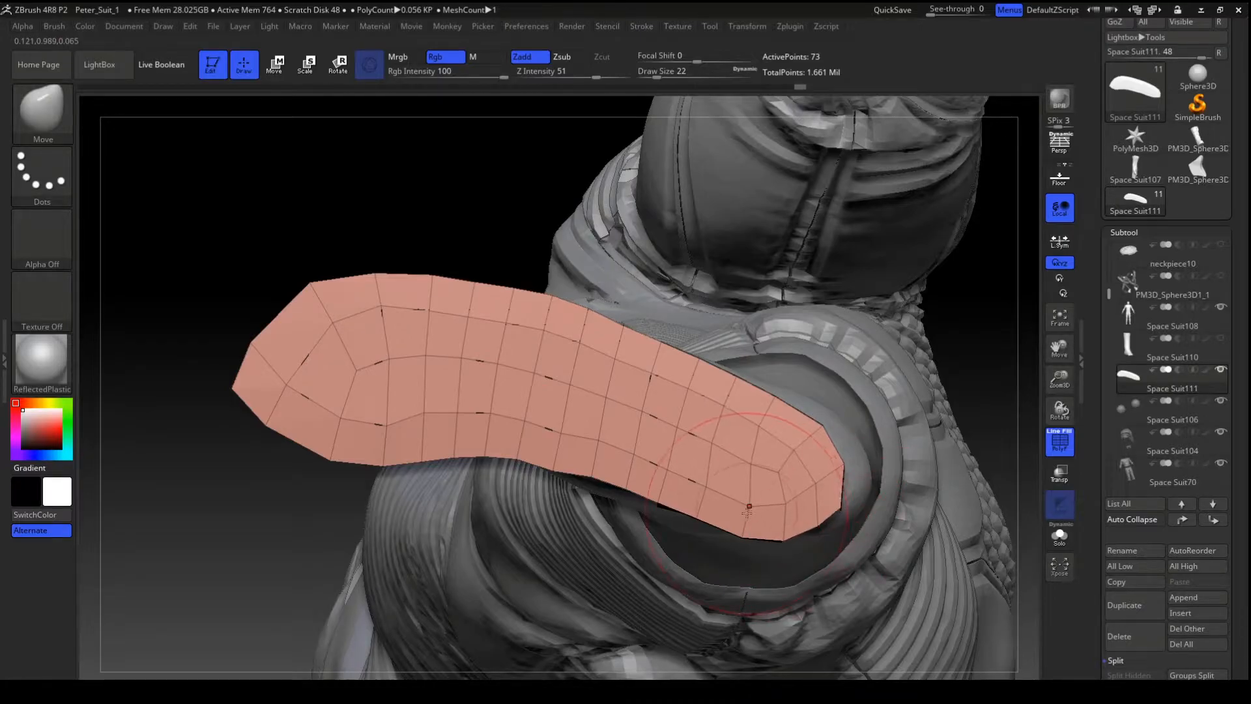
{"action": "mouse_move", "coordinate": [560, 463]}
{"action": "left_mouse_down"}
{"action": "mouse_move", "coordinate": [563, 447]}
{"action": "mouse_move", "coordinate": [595, 478]}
{"action": "left_mouse_up"}
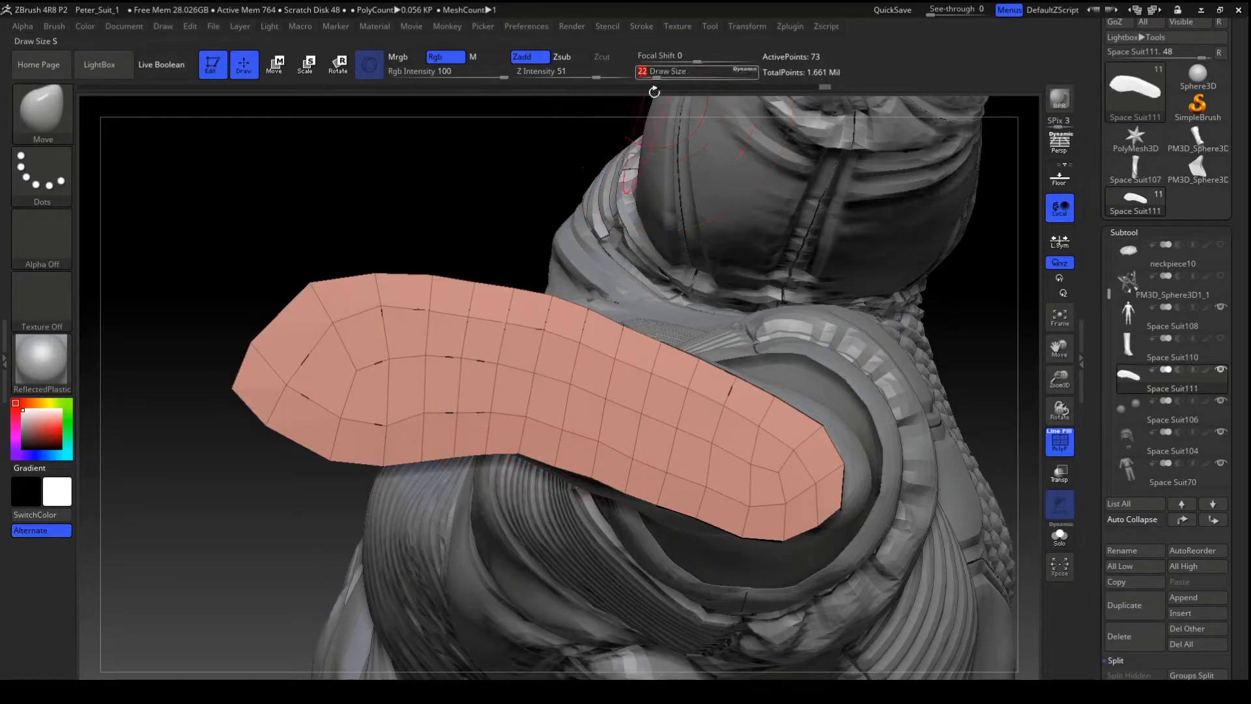
- Reshape the arch-side edge of the sole into a smoother curve from the ball of the foot to the heel
{"action": "mouse_move", "coordinate": [560, 465]}
{"action": "left_mouse_down"}
{"action": "mouse_move", "coordinate": [563, 451]}
{"action": "mouse_move", "coordinate": [521, 455]}
{"action": "mouse_move", "coordinate": [517, 469]}
{"action": "mouse_move", "coordinate": [417, 464]}
{"action": "left_mouse_up"}
{"action": "mouse_move", "coordinate": [423, 422]}
{"action": "left_mouse_down"}
{"action": "mouse_move", "coordinate": [424, 434]}
{"action": "mouse_move", "coordinate": [424, 423]}
{"action": "left_mouse_up"}
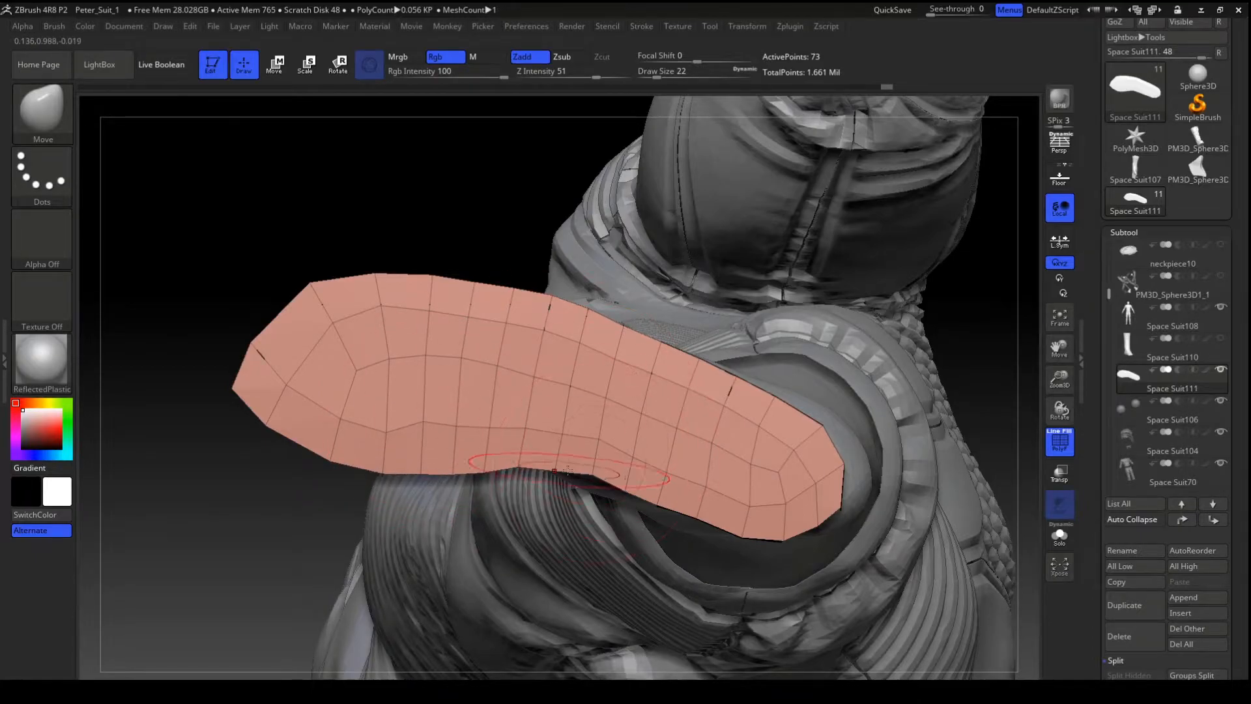
{"action": "left_click_drag", "start_coordinate": [592, 473], "coordinate": [592, 485]}
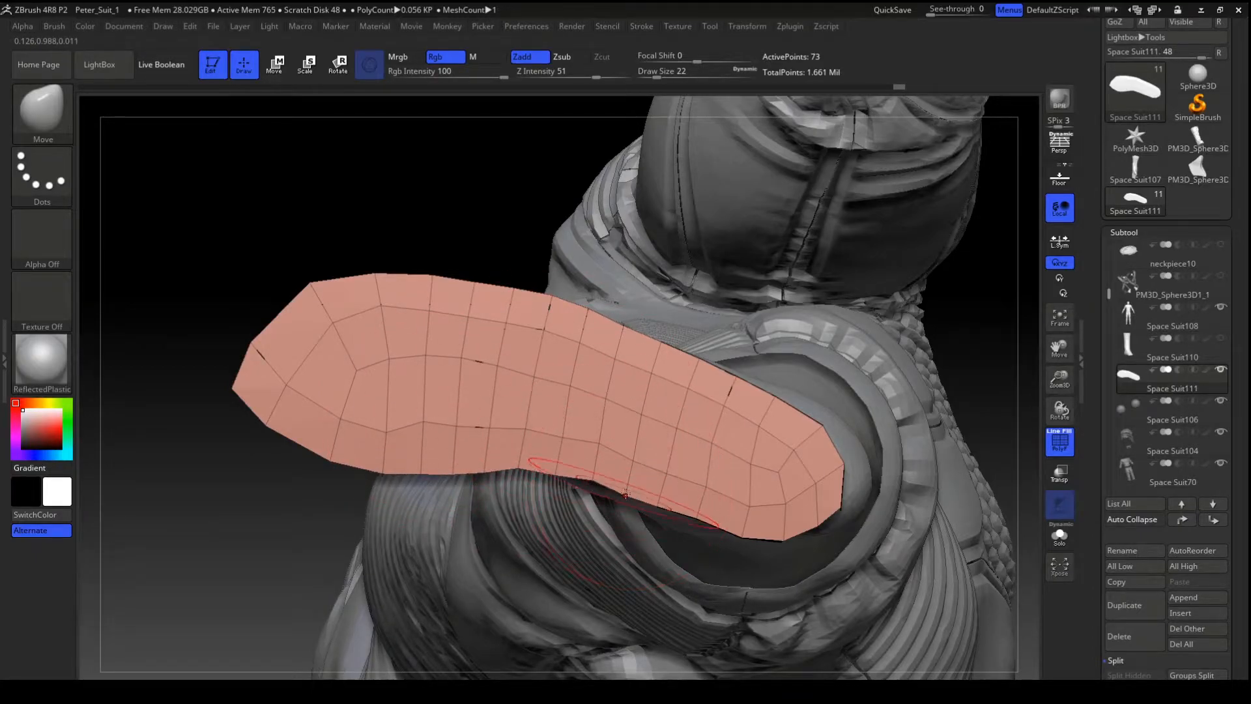
{"action": "left_click_drag", "start_coordinate": [668, 498], "coordinate": [700, 523]}
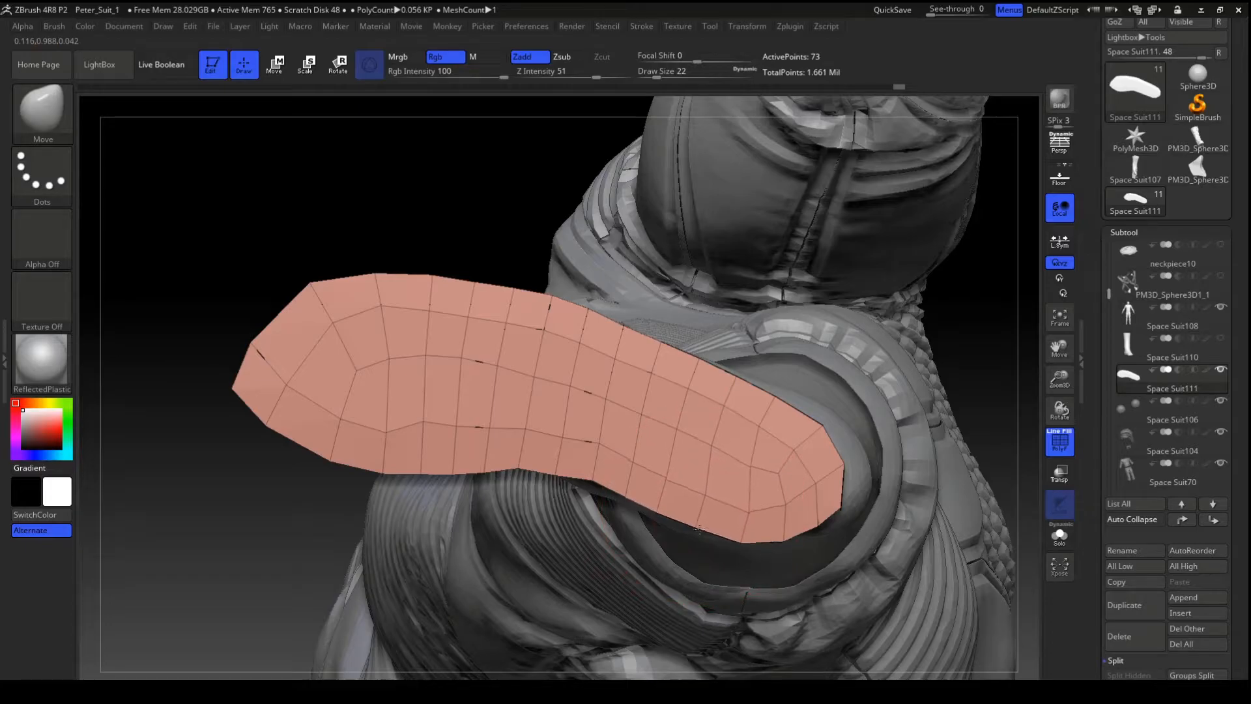
{"action": "mouse_move", "coordinate": [505, 209]}
{"action": "left_mouse_down"}
{"action": "mouse_move", "coordinate": [499, 382]}
{"action": "mouse_move", "coordinate": [504, 274]}
{"action": "mouse_move", "coordinate": [439, 207]}
{"action": "mouse_move", "coordinate": [510, 213]}
{"action": "left_mouse_up"}
- Widen the sole's outer edge at the ball of the foot and along the midfoot, and round out the heel
{"action": "key", "text": "shift"}
{"action": "mouse_move", "coordinate": [463, 287]}
{"action": "left_mouse_down"}
{"action": "mouse_move", "coordinate": [461, 250]}
{"action": "mouse_move", "coordinate": [386, 244]}
{"action": "mouse_move", "coordinate": [375, 227]}
{"action": "left_mouse_up"}
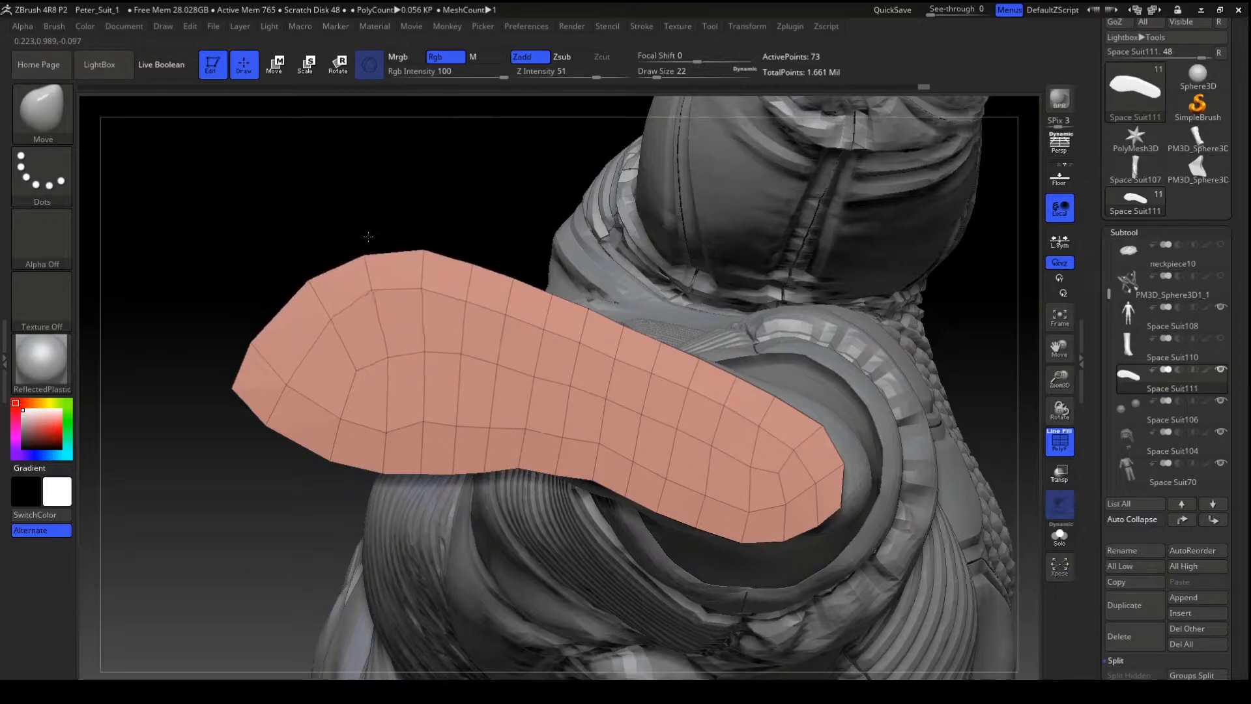
{"action": "left_click_drag", "start_coordinate": [521, 282], "coordinate": [519, 272]}
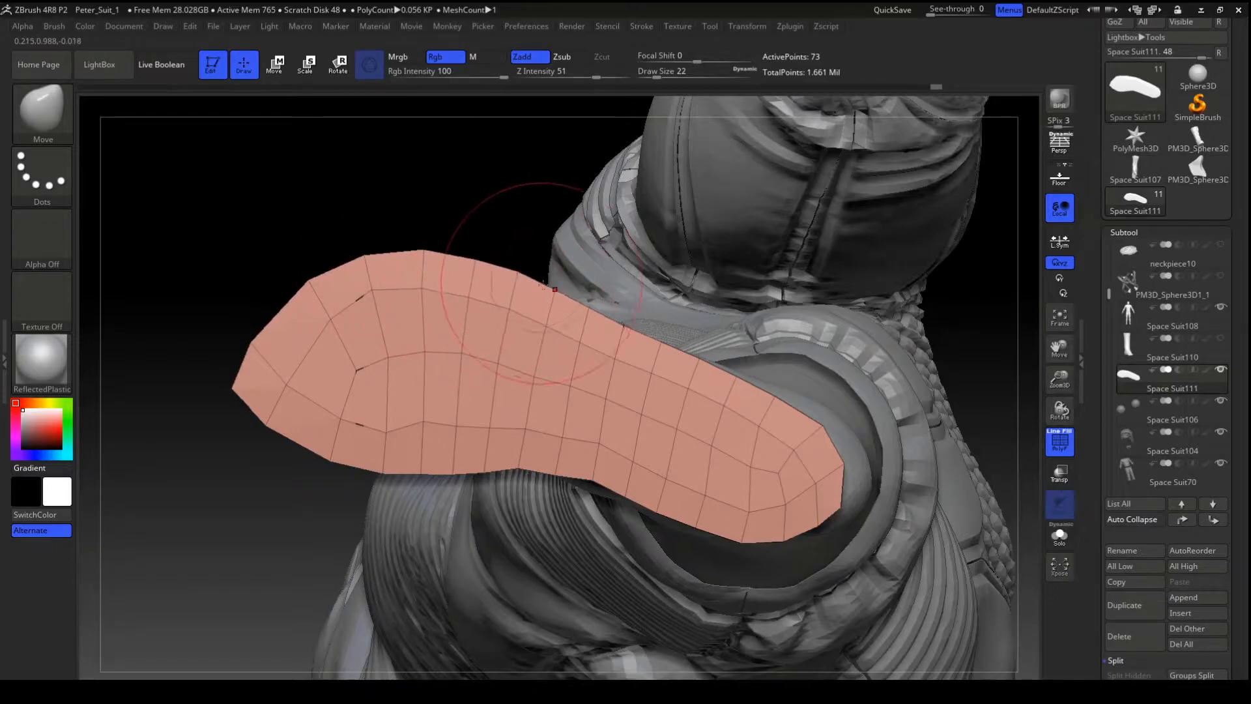
{"action": "mouse_move", "coordinate": [634, 331]}
{"action": "left_mouse_down"}
{"action": "mouse_move", "coordinate": [648, 313]}
{"action": "mouse_move", "coordinate": [787, 390]}
{"action": "mouse_move", "coordinate": [805, 385]}
{"action": "left_mouse_up"}
{"action": "mouse_move", "coordinate": [825, 430]}
{"action": "left_mouse_down"}
{"action": "mouse_move", "coordinate": [843, 427]}
{"action": "mouse_move", "coordinate": [866, 468]}
{"action": "mouse_move", "coordinate": [855, 528]}
{"action": "mouse_move", "coordinate": [787, 547]}
{"action": "left_mouse_up"}
- Round the toe tip of the sole and broaden the arch-side edge at the ball of the foot
{"action": "left_click_drag", "start_coordinate": [563, 469], "coordinate": [563, 462]}
{"action": "left_click_drag", "start_coordinate": [266, 420], "coordinate": [260, 477]}
{"action": "left_click_drag", "start_coordinate": [231, 407], "coordinate": [263, 366]}
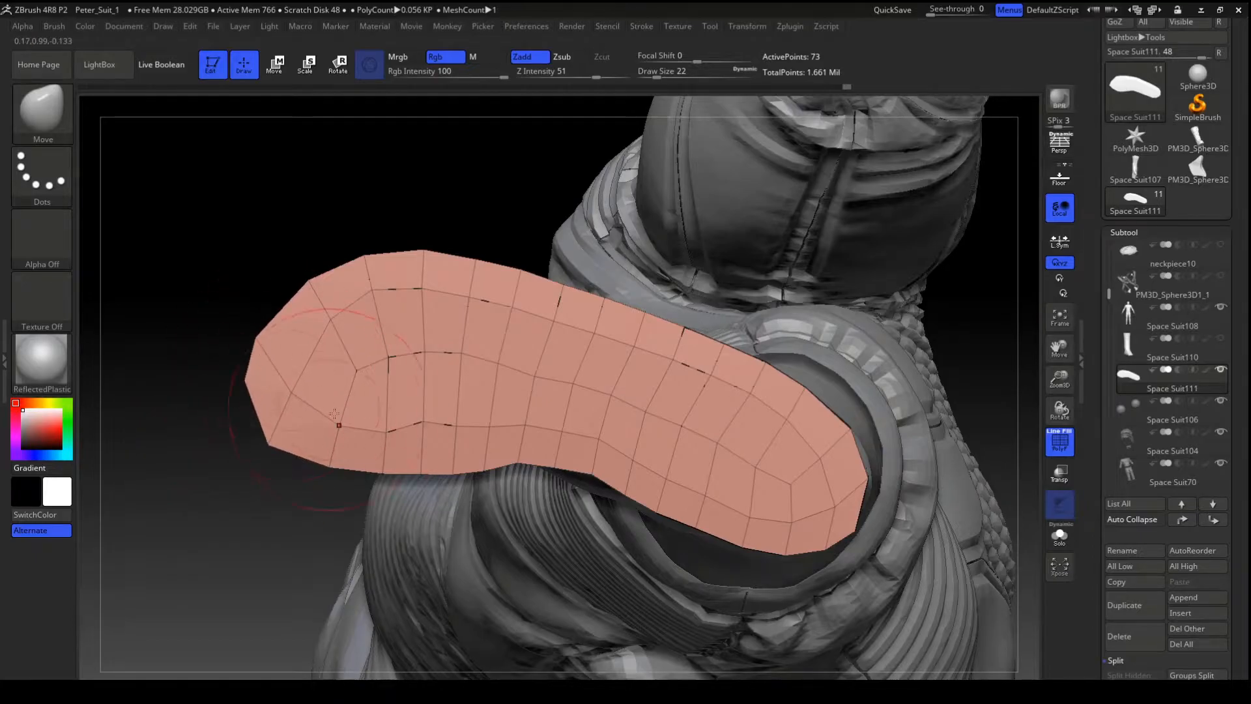
{"action": "mouse_move", "coordinate": [332, 472]}
{"action": "left_mouse_down"}
{"action": "mouse_move", "coordinate": [335, 487]}
{"action": "mouse_move", "coordinate": [421, 478]}
{"action": "mouse_move", "coordinate": [425, 490]}
{"action": "left_mouse_up"}
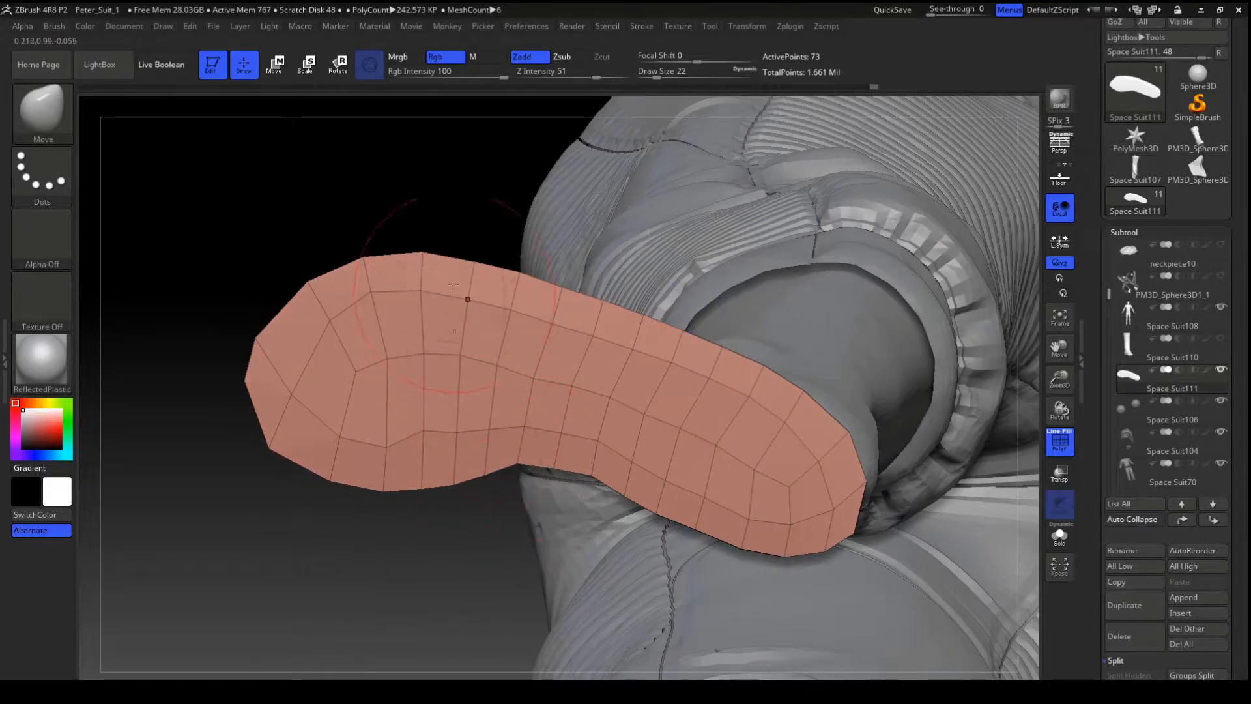
- Pull the sole's outer edge slightly inward between the toes and midfoot to even out its contour
{"action": "mouse_move", "coordinate": [358, 163]}
{"action": "left_mouse_down"}
{"action": "mouse_move", "coordinate": [466, 154]}
{"action": "mouse_move", "coordinate": [447, 156]}
{"action": "left_mouse_up"}
{"action": "mouse_move", "coordinate": [427, 256]}
{"action": "left_mouse_down"}
{"action": "mouse_move", "coordinate": [422, 288]}
{"action": "mouse_move", "coordinate": [423, 276]}
{"action": "left_mouse_up"}
{"action": "left_click_drag", "start_coordinate": [517, 267], "coordinate": [524, 291]}
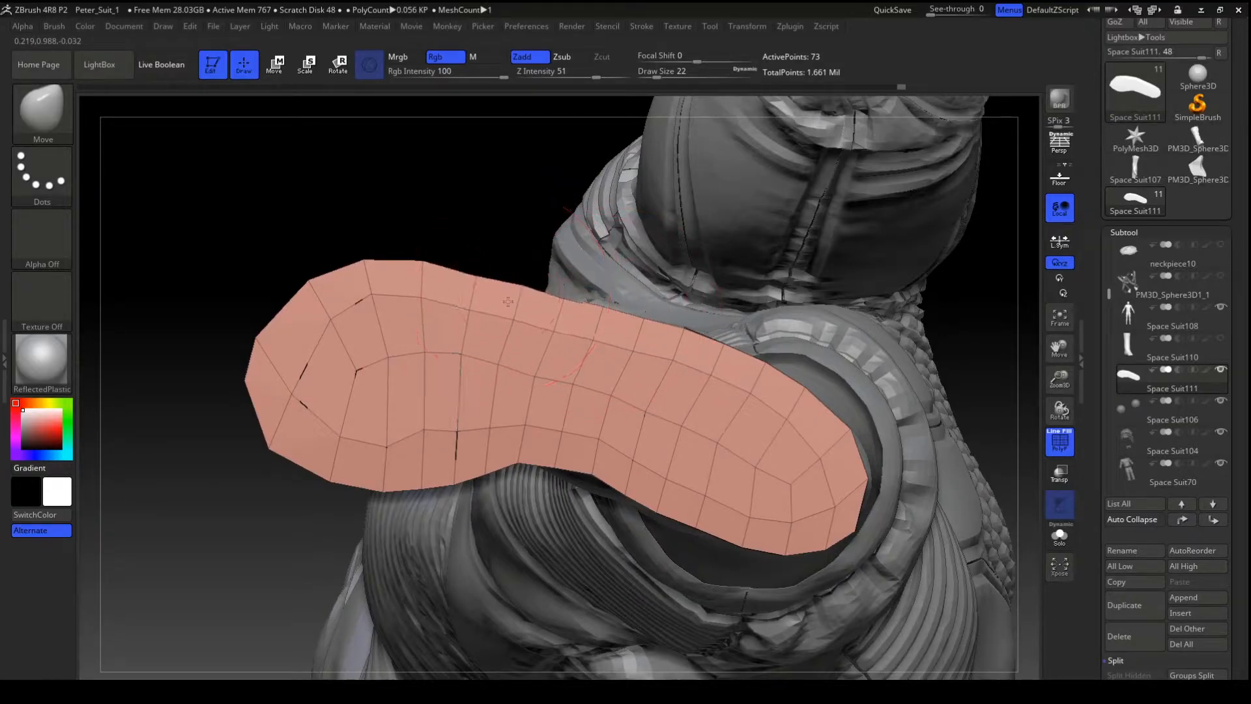
{"action": "left_click_drag", "start_coordinate": [477, 276], "coordinate": [470, 267]}
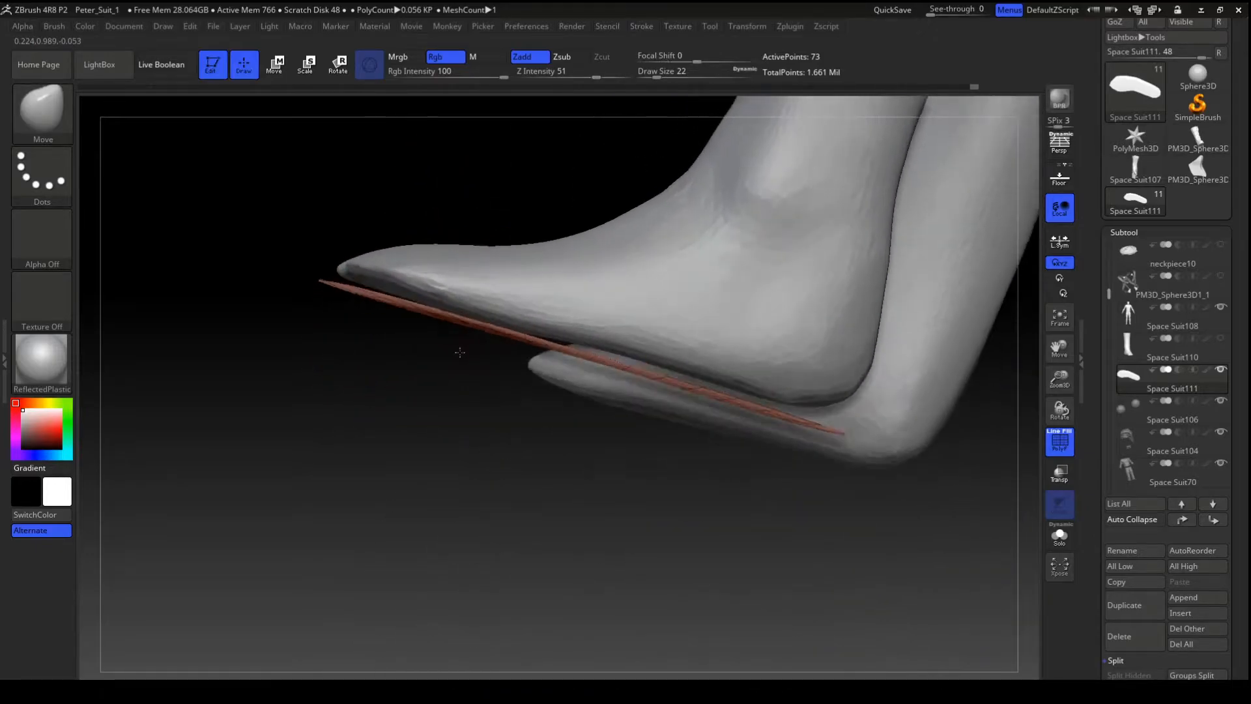
- Compare the sole with the foot, reduce the draw size to 18 and smooth the bumps along its outer edge
{"action": "left_click_drag", "start_coordinate": [578, 475], "coordinate": [555, 365]}
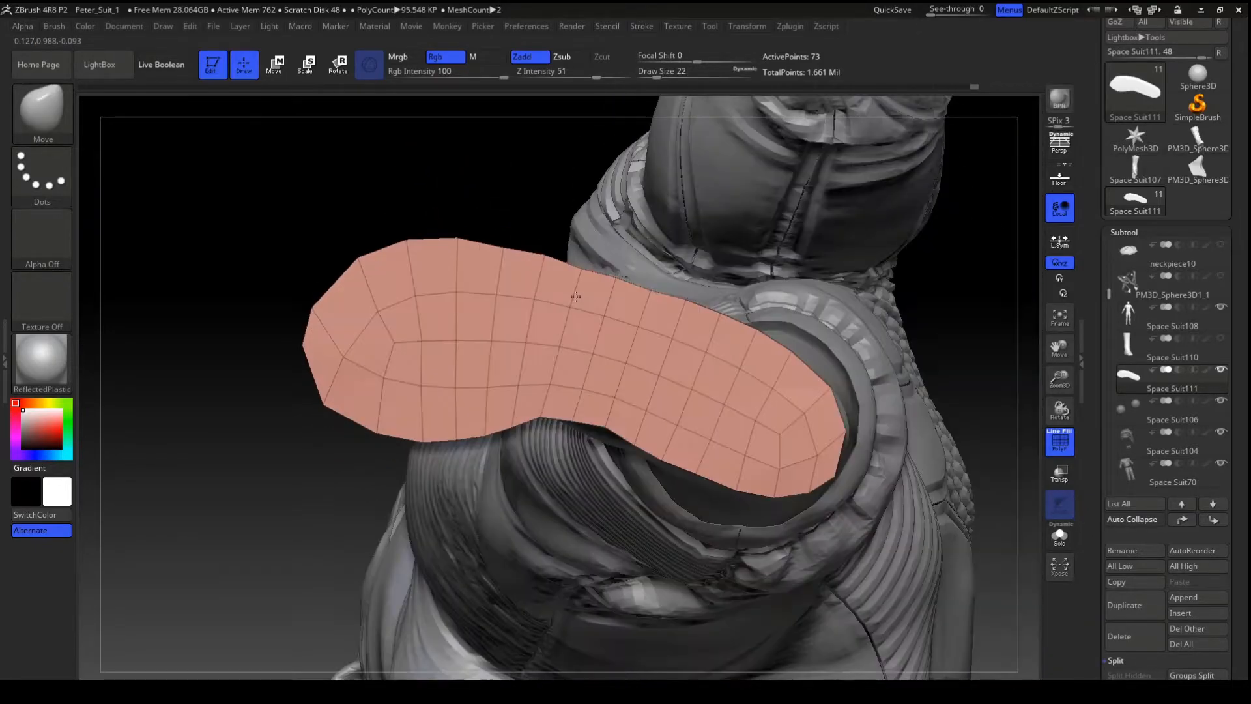
{"action": "mouse_move", "coordinate": [467, 209]}
{"action": "left_mouse_down"}
{"action": "mouse_move", "coordinate": [492, 174]}
{"action": "mouse_move", "coordinate": [572, 346]}
{"action": "left_mouse_up"}
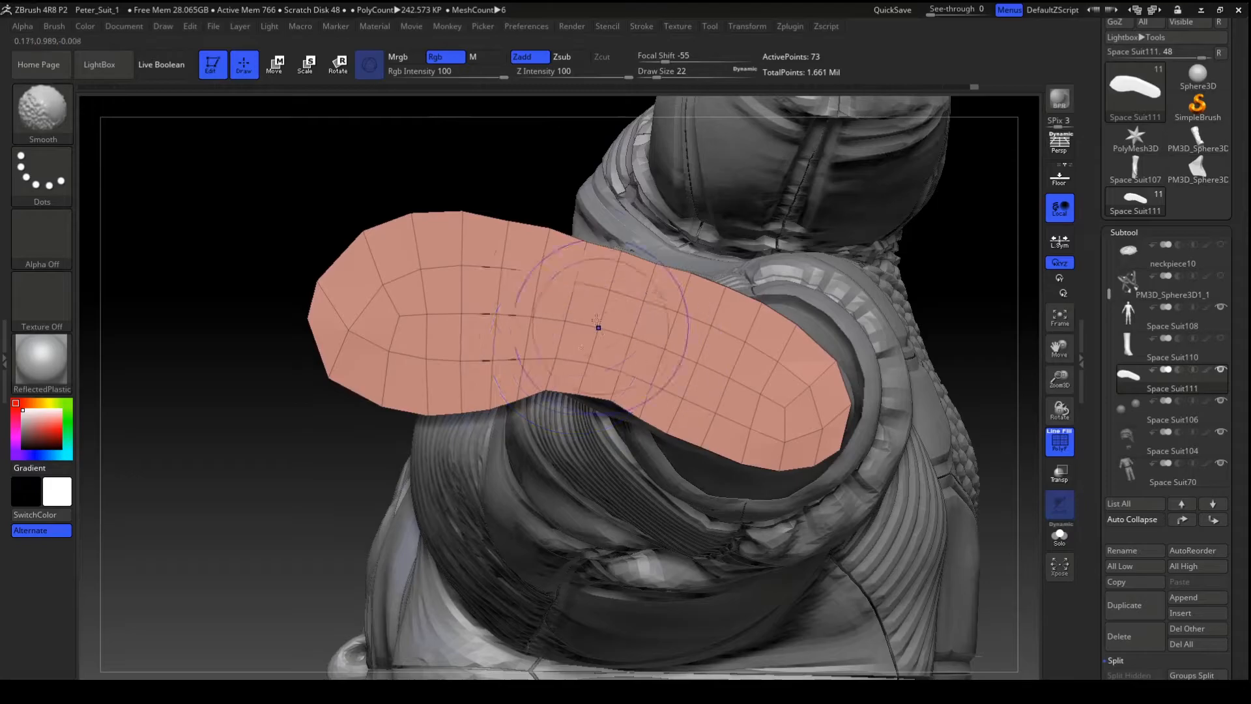
{"action": "left_click_drag", "start_coordinate": [662, 70], "coordinate": [658, 70]}
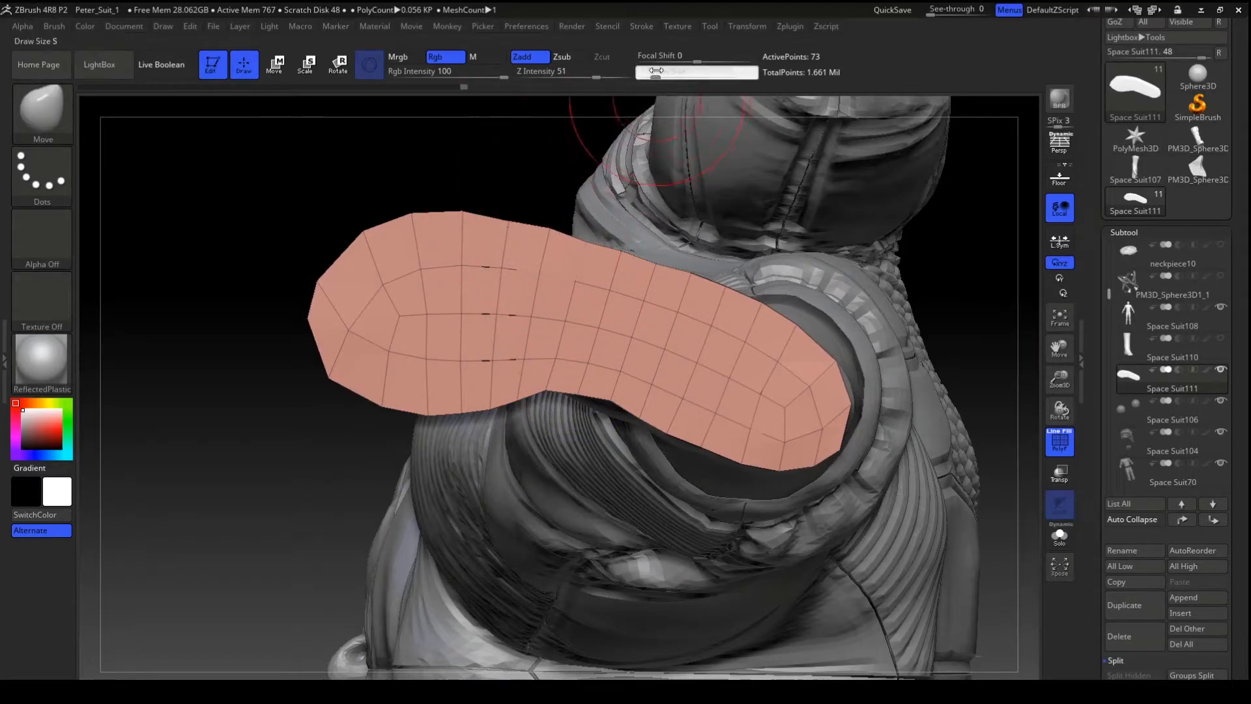
{"action": "left_click_drag", "start_coordinate": [509, 223], "coordinate": [511, 215]}
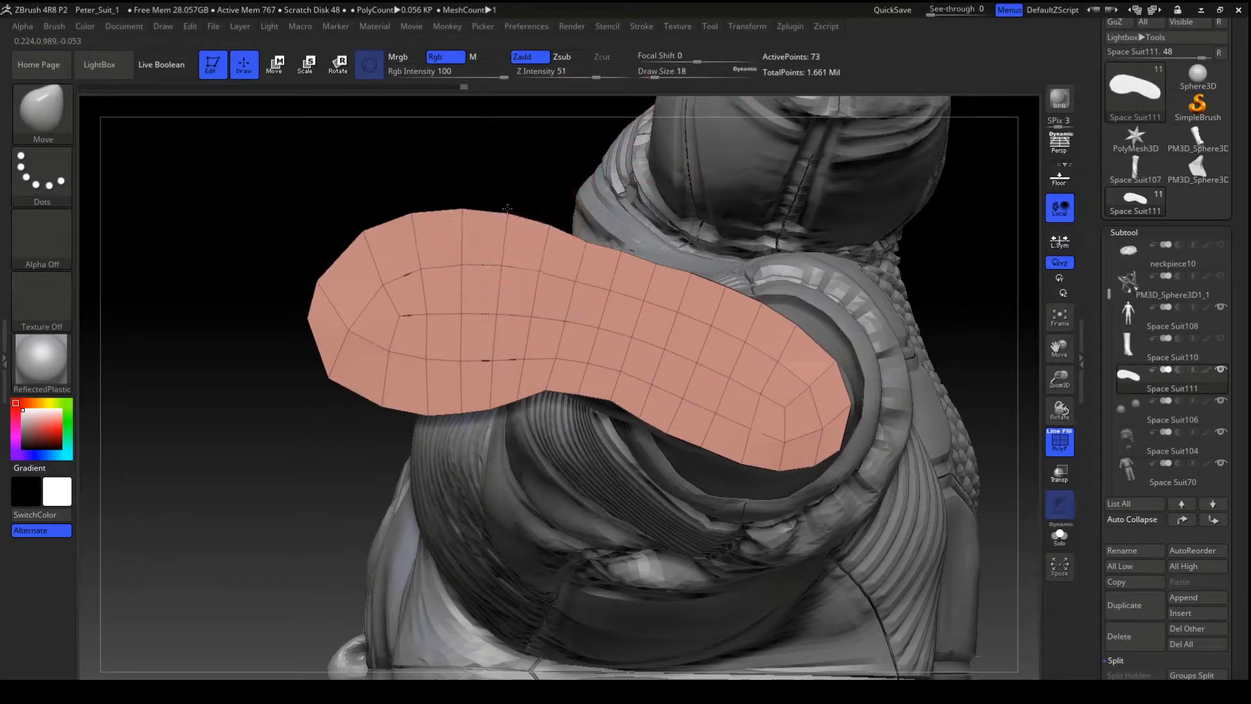
{"action": "left_click_drag", "start_coordinate": [590, 245], "coordinate": [598, 236]}
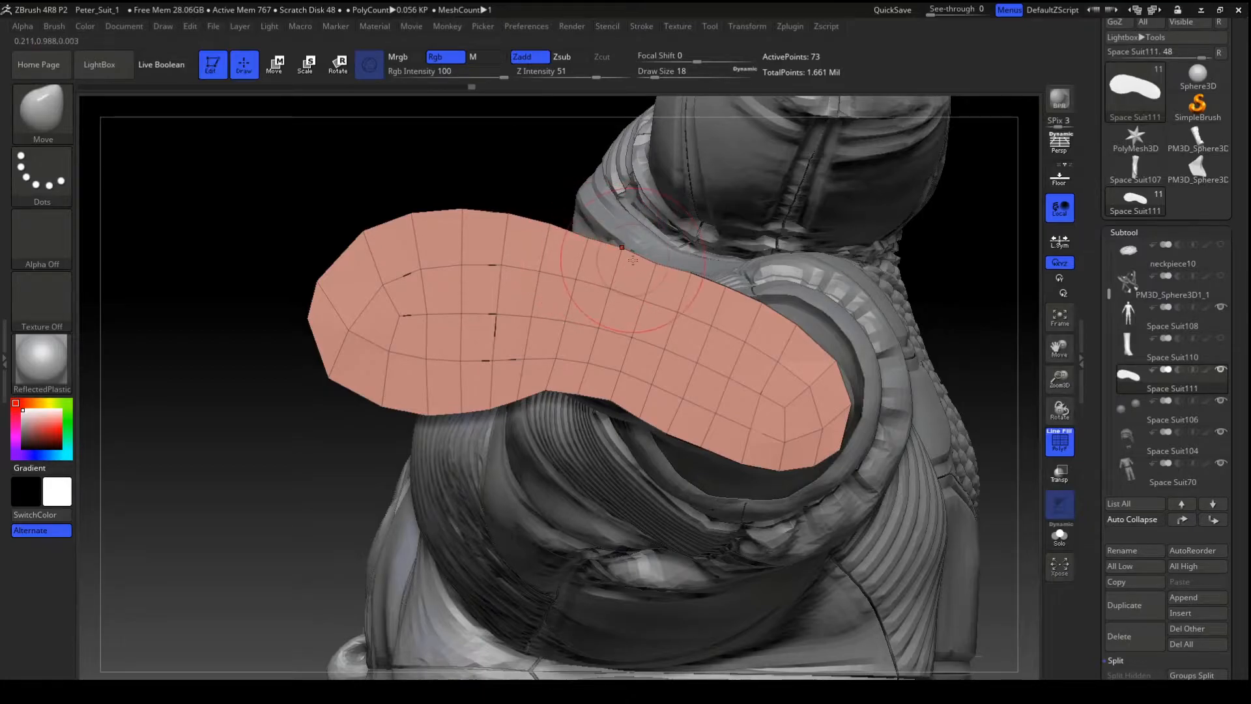
{"action": "left_click_drag", "start_coordinate": [655, 266], "coordinate": [661, 259]}
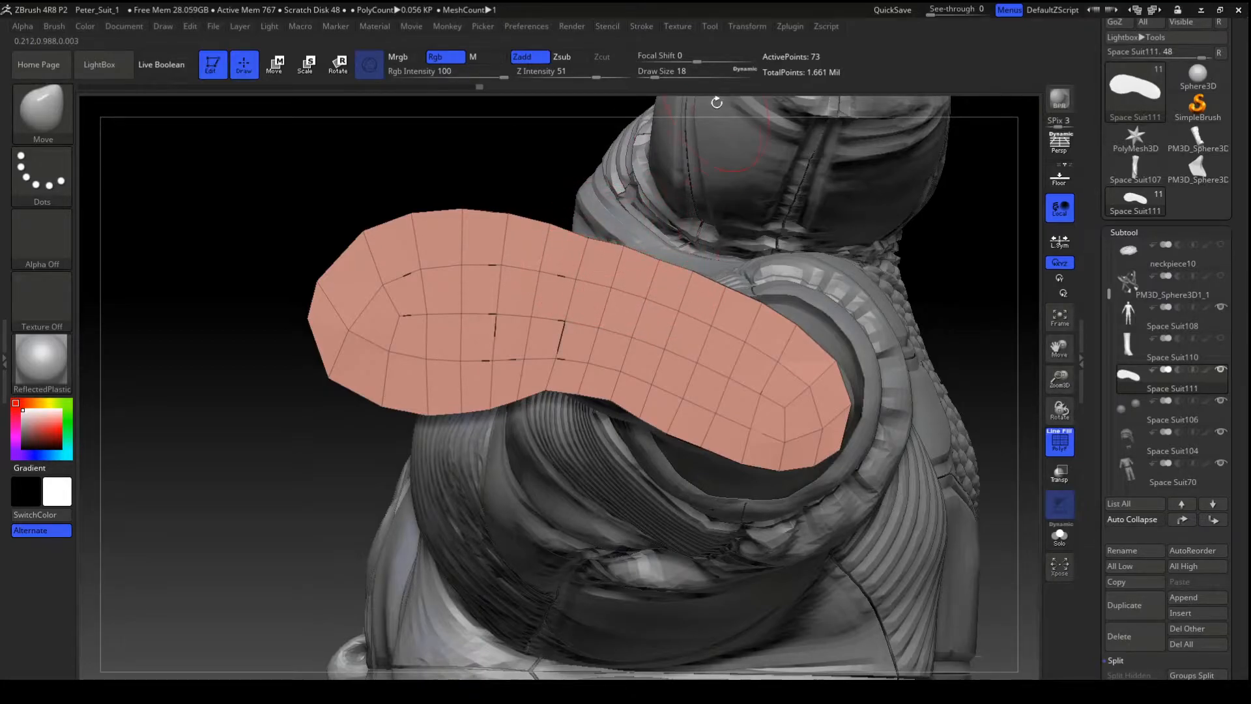
- Reduce the draw size to 6 and check the sole's outline against the foot from below and the side
{"action": "left_click_drag", "start_coordinate": [658, 74], "coordinate": [646, 74]}
{"action": "left_click_drag", "start_coordinate": [498, 168], "coordinate": [476, 136]}
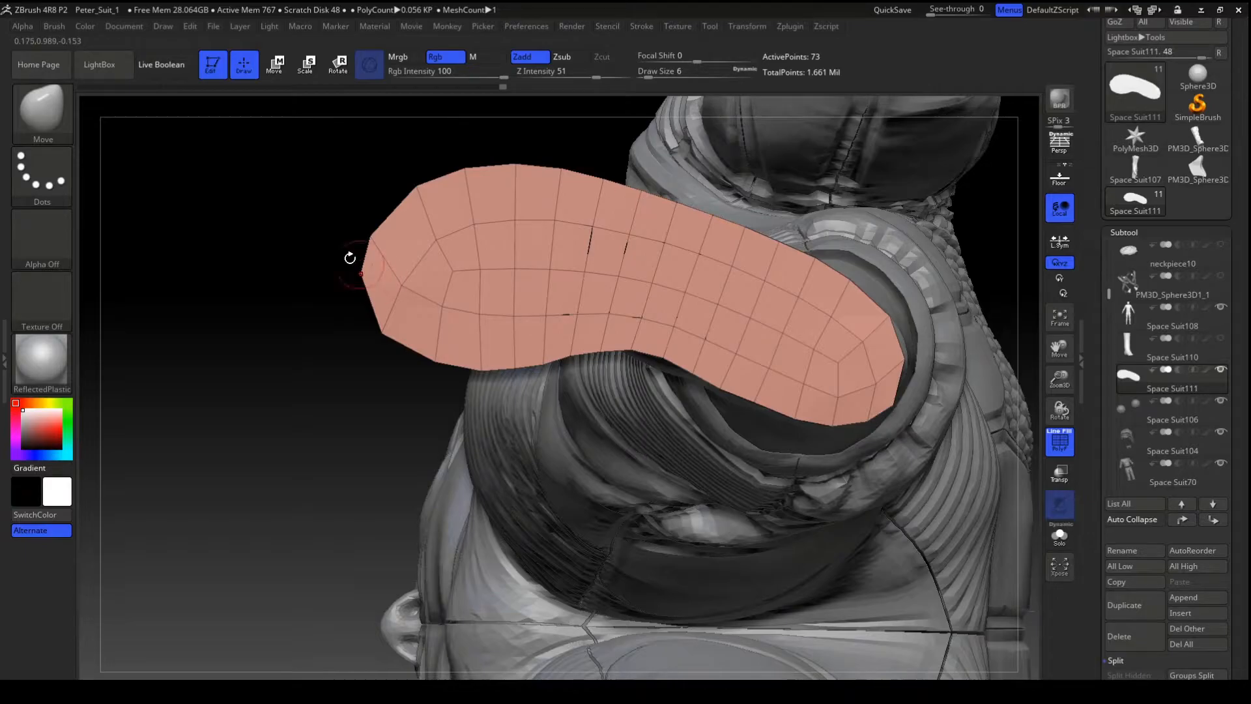
{"action": "key", "text": "shift"}
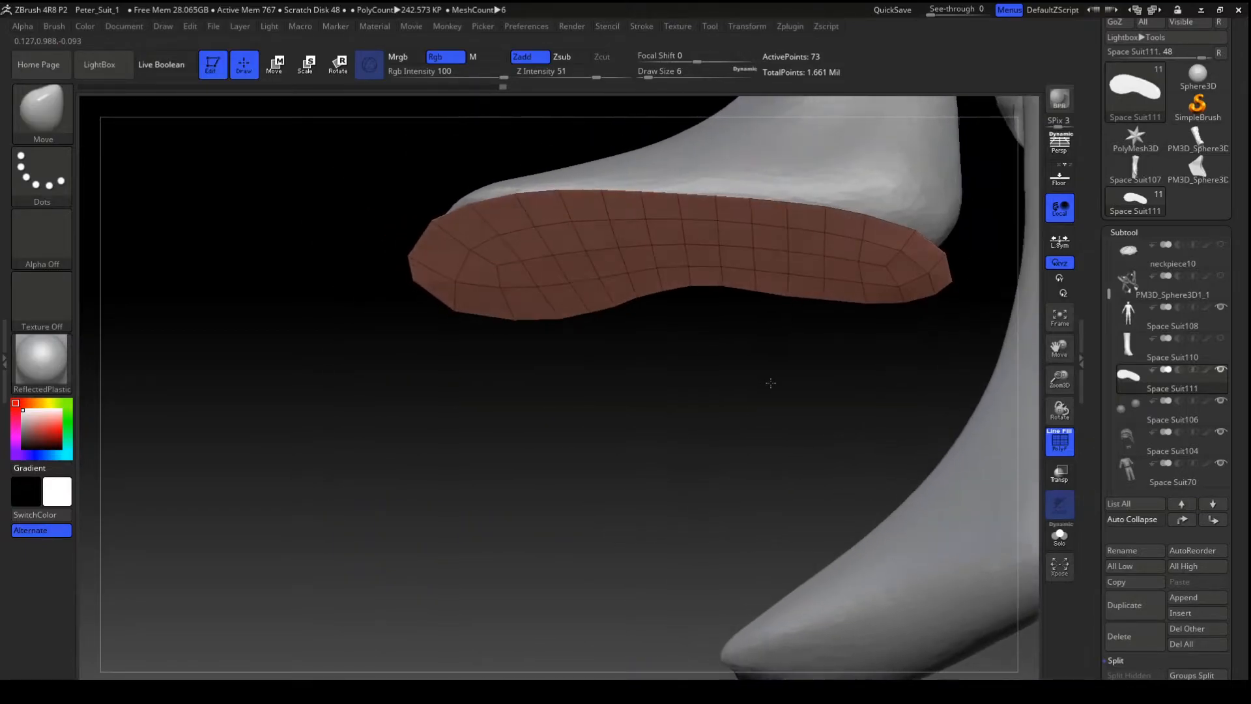
{"action": "left_click_drag", "start_coordinate": [771, 383], "coordinate": [757, 385]}
{"action": "left_click_drag", "start_coordinate": [396, 426], "coordinate": [450, 479], "text": "alt"}
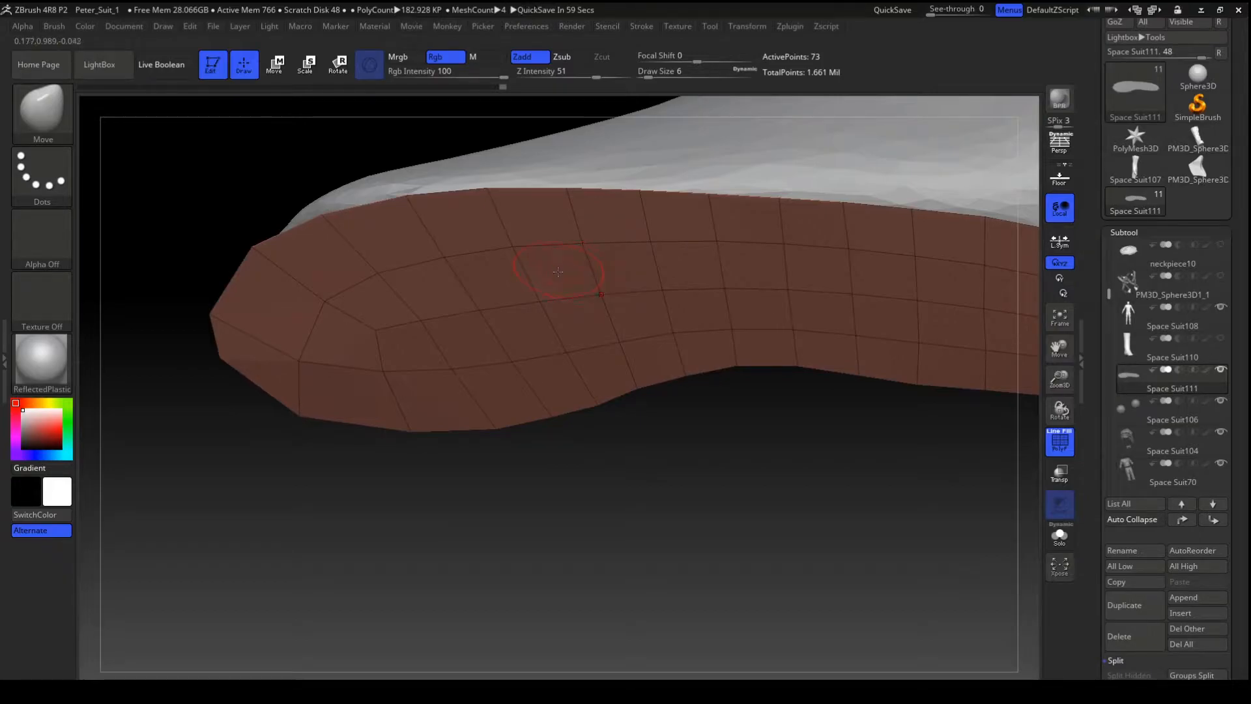
- Switch to the ZModeler brush and set its polygon action to Extrude
{"action": "key", "text": "b"}
{"action": "key", "text": "z"}
{"action": "key", "text": "m"}
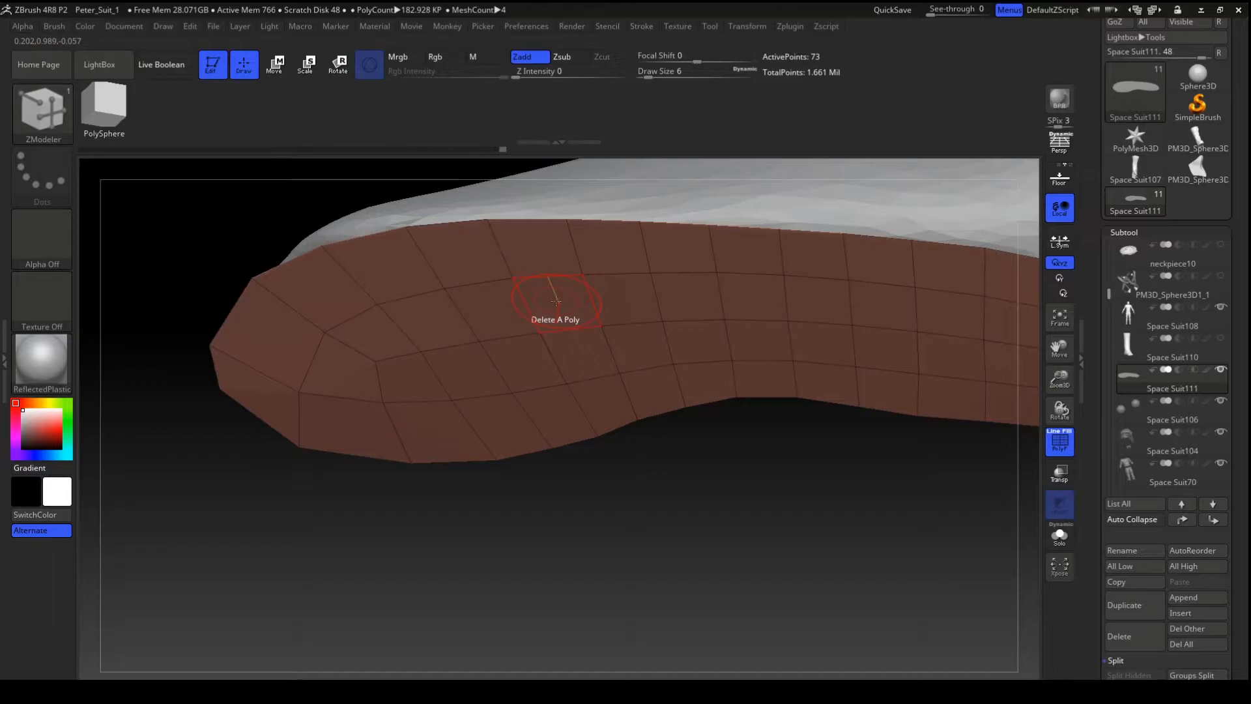
{"action": "key", "text": "space"}
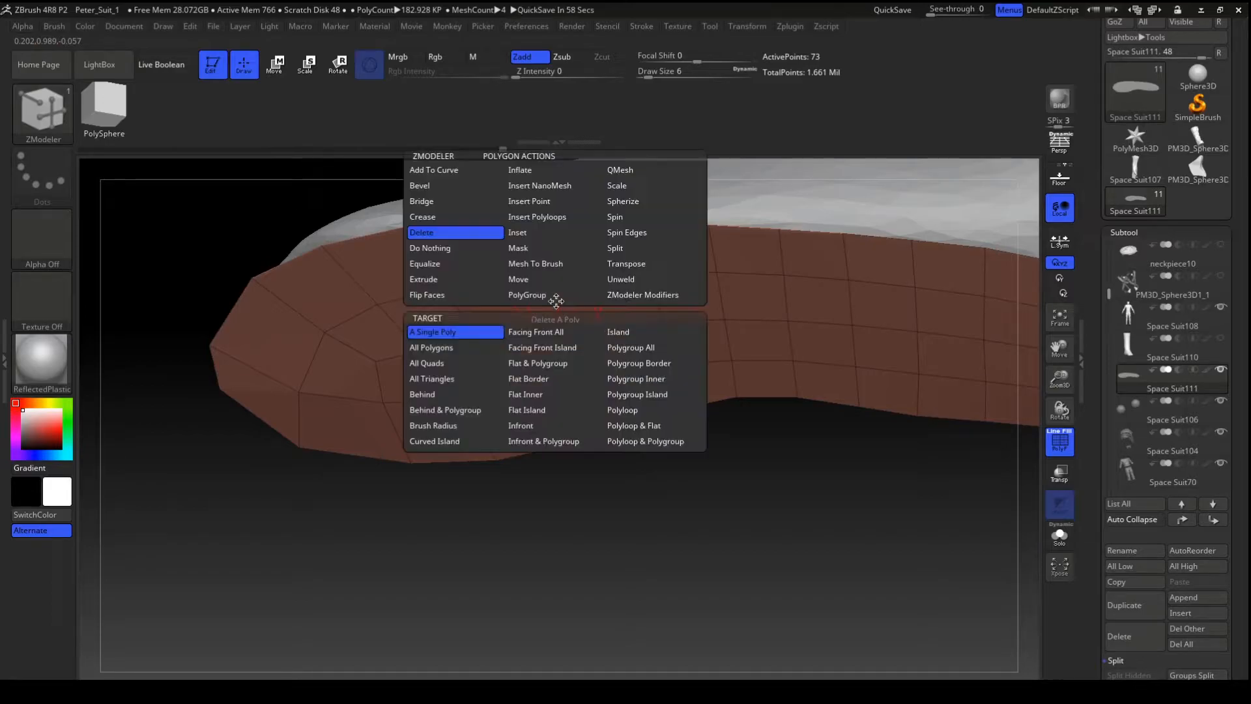
{"action": "left_click", "coordinate": [460, 280]}
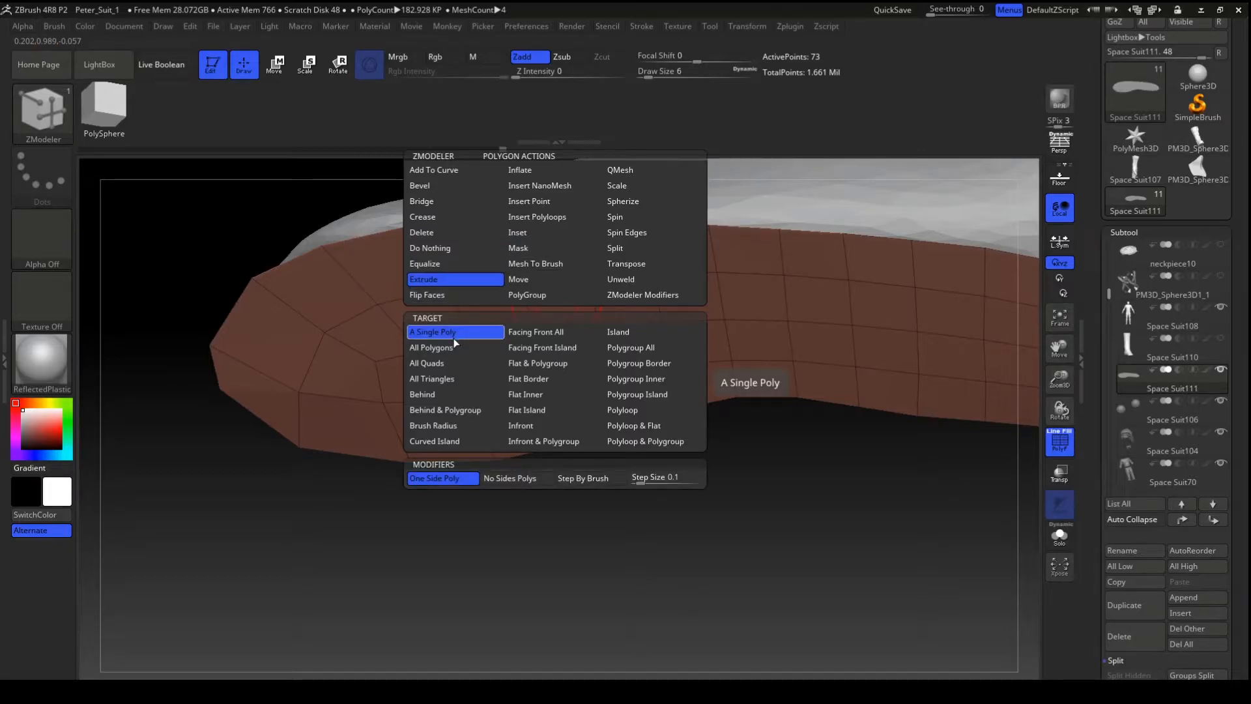
{"action": "left_click_drag", "start_coordinate": [498, 315], "coordinate": [501, 342]}
{"action": "key", "text": "ctrl"}
{"action": "key", "text": "ctrl+z"}
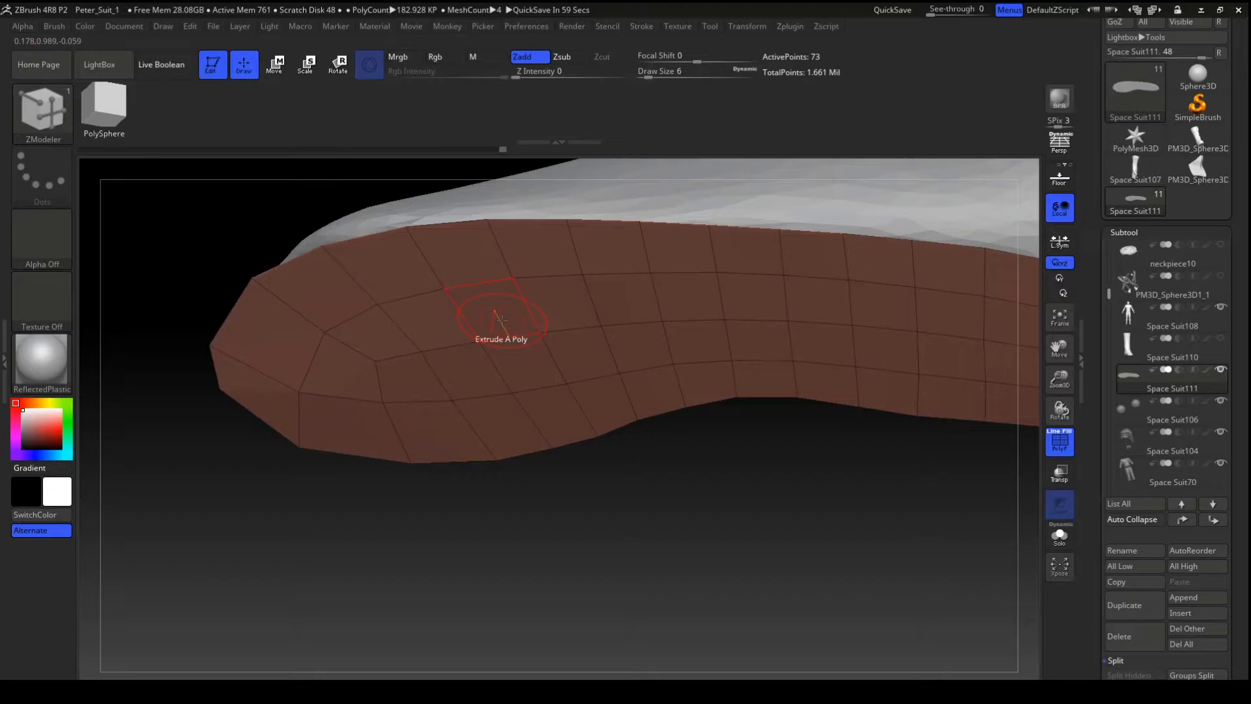
- Set the Extrude target to All Polygons and extrude the whole sole downward into a thick slab under the foot
{"action": "key", "text": "space"}
{"action": "left_click", "coordinate": [391, 349]}
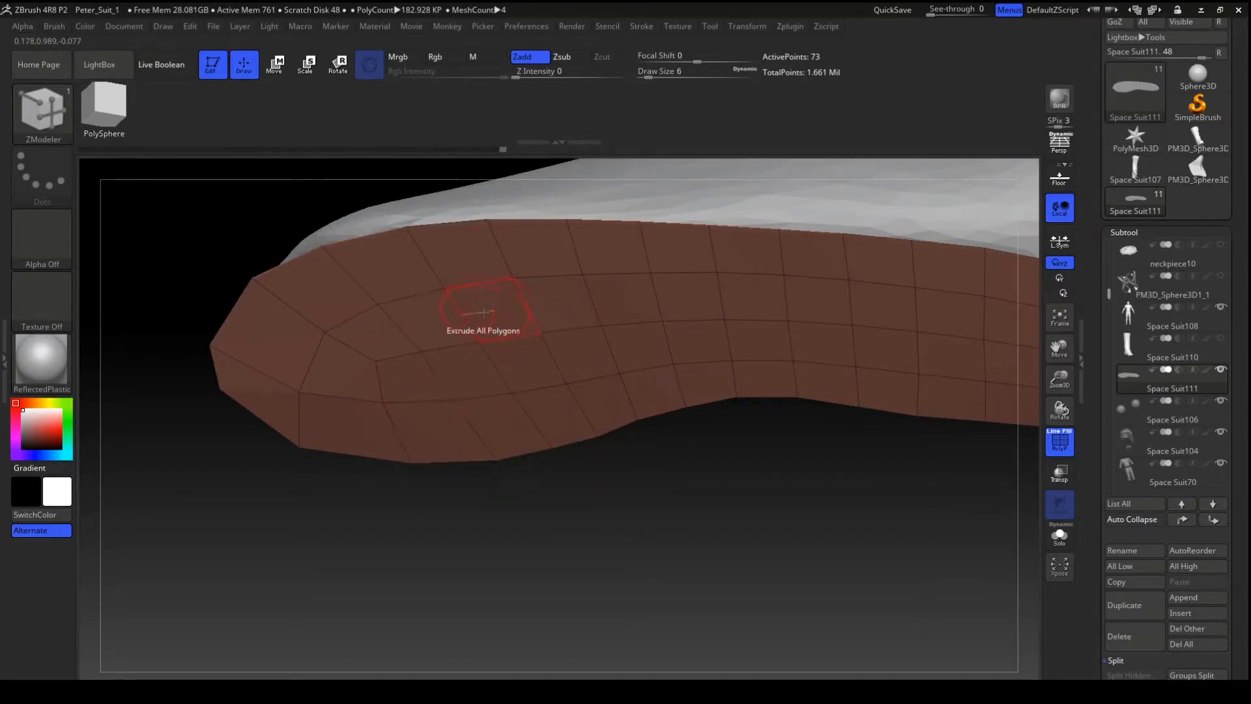
{"action": "mouse_move", "coordinate": [481, 317]}
{"action": "left_mouse_down"}
{"action": "mouse_move", "coordinate": [492, 302]}
{"action": "mouse_move", "coordinate": [461, 370]}
{"action": "left_mouse_up"}
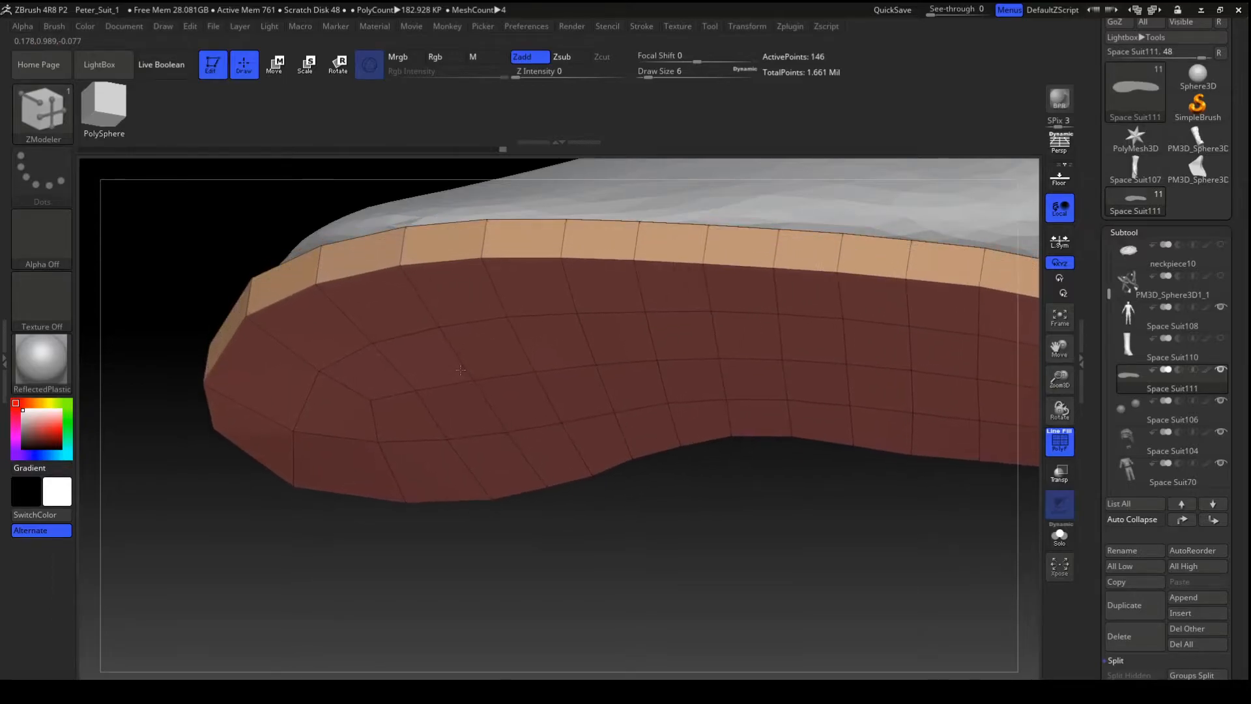
{"action": "left_click_drag", "start_coordinate": [739, 561], "coordinate": [579, 394]}
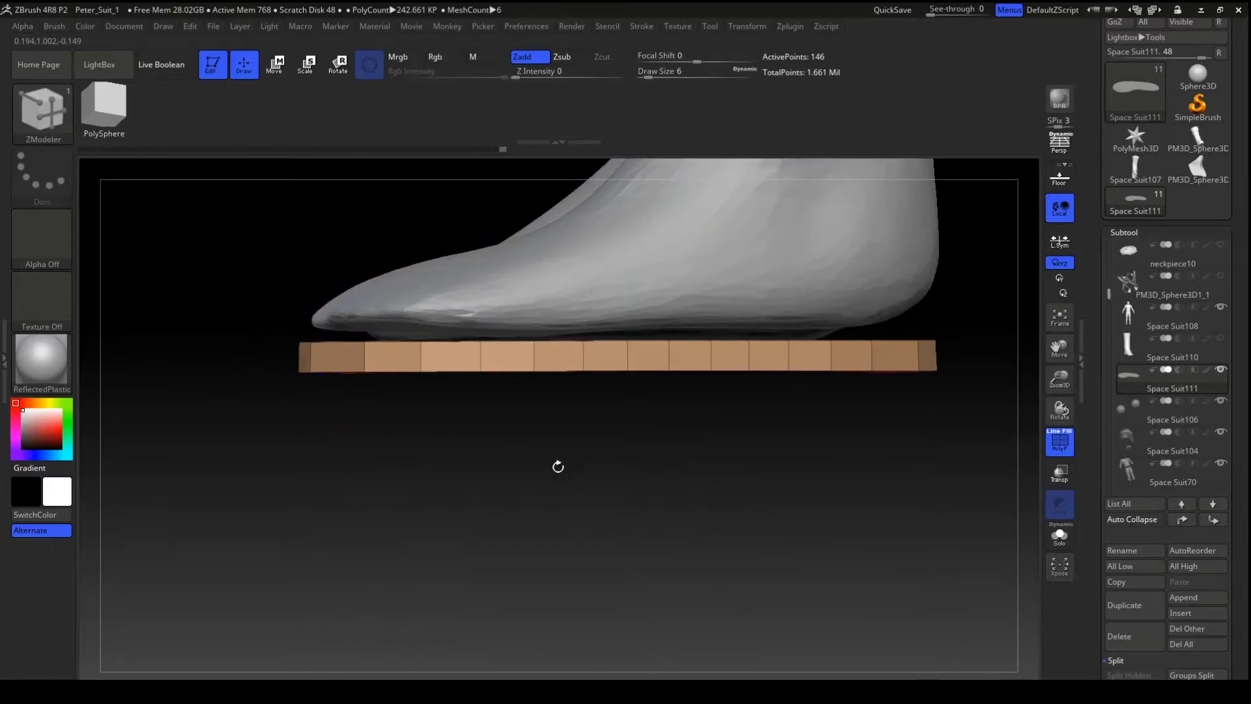
{"action": "left_click_drag", "start_coordinate": [559, 466], "coordinate": [756, 427]}
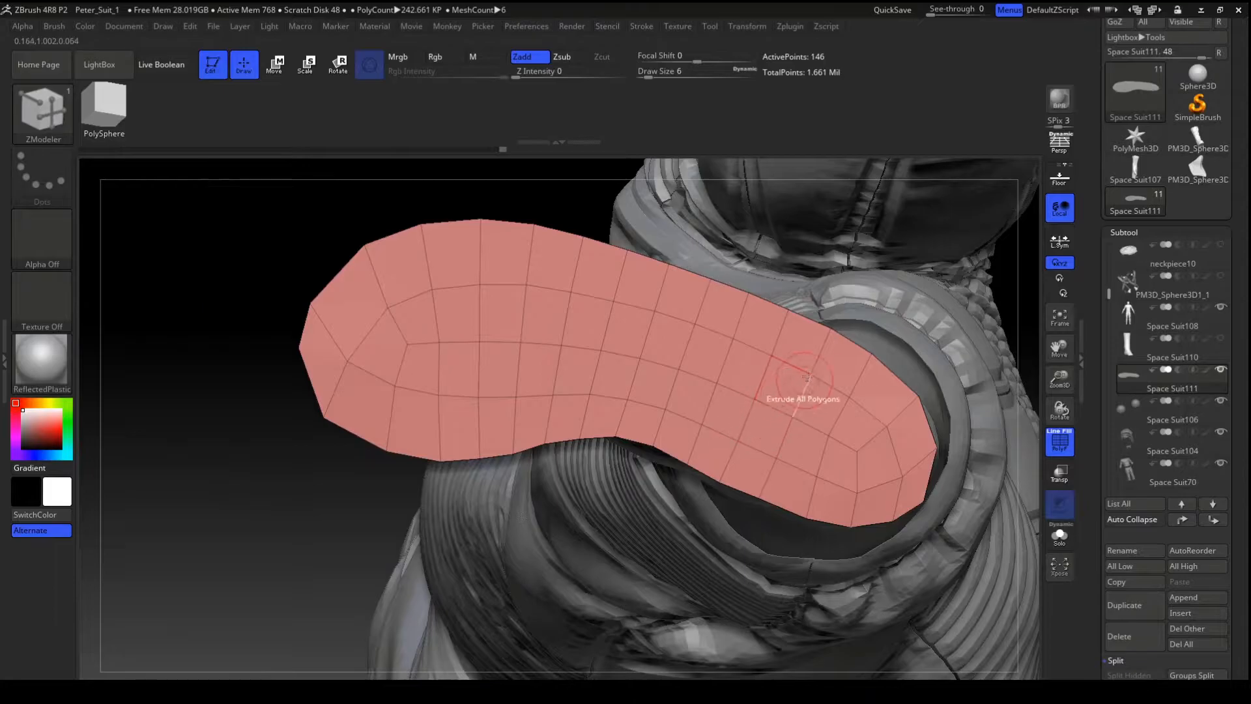
{"action": "key", "text": "ctrl"}
{"action": "key", "text": "ctrl"}
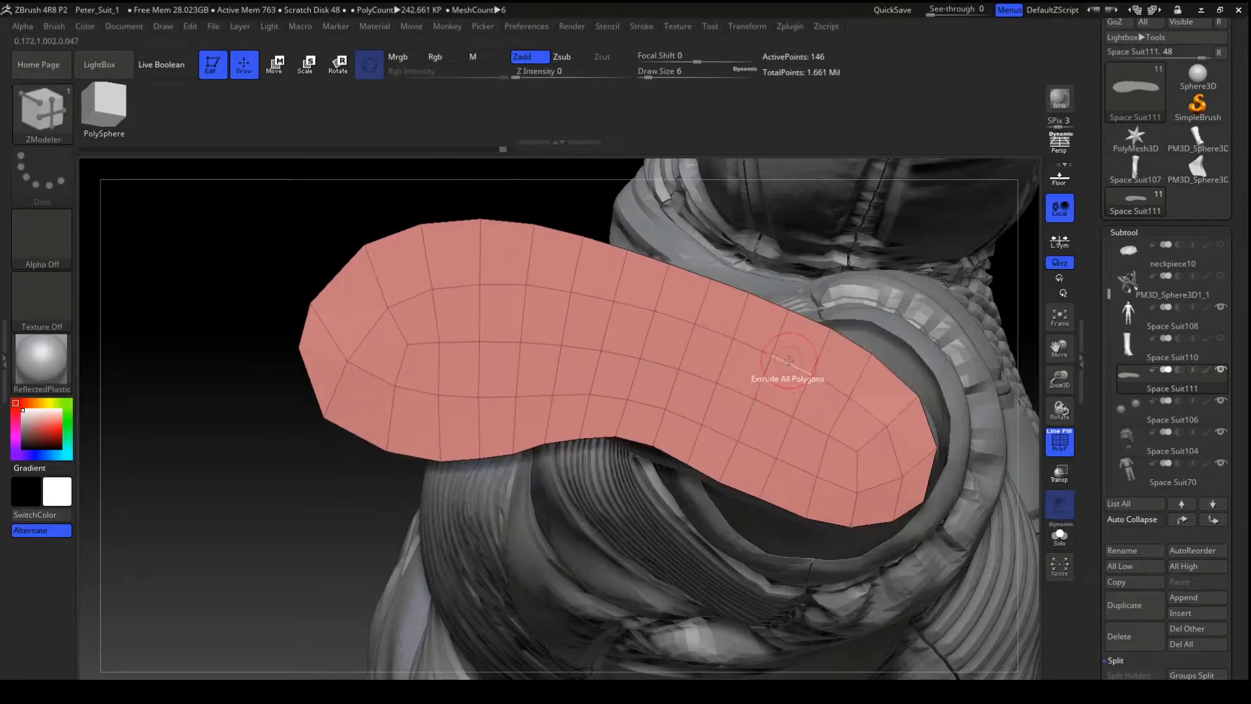
- Mark the heel section of the sole's underside and assign it to its own polygroup, cycling to a clearly distinct colour
{"action": "mouse_move", "coordinate": [777, 408]}
{"action": "left_mouse_down"}
{"action": "mouse_move", "coordinate": [750, 472]}
{"action": "mouse_move", "coordinate": [792, 495]}
{"action": "mouse_move", "coordinate": [920, 466]}
{"action": "mouse_move", "coordinate": [881, 396]}
{"action": "mouse_move", "coordinate": [850, 383]}
{"action": "mouse_move", "coordinate": [824, 443]}
{"action": "mouse_move", "coordinate": [846, 432]}
{"action": "left_mouse_up"}
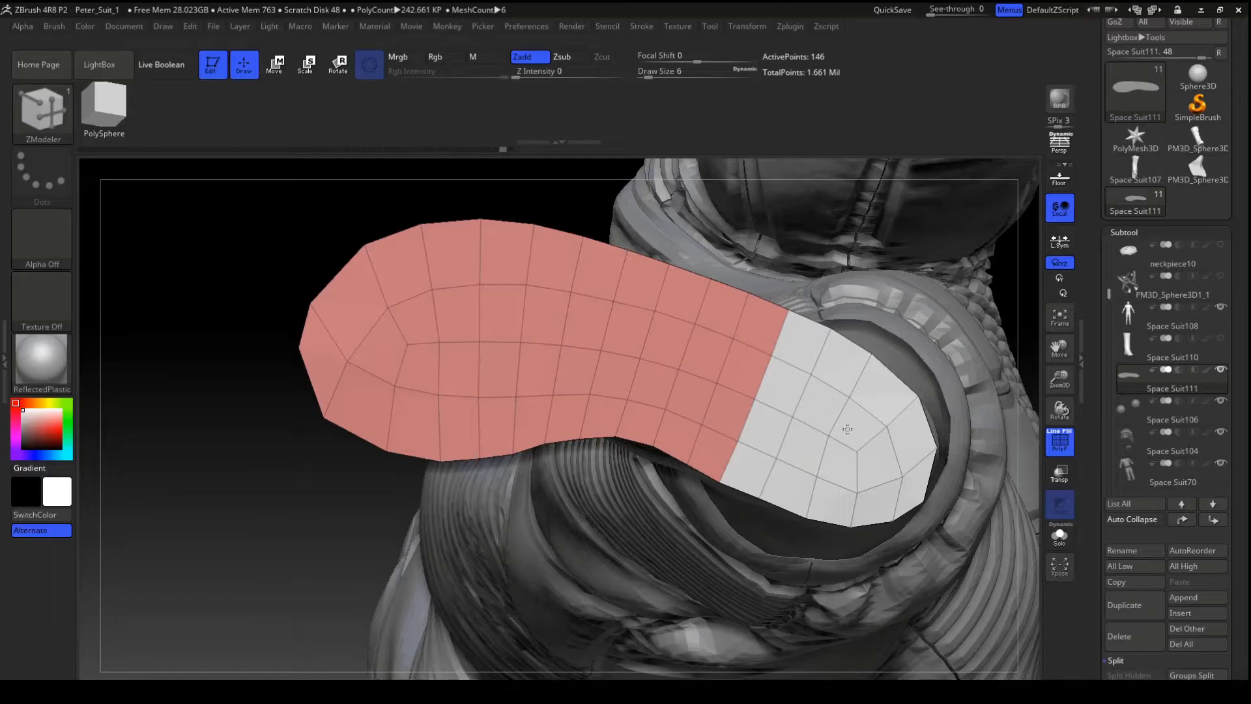
{"action": "left_click", "coordinate": [848, 429]}
{"action": "left_click", "coordinate": [848, 428]}
{"action": "left_click", "coordinate": [847, 429]}
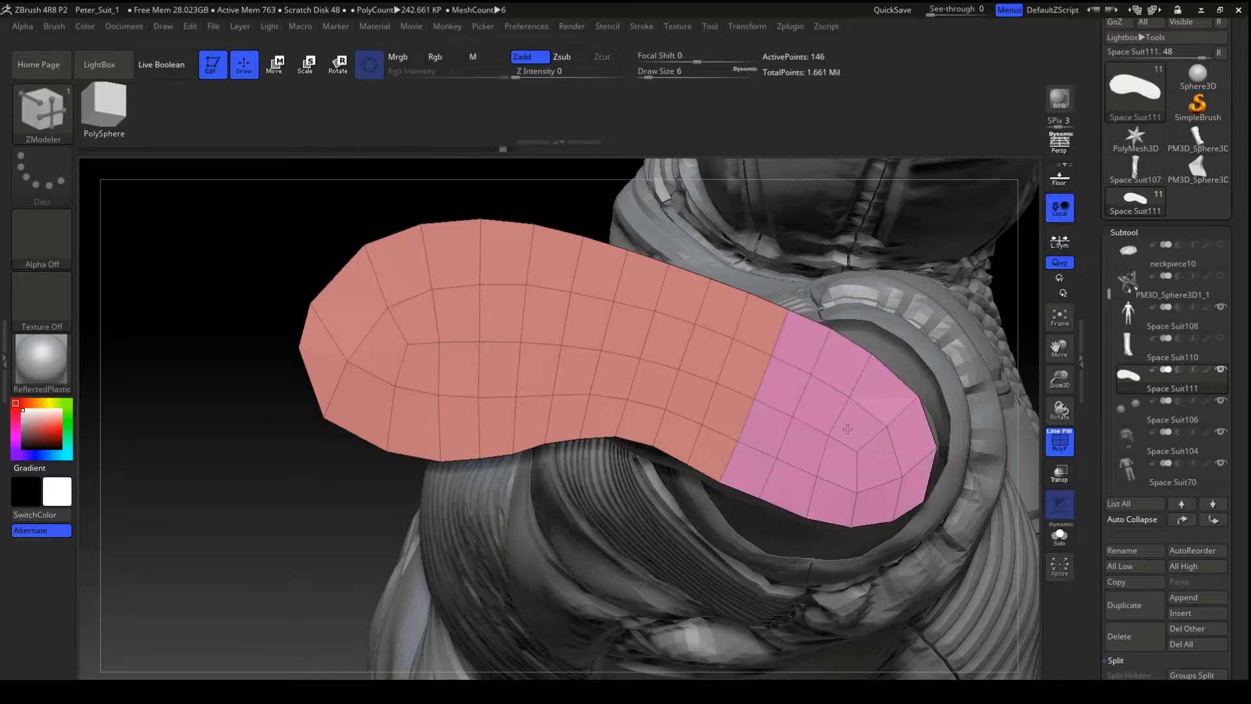
{"action": "left_click", "coordinate": [847, 429]}
{"action": "left_click", "coordinate": [847, 429]}
{"action": "left_click", "coordinate": [847, 429]}
{"action": "left_click", "coordinate": [847, 429]}
{"action": "left_click", "coordinate": [847, 429]}
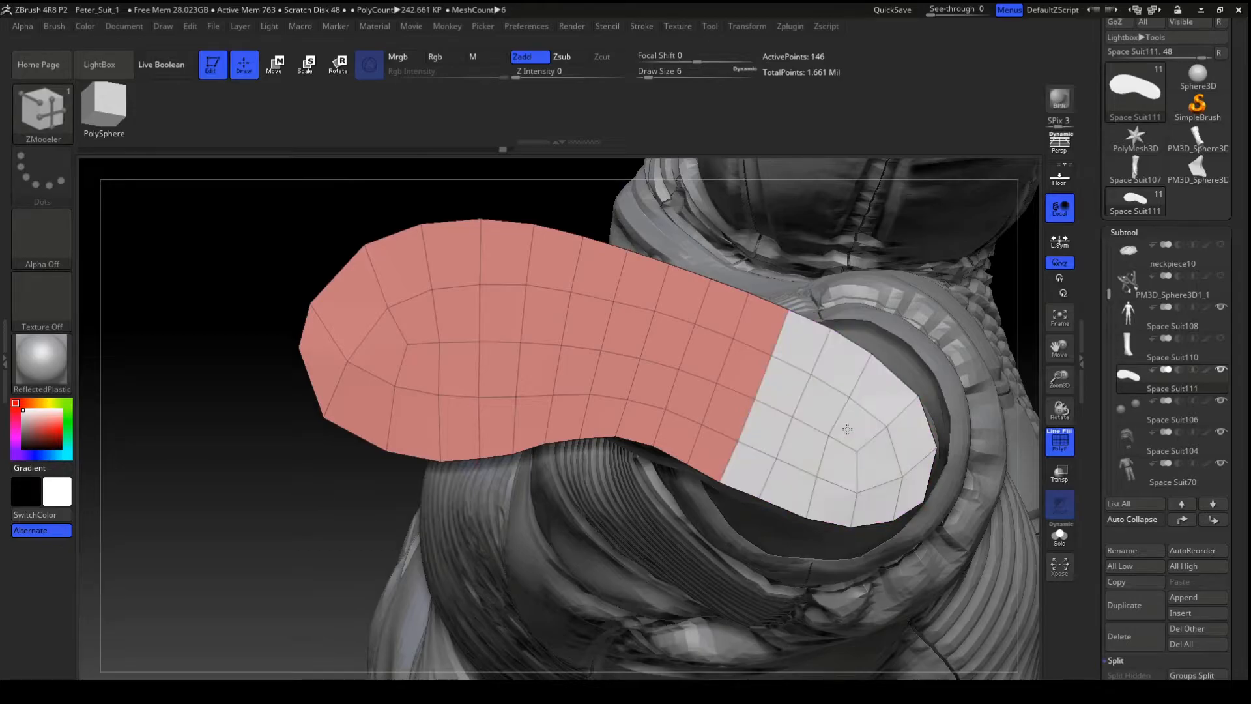
{"action": "left_click", "coordinate": [847, 429]}
{"action": "left_click", "coordinate": [847, 429]}
{"action": "left_click", "coordinate": [848, 428]}
{"action": "left_click", "coordinate": [847, 429]}
{"action": "left_click", "coordinate": [848, 429]}
{"action": "left_click", "coordinate": [847, 429]}
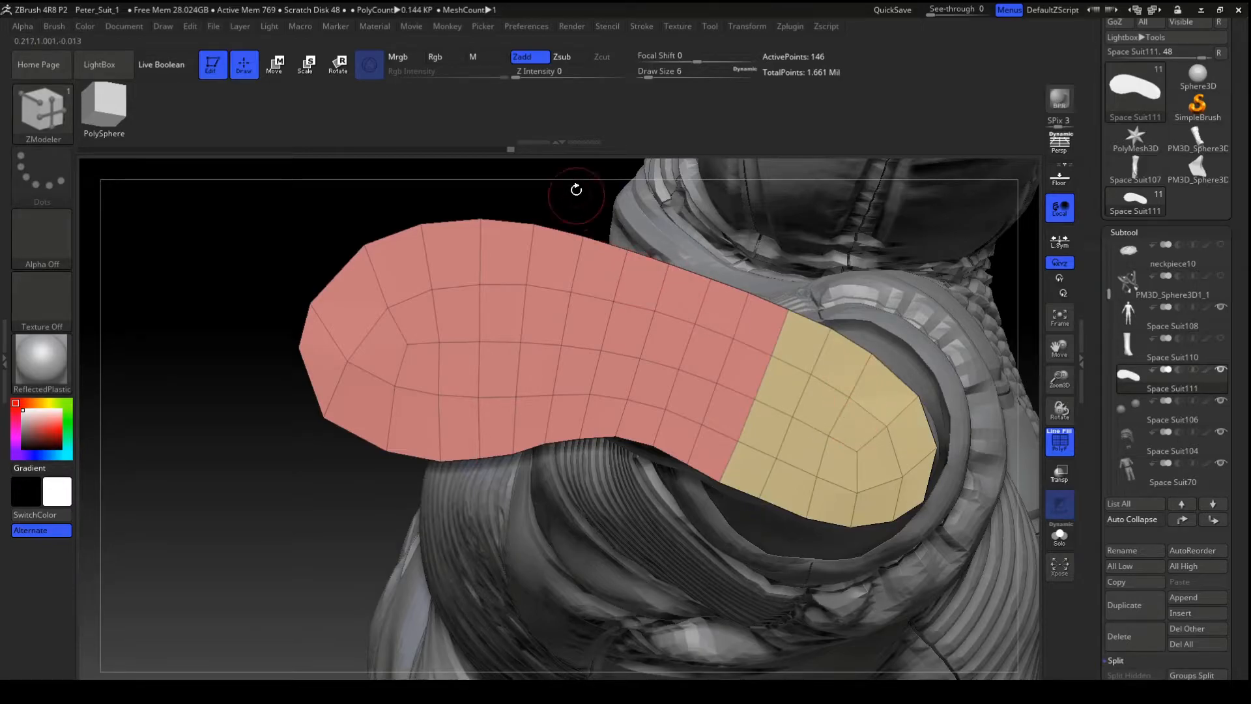
- Add the forefoot section of the sole's underside to the heel's polygroup, leaving a two-row strip at the arch in the original group
{"action": "left_click_drag", "start_coordinate": [254, 293], "coordinate": [314, 363]}
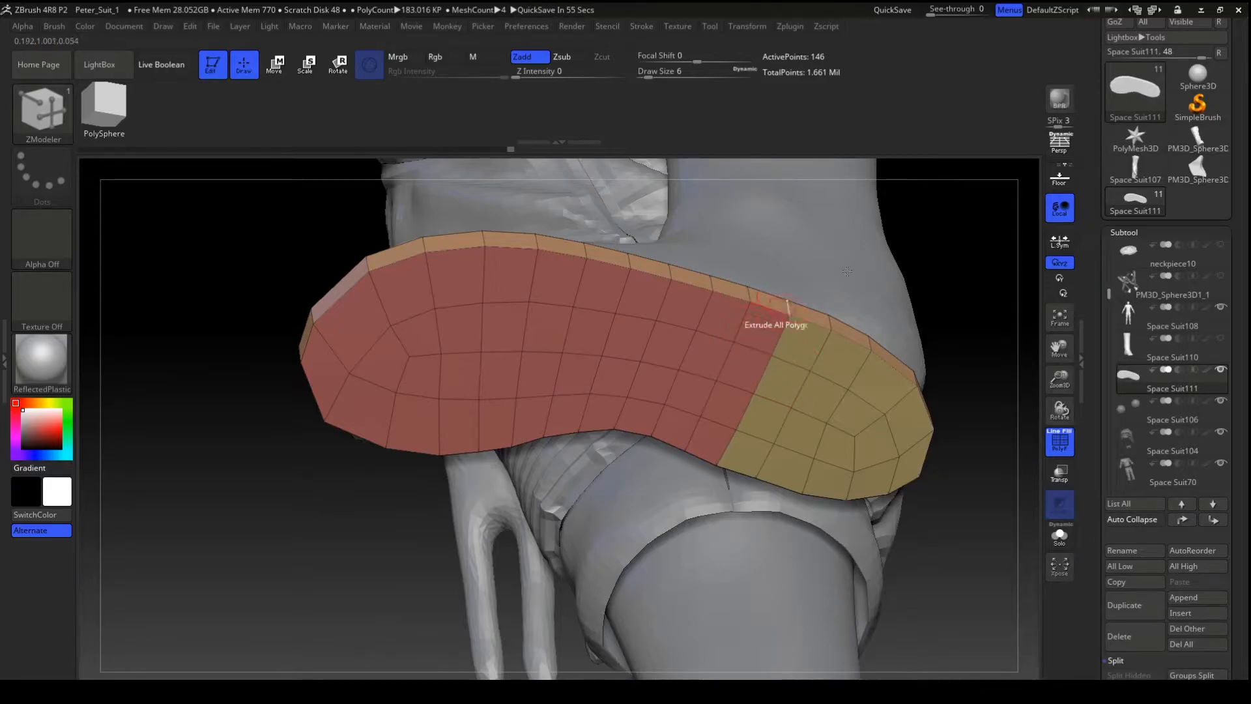
{"action": "left_click_drag", "start_coordinate": [999, 246], "coordinate": [677, 323]}
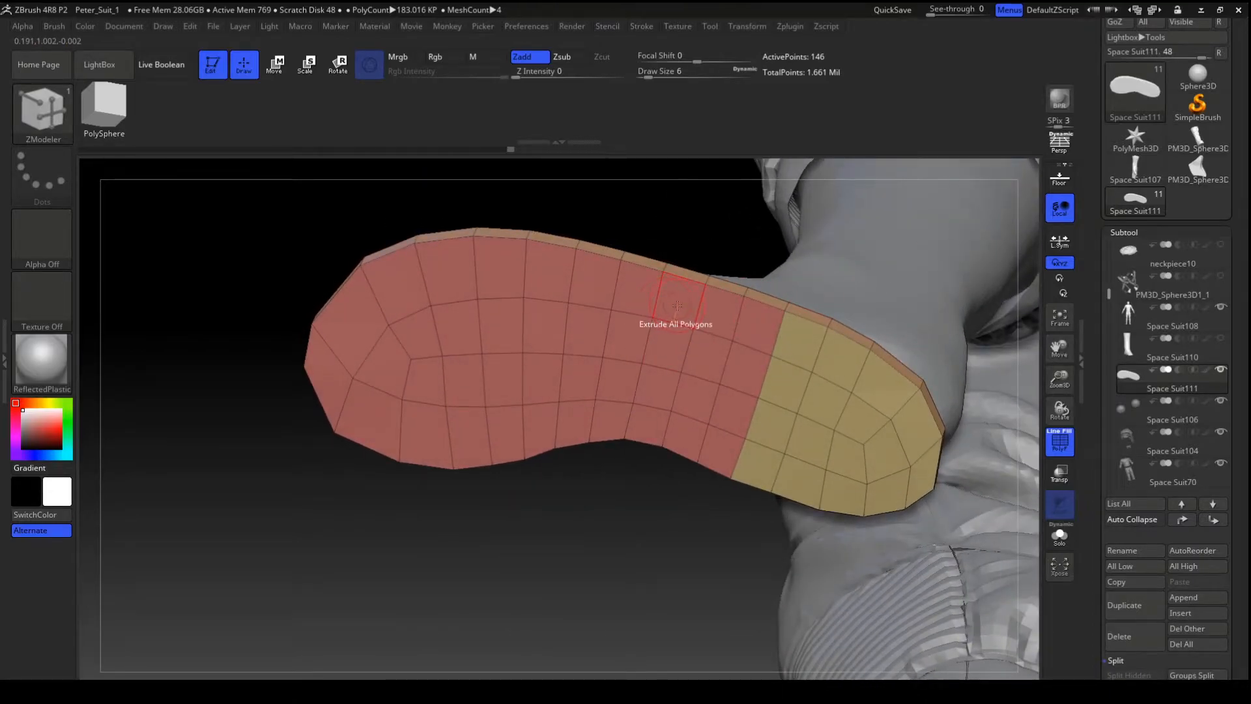
{"action": "mouse_move", "coordinate": [677, 306]}
{"action": "left_mouse_down", "text": "shift"}
{"action": "mouse_move", "coordinate": [495, 274]}
{"action": "mouse_move", "coordinate": [394, 314]}
{"action": "mouse_move", "coordinate": [346, 358]}
{"action": "mouse_move", "coordinate": [398, 449]}
{"action": "mouse_move", "coordinate": [641, 436]}
{"action": "mouse_move", "coordinate": [657, 389]}
{"action": "mouse_move", "coordinate": [577, 333]}
{"action": "mouse_move", "coordinate": [425, 336]}
{"action": "mouse_move", "coordinate": [401, 368]}
{"action": "mouse_move", "coordinate": [615, 384]}
{"action": "left_mouse_up", "text": "shift"}
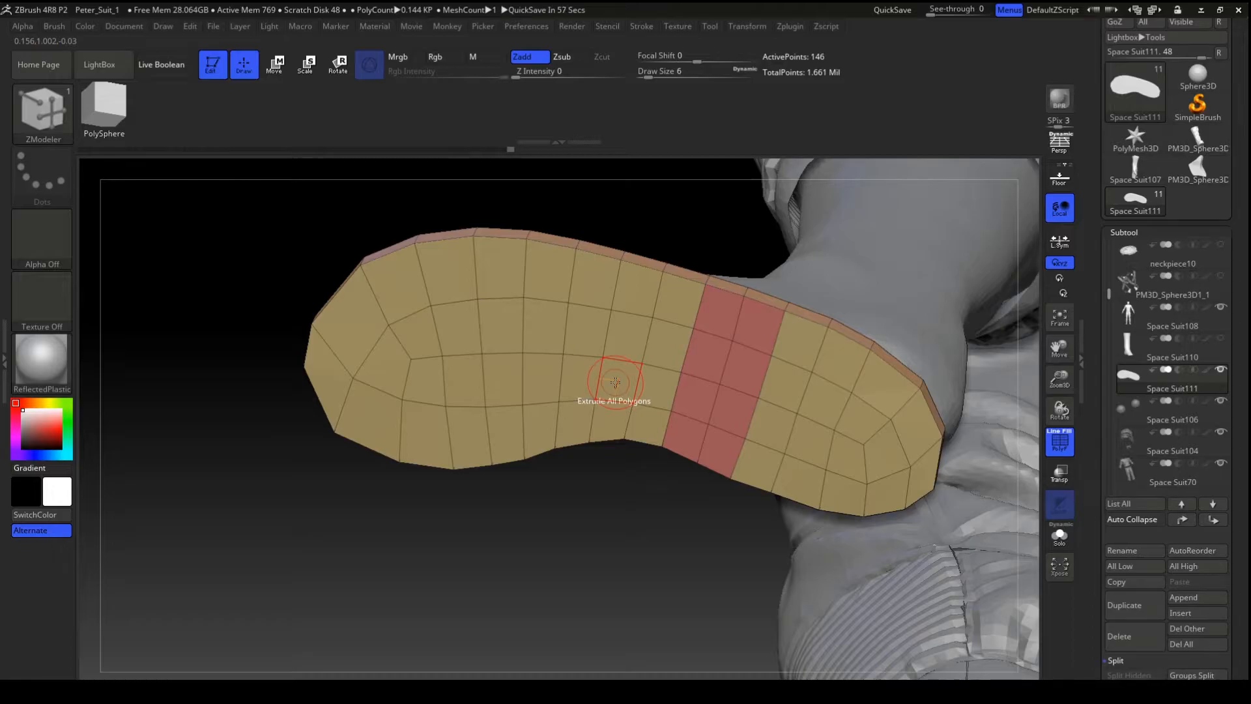
- Set the Extrude target to Polygroup All and extrude the forefoot and heel sections downward, leaving a gap at the arch
{"action": "key", "text": "space"}
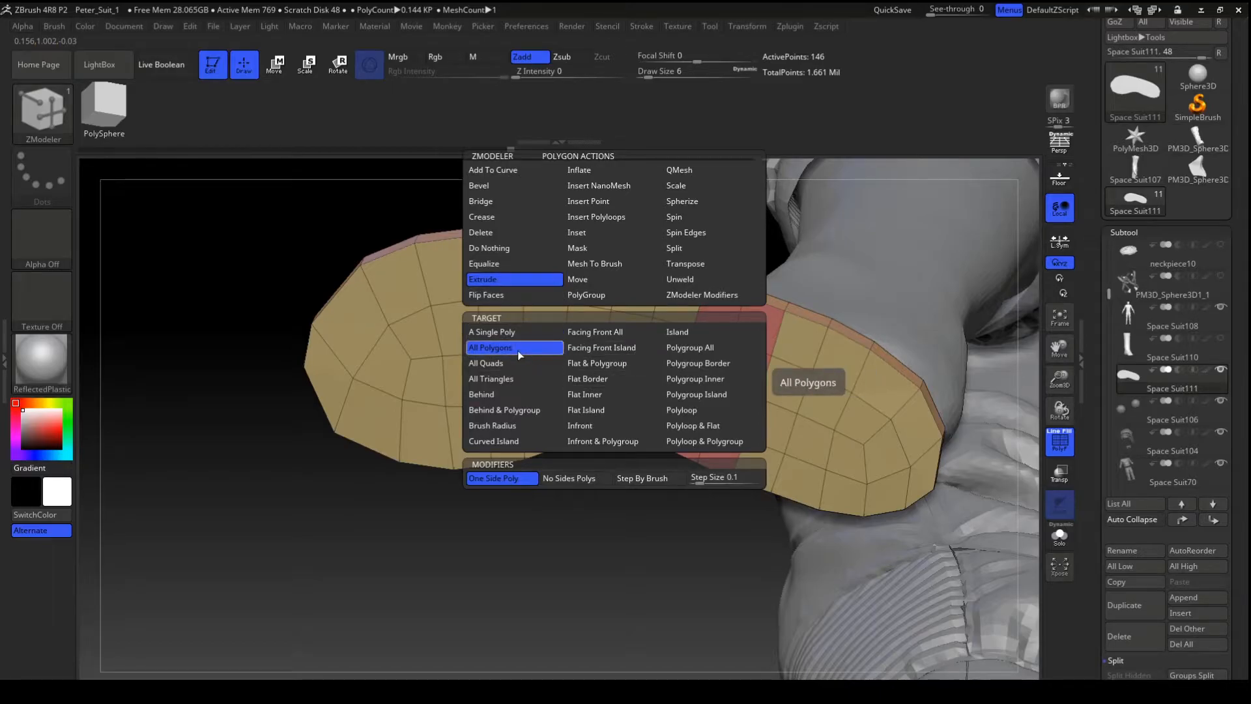
{"action": "left_click", "coordinate": [717, 346]}
{"action": "left_click_drag", "start_coordinate": [545, 330], "coordinate": [385, 462]}
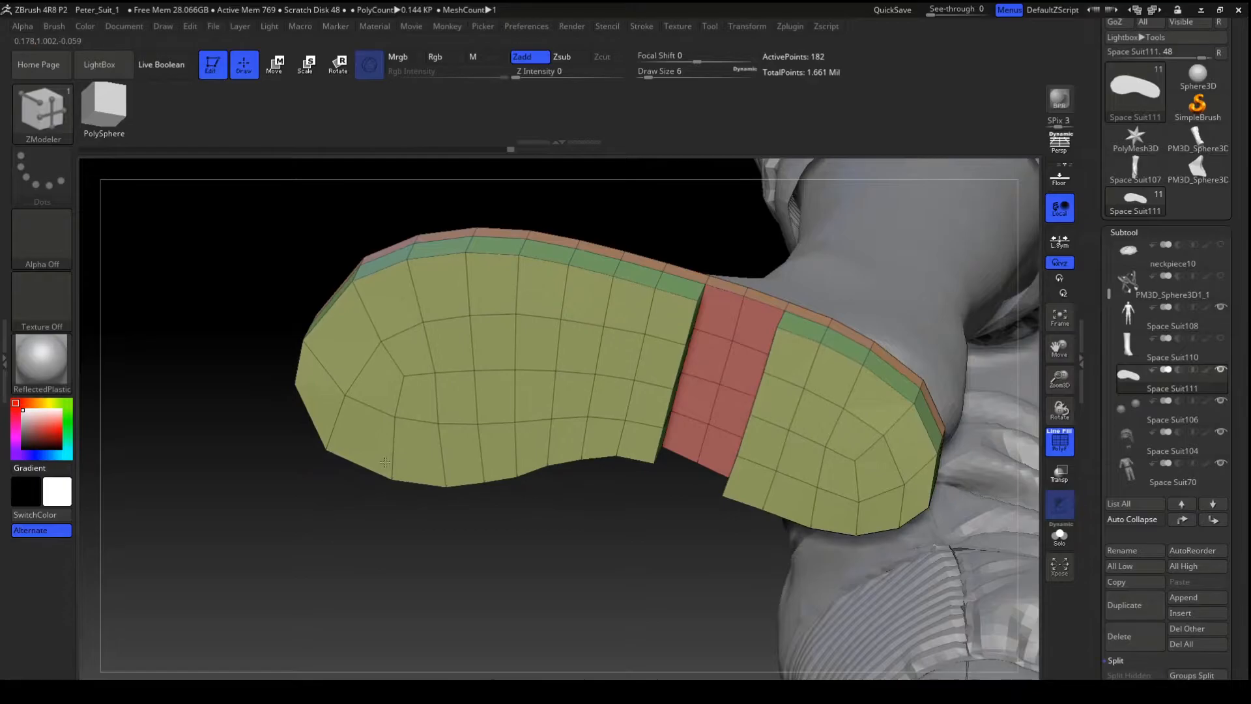
- Switch the ZModeler polygon action to Inset with the Inset Region modifier and the A Single Poly target
{"action": "left_click_drag", "start_coordinate": [570, 551], "coordinate": [575, 653]}
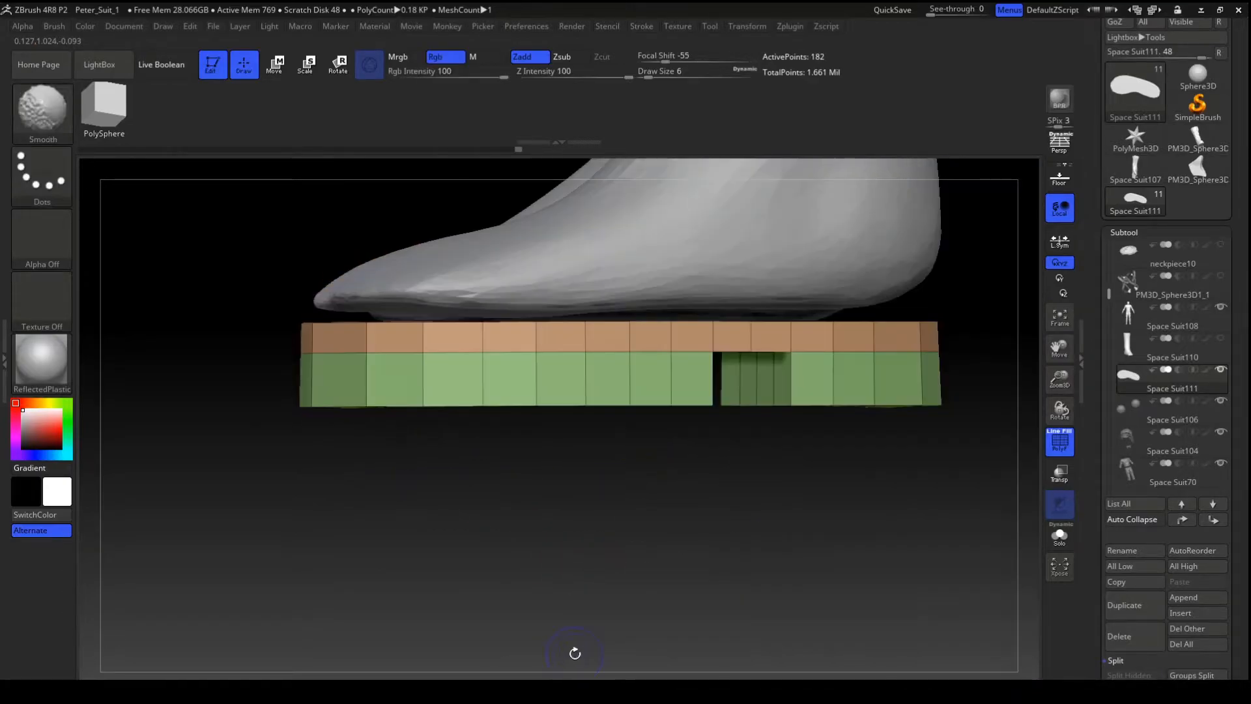
{"action": "mouse_move", "coordinate": [685, 534]}
{"action": "left_mouse_down", "text": "alt"}
{"action": "mouse_move", "coordinate": [567, 547]}
{"action": "mouse_move", "coordinate": [583, 549]}
{"action": "left_mouse_up", "text": "alt"}
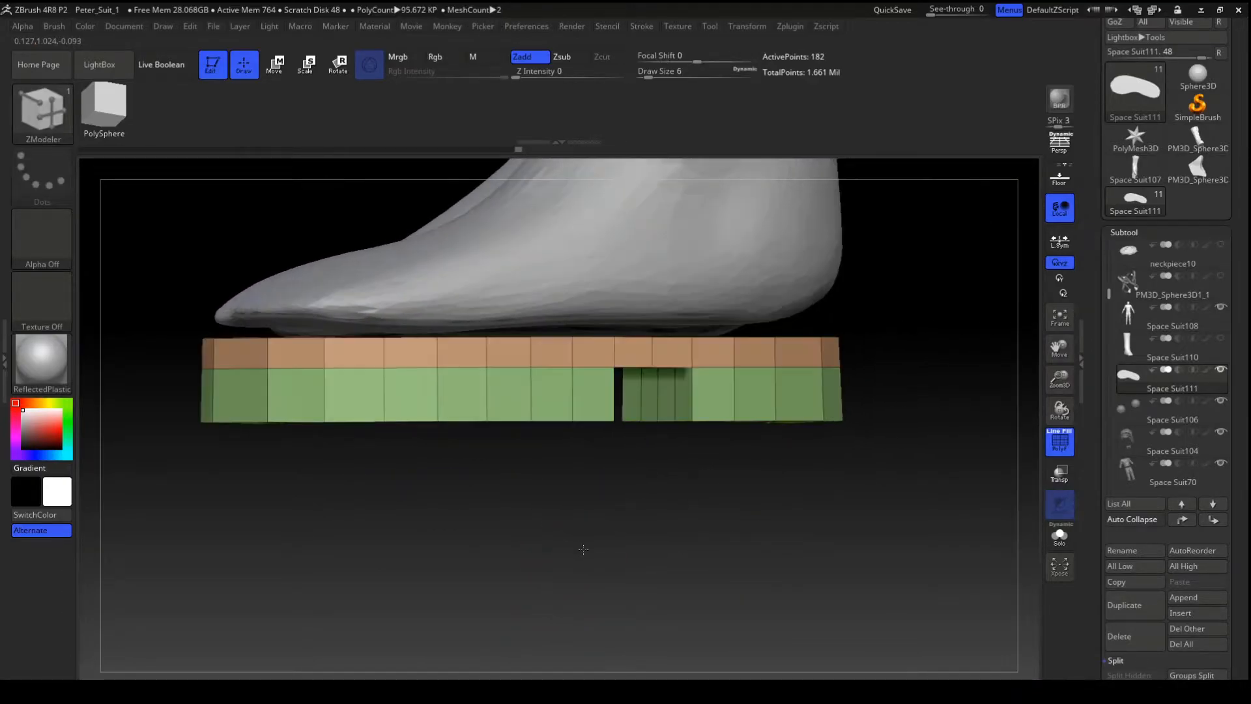
{"action": "left_click_drag", "start_coordinate": [703, 573], "coordinate": [629, 561]}
{"action": "mouse_move", "coordinate": [674, 575]}
{"action": "left_mouse_down", "text": "alt"}
{"action": "mouse_move", "coordinate": [808, 557]}
{"action": "mouse_move", "coordinate": [670, 597]}
{"action": "left_mouse_up", "text": "alt"}
{"action": "key", "text": "space"}
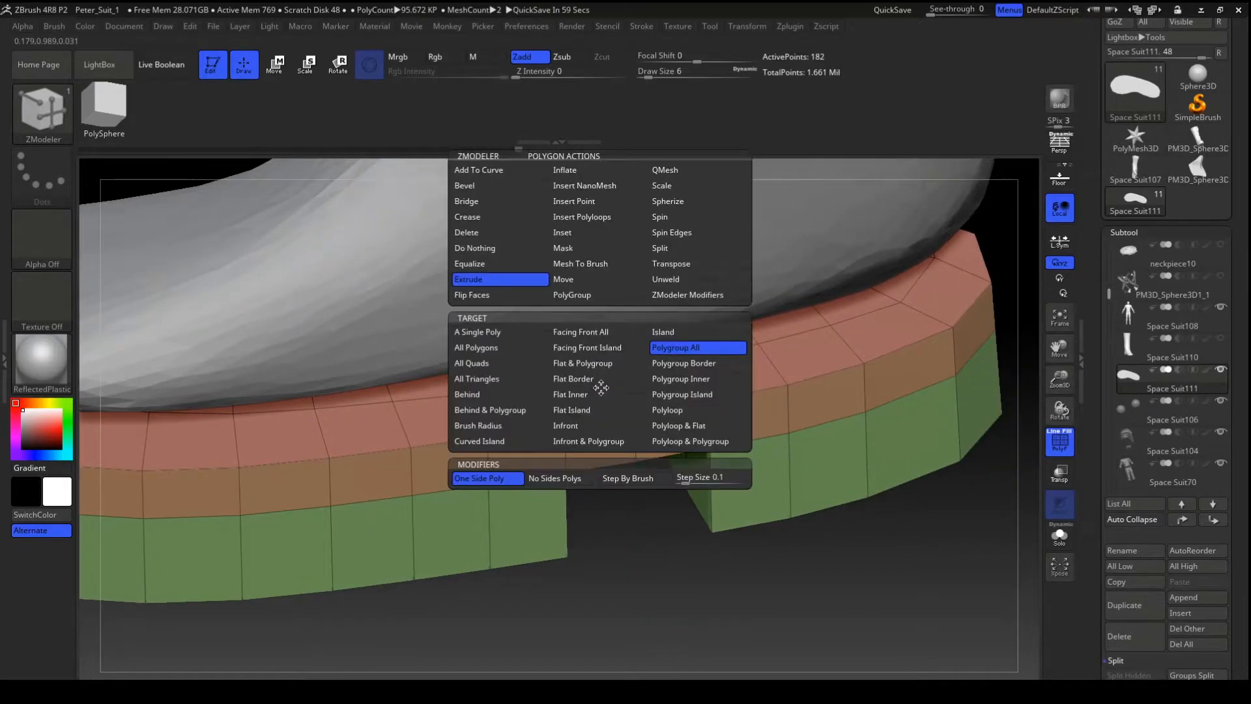
{"action": "left_click", "coordinate": [589, 236]}
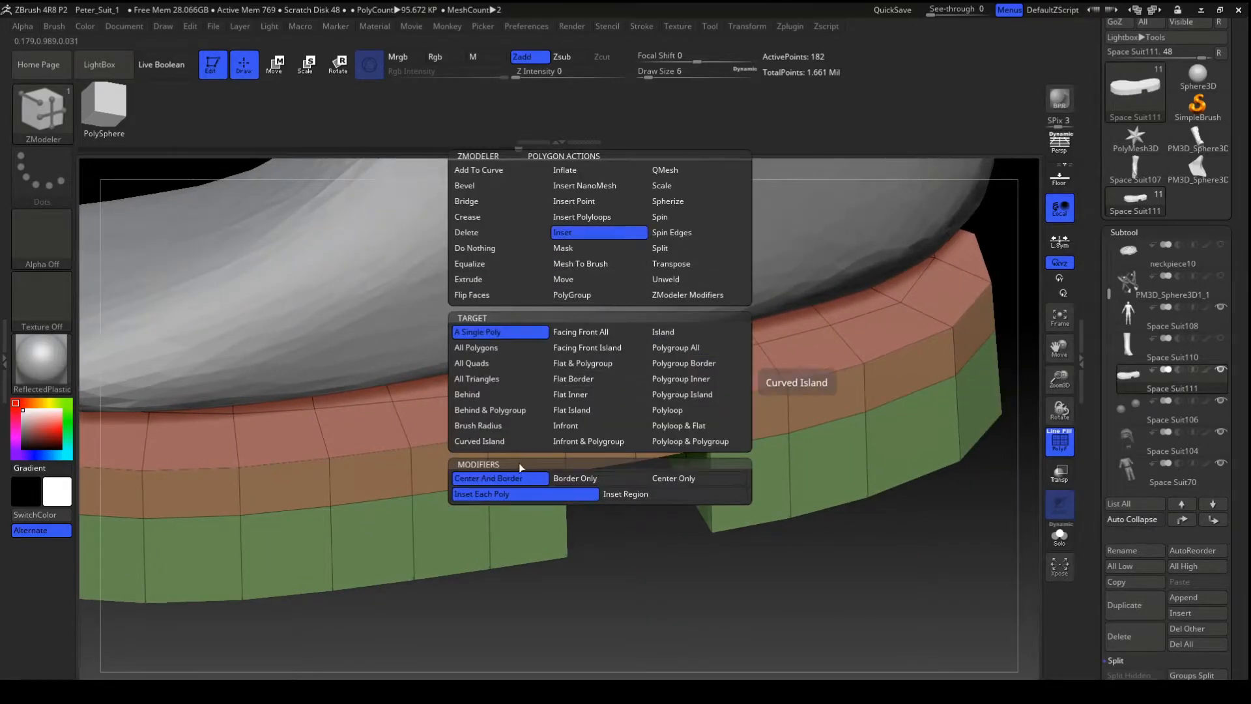
{"action": "left_click", "coordinate": [627, 494]}
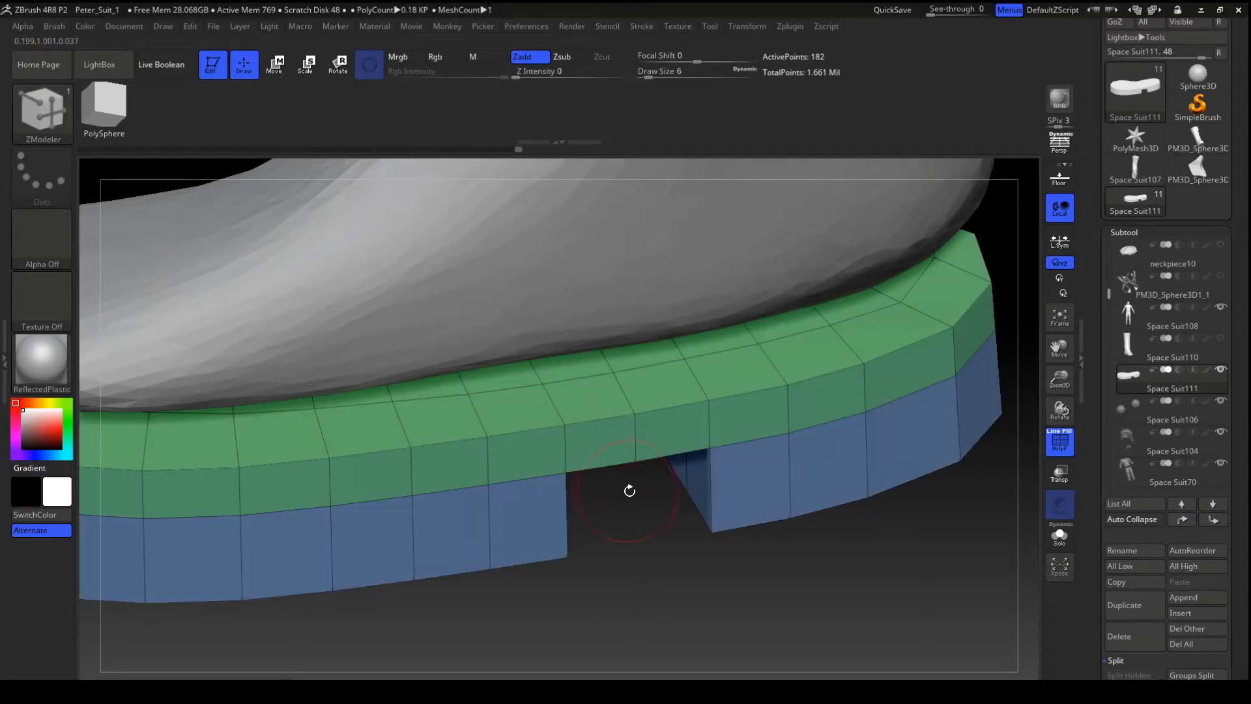
{"action": "key", "text": "ctrl+z"}
{"action": "key", "text": "space"}
{"action": "left_click", "coordinate": [481, 337]}
{"action": "left_click", "coordinate": [591, 412]}
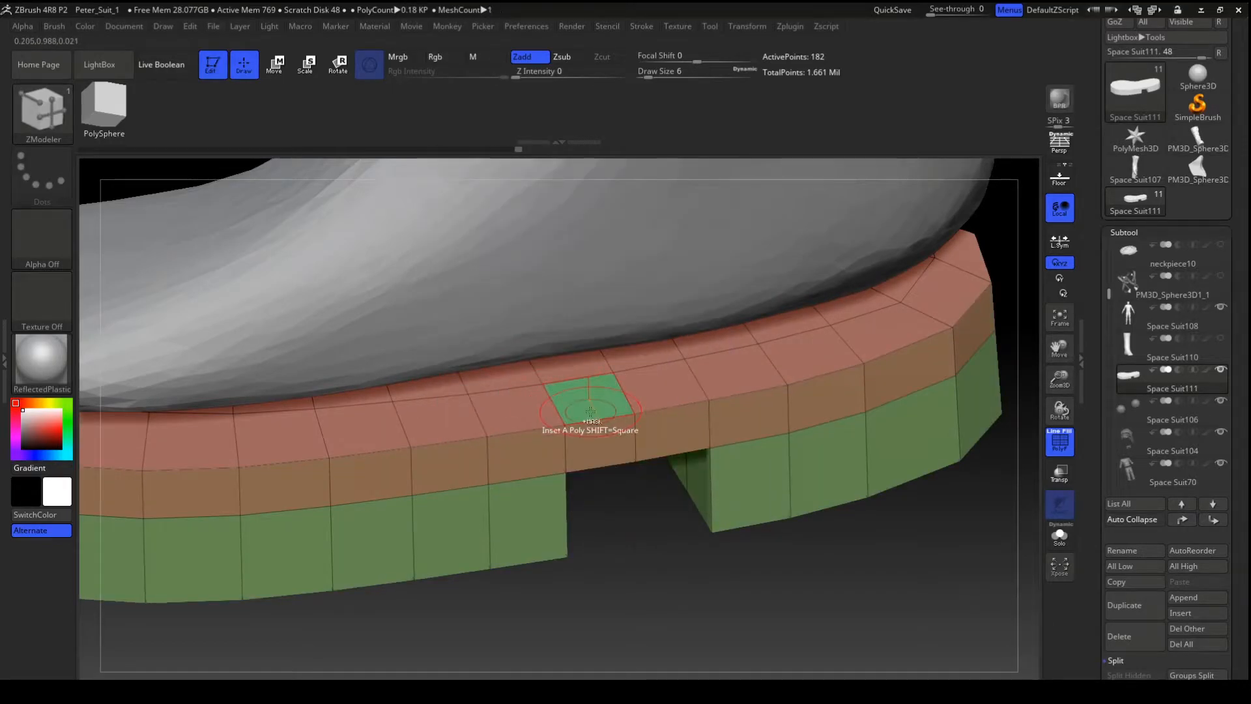
- Try insetting the sole with the Polygroup Border and Polyloop & Flat targets, undoing each attempt
{"action": "key", "text": "space"}
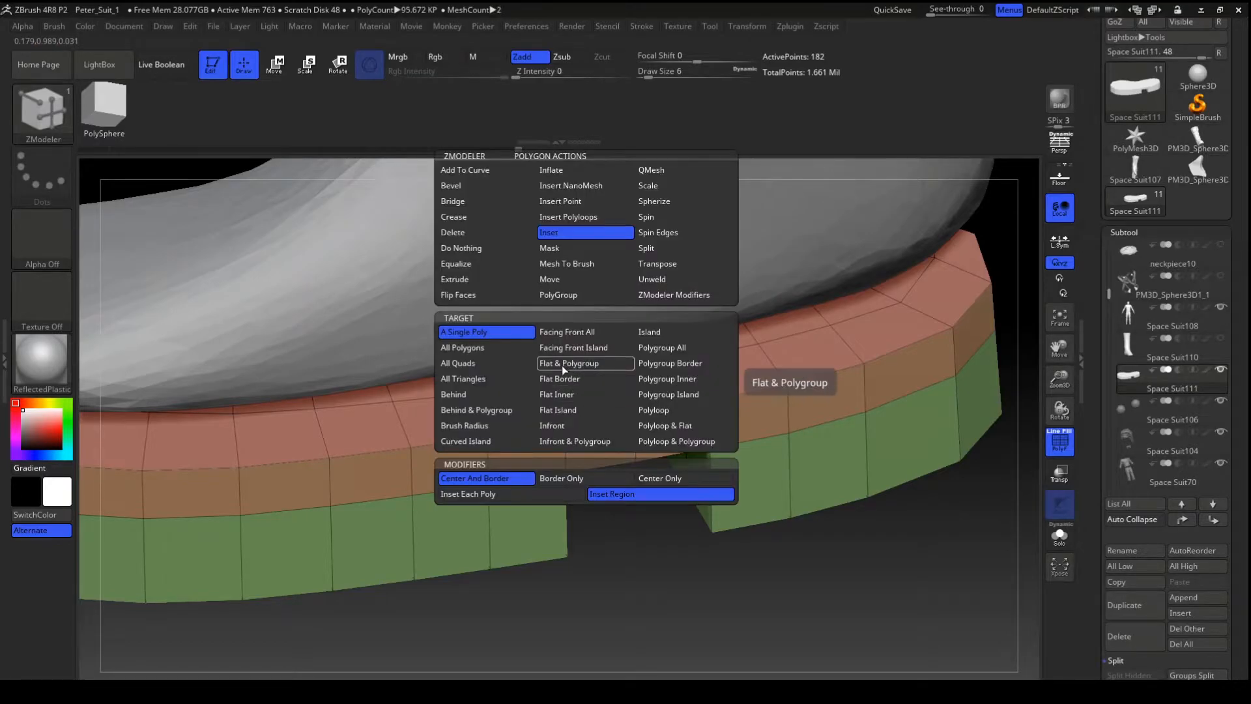
{"action": "left_click", "coordinate": [696, 369]}
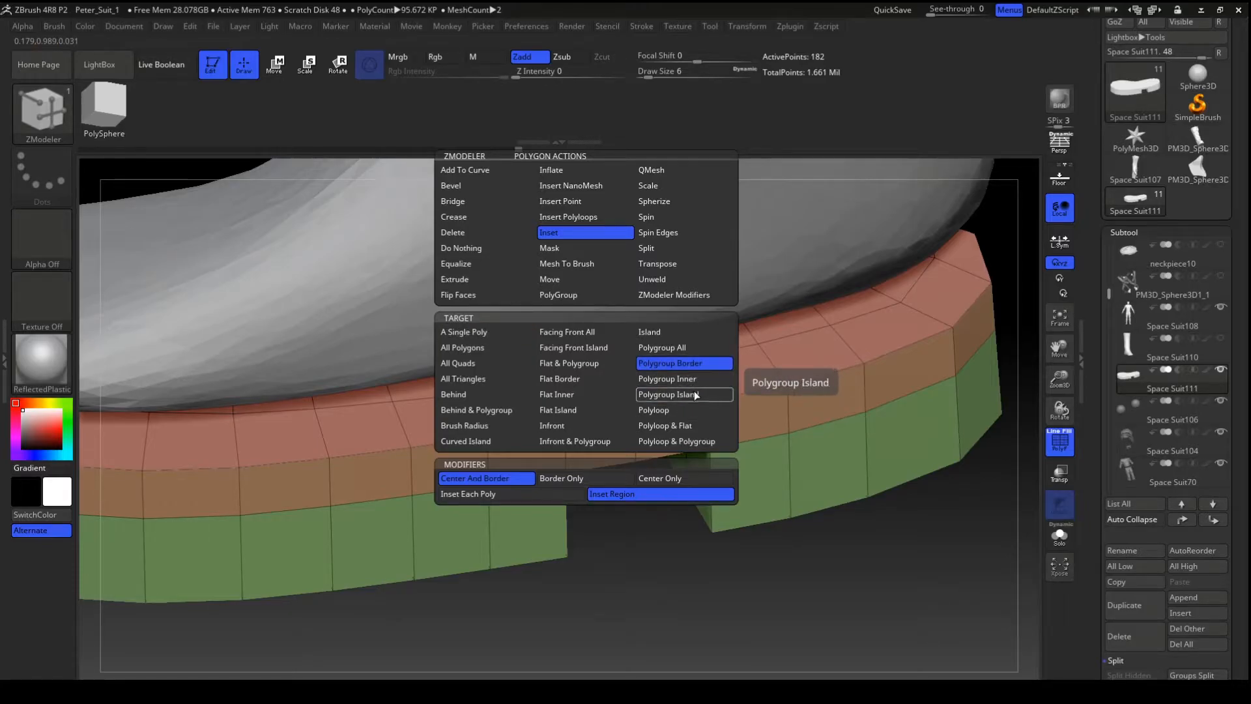
{"action": "left_click_drag", "start_coordinate": [697, 390], "coordinate": [698, 366]}
{"action": "key", "text": "ctrl+z"}
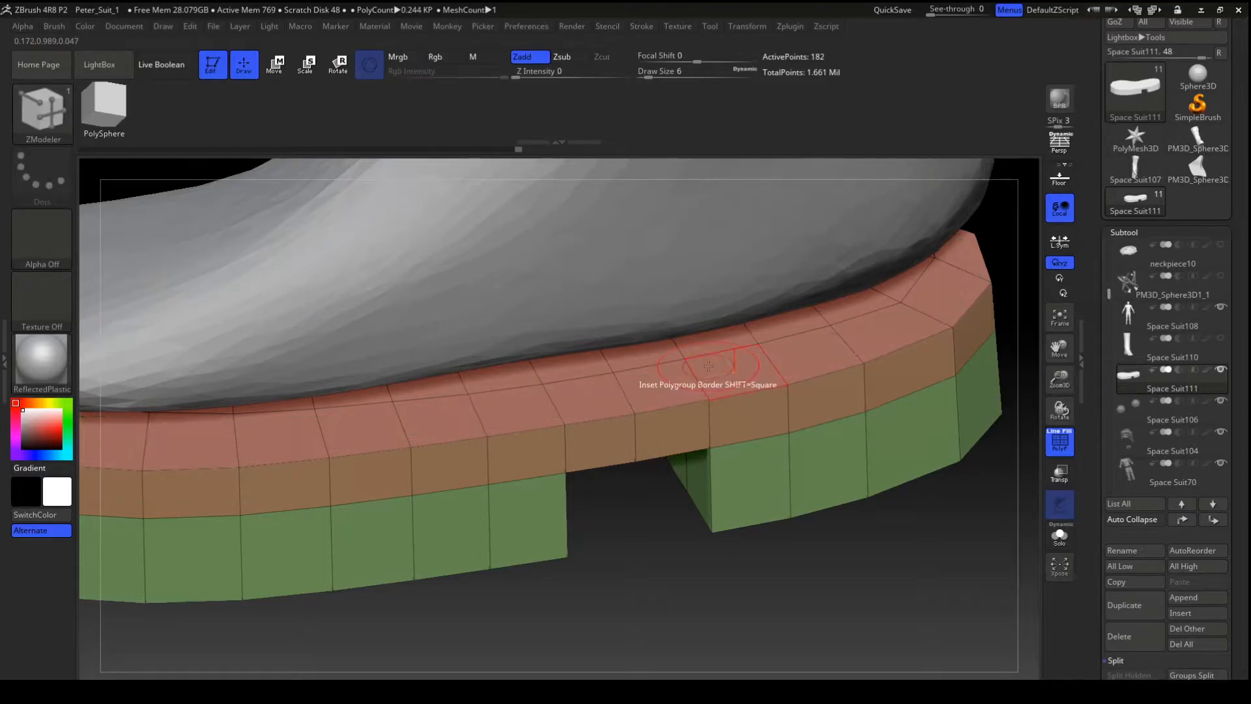
{"action": "key", "text": "space"}
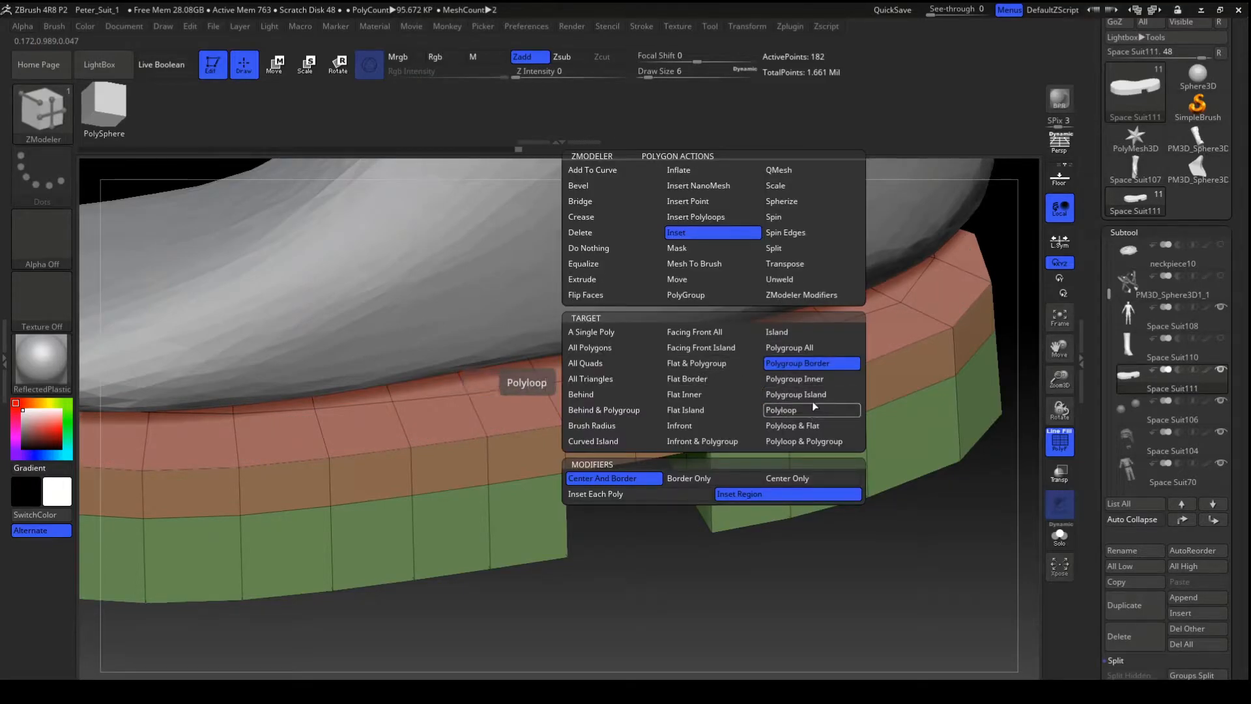
{"action": "left_click", "coordinate": [808, 349]}
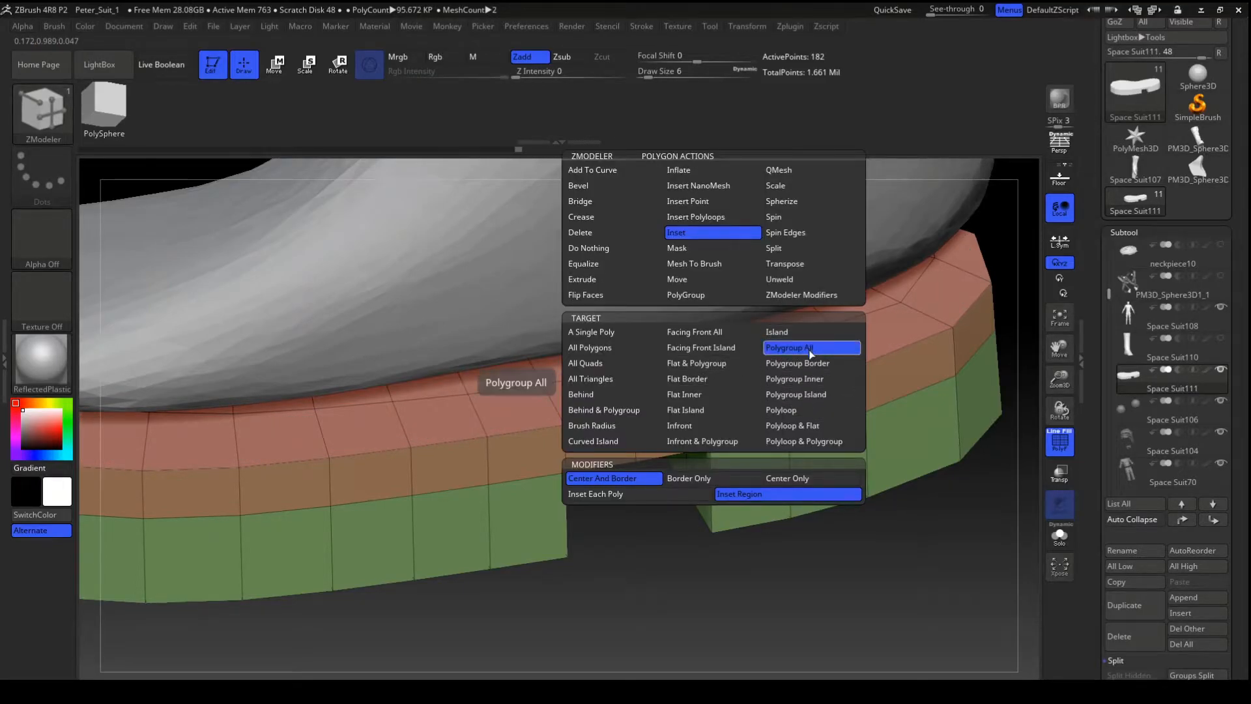
{"action": "left_click", "coordinate": [833, 426]}
{"action": "key", "text": "ctrl+z"}
- Hide the foot subtool Space Suit108 to expose the sole's upper face
{"action": "mouse_move", "coordinate": [613, 544]}
{"action": "left_mouse_down"}
{"action": "mouse_move", "coordinate": [600, 556]}
{"action": "mouse_move", "coordinate": [625, 542]}
{"action": "left_mouse_up"}
{"action": "left_click", "coordinate": [1220, 307]}
{"action": "left_click_drag", "start_coordinate": [678, 590], "coordinate": [833, 509]}
{"action": "key", "text": "f"}
{"action": "mouse_move", "coordinate": [1009, 279]}
{"action": "left_mouse_down"}
{"action": "mouse_move", "coordinate": [947, 262]}
{"action": "mouse_move", "coordinate": [792, 286]}
{"action": "mouse_move", "coordinate": [608, 268]}
{"action": "mouse_move", "coordinate": [437, 319]}
{"action": "mouse_move", "coordinate": [678, 423]}
{"action": "mouse_move", "coordinate": [925, 372]}
{"action": "mouse_move", "coordinate": [937, 317]}
{"action": "mouse_move", "coordinate": [867, 310]}
{"action": "mouse_move", "coordinate": [558, 351]}
{"action": "mouse_move", "coordinate": [486, 312]}
{"action": "left_mouse_up"}
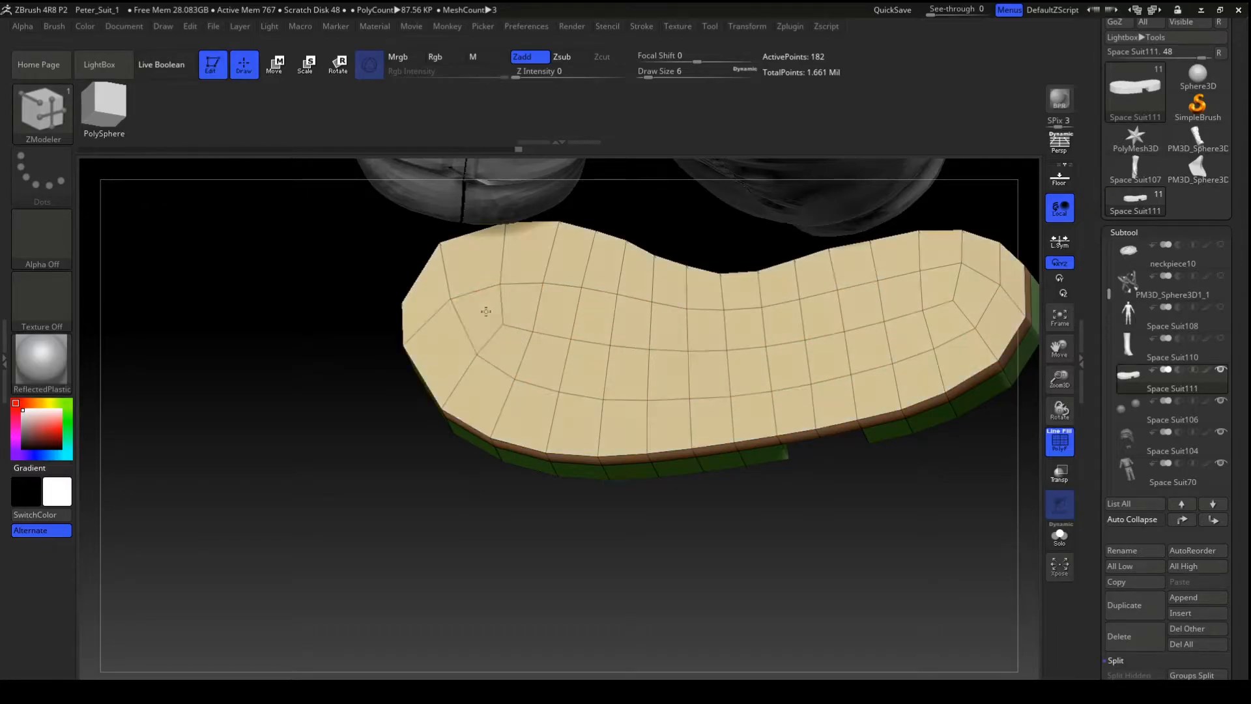
{"action": "left_click_drag", "start_coordinate": [441, 495], "coordinate": [378, 418]}
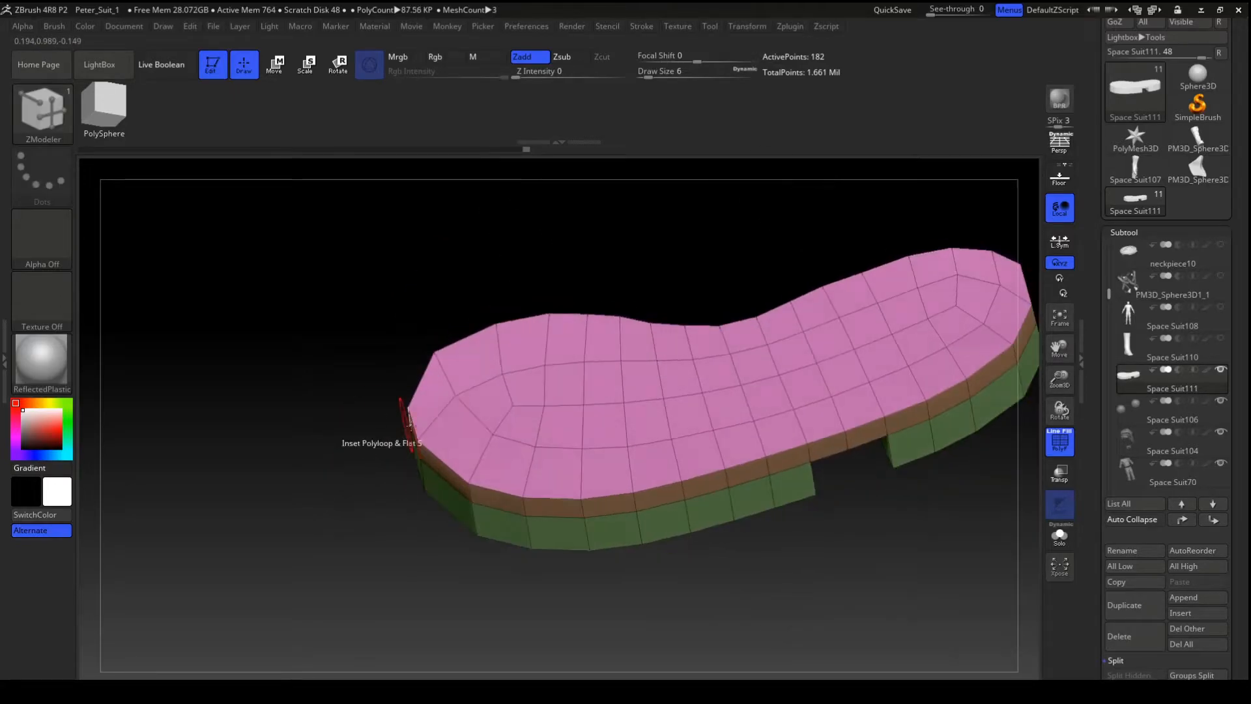
- Try insetting the sole's upper face with the Polyloop & Polygroup target
{"action": "key", "text": "space"}
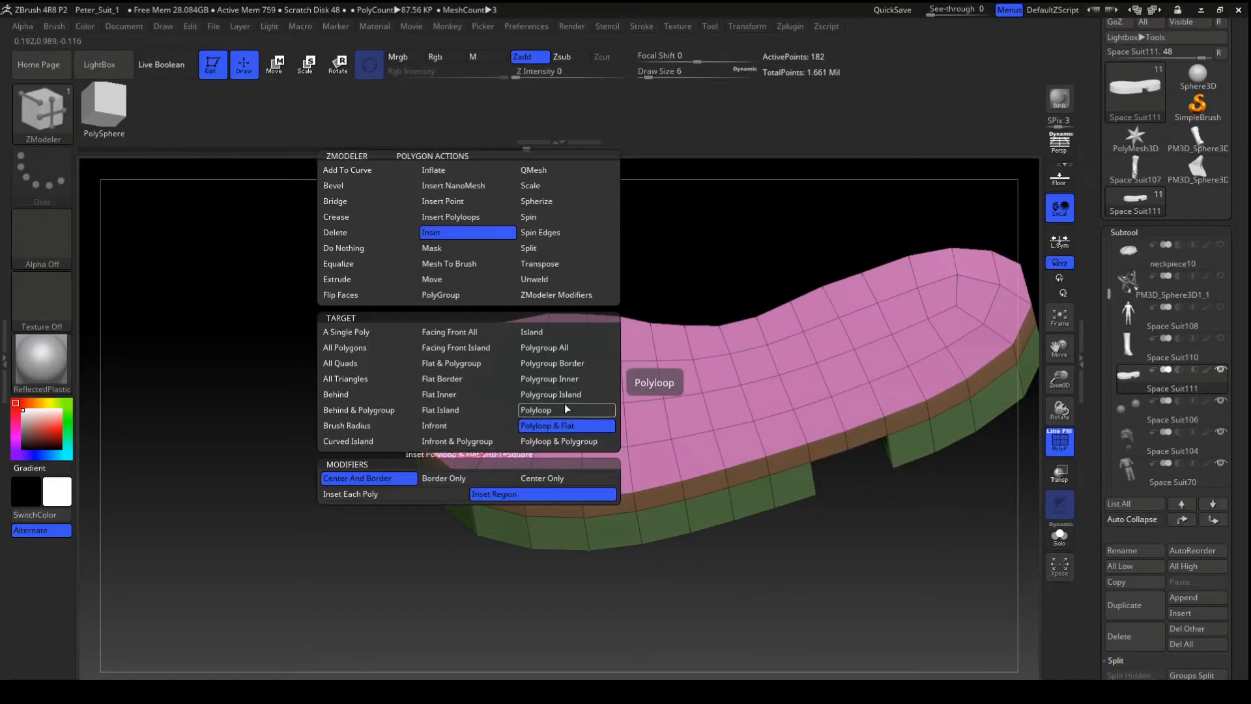
{"action": "left_click", "coordinate": [580, 442]}
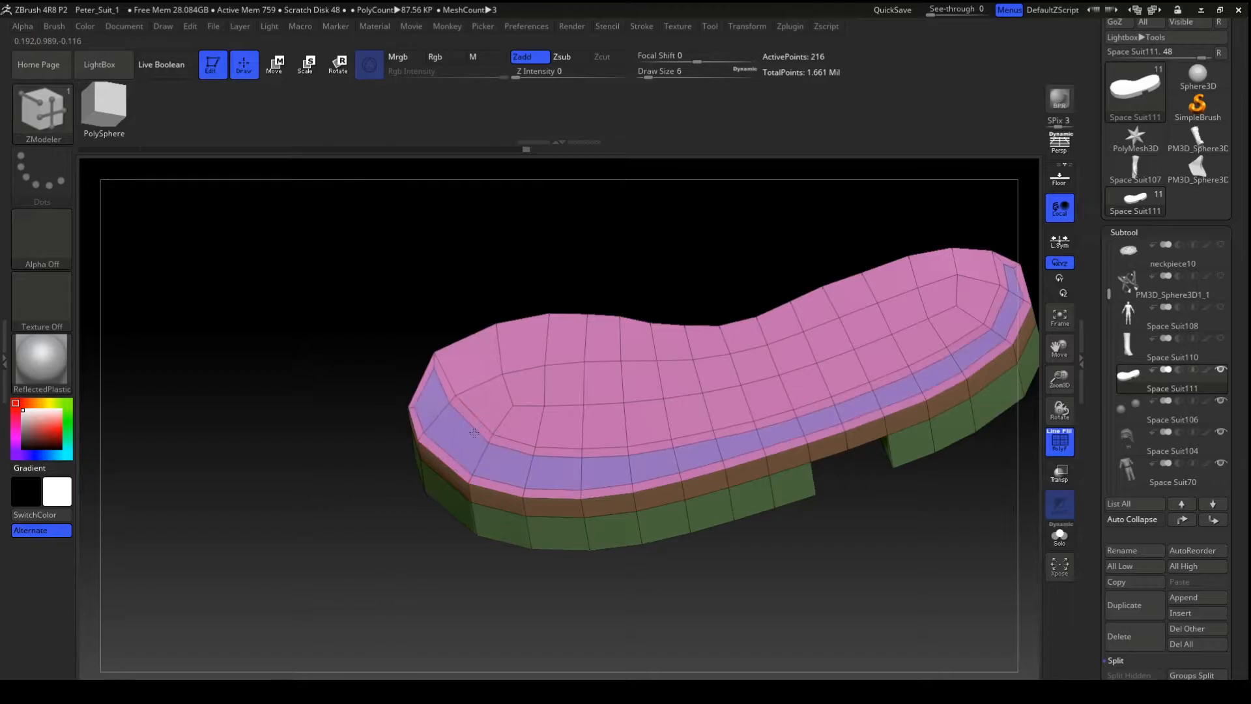
{"action": "key", "text": "space"}
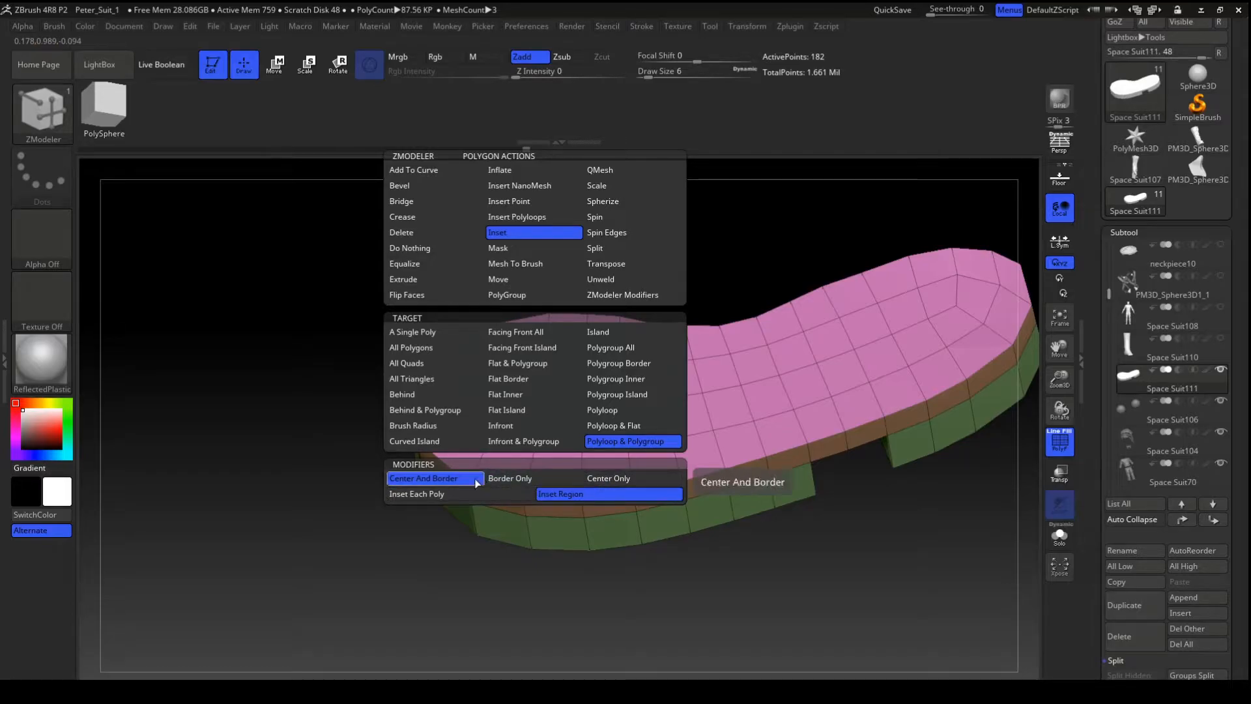
{"action": "key", "text": "space"}
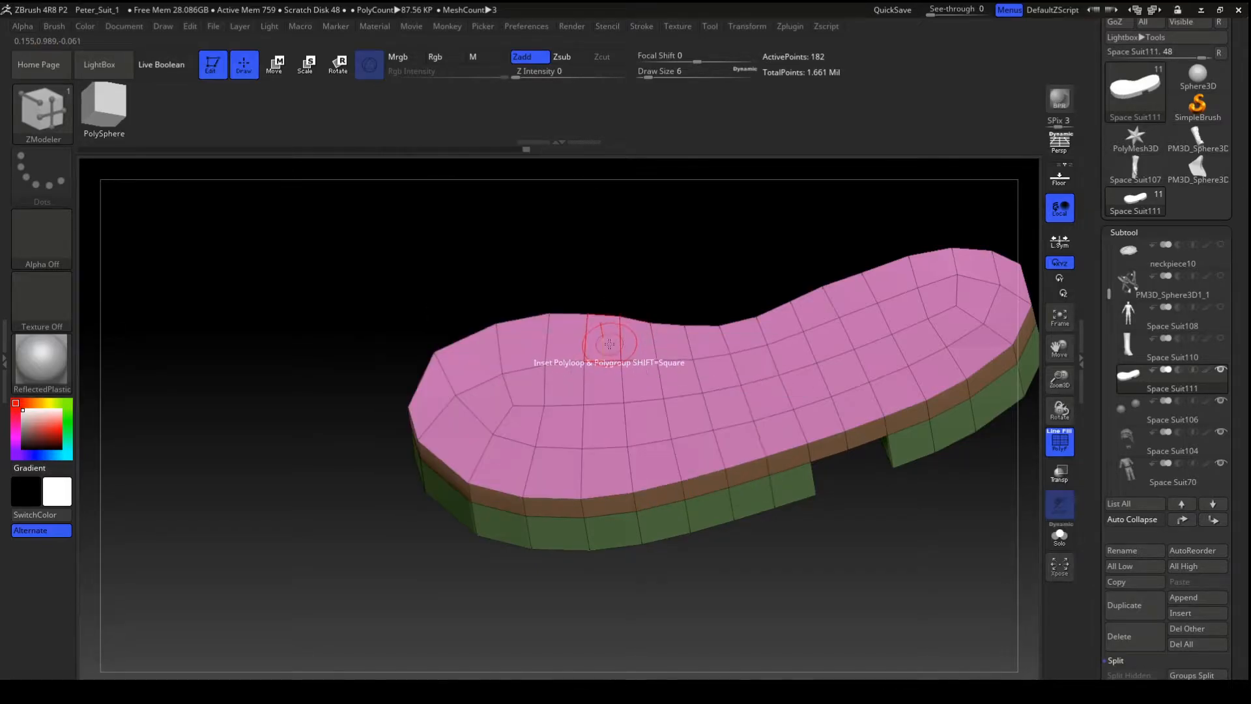
- Set the Inset target to Polygroup All and inset the sole's upper face to leave a thin border around its edge
{"action": "key", "text": "space"}
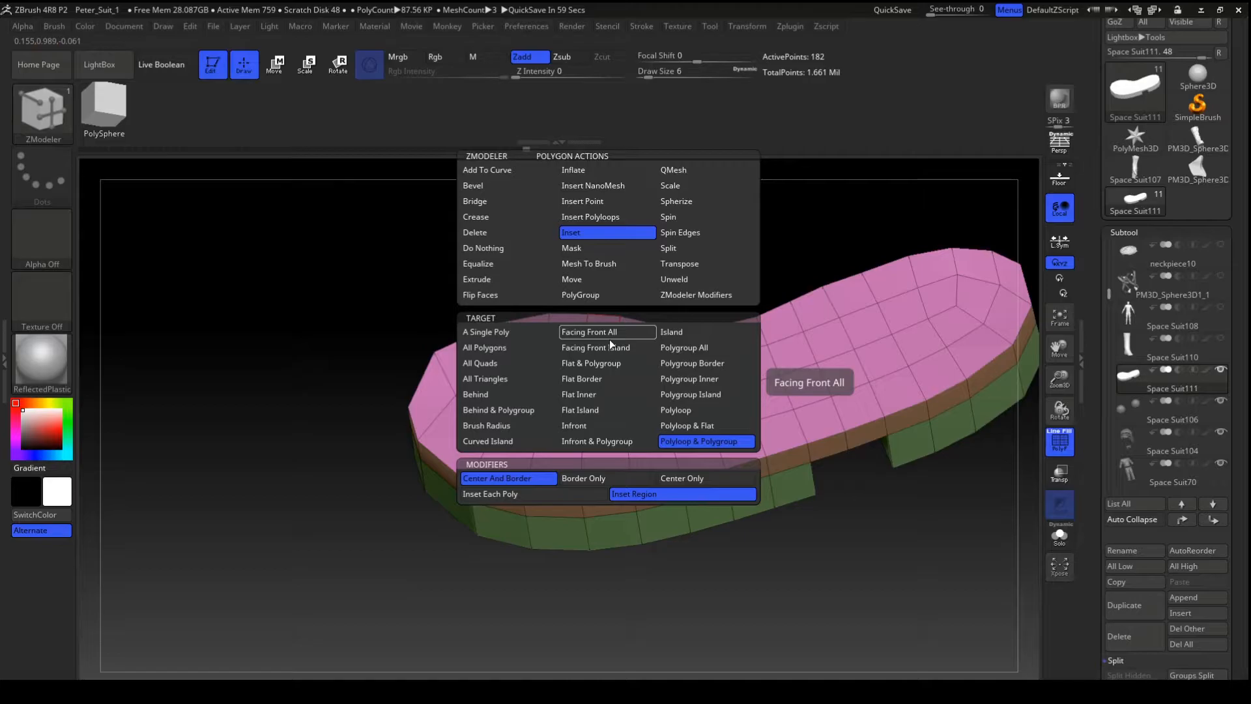
{"action": "left_click", "coordinate": [684, 347]}
{"action": "left_click_drag", "start_coordinate": [643, 382], "coordinate": [667, 385]}
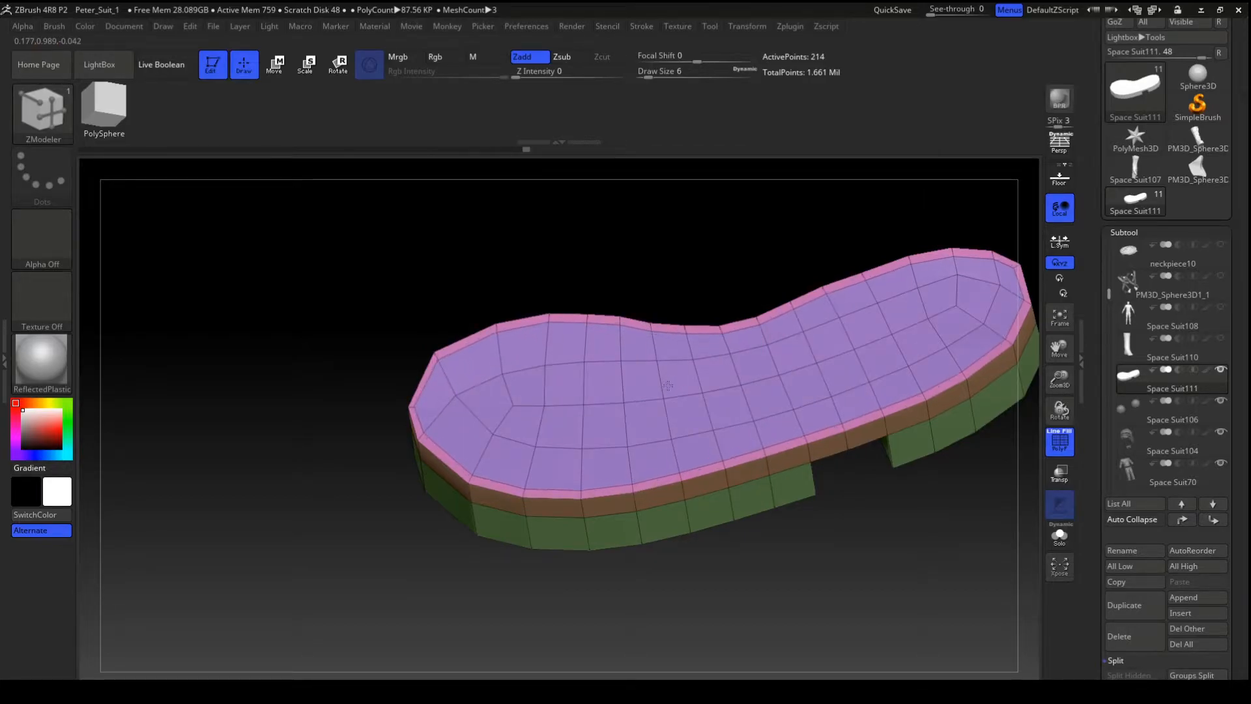
- Switch the polygon action to Extrude with the Polygroup All target and extrude the inset upper face slightly upward
{"action": "key", "text": "space"}
{"action": "left_click", "coordinate": [773, 352]}
{"action": "left_click_drag", "start_coordinate": [776, 589], "coordinate": [847, 585]}
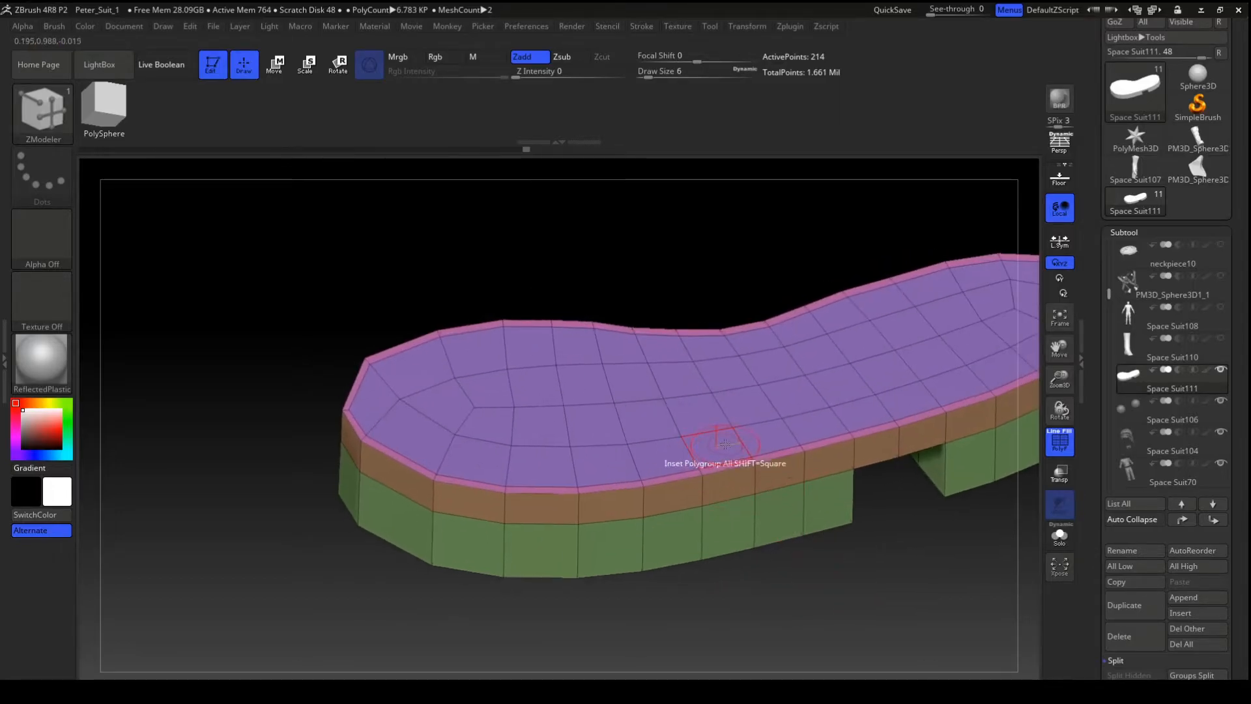
{"action": "key", "text": "space"}
{"action": "left_click", "coordinate": [600, 278]}
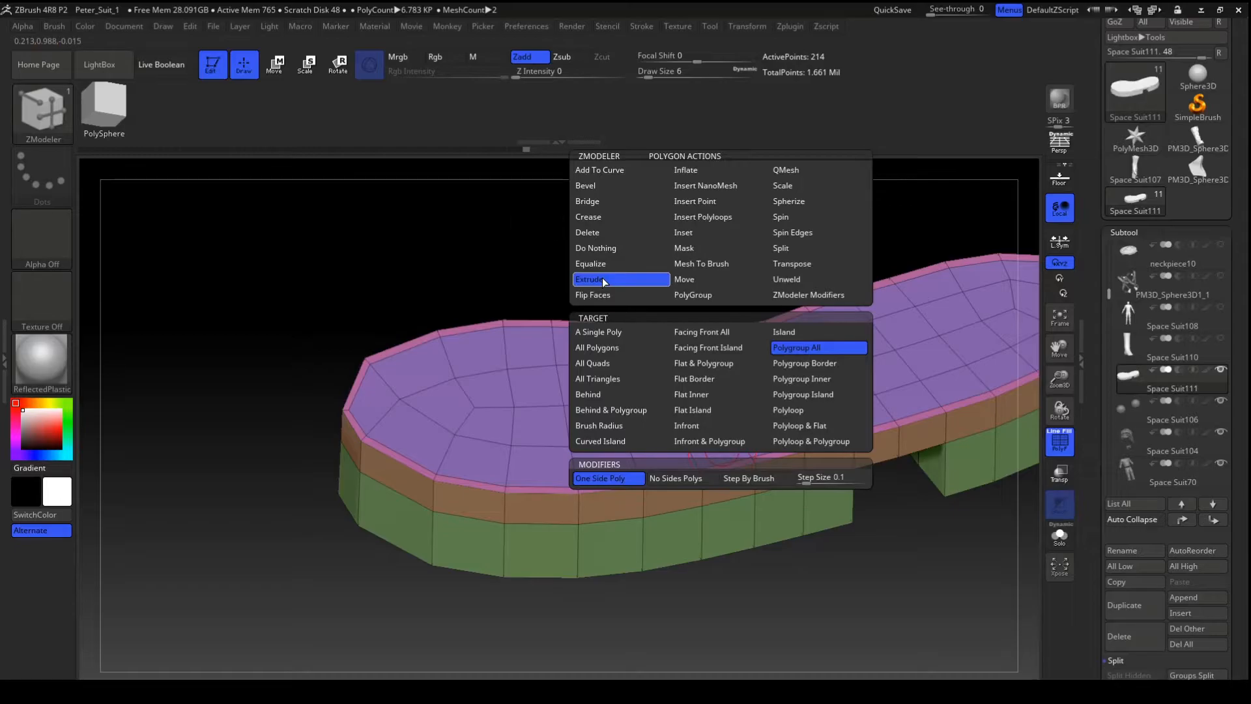
{"action": "key", "text": "space"}
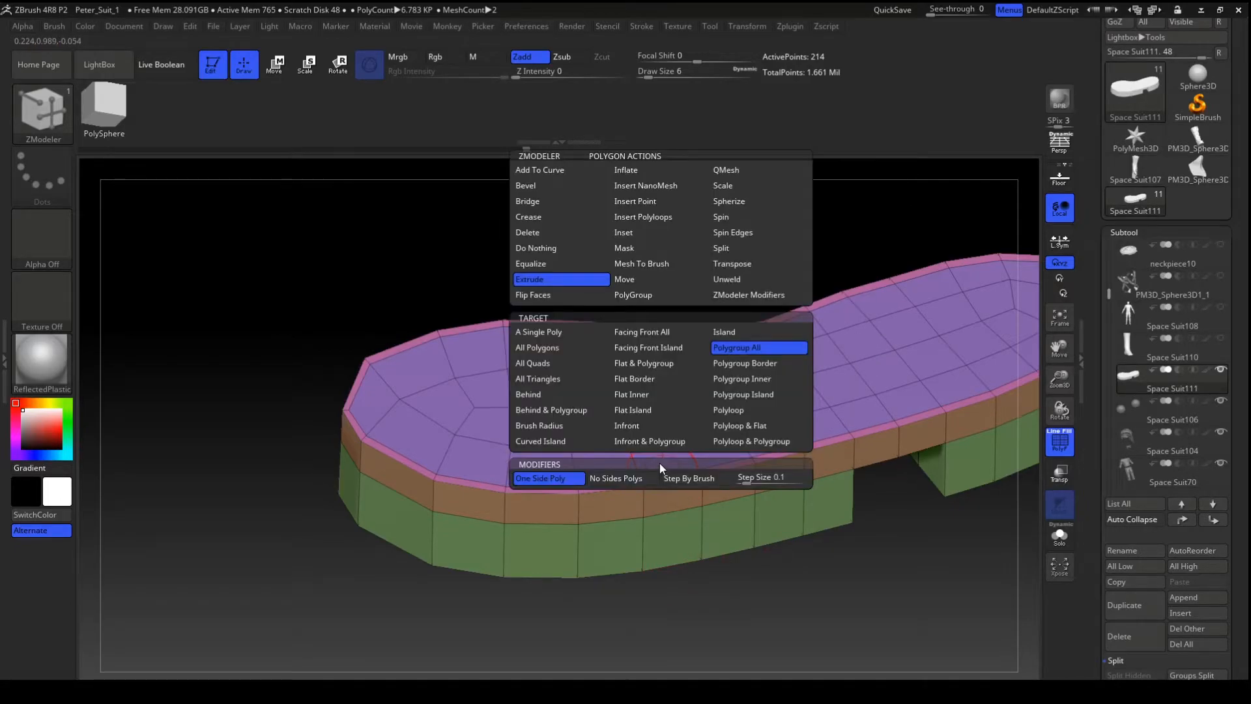
{"action": "left_click", "coordinate": [699, 441]}
{"action": "left_click_drag", "start_coordinate": [689, 453], "coordinate": [687, 440]}
- Show the low-poly foot subtool Space Suit110 and compare it with the sole from the side
{"action": "left_click_drag", "start_coordinate": [818, 578], "coordinate": [743, 528]}
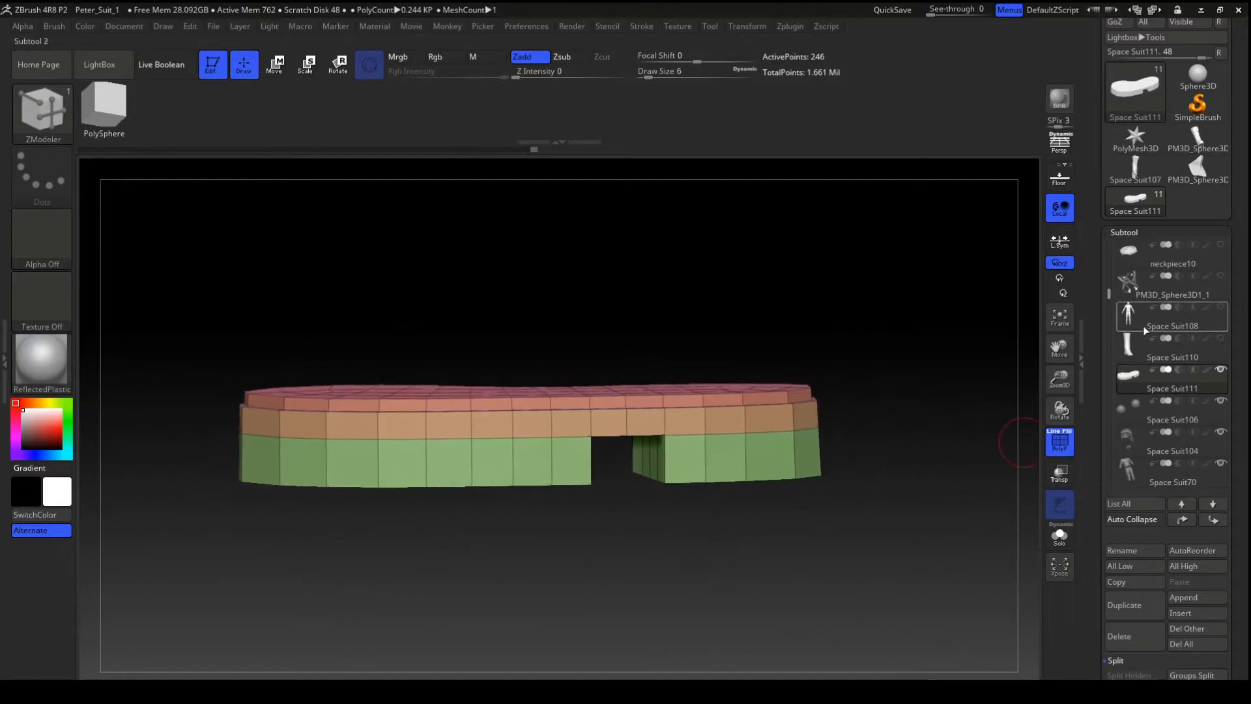
{"action": "left_click", "coordinate": [1220, 338]}
{"action": "left_click_drag", "start_coordinate": [945, 464], "coordinate": [880, 466]}
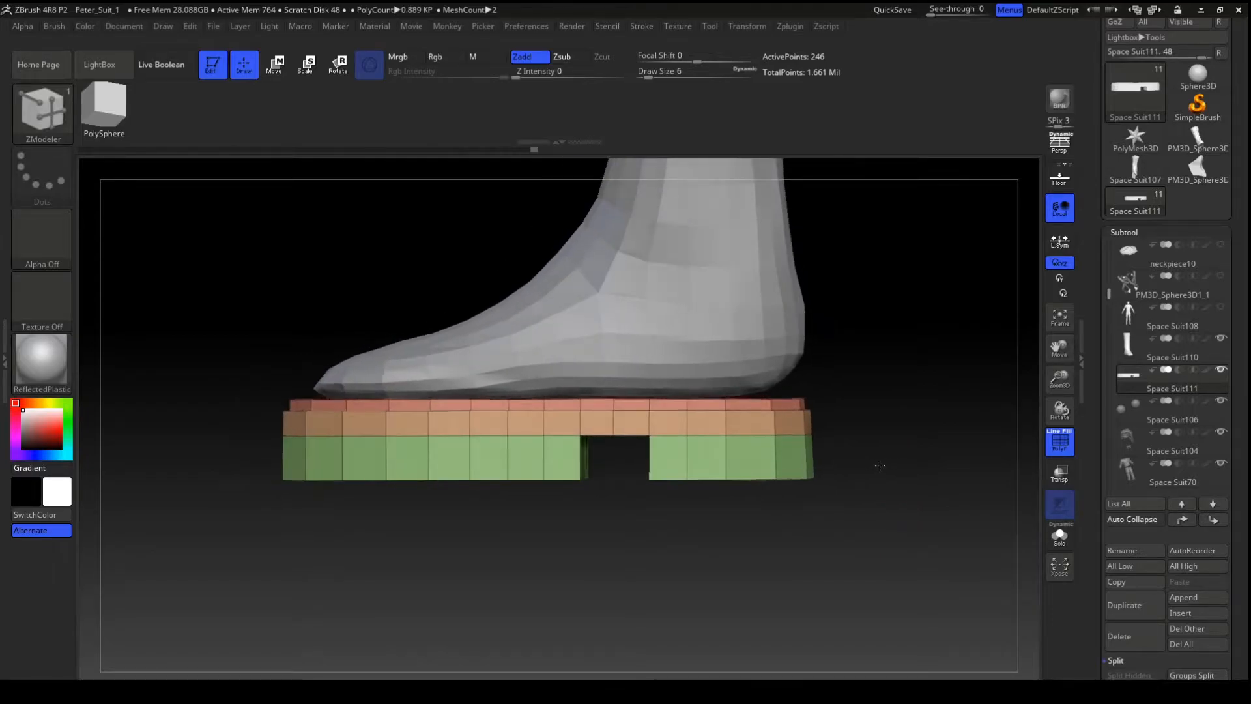
- Mask the heel section of the sole and move the unmasked forefoot section down, forming a slope at the arch
{"action": "left_click_drag", "start_coordinate": [922, 336], "coordinate": [637, 578], "text": "ctrl"}
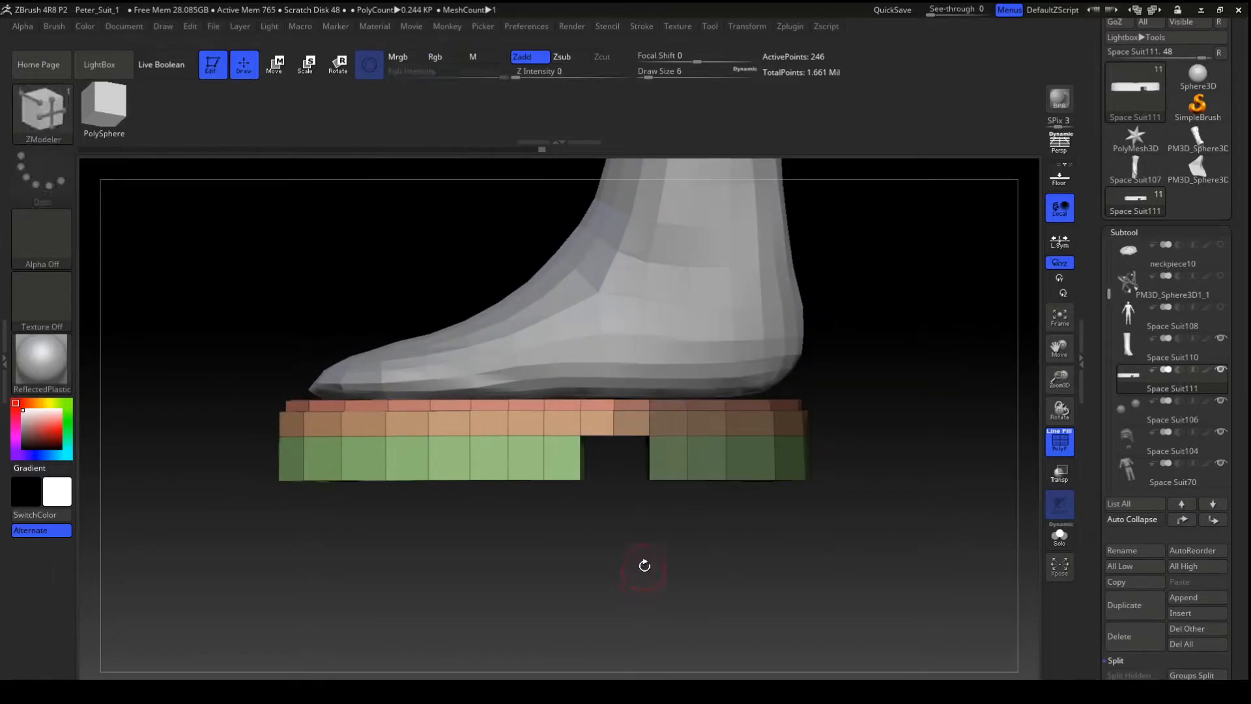
{"action": "key", "text": "w"}
{"action": "left_click_drag", "start_coordinate": [551, 334], "coordinate": [552, 350]}
{"action": "left_click_drag", "start_coordinate": [737, 553], "coordinate": [786, 516], "text": "alt"}
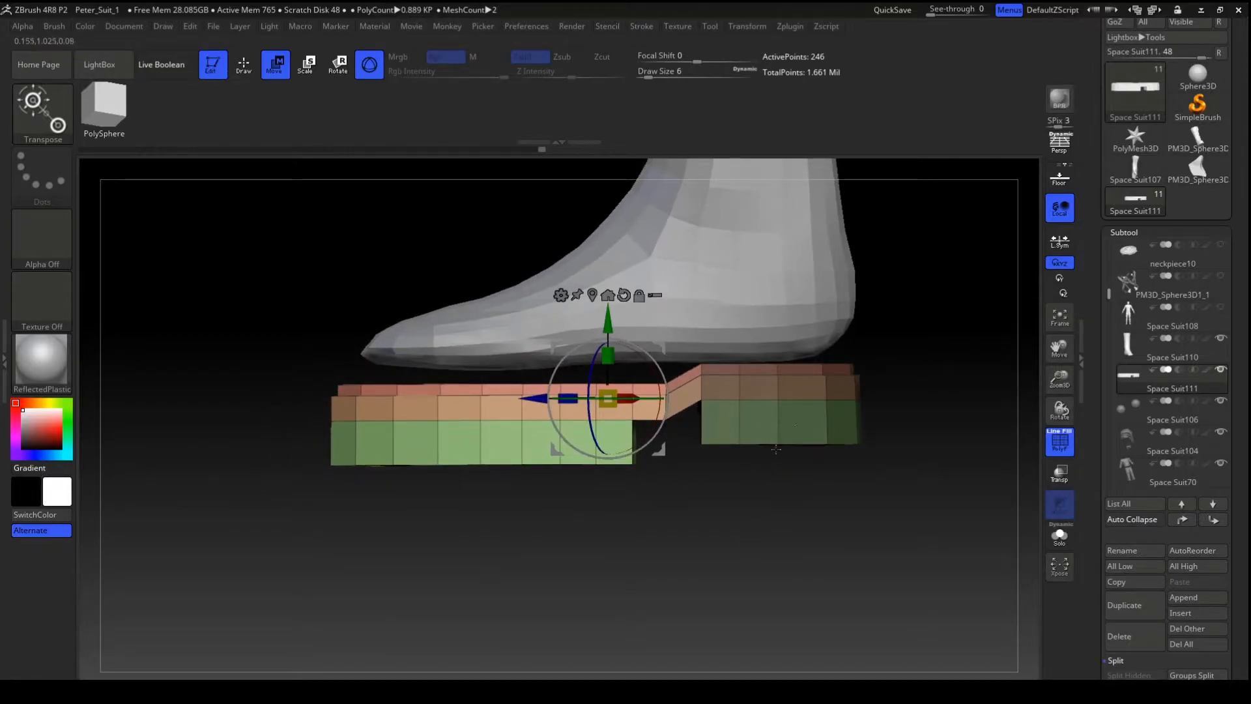
- Clip the sole's underside flat with the ClipCurve brush so the forefoot and heel treads end at the same level
{"action": "left_click", "coordinate": [244, 64]}
{"action": "key", "text": "ctrl"}
{"action": "left_click", "coordinate": [54, 111]}
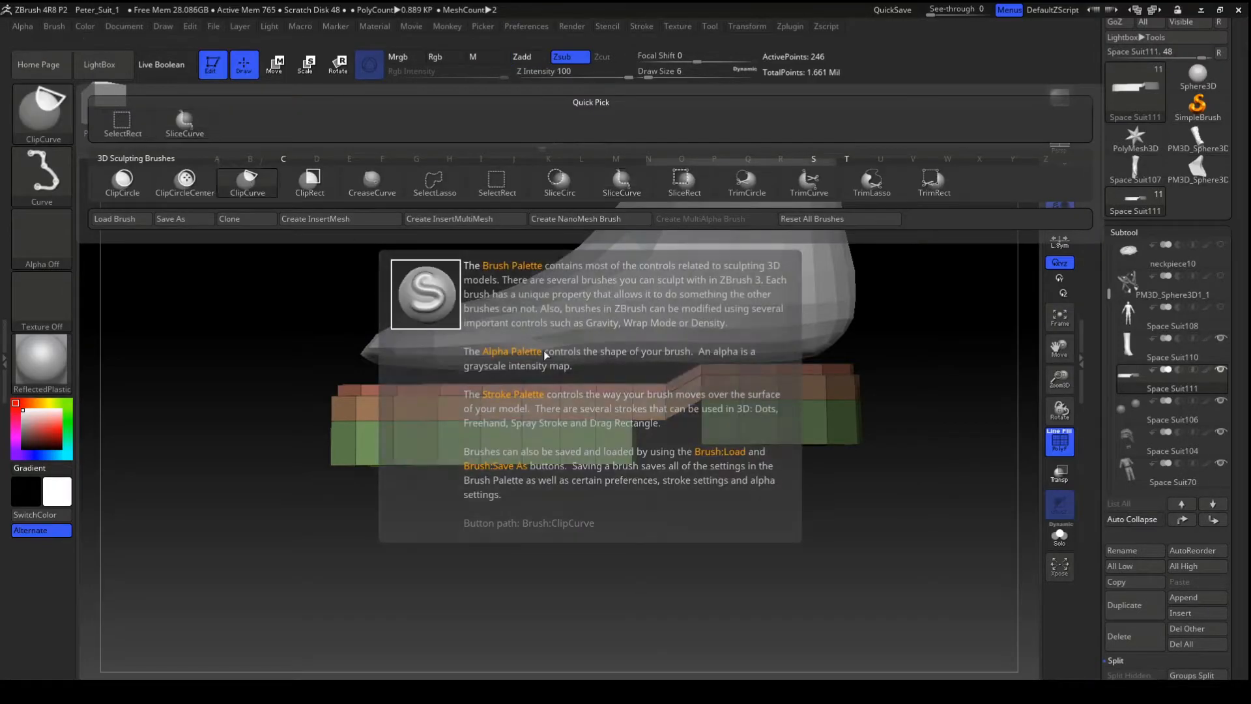
{"action": "left_click", "coordinate": [251, 187]}
{"action": "left_click_drag", "start_coordinate": [874, 447], "coordinate": [177, 399], "text": "ctrl+shift"}
{"action": "mouse_move", "coordinate": [732, 530]}
{"action": "left_mouse_down"}
{"action": "mouse_move", "coordinate": [691, 514]}
{"action": "mouse_move", "coordinate": [749, 508]}
{"action": "mouse_move", "coordinate": [703, 531]}
{"action": "left_mouse_up"}
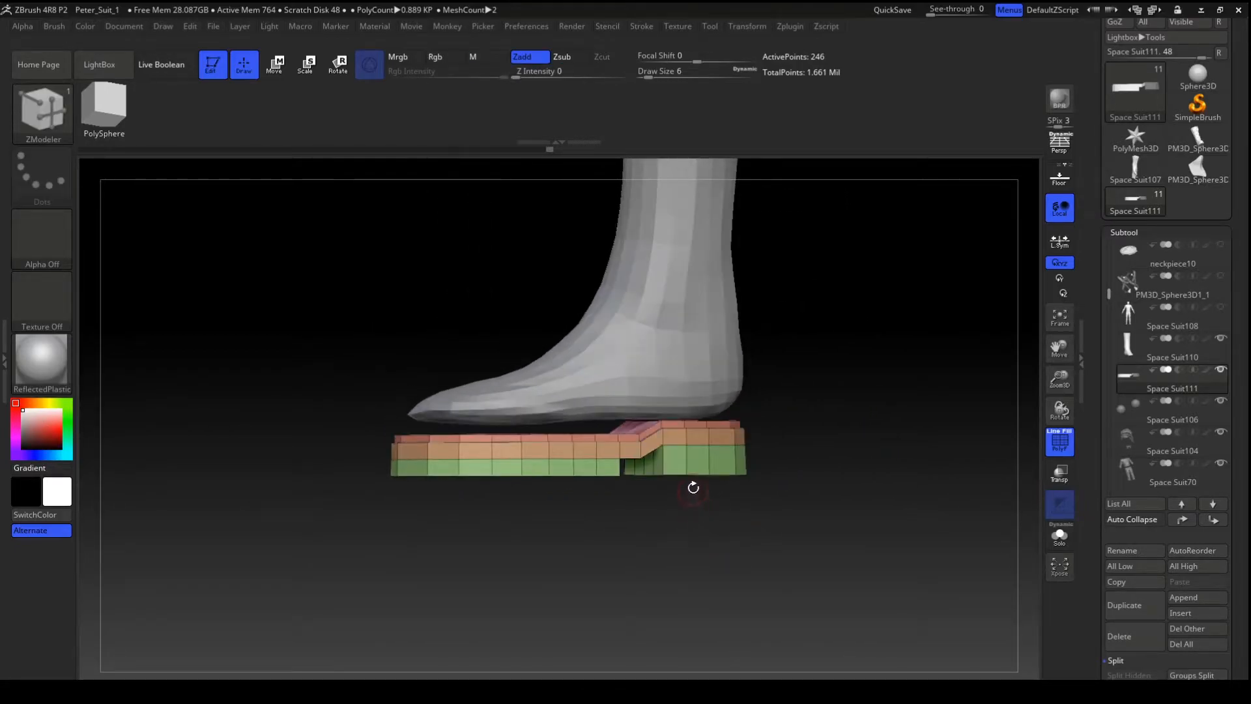
{"action": "left_click_drag", "start_coordinate": [775, 484], "coordinate": [748, 576]}
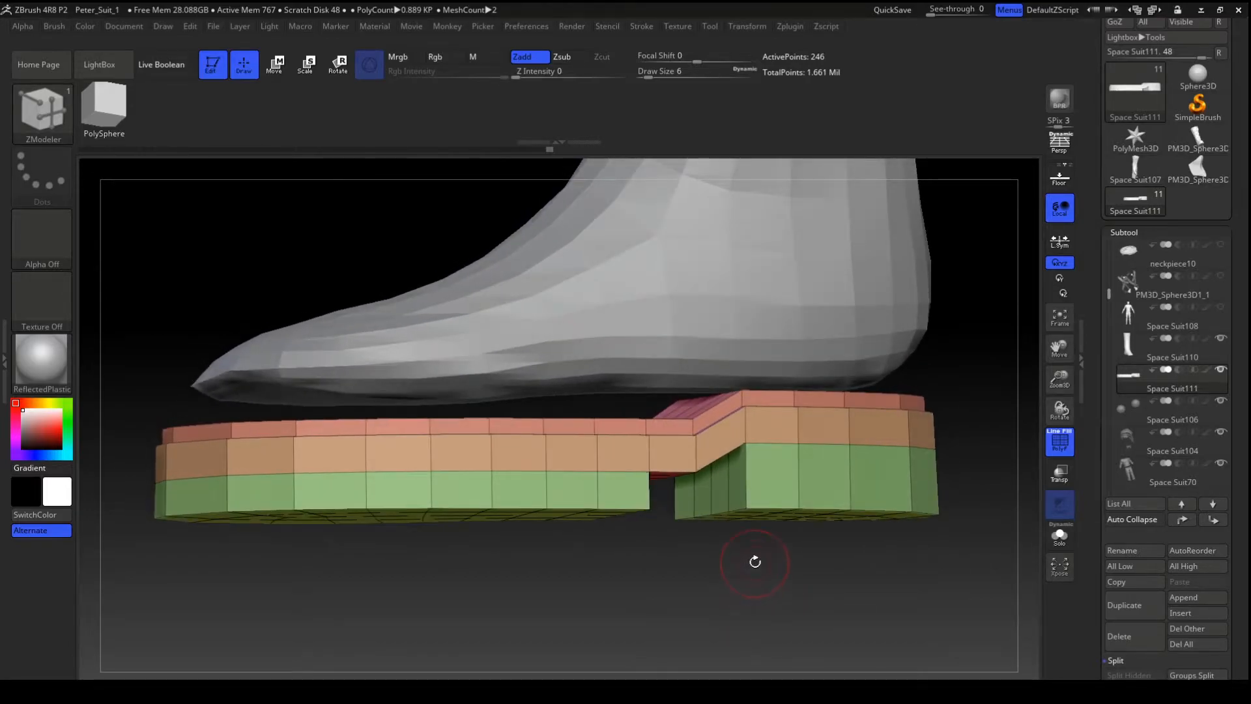
- Preview the sole with Dynamic Subdivision auto-activation set to Always YES, and return to the unsmoothed low-poly mesh
{"action": "key", "text": "d"}
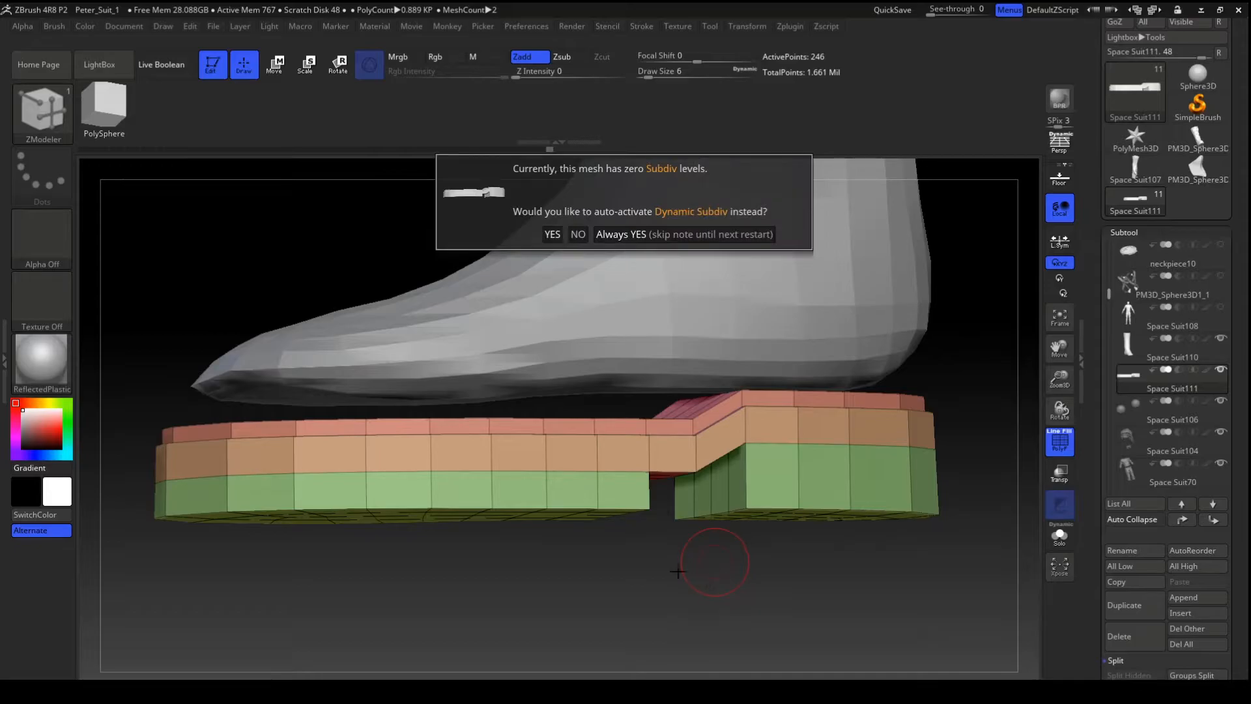
{"action": "left_click", "coordinate": [602, 232]}
{"action": "mouse_move", "coordinate": [664, 601]}
{"action": "left_mouse_down"}
{"action": "mouse_move", "coordinate": [679, 646]}
{"action": "mouse_move", "coordinate": [651, 621]}
{"action": "left_mouse_up"}
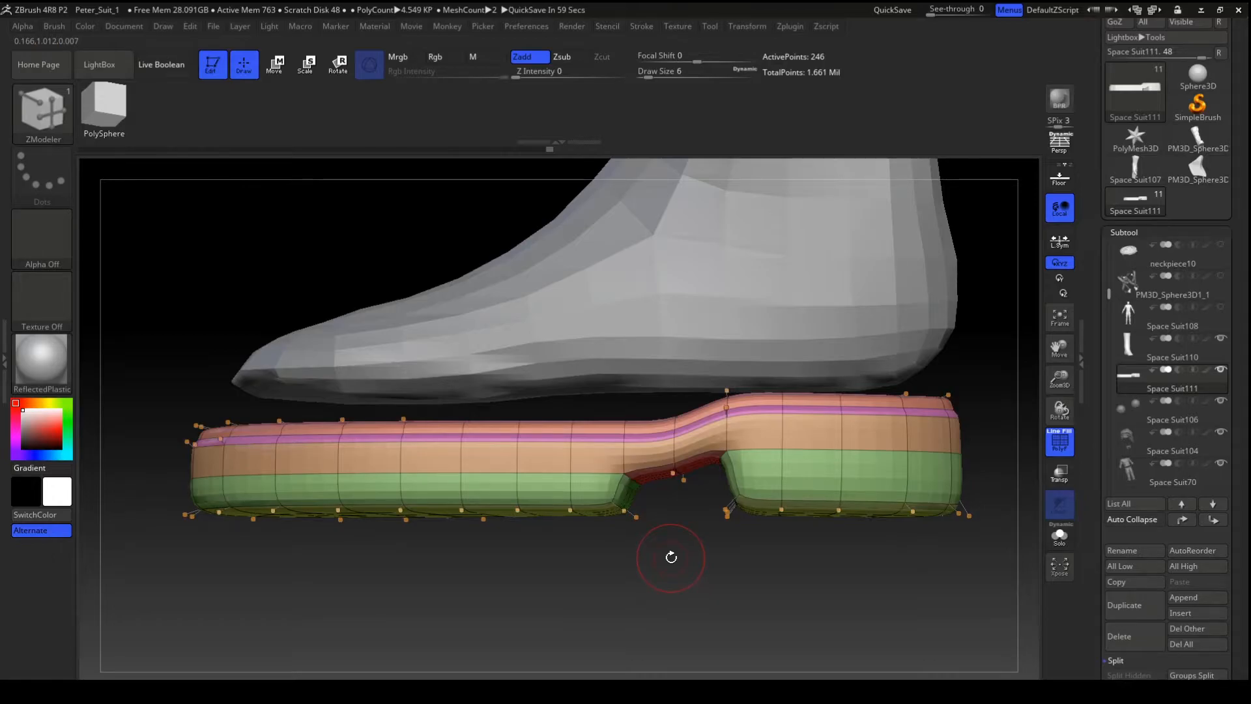
{"action": "key", "text": "shift+d"}
{"action": "left_click_drag", "start_coordinate": [671, 590], "coordinate": [681, 635]}
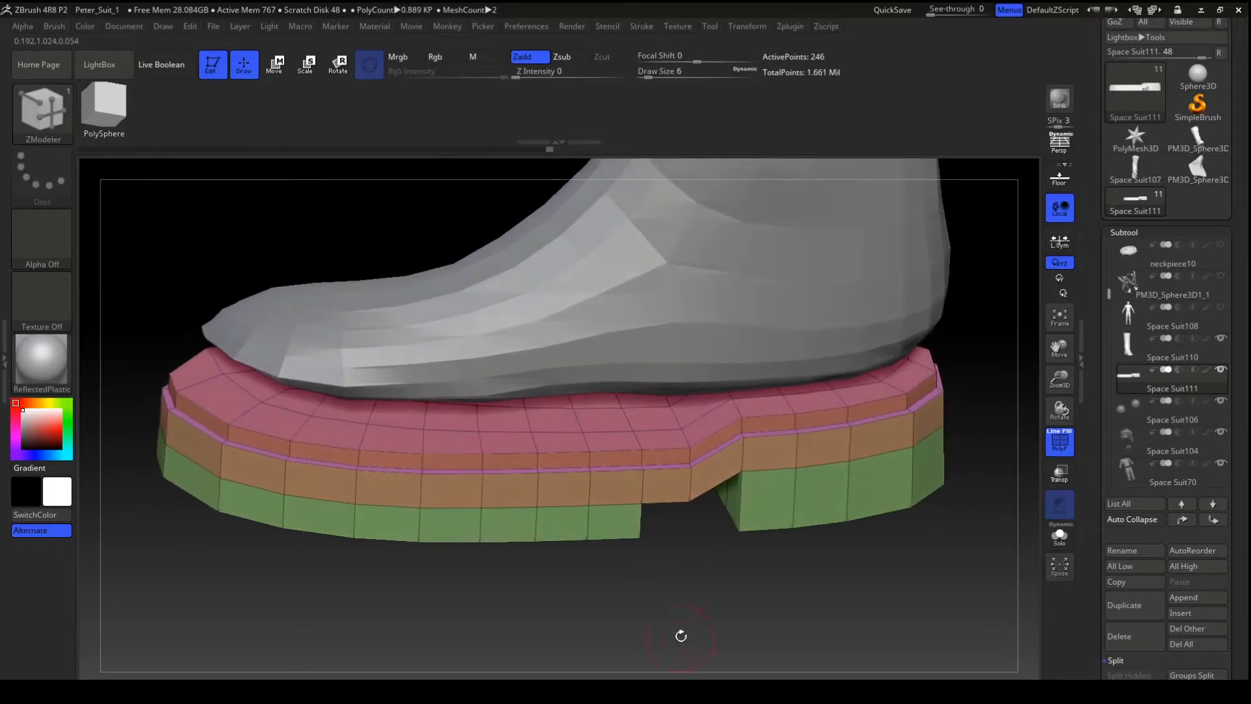
- Set the ZModeler edge action to Bevel and bevel the border edges around the sole's raised upper layer with thin strips
{"action": "right_click", "coordinate": [663, 470]}
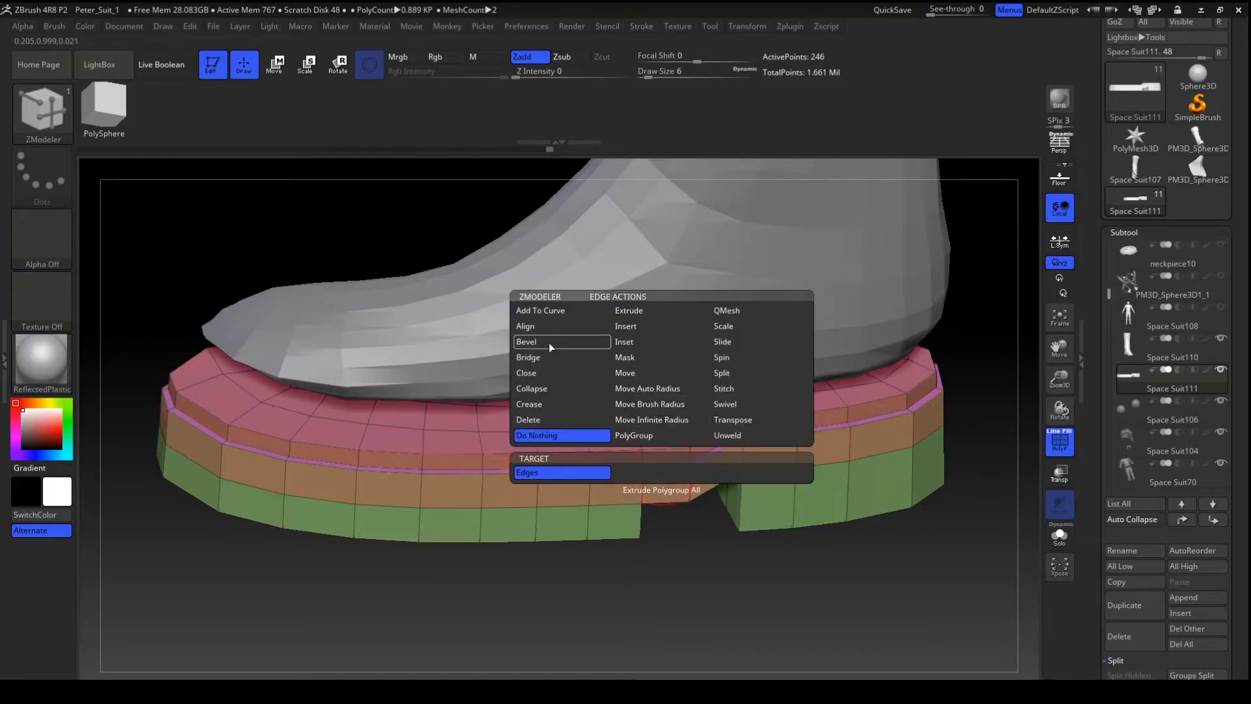
{"action": "left_click_drag", "start_coordinate": [556, 473], "coordinate": [573, 489]}
{"action": "key", "text": "ctrl+z"}
{"action": "left_click_drag", "start_coordinate": [718, 600], "coordinate": [706, 567], "text": "alt"}
{"action": "left_click_drag", "start_coordinate": [619, 469], "coordinate": [621, 472]}
{"action": "left_click", "coordinate": [611, 459]}
{"action": "left_click", "coordinate": [606, 419]}
{"action": "left_click_drag", "start_coordinate": [815, 567], "coordinate": [738, 590]}
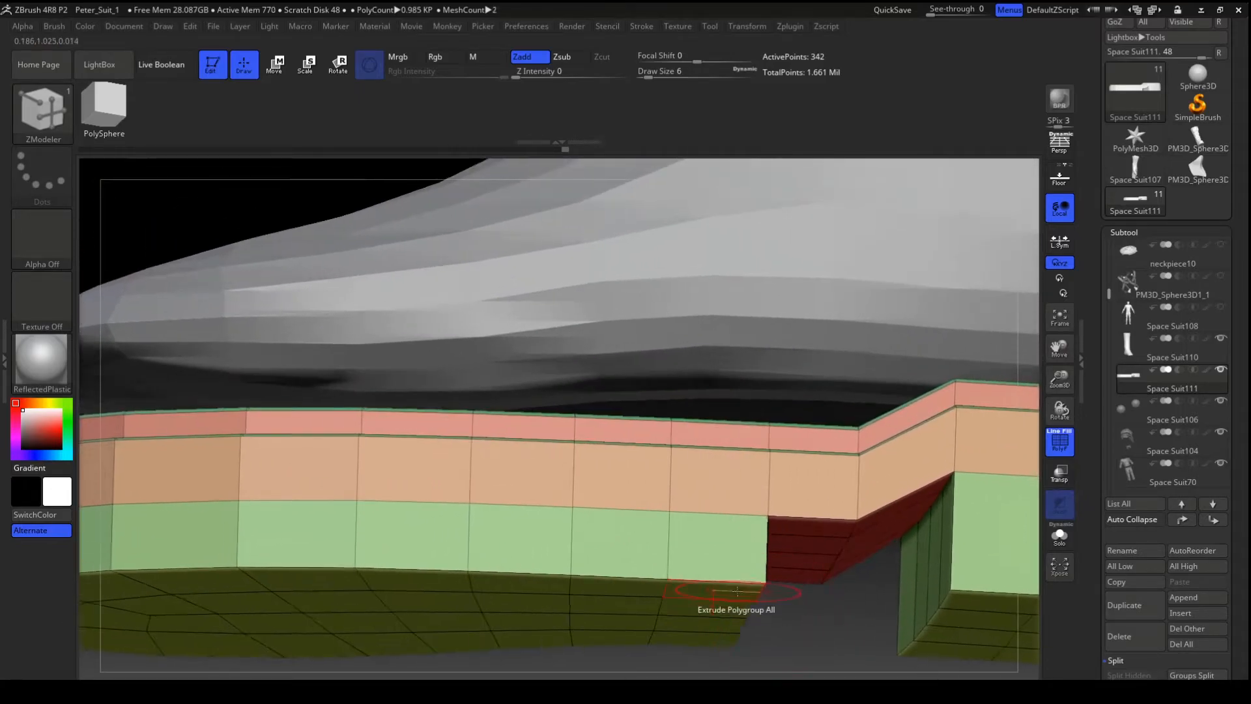
- Bevel the treads' bottom rims and the corner edges around the arch, and turn on Dynamic Subdivision for the sole
{"action": "left_click", "coordinate": [740, 580]}
{"action": "left_click_drag", "start_coordinate": [990, 590], "coordinate": [989, 584]}
{"action": "left_click_drag", "start_coordinate": [873, 587], "coordinate": [627, 550], "text": "alt"}
{"action": "left_click", "coordinate": [710, 479]}
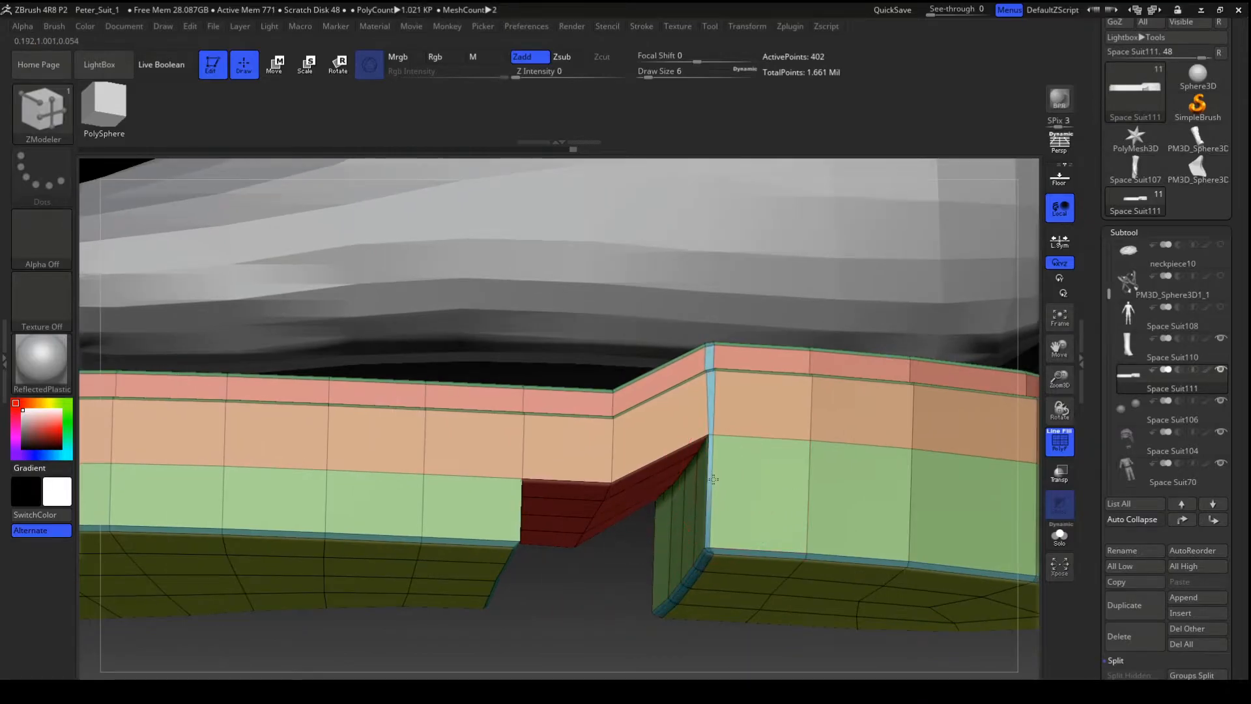
{"action": "left_click", "coordinate": [523, 502]}
{"action": "left_click", "coordinate": [574, 479]}
{"action": "right_click_drag", "start_coordinate": [597, 519], "coordinate": [573, 635], "text": "ctrl"}
{"action": "key", "text": "d"}
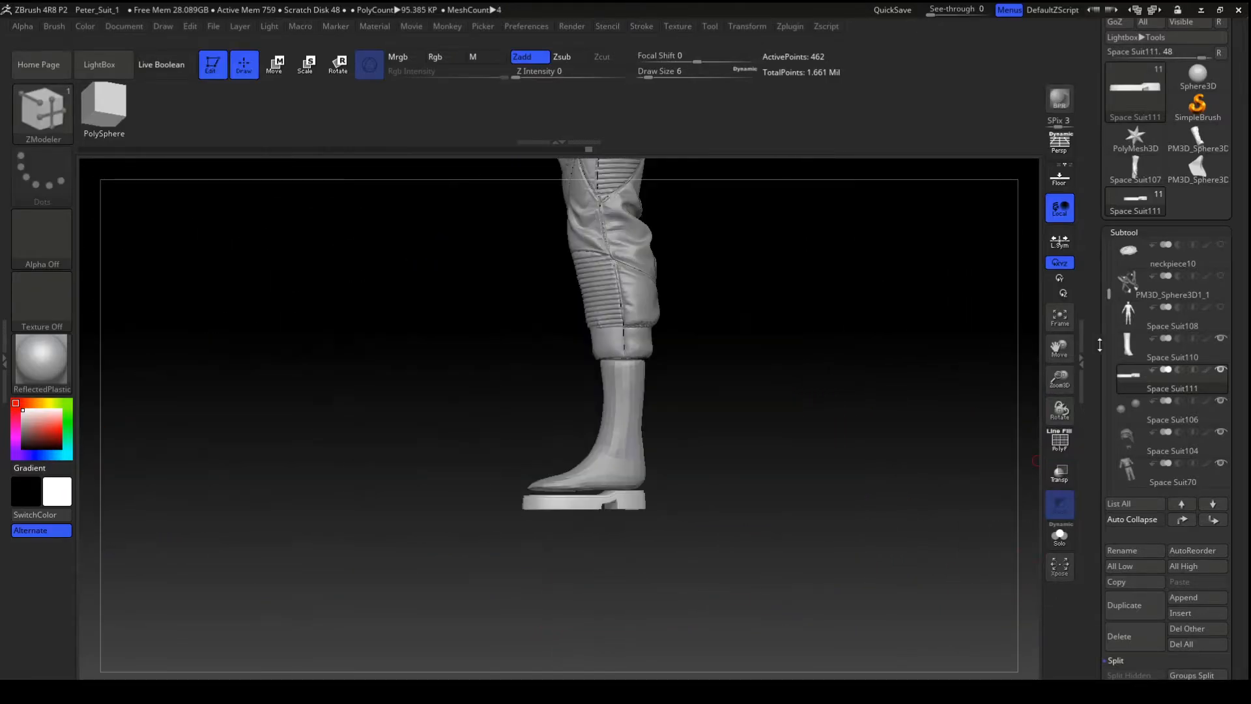
- Select the Space Suit110 foot and use the Move brush to broaden the toe area and pull it down toward the sole
{"action": "left_click", "coordinate": [642, 412], "text": "alt"}
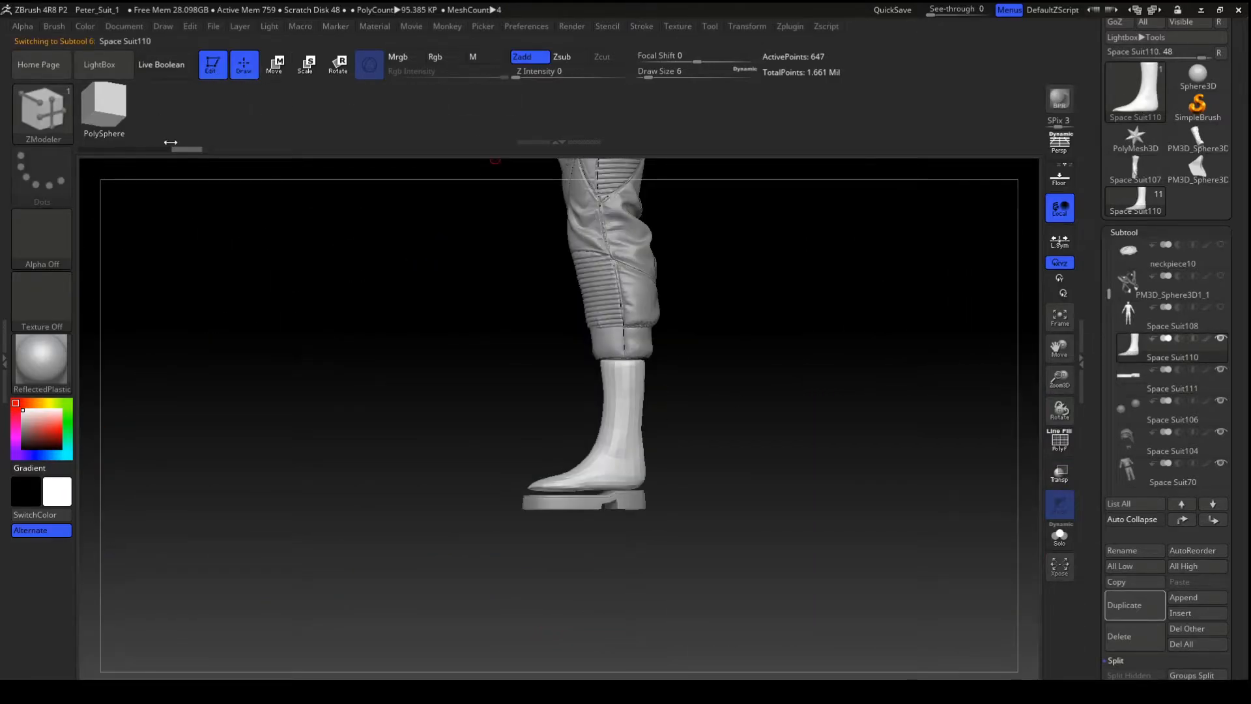
{"action": "key", "text": "b"}
{"action": "key", "text": "m"}
{"action": "key", "text": "v"}
{"action": "right_click_drag", "start_coordinate": [685, 358], "coordinate": [747, 582]}
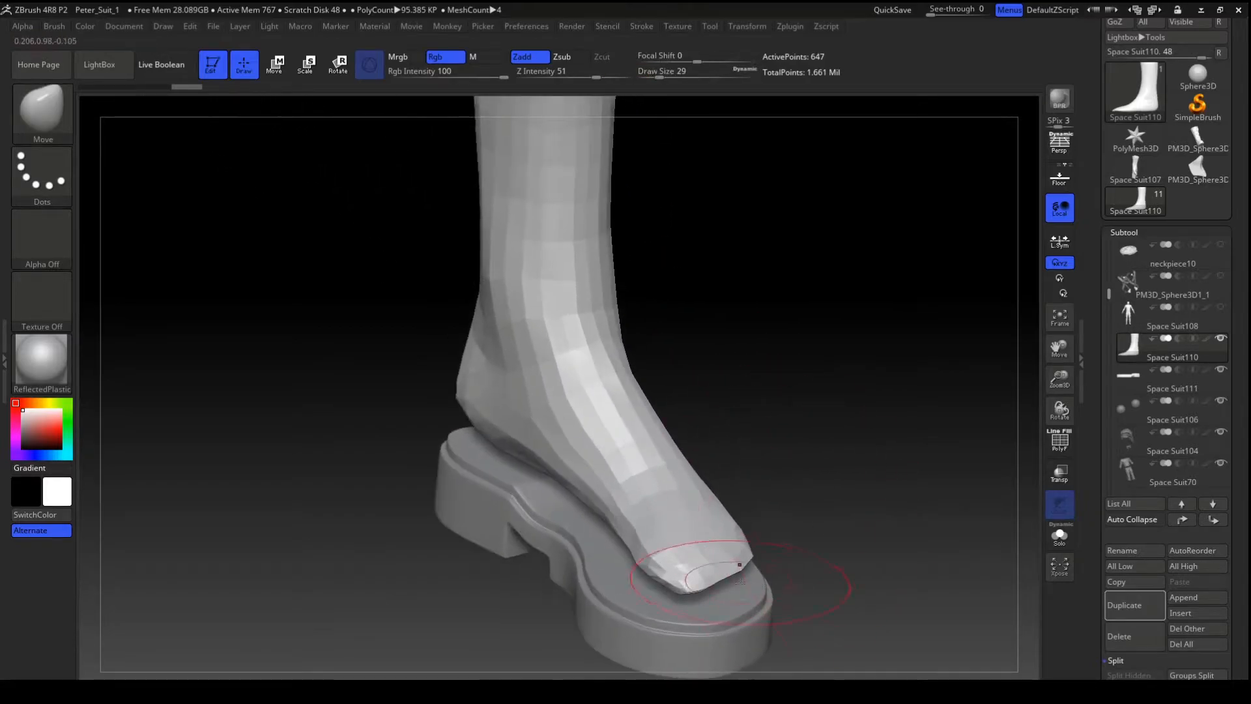
{"action": "mouse_move", "coordinate": [733, 566]}
{"action": "left_mouse_down"}
{"action": "mouse_move", "coordinate": [756, 573]}
{"action": "mouse_move", "coordinate": [723, 597]}
{"action": "left_mouse_up"}
{"action": "left_click_drag", "start_coordinate": [651, 539], "coordinate": [611, 557]}
{"action": "mouse_move", "coordinate": [655, 587]}
{"action": "left_mouse_down"}
{"action": "mouse_move", "coordinate": [660, 614]}
{"action": "mouse_move", "coordinate": [620, 590]}
{"action": "left_mouse_up"}
{"action": "right_click_drag", "start_coordinate": [913, 554], "coordinate": [801, 574]}
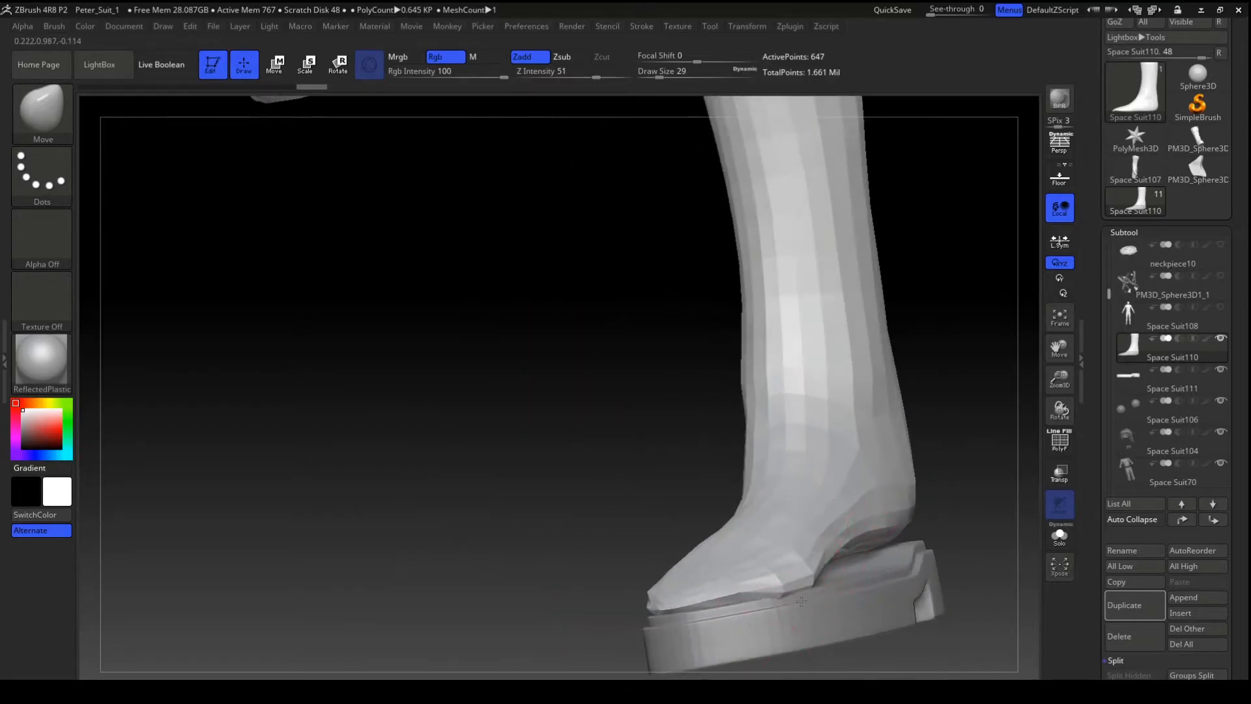
{"action": "left_click_drag", "start_coordinate": [739, 588], "coordinate": [744, 604]}
- Pull the foot's underside down along the forefoot, arch and heel with the Move brush to follow the sole's stepped top
{"action": "right_click_drag", "start_coordinate": [997, 514], "coordinate": [675, 384]}
{"action": "right_click_drag", "start_coordinate": [675, 385], "coordinate": [572, 346], "text": "alt"}
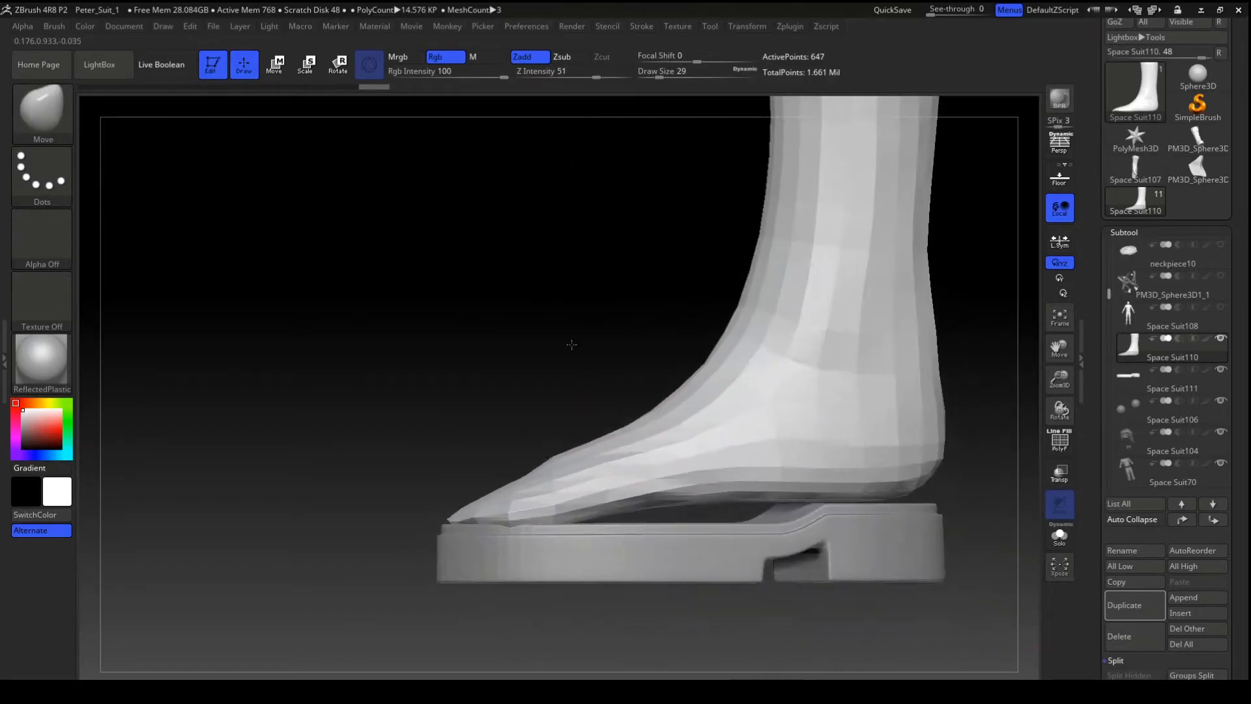
{"action": "mouse_move", "coordinate": [644, 501]}
{"action": "left_mouse_down"}
{"action": "mouse_move", "coordinate": [629, 539]}
{"action": "mouse_move", "coordinate": [563, 523]}
{"action": "left_mouse_up"}
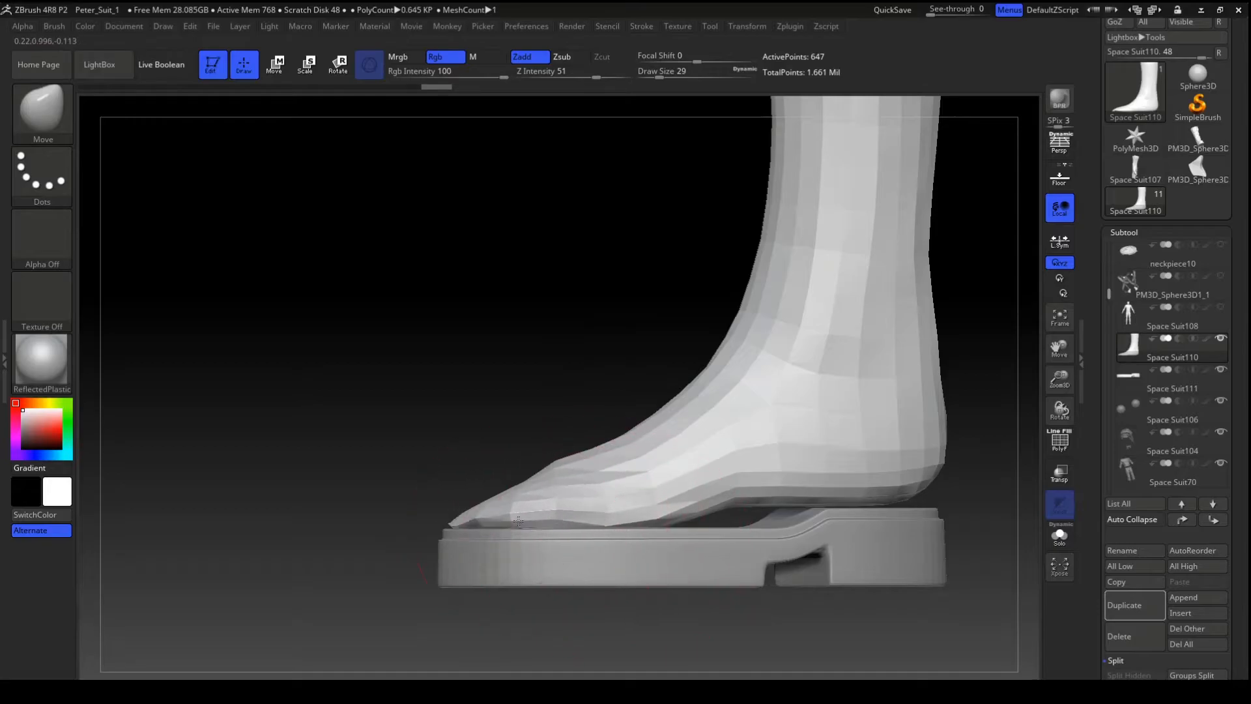
{"action": "left_click_drag", "start_coordinate": [725, 501], "coordinate": [743, 530]}
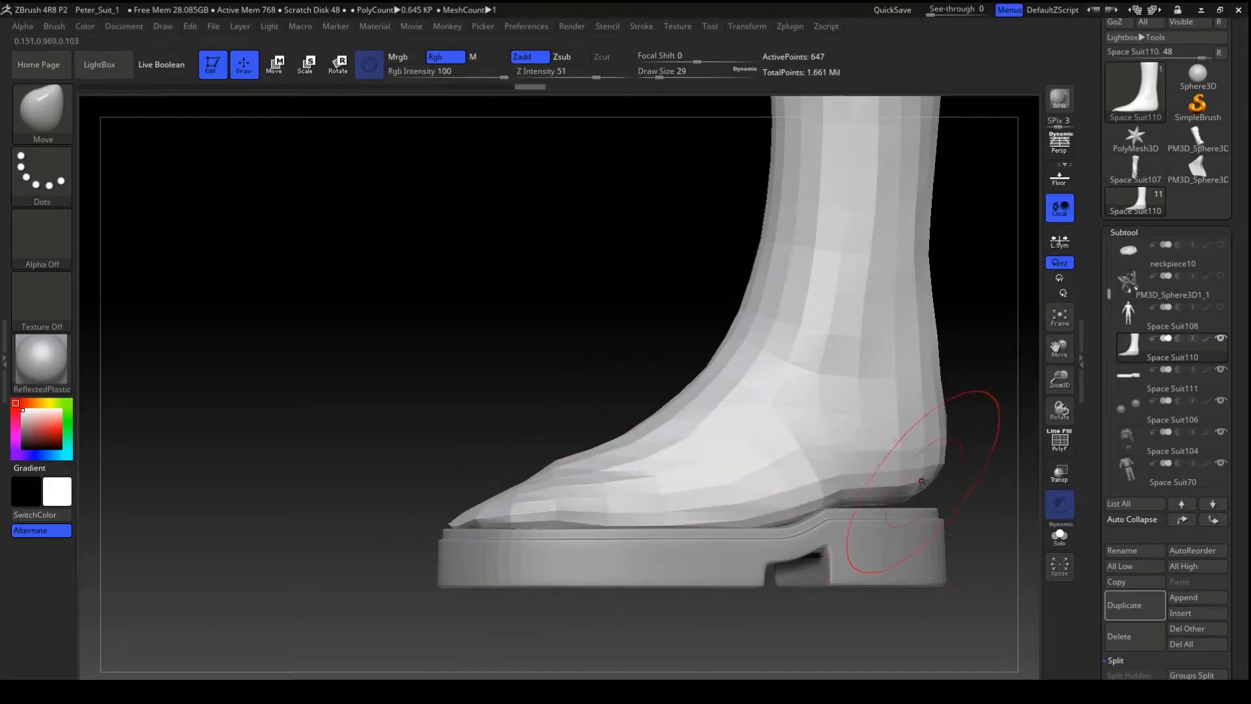
{"action": "left_click_drag", "start_coordinate": [923, 481], "coordinate": [934, 500]}
{"action": "left_click_drag", "start_coordinate": [758, 509], "coordinate": [662, 525]}
- Adjust the foot's width from above with the Move brush so its outline fits the sole's rim
{"action": "right_click_drag", "start_coordinate": [584, 513], "coordinate": [488, 579]}
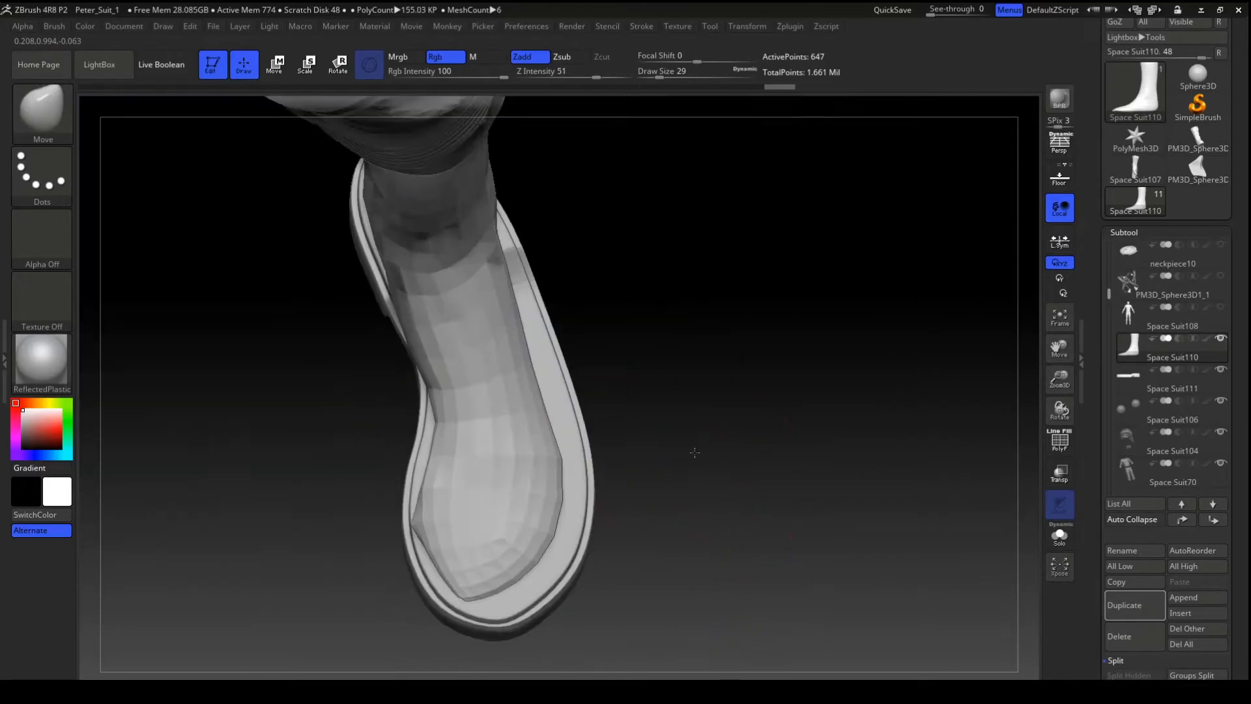
{"action": "right_click_drag", "start_coordinate": [612, 423], "coordinate": [574, 476]}
{"action": "mouse_move", "coordinate": [537, 544]}
{"action": "left_mouse_down"}
{"action": "mouse_move", "coordinate": [546, 572]}
{"action": "mouse_move", "coordinate": [481, 574]}
{"action": "left_mouse_up"}
{"action": "left_click_drag", "start_coordinate": [459, 385], "coordinate": [426, 381]}
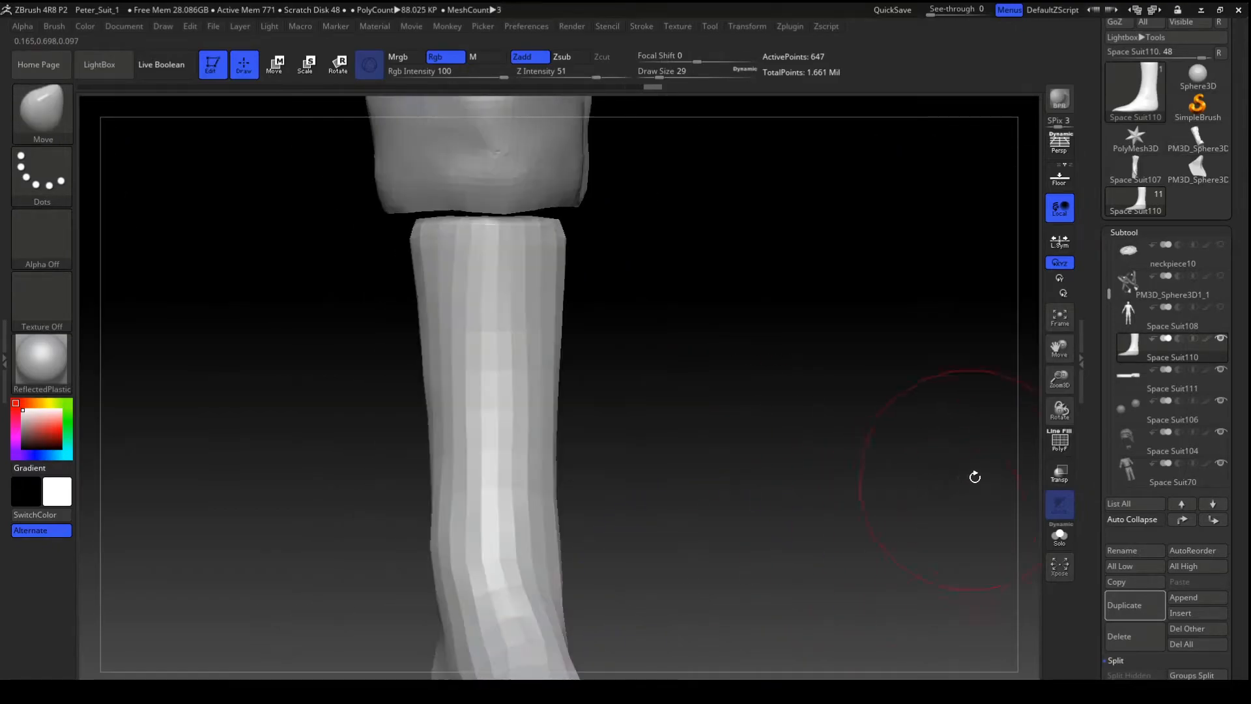
- Isolate the foot to inspect its shape from the side, and show the other subtools again
{"action": "left_click", "coordinate": [1068, 544]}
{"action": "left_click_drag", "start_coordinate": [835, 455], "coordinate": [794, 329]}
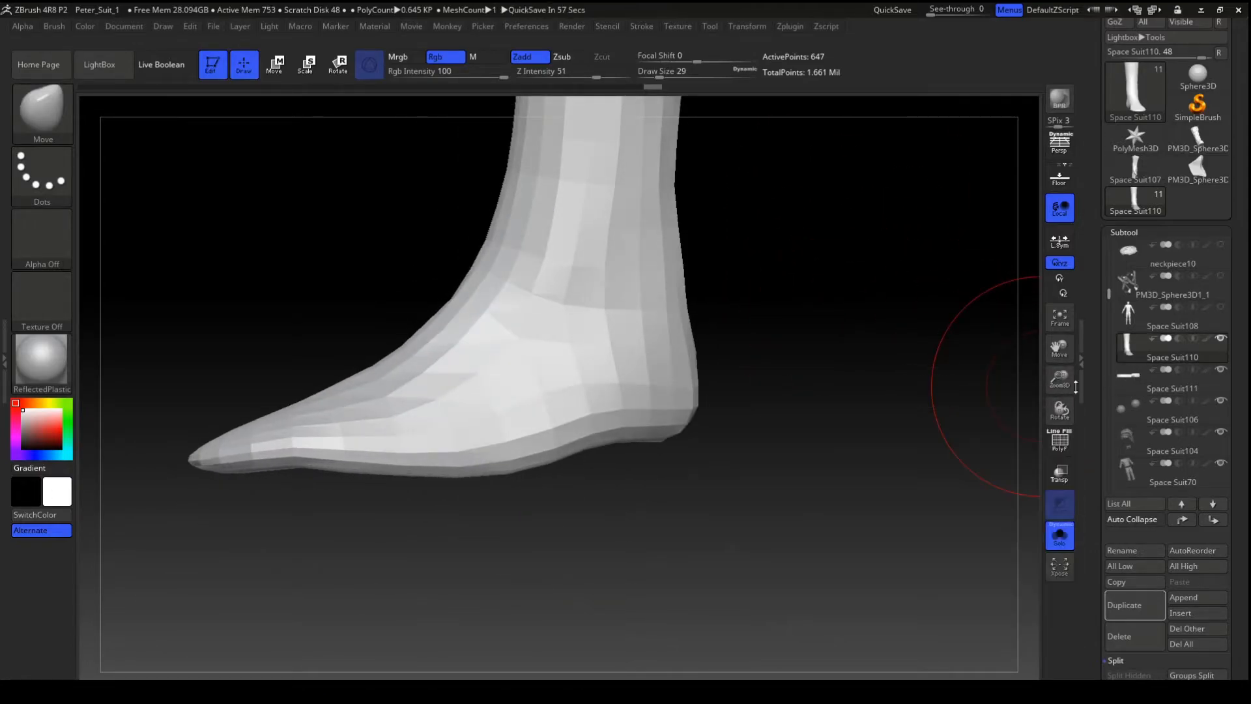
{"action": "left_click", "coordinate": [1059, 536]}
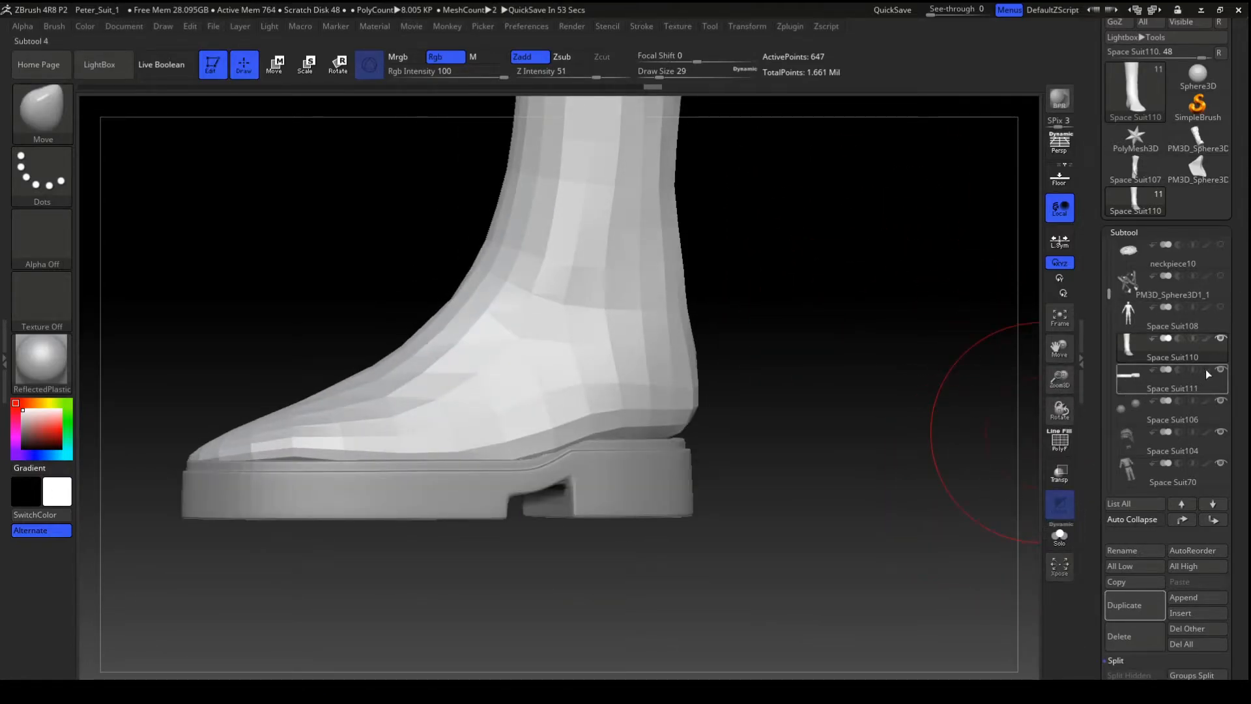
- Hide the other suit subtools, leaving the sole and foot visible, and reselect the Space Suit110 foot
{"action": "left_click", "coordinate": [1219, 413]}
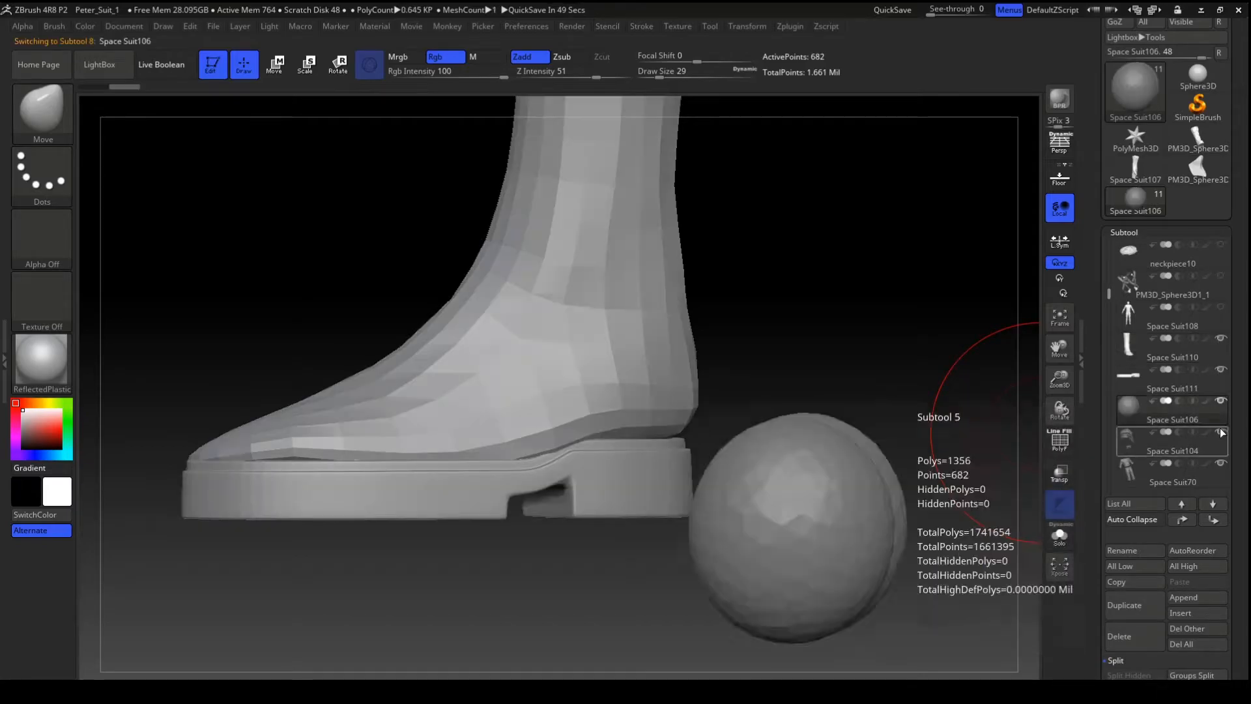
{"action": "mouse_move", "coordinate": [1109, 293]}
{"action": "left_mouse_down"}
{"action": "mouse_move", "coordinate": [1109, 335]}
{"action": "mouse_move", "coordinate": [1110, 293]}
{"action": "left_mouse_up"}
{"action": "left_click", "coordinate": [1221, 339]}
{"action": "left_click", "coordinate": [1128, 343]}
{"action": "mouse_move", "coordinate": [886, 319]}
{"action": "left_mouse_down"}
{"action": "mouse_move", "coordinate": [821, 326]}
{"action": "mouse_move", "coordinate": [831, 346]}
{"action": "mouse_move", "coordinate": [1000, 303]}
{"action": "left_mouse_up"}
- Set the Move brush's Draw Size to 37 and reshape the forefoot's lower side and the heel to meet the sole
{"action": "mouse_move", "coordinate": [660, 73]}
{"action": "left_mouse_down"}
{"action": "mouse_move", "coordinate": [675, 73]}
{"action": "mouse_move", "coordinate": [662, 73]}
{"action": "left_mouse_up"}
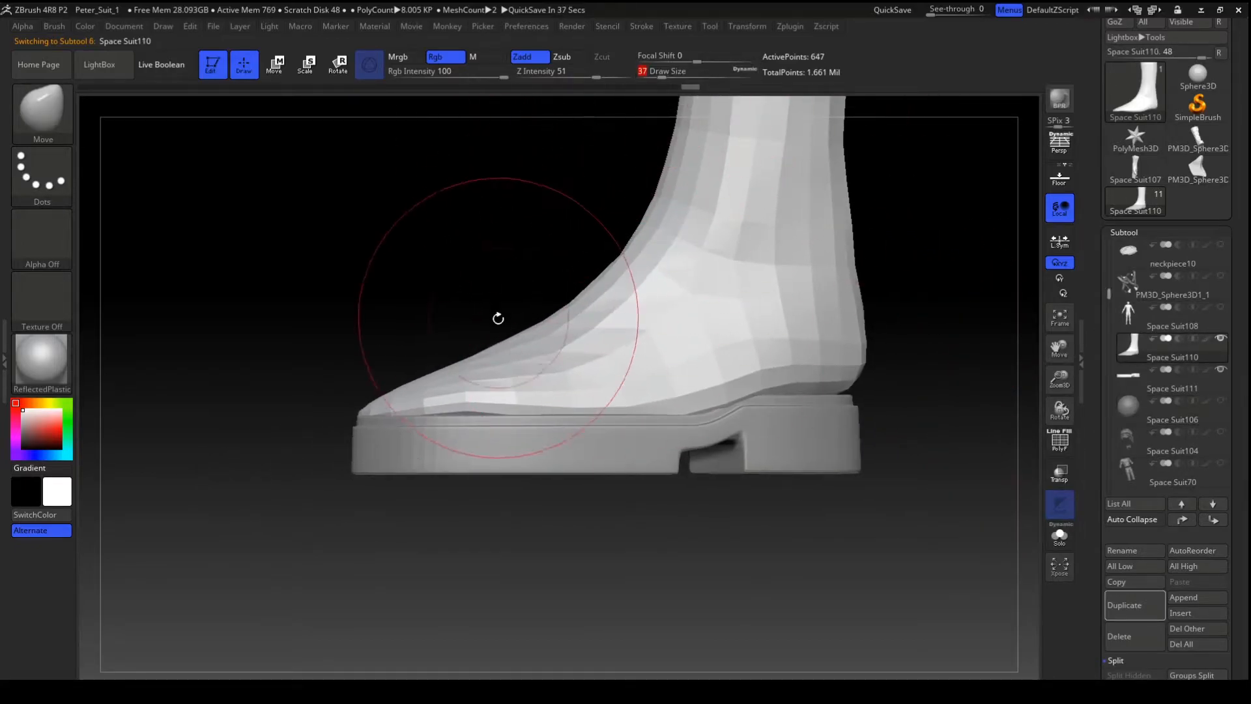
{"action": "left_click_drag", "start_coordinate": [466, 409], "coordinate": [466, 423]}
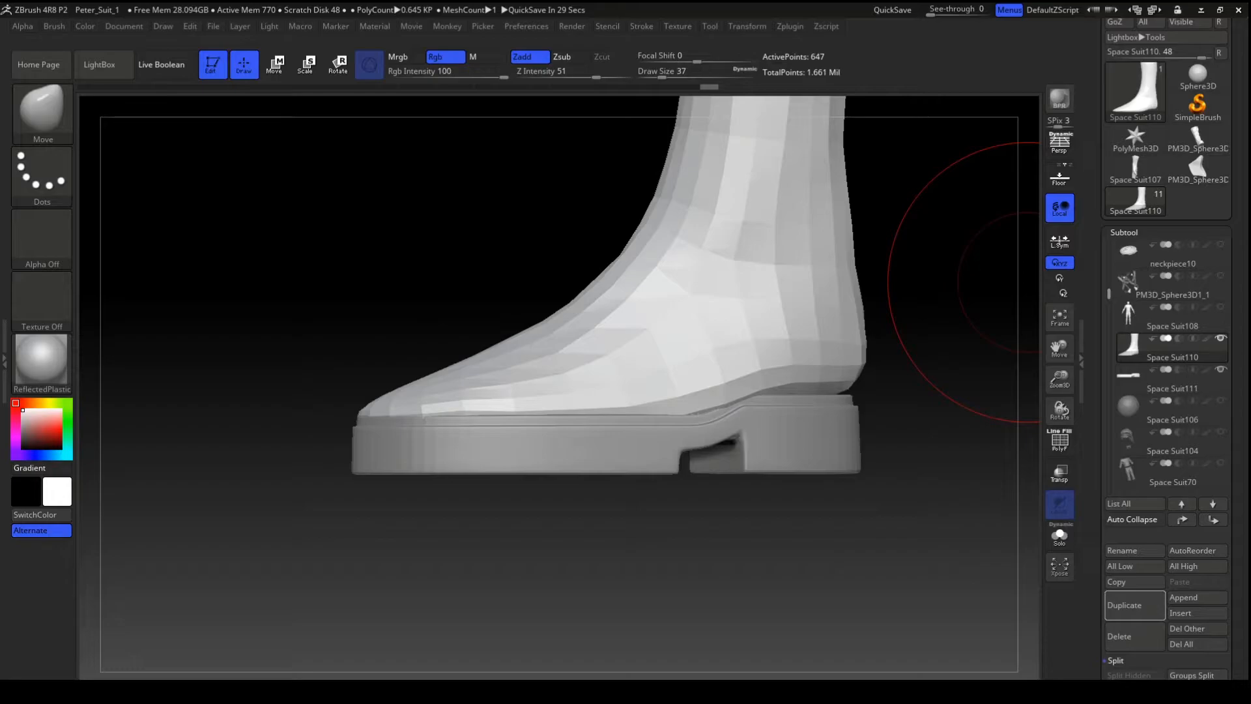
{"action": "mouse_move", "coordinate": [868, 299]}
{"action": "left_mouse_down"}
{"action": "mouse_move", "coordinate": [902, 302]}
{"action": "mouse_move", "coordinate": [882, 318]}
{"action": "mouse_move", "coordinate": [674, 310]}
{"action": "left_mouse_up"}
{"action": "mouse_move", "coordinate": [757, 338]}
{"action": "left_mouse_down"}
{"action": "mouse_move", "coordinate": [739, 339]}
{"action": "mouse_move", "coordinate": [789, 355]}
{"action": "mouse_move", "coordinate": [755, 363]}
{"action": "left_mouse_up"}
{"action": "left_click_drag", "start_coordinate": [642, 361], "coordinate": [644, 370]}
{"action": "left_click_drag", "start_coordinate": [774, 369], "coordinate": [859, 330]}
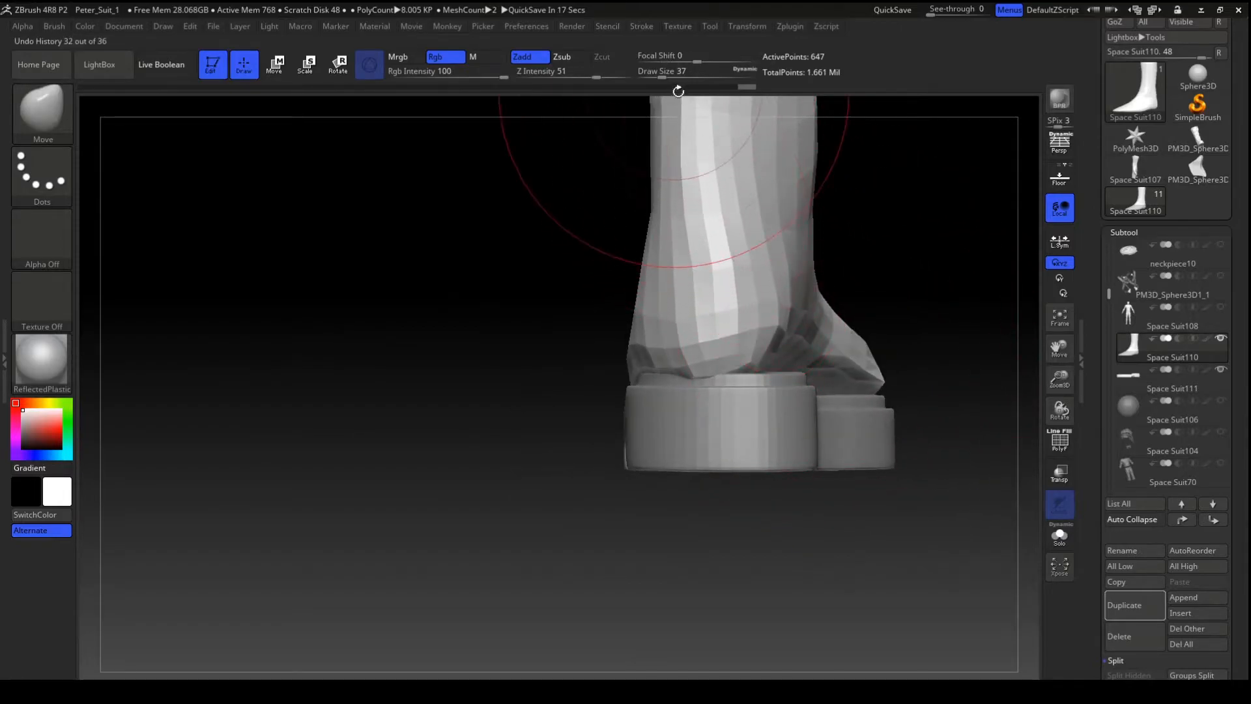
- Reduce the Draw Size to 25 and even out the back of the heel above the sole
{"action": "left_click", "coordinate": [660, 74]}
{"action": "left_click_drag", "start_coordinate": [659, 74], "coordinate": [646, 74]}
{"action": "left_click_drag", "start_coordinate": [456, 293], "coordinate": [587, 300]}
{"action": "mouse_move", "coordinate": [678, 316]}
{"action": "left_mouse_down", "text": "shift"}
{"action": "mouse_move", "coordinate": [730, 371]}
{"action": "mouse_move", "coordinate": [715, 358]}
{"action": "left_mouse_up", "text": "shift"}
{"action": "left_click_drag", "start_coordinate": [925, 345], "coordinate": [827, 350]}
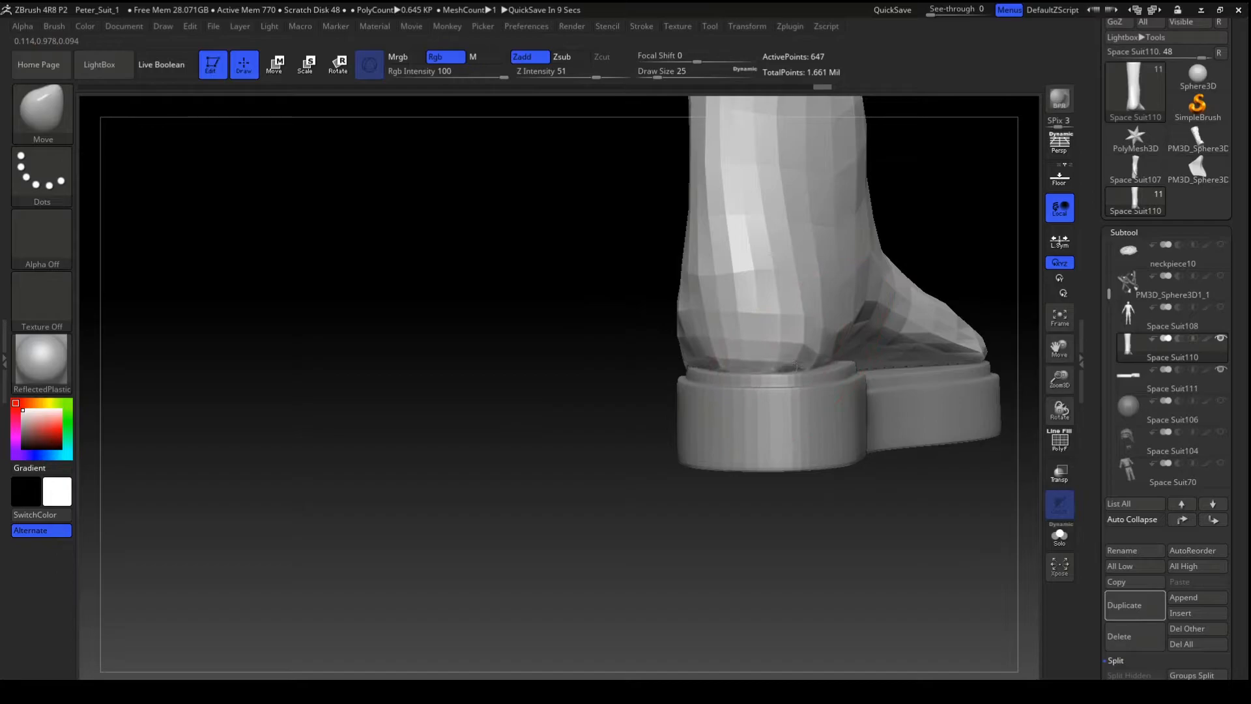
- Refine the foot's heel and lower side edge to close the gaps above the sole
{"action": "left_click_drag", "start_coordinate": [541, 432], "coordinate": [394, 443], "text": "alt"}
{"action": "mouse_move", "coordinate": [899, 336]}
{"action": "left_mouse_down", "text": "shift"}
{"action": "mouse_move", "coordinate": [912, 343]}
{"action": "mouse_move", "coordinate": [876, 408]}
{"action": "left_mouse_up", "text": "shift"}
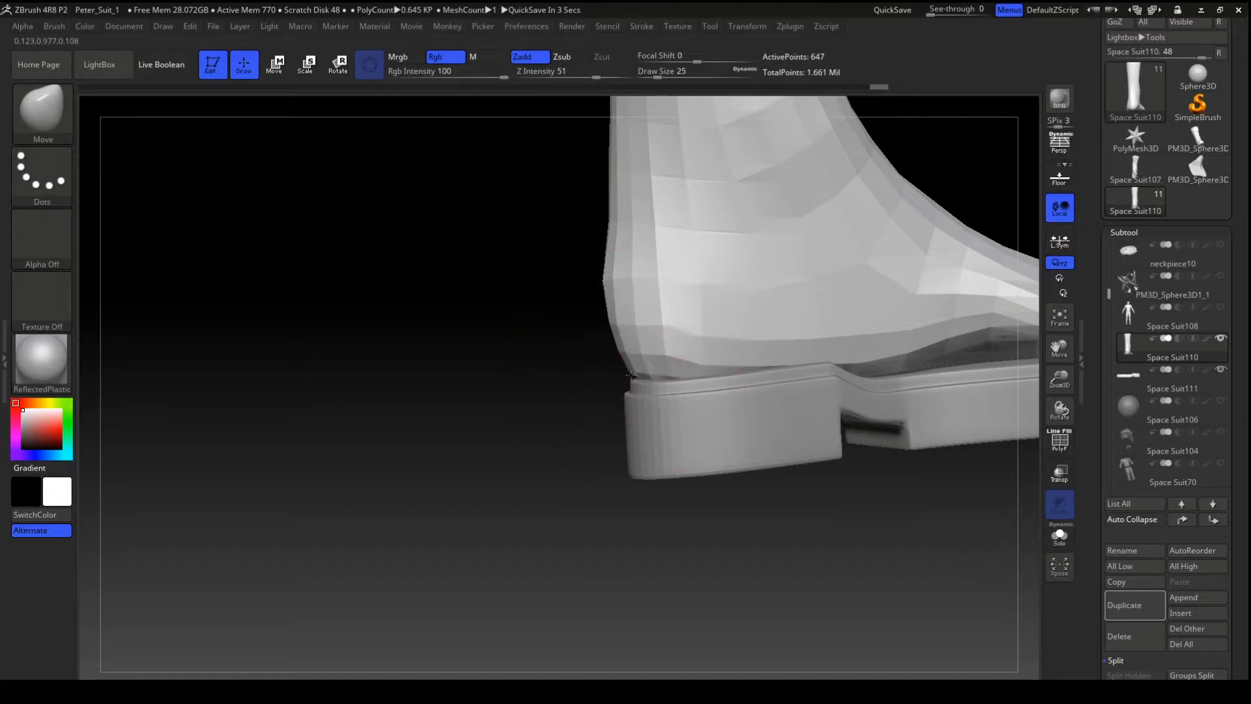
{"action": "left_click_drag", "start_coordinate": [562, 443], "coordinate": [438, 491], "text": "alt"}
{"action": "mouse_move", "coordinate": [393, 455]}
{"action": "left_mouse_down"}
{"action": "mouse_move", "coordinate": [383, 447]}
{"action": "mouse_move", "coordinate": [419, 436]}
{"action": "left_mouse_up"}
{"action": "left_click_drag", "start_coordinate": [831, 421], "coordinate": [826, 463]}
{"action": "left_click_drag", "start_coordinate": [941, 301], "coordinate": [698, 296], "text": "alt"}
{"action": "left_click_drag", "start_coordinate": [815, 171], "coordinate": [788, 186]}
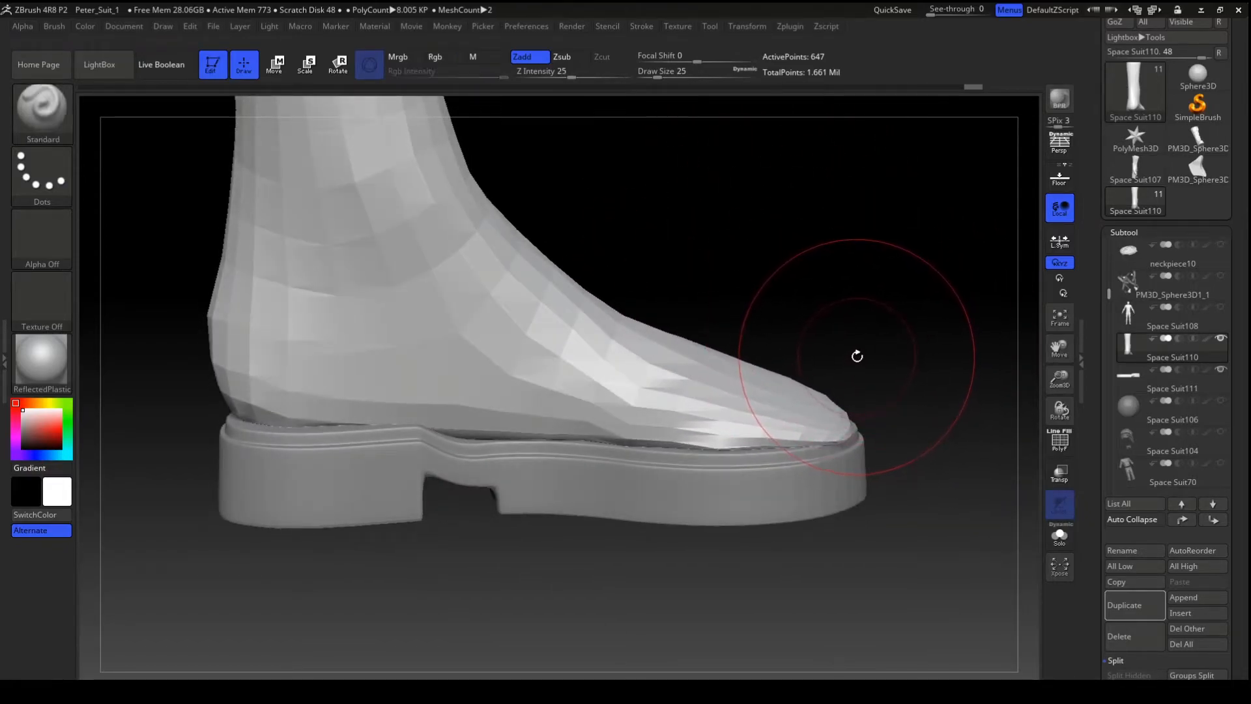
- Choose the Inflat brush and give the foot's toe area a fuller, smoothed shape
{"action": "key", "text": "b"}
{"action": "key", "text": "c"}
{"action": "key", "text": "t"}
{"action": "key", "text": "b"}
{"action": "key", "text": "i"}
{"action": "key", "text": "n"}
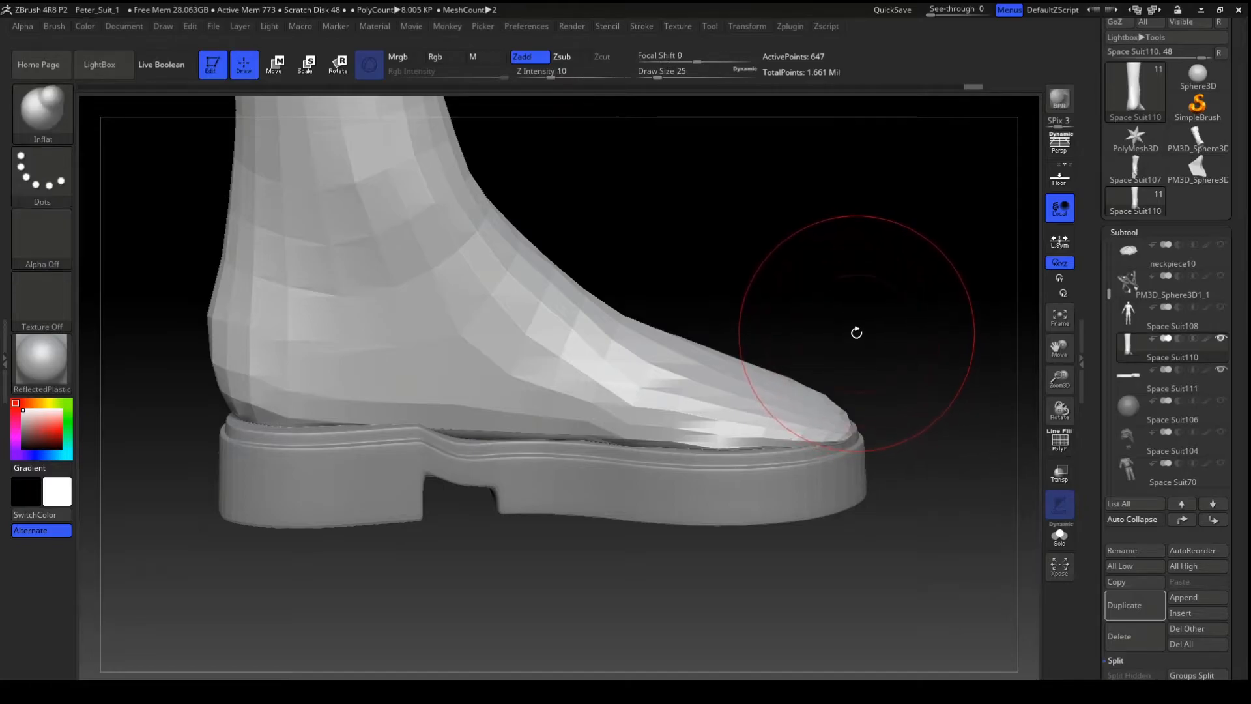
{"action": "right_click_drag", "start_coordinate": [741, 399], "coordinate": [810, 400]}
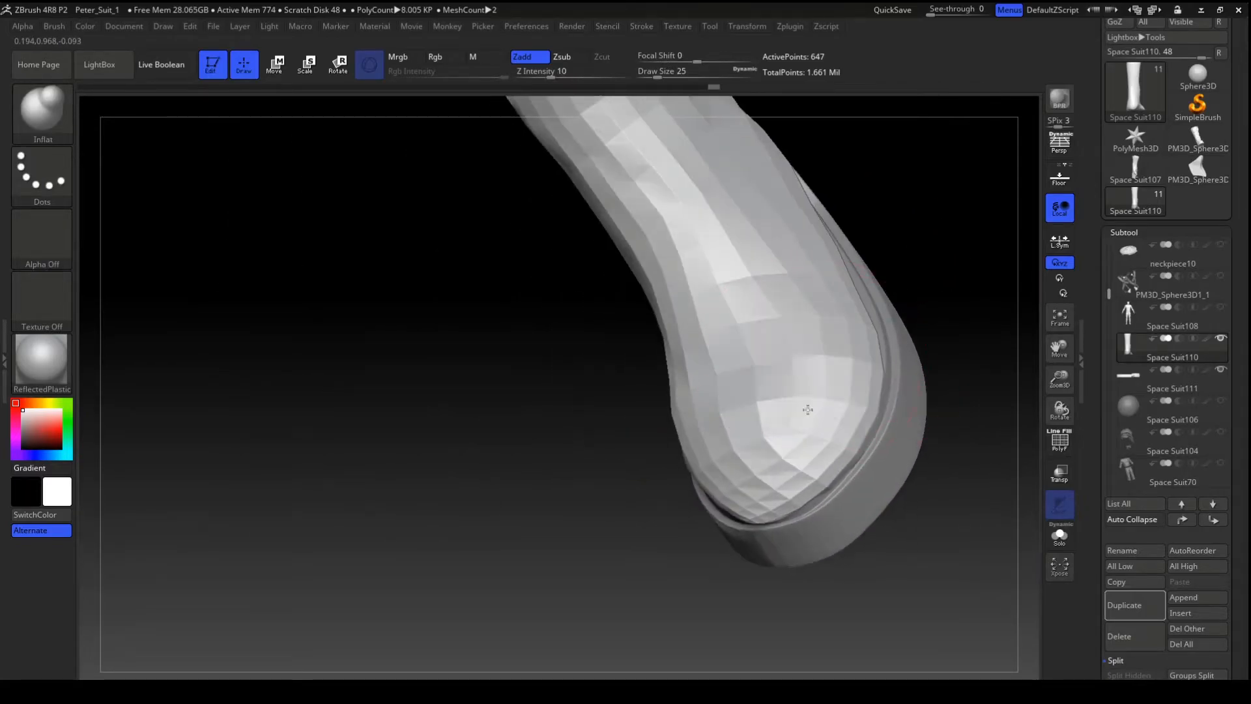
{"action": "right_click_drag", "start_coordinate": [689, 441], "coordinate": [767, 351]}
{"action": "mouse_move", "coordinate": [766, 351]}
{"action": "left_mouse_down", "text": "shift"}
{"action": "mouse_move", "coordinate": [592, 251]}
{"action": "mouse_move", "coordinate": [792, 407]}
{"action": "mouse_move", "coordinate": [797, 398]}
{"action": "left_mouse_up", "text": "shift"}
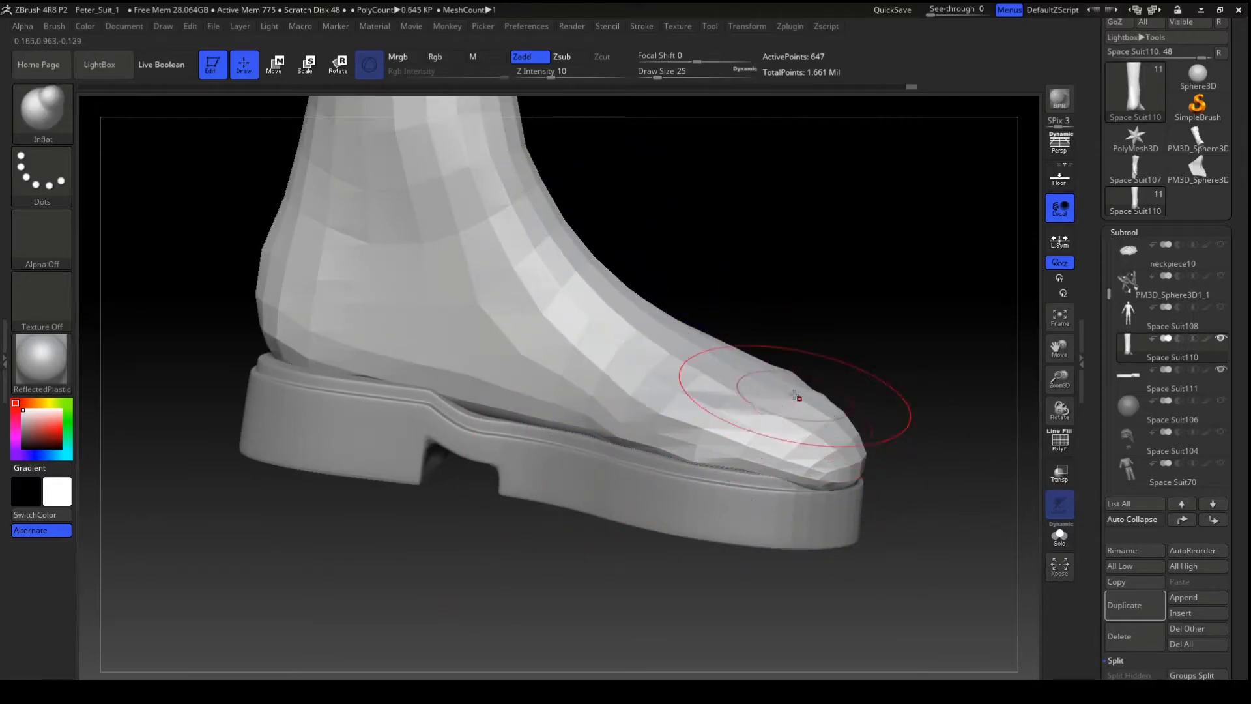
- Smooth and fill out the sides of the forefoot so the surface curves evenly toward the sole's rim
{"action": "right_click_drag", "start_coordinate": [603, 404], "coordinate": [620, 450]}
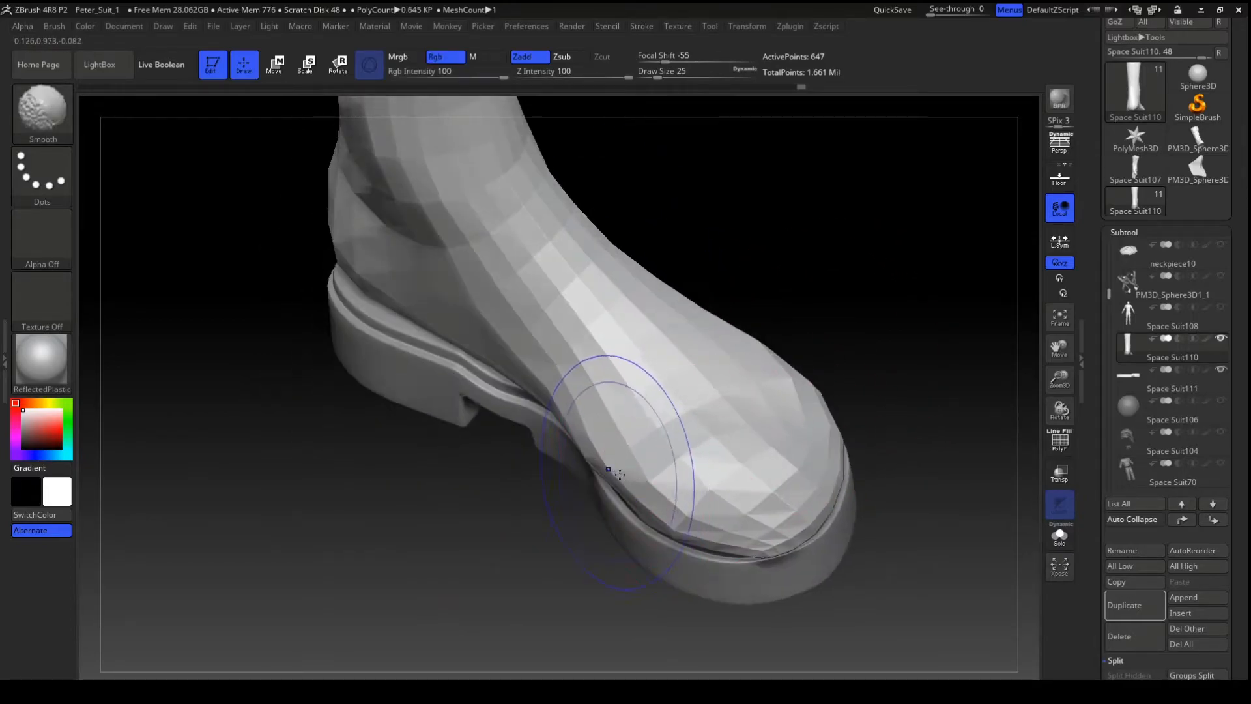
{"action": "right_click_drag", "start_coordinate": [859, 317], "coordinate": [720, 428]}
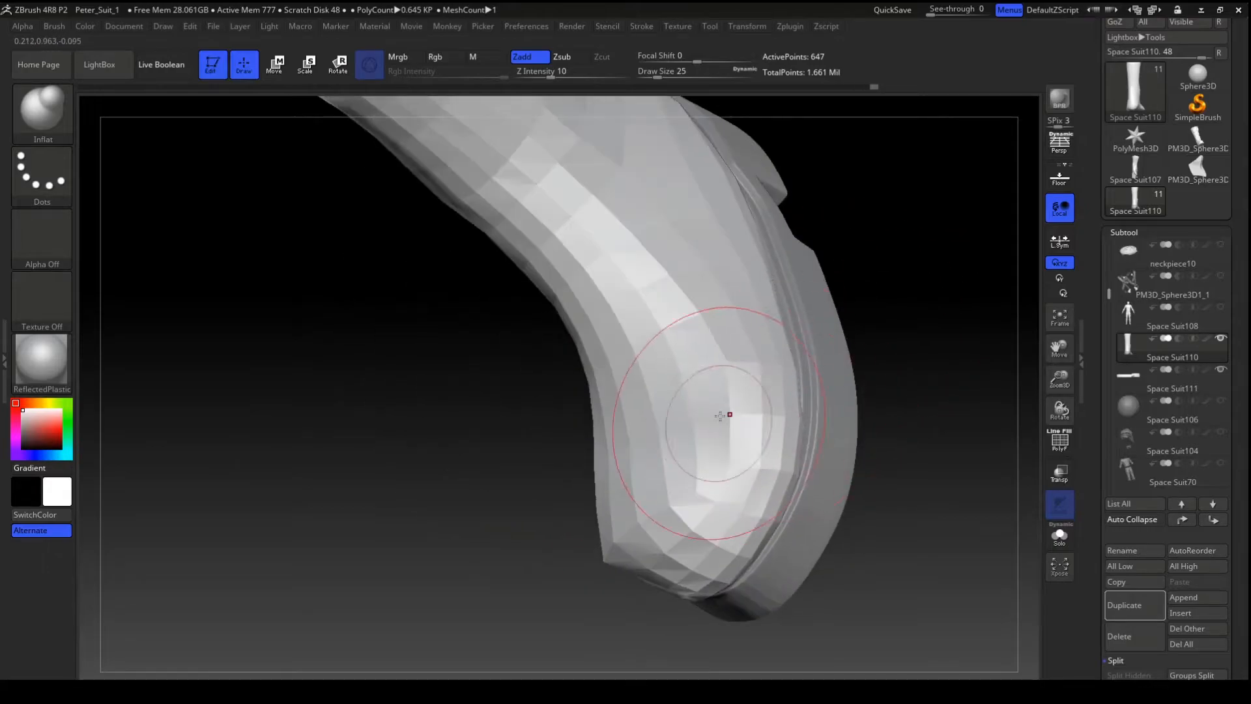
{"action": "mouse_move", "coordinate": [892, 519]}
{"action": "left_mouse_down"}
{"action": "mouse_move", "coordinate": [883, 464]}
{"action": "mouse_move", "coordinate": [789, 449]}
{"action": "mouse_move", "coordinate": [759, 417]}
{"action": "left_mouse_up"}
{"action": "mouse_move", "coordinate": [565, 294]}
{"action": "left_mouse_down", "text": "alt"}
{"action": "mouse_move", "coordinate": [491, 291]}
{"action": "mouse_move", "coordinate": [459, 394]}
{"action": "mouse_move", "coordinate": [495, 394]}
{"action": "left_mouse_up", "text": "alt"}
{"action": "mouse_move", "coordinate": [872, 375]}
{"action": "left_mouse_down"}
{"action": "mouse_move", "coordinate": [893, 366]}
{"action": "mouse_move", "coordinate": [919, 419]}
{"action": "mouse_move", "coordinate": [912, 490]}
{"action": "left_mouse_up"}
{"action": "left_click_drag", "start_coordinate": [867, 457], "coordinate": [854, 417]}
{"action": "left_click_drag", "start_coordinate": [712, 551], "coordinate": [799, 568], "text": "shift"}
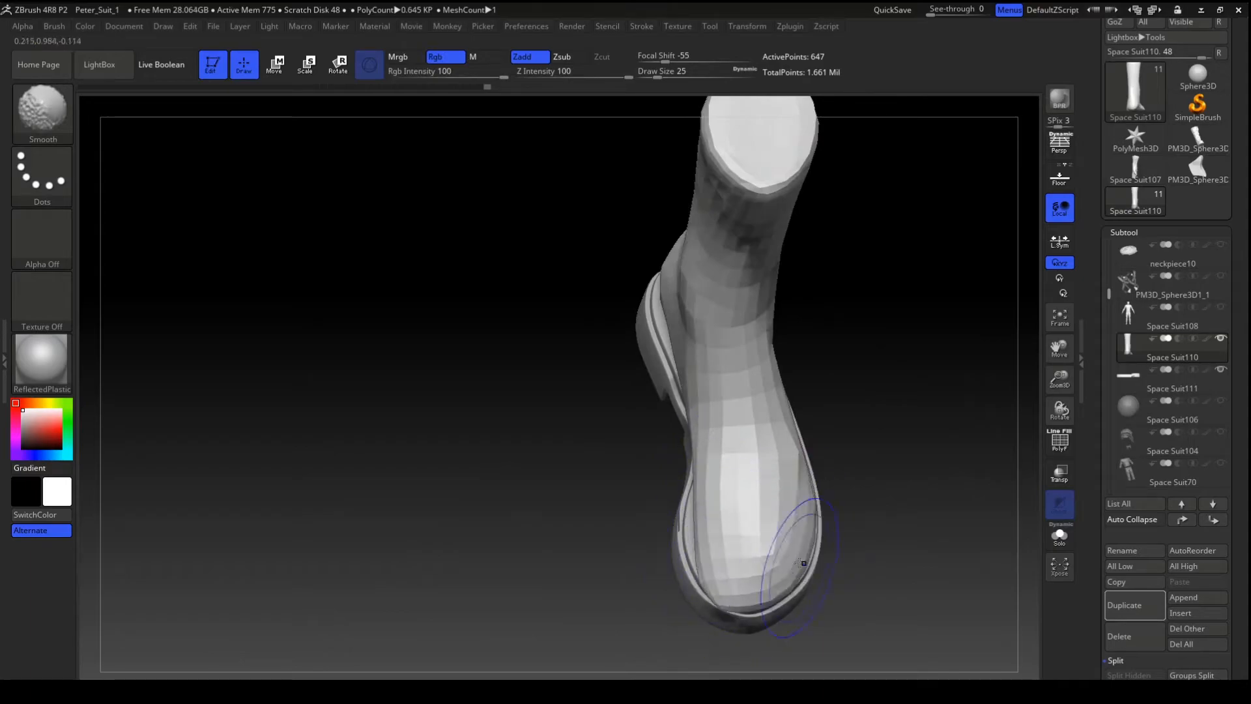
- Inflate the top and sides of the toe box further with the Inflat brush and smooth the uneven areas
{"action": "key", "text": "b"}
{"action": "key", "text": "i"}
{"action": "key", "text": "n"}
{"action": "left_click_drag", "start_coordinate": [704, 549], "coordinate": [762, 576]}
{"action": "mouse_move", "coordinate": [870, 450]}
{"action": "left_mouse_down"}
{"action": "mouse_move", "coordinate": [863, 397]}
{"action": "mouse_move", "coordinate": [676, 516]}
{"action": "mouse_move", "coordinate": [685, 577]}
{"action": "left_mouse_up"}
{"action": "mouse_move", "coordinate": [554, 515]}
{"action": "left_mouse_down"}
{"action": "mouse_move", "coordinate": [701, 555]}
{"action": "mouse_move", "coordinate": [660, 551]}
{"action": "left_mouse_up"}
{"action": "mouse_move", "coordinate": [770, 492]}
{"action": "left_mouse_down"}
{"action": "mouse_move", "coordinate": [841, 421]}
{"action": "mouse_move", "coordinate": [842, 525]}
{"action": "left_mouse_up"}
{"action": "left_click_drag", "start_coordinate": [901, 317], "coordinate": [831, 228]}
{"action": "mouse_move", "coordinate": [590, 433]}
{"action": "left_mouse_down", "text": "shift"}
{"action": "mouse_move", "coordinate": [527, 455]}
{"action": "mouse_move", "coordinate": [562, 360]}
{"action": "mouse_move", "coordinate": [748, 511]}
{"action": "mouse_move", "coordinate": [901, 468]}
{"action": "mouse_move", "coordinate": [658, 316]}
{"action": "mouse_move", "coordinate": [743, 297]}
{"action": "mouse_move", "coordinate": [756, 455]}
{"action": "mouse_move", "coordinate": [746, 502]}
{"action": "mouse_move", "coordinate": [802, 429]}
{"action": "mouse_move", "coordinate": [798, 361]}
{"action": "mouse_move", "coordinate": [737, 409]}
{"action": "left_mouse_up", "text": "shift"}
- Switch to the Move brush, adjust the foot's side near the heel, and undo the last smoothing stroke
{"action": "key", "text": "b"}
{"action": "key", "text": "m"}
{"action": "key", "text": "v"}
{"action": "left_click_drag", "start_coordinate": [595, 396], "coordinate": [628, 502]}
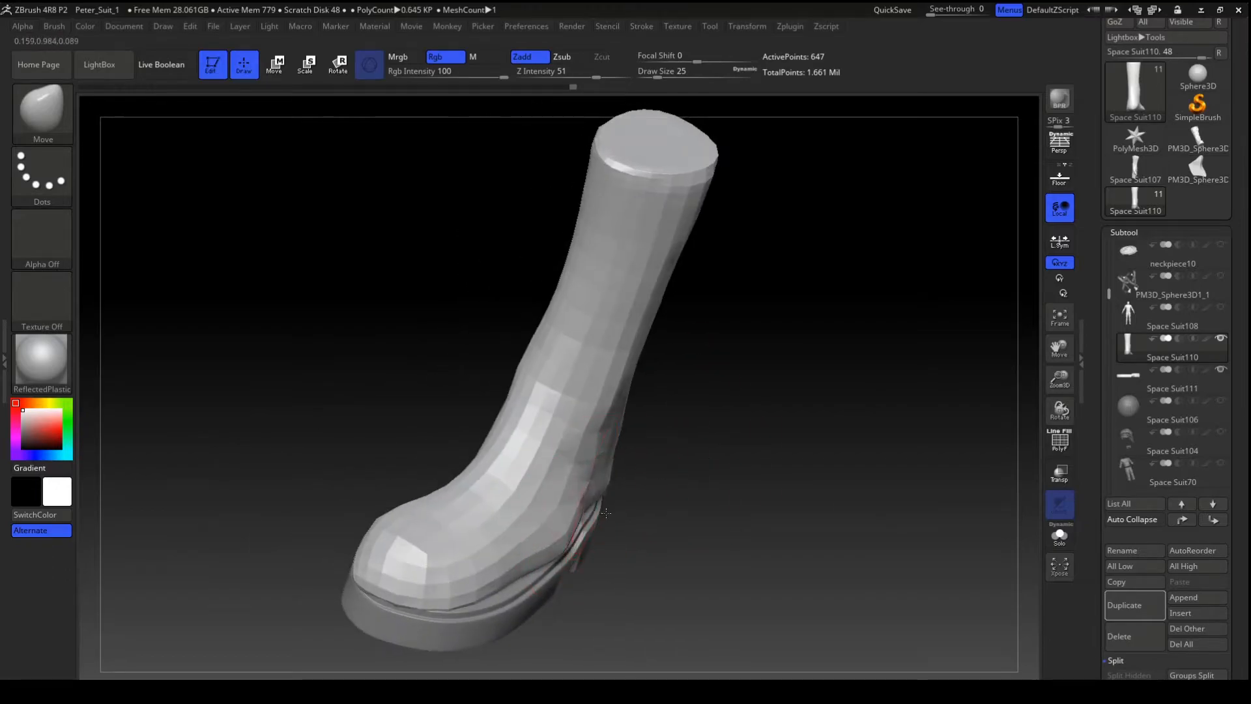
{"action": "key", "text": "shift"}
{"action": "left_click_drag", "start_coordinate": [442, 617], "coordinate": [528, 495], "text": "shift"}
{"action": "key", "text": "ctrl+z"}
- With the Move brush at draw size 29, adjust the toe and forefoot sides of the upper to sit against the sole's rim
{"action": "left_click", "coordinate": [662, 74]}
{"action": "mouse_move", "coordinate": [791, 393]}
{"action": "left_mouse_down"}
{"action": "mouse_move", "coordinate": [774, 395]}
{"action": "mouse_move", "coordinate": [807, 389]}
{"action": "left_mouse_up"}
{"action": "mouse_move", "coordinate": [832, 489]}
{"action": "left_mouse_down", "text": "alt"}
{"action": "mouse_move", "coordinate": [813, 410]}
{"action": "mouse_move", "coordinate": [833, 450]}
{"action": "mouse_move", "coordinate": [822, 481]}
{"action": "left_mouse_up", "text": "alt"}
{"action": "left_click_drag", "start_coordinate": [329, 397], "coordinate": [352, 528]}
{"action": "left_click_drag", "start_coordinate": [406, 498], "coordinate": [410, 485]}
{"action": "left_click_drag", "start_coordinate": [668, 74], "coordinate": [659, 74]}
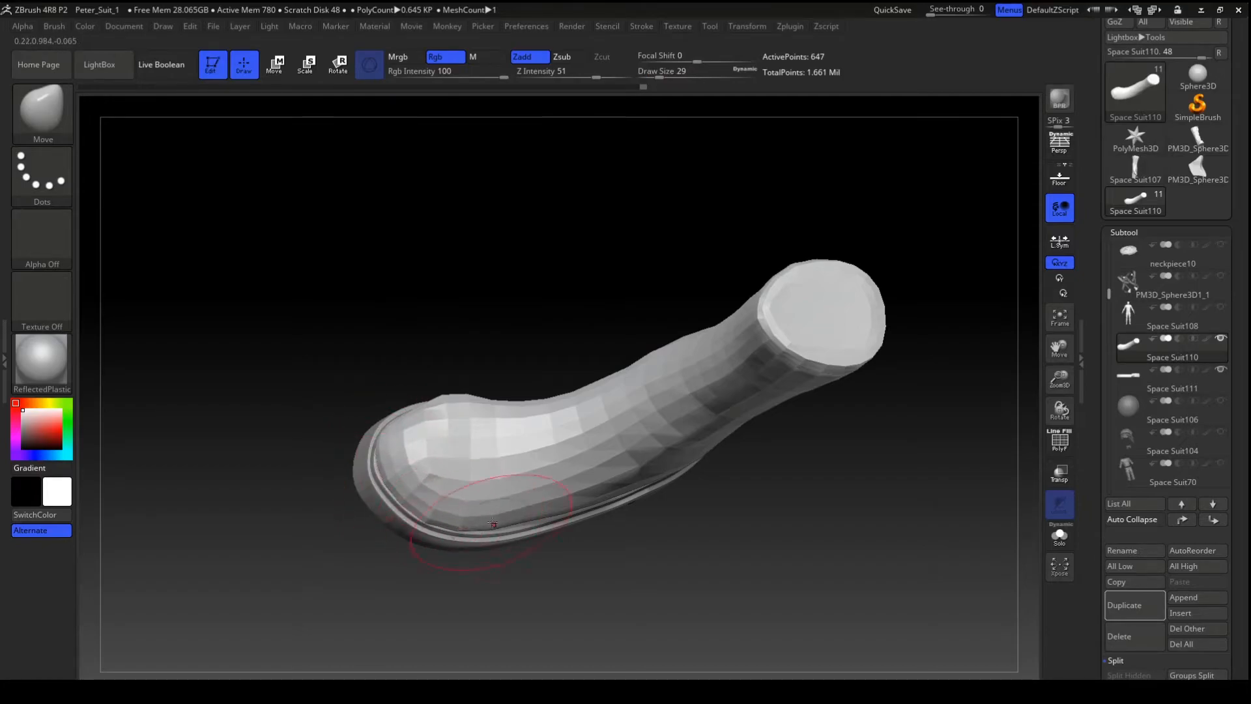
{"action": "left_click_drag", "start_coordinate": [472, 319], "coordinate": [469, 427]}
{"action": "left_click_drag", "start_coordinate": [461, 432], "coordinate": [453, 410], "text": "shift"}
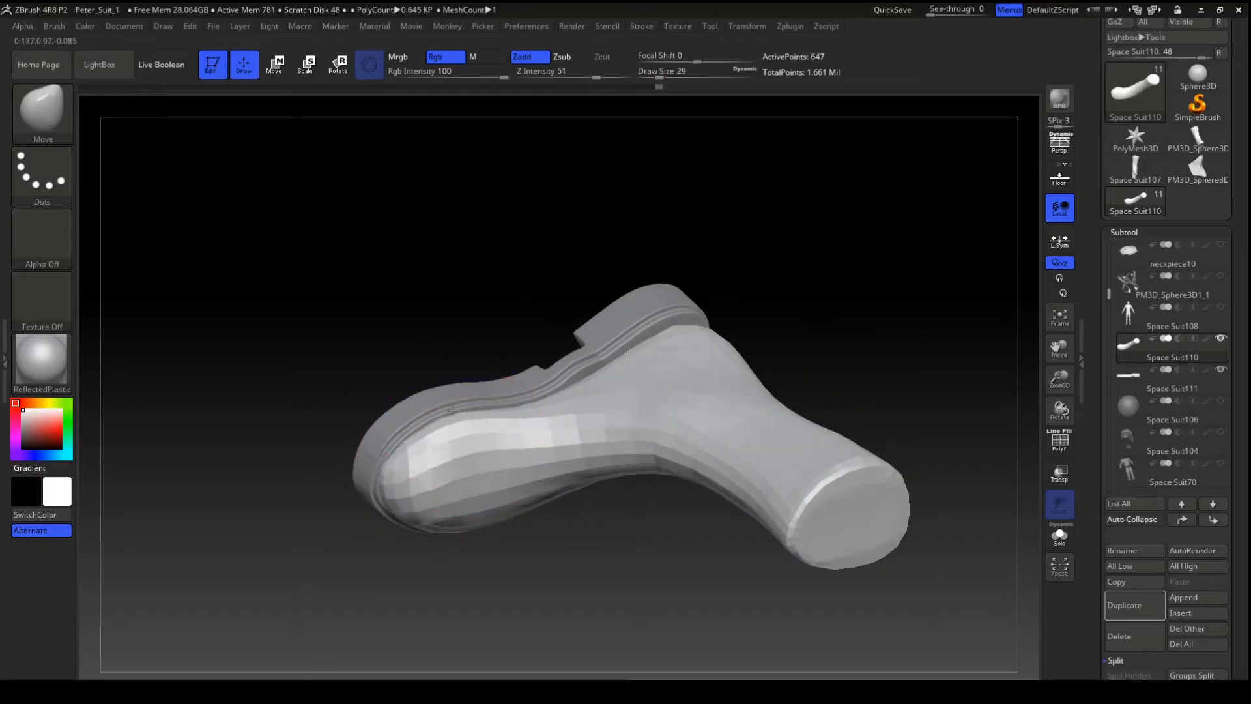
- Refine the other side of the foot along the sole and instep with the Move brush
{"action": "mouse_move", "coordinate": [603, 267]}
{"action": "left_mouse_down"}
{"action": "mouse_move", "coordinate": [607, 245]}
{"action": "mouse_move", "coordinate": [732, 268]}
{"action": "mouse_move", "coordinate": [699, 357]}
{"action": "mouse_move", "coordinate": [606, 246]}
{"action": "mouse_move", "coordinate": [686, 241]}
{"action": "mouse_move", "coordinate": [644, 327]}
{"action": "left_mouse_up"}
{"action": "left_click_drag", "start_coordinate": [643, 415], "coordinate": [653, 406]}
{"action": "left_click_drag", "start_coordinate": [800, 303], "coordinate": [785, 372]}
{"action": "left_click_drag", "start_coordinate": [545, 470], "coordinate": [506, 511]}
{"action": "mouse_move", "coordinate": [483, 368]}
{"action": "left_mouse_down"}
{"action": "mouse_move", "coordinate": [489, 178]}
{"action": "mouse_move", "coordinate": [425, 341]}
{"action": "mouse_move", "coordinate": [502, 274]}
{"action": "left_mouse_up"}
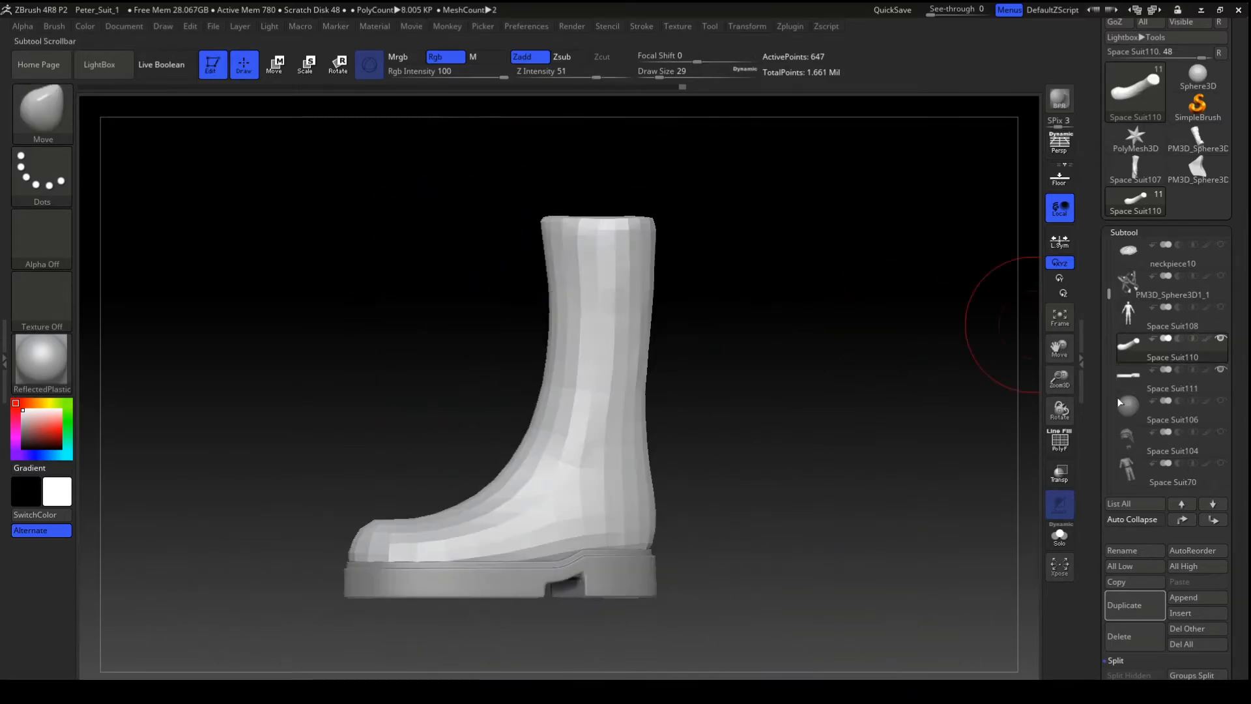
- Make the ankle cuffs subtool Space Suit12 visible, keeping the boot upper Space Suit110 selected for editing
{"action": "left_click_drag", "start_coordinate": [1108, 302], "coordinate": [1107, 343]}
{"action": "left_click", "coordinate": [1119, 439]}
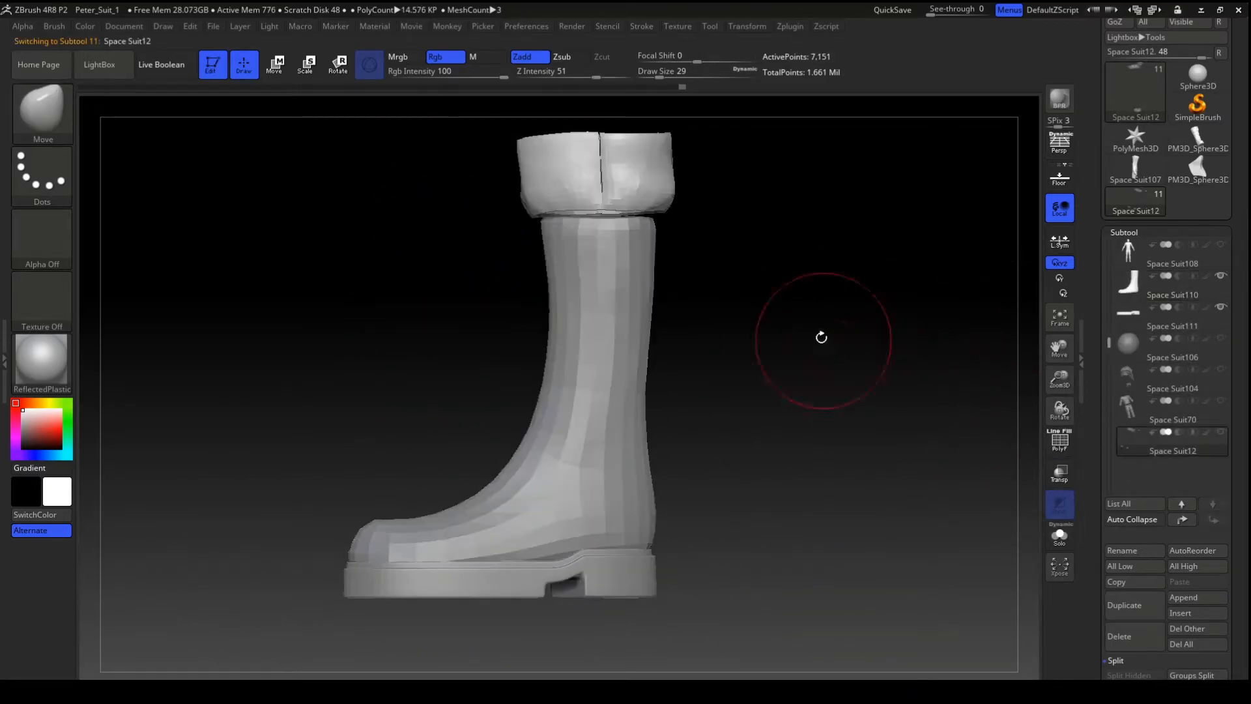
{"action": "left_click_drag", "start_coordinate": [838, 353], "coordinate": [824, 452], "text": "alt"}
{"action": "left_click_drag", "start_coordinate": [660, 71], "coordinate": [670, 71]}
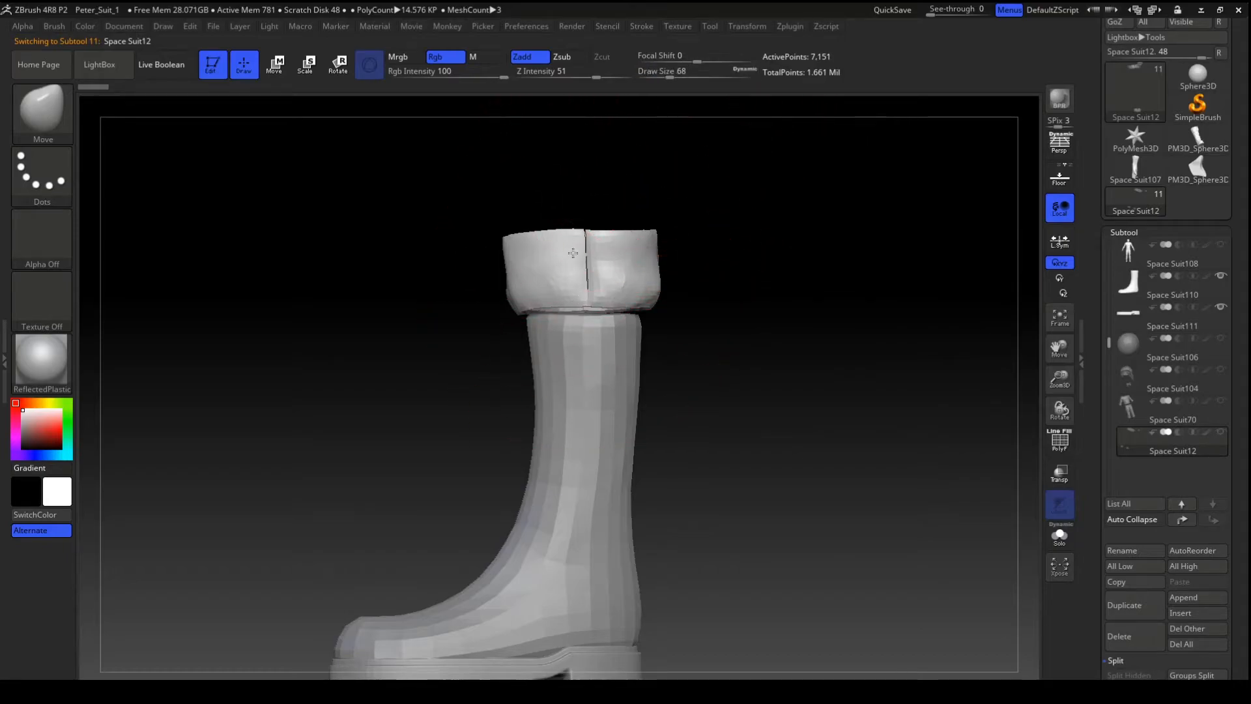
{"action": "left_click", "coordinate": [1172, 285]}
{"action": "left_click", "coordinate": [1220, 431]}
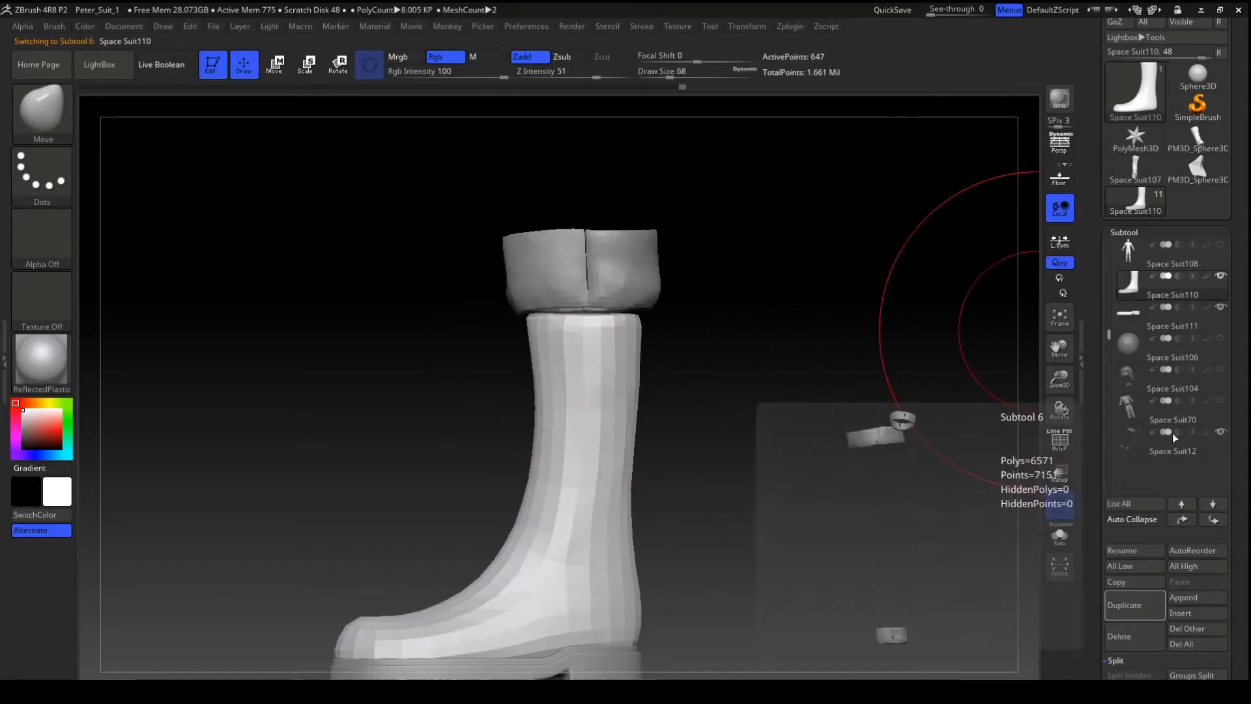
- Pull the top of the boot shaft outward around the ankle cuff with the Move brush at draw size 62
{"action": "left_click_drag", "start_coordinate": [585, 224], "coordinate": [596, 263]}
{"action": "left_click_drag", "start_coordinate": [573, 133], "coordinate": [617, 236]}
{"action": "left_click_drag", "start_coordinate": [683, 71], "coordinate": [679, 72]}
{"action": "left_click_drag", "start_coordinate": [695, 130], "coordinate": [741, 212]}
{"action": "left_click_drag", "start_coordinate": [418, 192], "coordinate": [572, 281]}
{"action": "left_click_drag", "start_coordinate": [782, 261], "coordinate": [612, 84]}
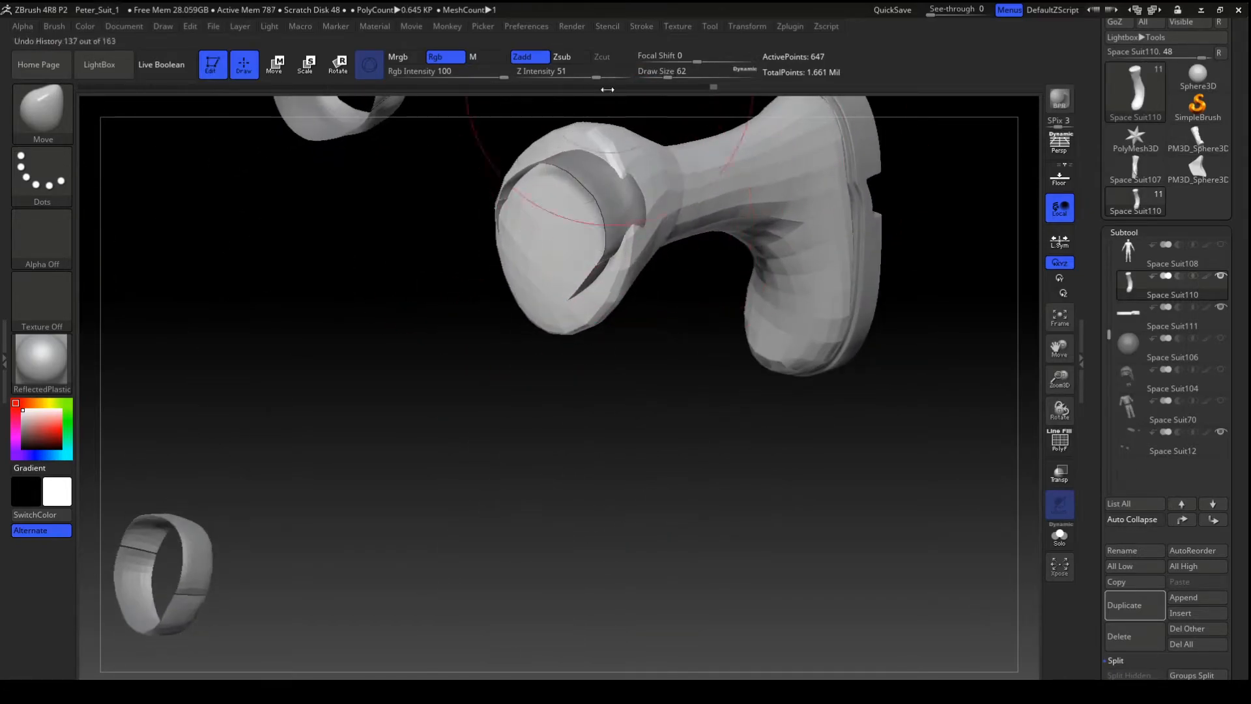
- Extend the front of the shaft's opening over the cuff and fill out the shin below it at draw size 39
{"action": "left_click_drag", "start_coordinate": [558, 365], "coordinate": [648, 360]}
{"action": "left_click_drag", "start_coordinate": [632, 258], "coordinate": [552, 262]}
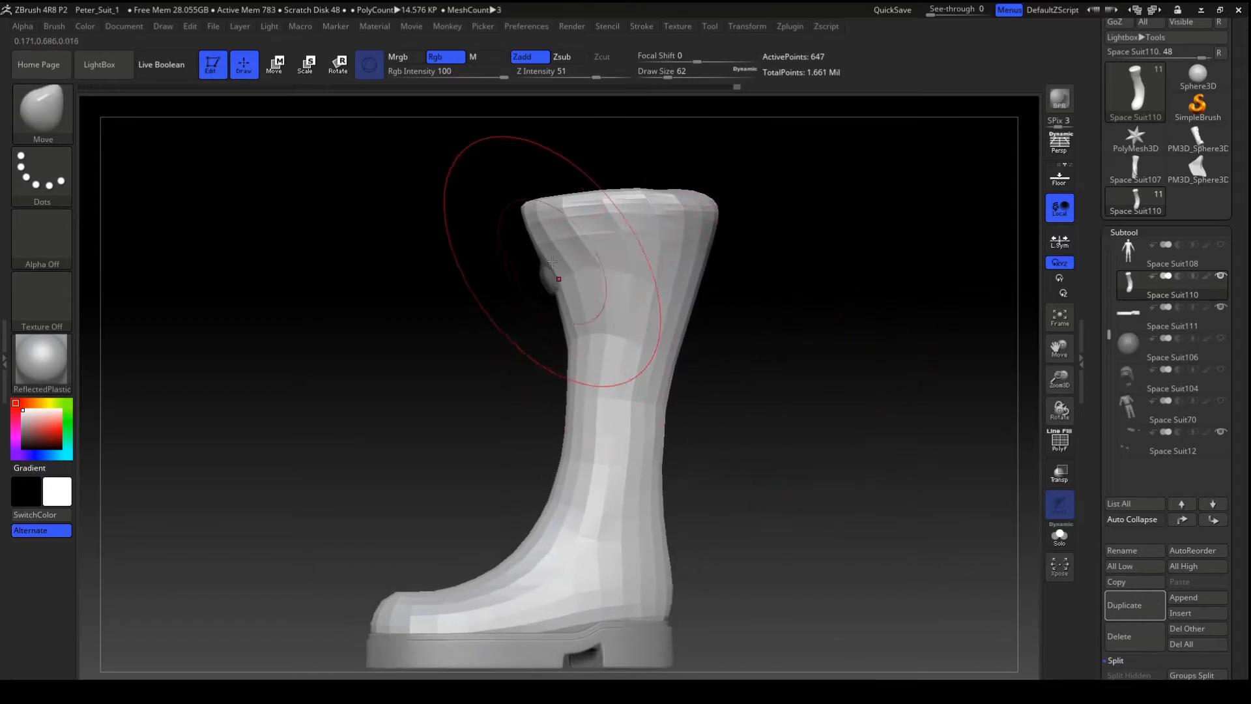
{"action": "left_click", "coordinate": [662, 74]}
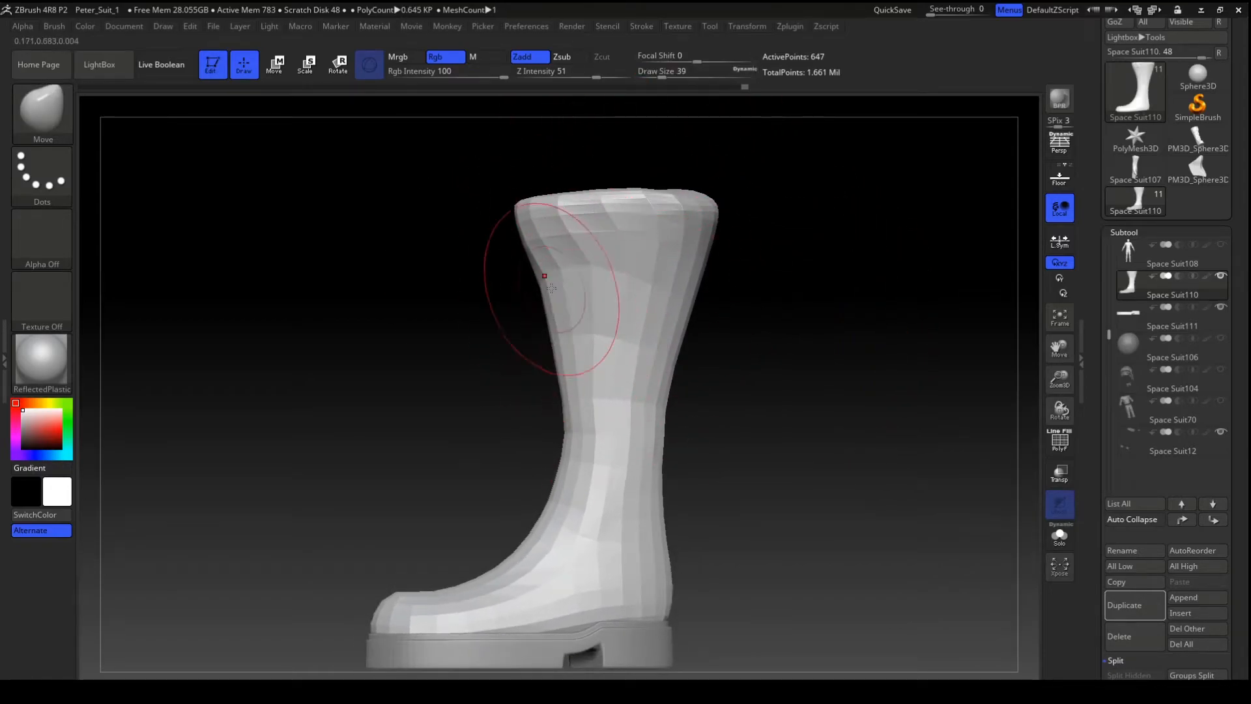
{"action": "key", "text": "shift"}
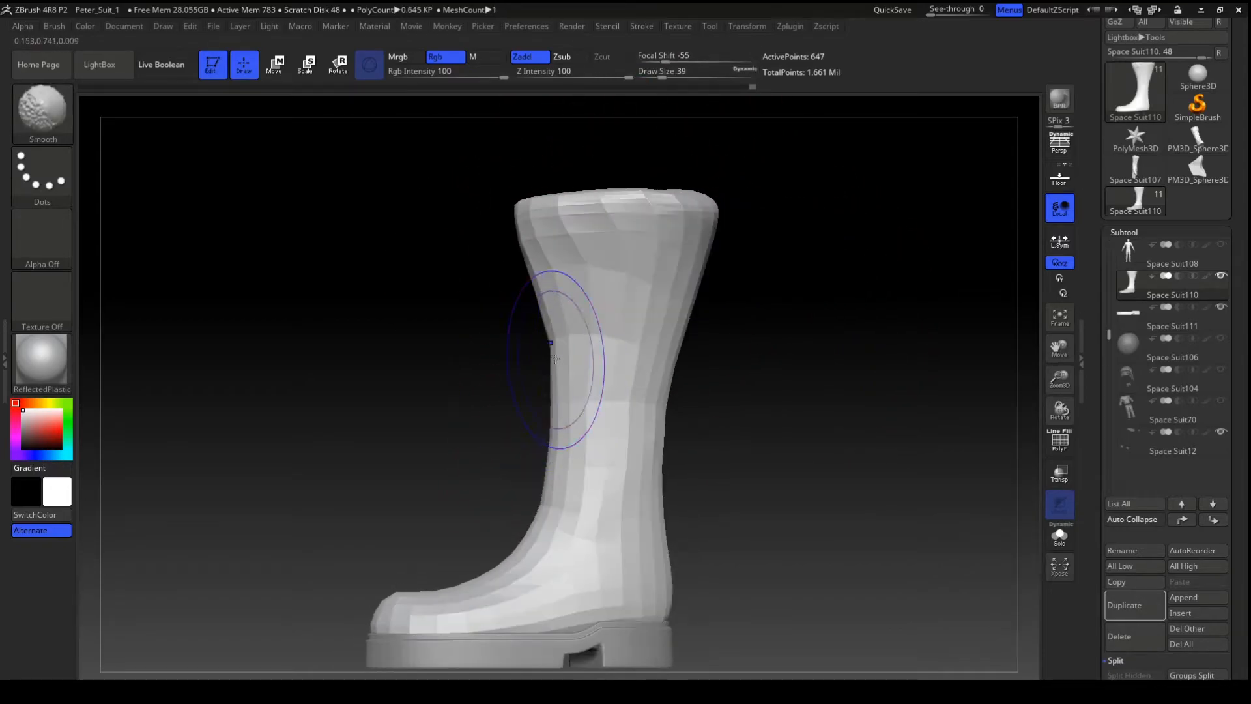
- Shape the back and outer side of the shaft, widening the calf between the ankle and the top opening
{"action": "left_click_drag", "start_coordinate": [777, 430], "coordinate": [729, 382], "text": "alt"}
{"action": "left_click_drag", "start_coordinate": [635, 333], "coordinate": [659, 333]}
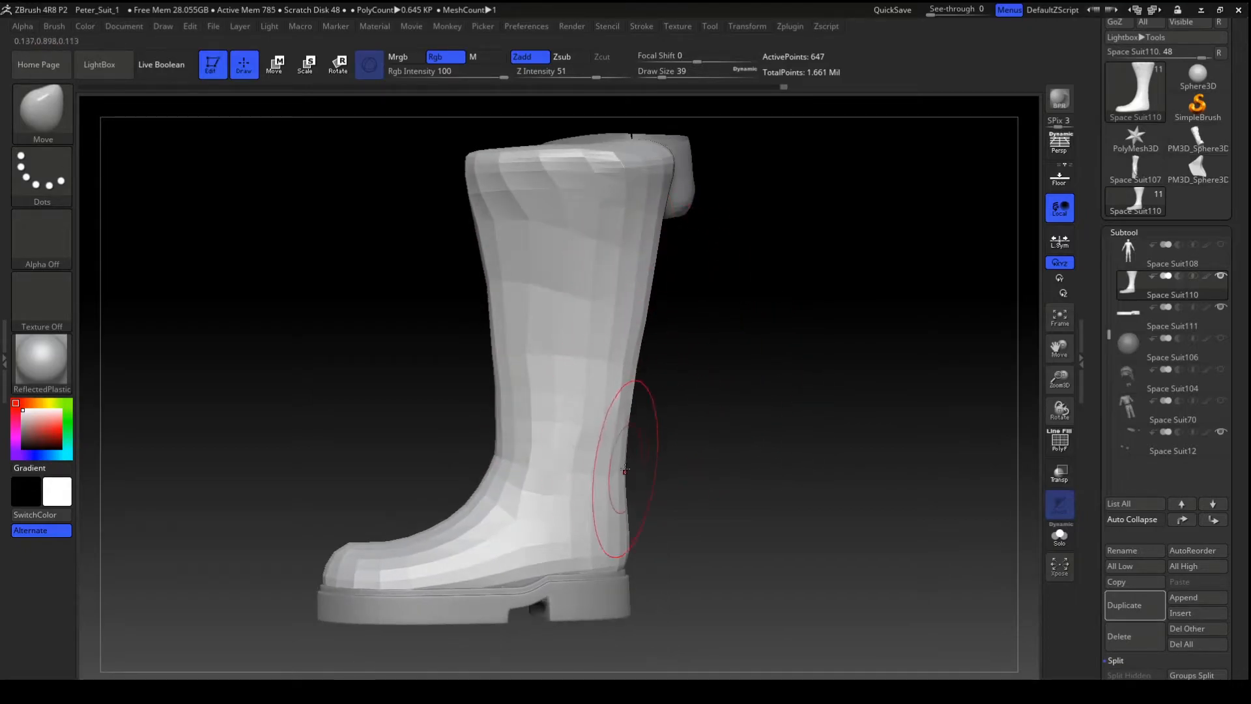
{"action": "left_click_drag", "start_coordinate": [700, 313], "coordinate": [704, 385], "text": "shift"}
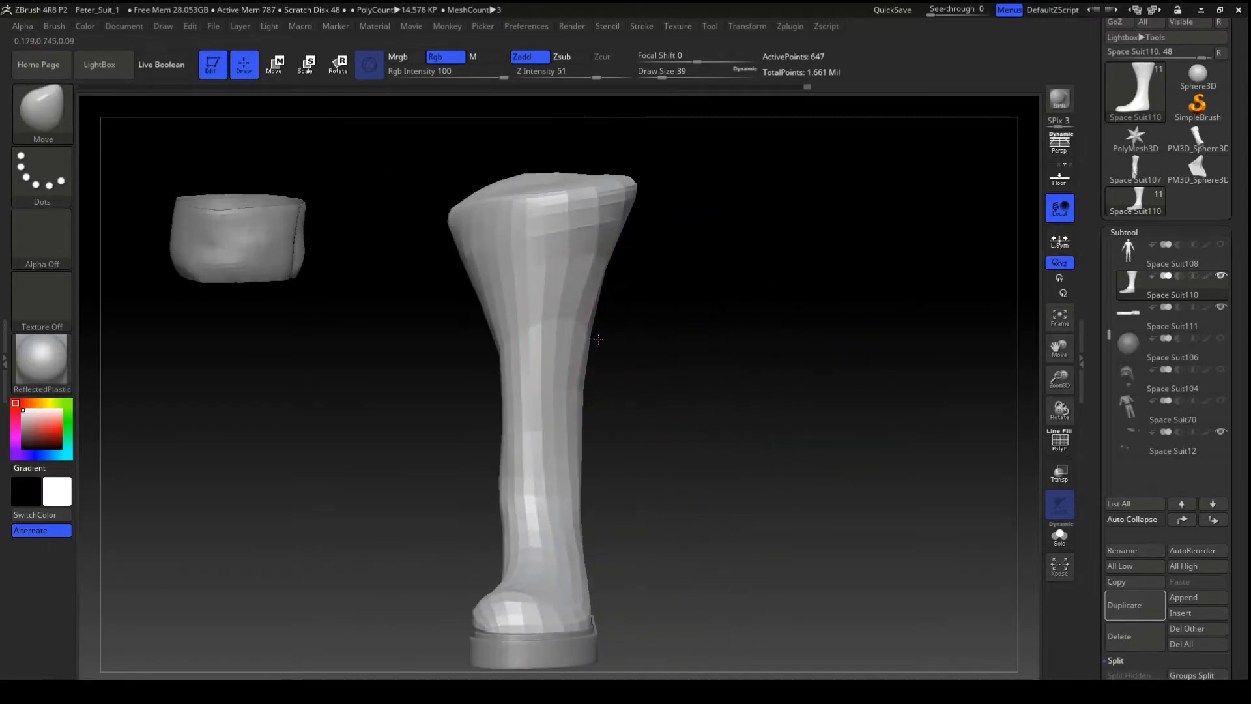
{"action": "left_click_drag", "start_coordinate": [591, 485], "coordinate": [600, 437]}
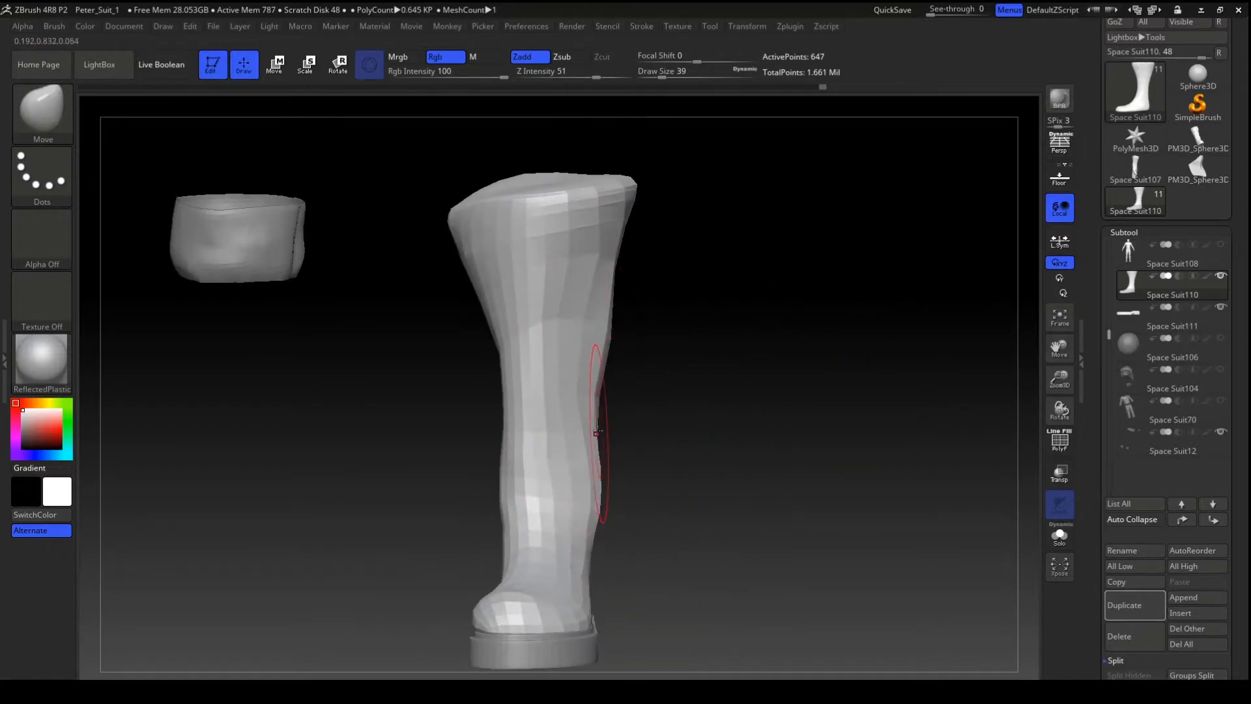
{"action": "left_click_drag", "start_coordinate": [610, 288], "coordinate": [627, 287]}
- Push the front and inner side of the lower shaft outward so it overhangs the ankle like a loose boot leg
{"action": "left_click_drag", "start_coordinate": [743, 307], "coordinate": [684, 423]}
{"action": "left_click_drag", "start_coordinate": [668, 463], "coordinate": [678, 391]}
{"action": "left_click_drag", "start_coordinate": [505, 417], "coordinate": [452, 430]}
{"action": "left_click_drag", "start_coordinate": [583, 470], "coordinate": [551, 465]}
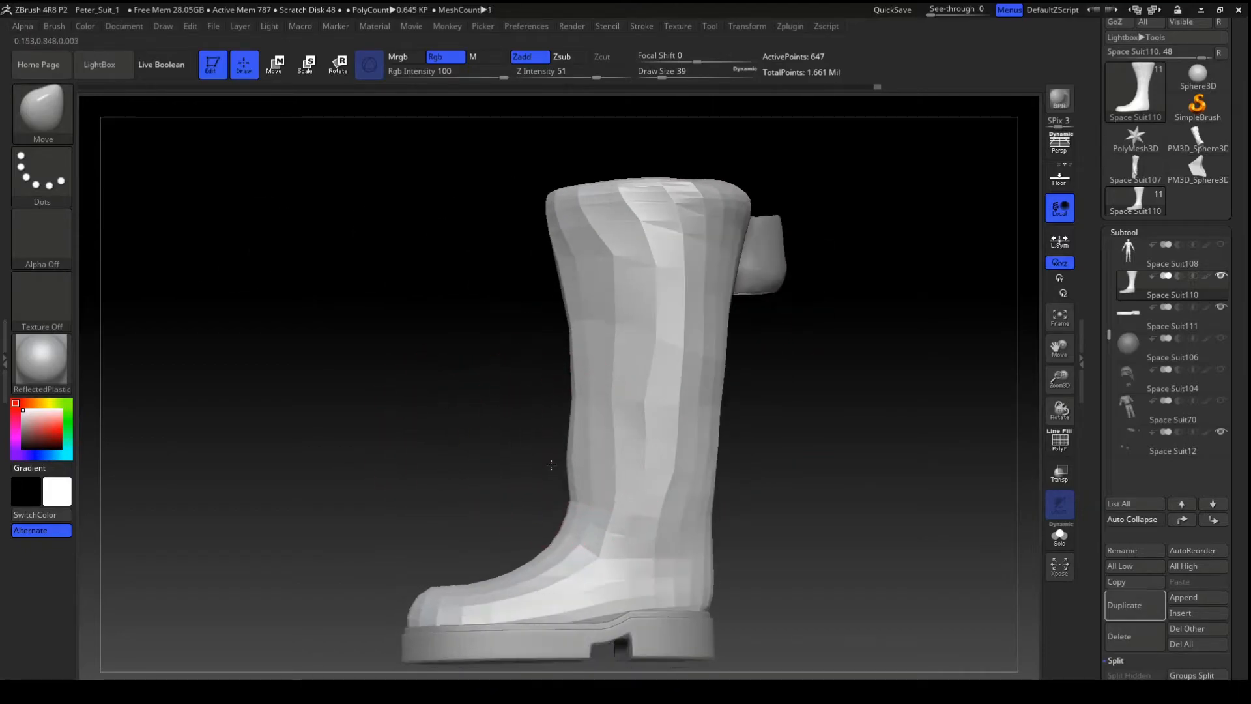
{"action": "left_click_drag", "start_coordinate": [563, 408], "coordinate": [530, 243]}
{"action": "mouse_move", "coordinate": [464, 276]}
{"action": "left_mouse_down"}
{"action": "mouse_move", "coordinate": [498, 388]}
{"action": "mouse_move", "coordinate": [444, 297]}
{"action": "left_mouse_up"}
{"action": "mouse_move", "coordinate": [489, 439]}
{"action": "left_mouse_down"}
{"action": "mouse_move", "coordinate": [461, 483]}
{"action": "mouse_move", "coordinate": [461, 512]}
{"action": "left_mouse_up"}
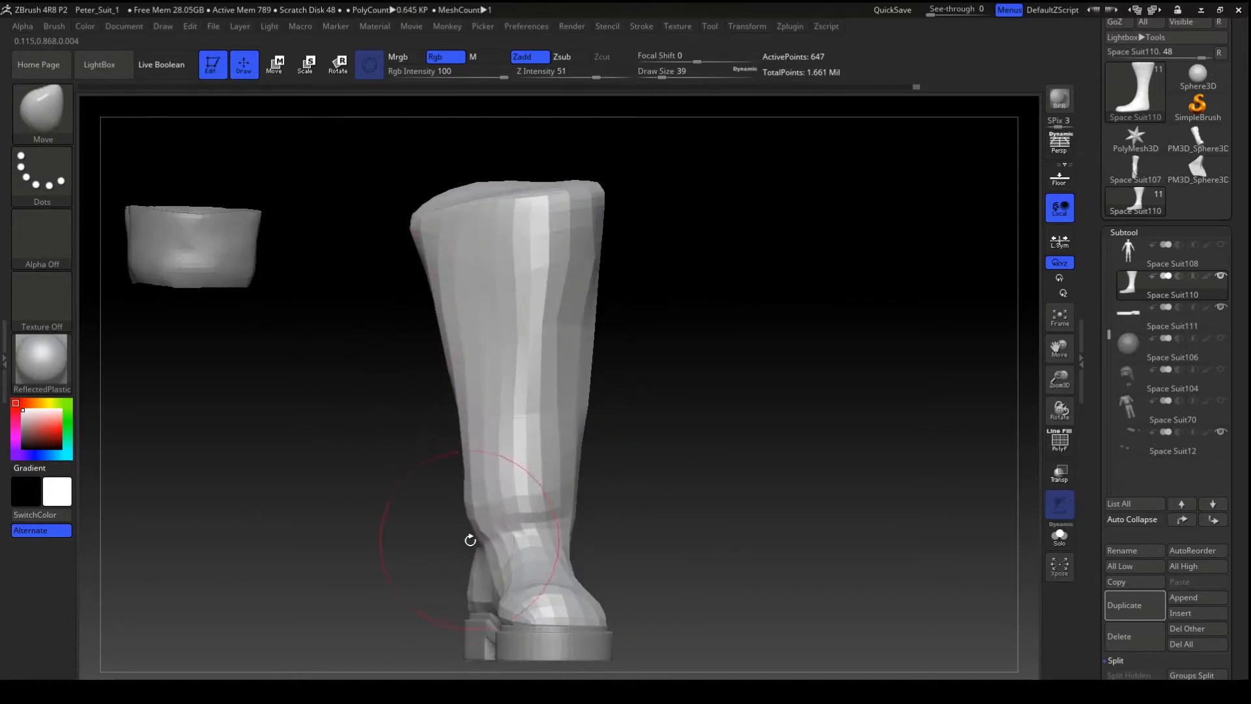
- Pull in the flared inner edge of the shaft's opening and undo the last stroke
{"action": "left_click_drag", "start_coordinate": [710, 436], "coordinate": [600, 345]}
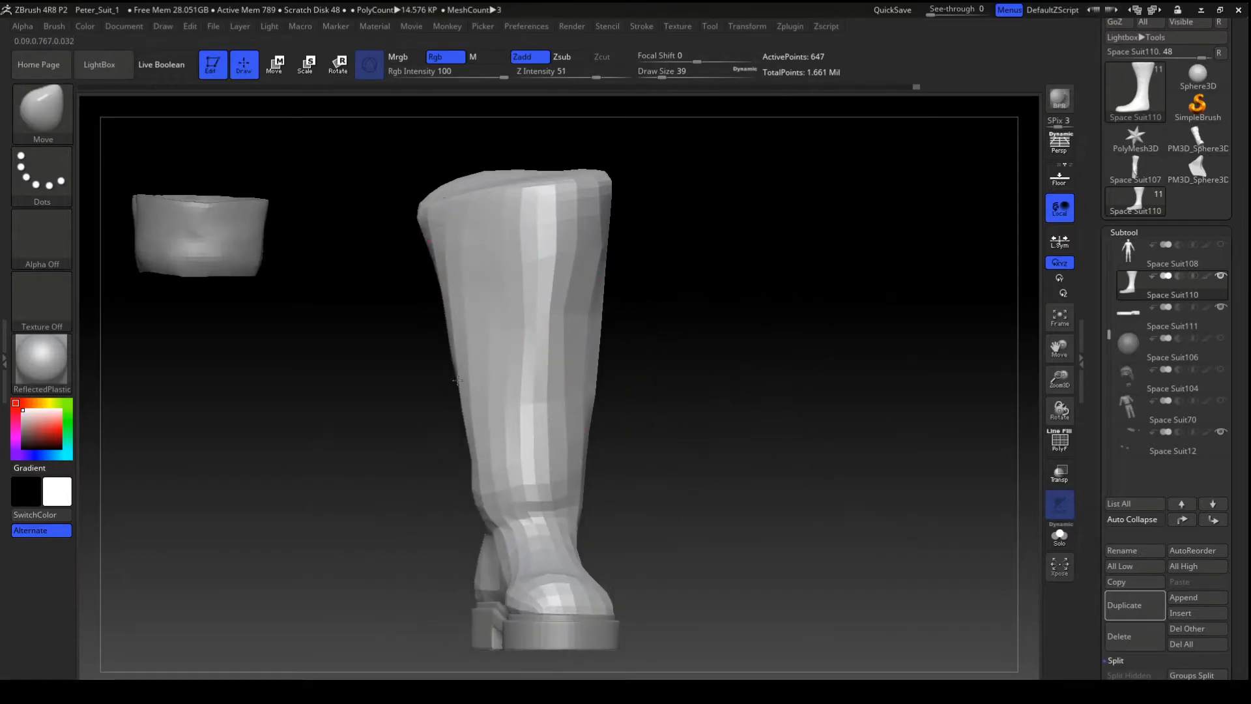
{"action": "left_click_drag", "start_coordinate": [421, 212], "coordinate": [440, 214]}
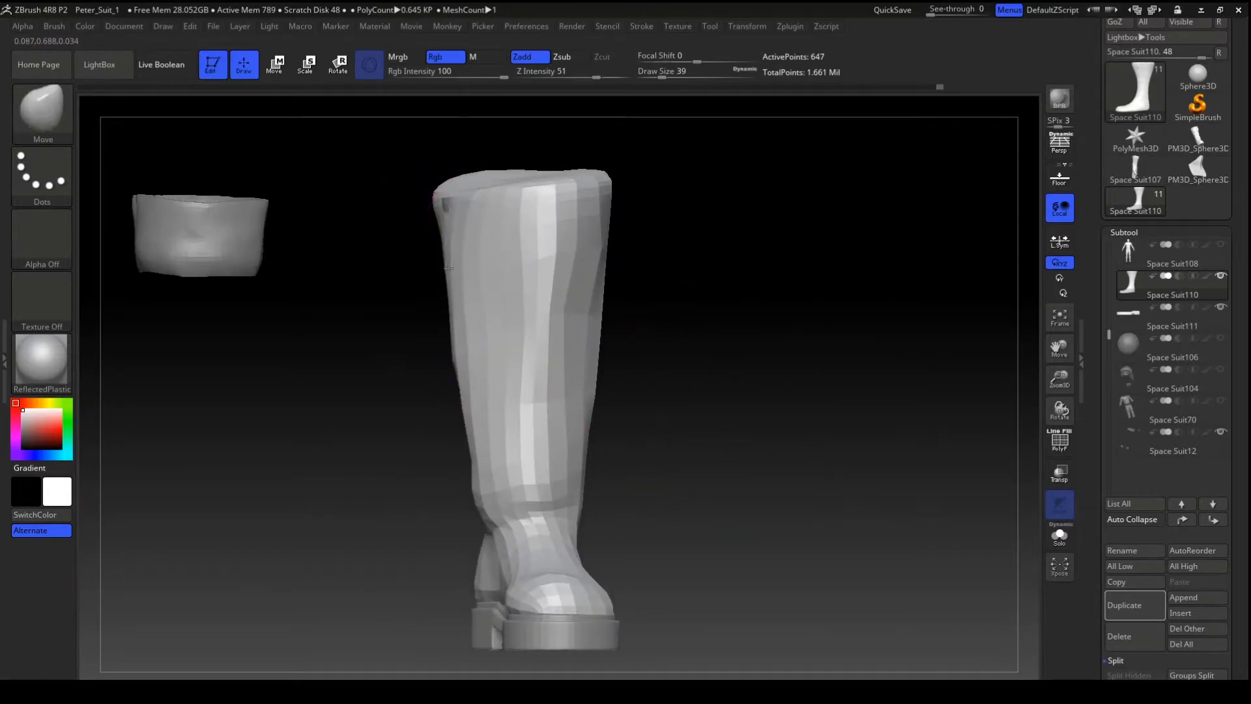
{"action": "left_click_drag", "start_coordinate": [438, 357], "coordinate": [709, 312]}
{"action": "key", "text": "ctrl+z"}
{"action": "left_click_drag", "start_coordinate": [779, 394], "coordinate": [738, 385], "text": "shift"}
- Shape the heel and the back of the ankle above the sole with the Move brush at draw size 33
{"action": "left_click_drag", "start_coordinate": [866, 476], "coordinate": [812, 443], "text": "alt"}
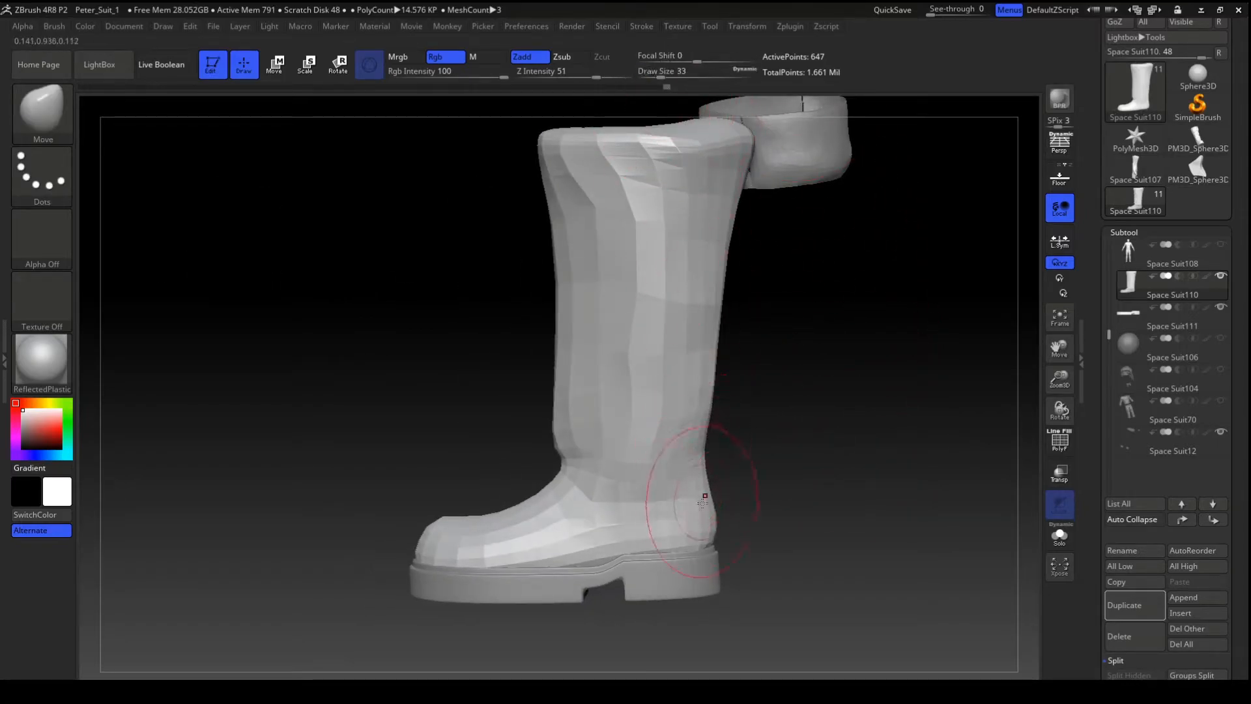
{"action": "mouse_move", "coordinate": [713, 540]}
{"action": "left_mouse_down", "text": "shift"}
{"action": "mouse_move", "coordinate": [828, 477]}
{"action": "mouse_move", "coordinate": [883, 469]}
{"action": "mouse_move", "coordinate": [717, 443]}
{"action": "left_mouse_up", "text": "shift"}
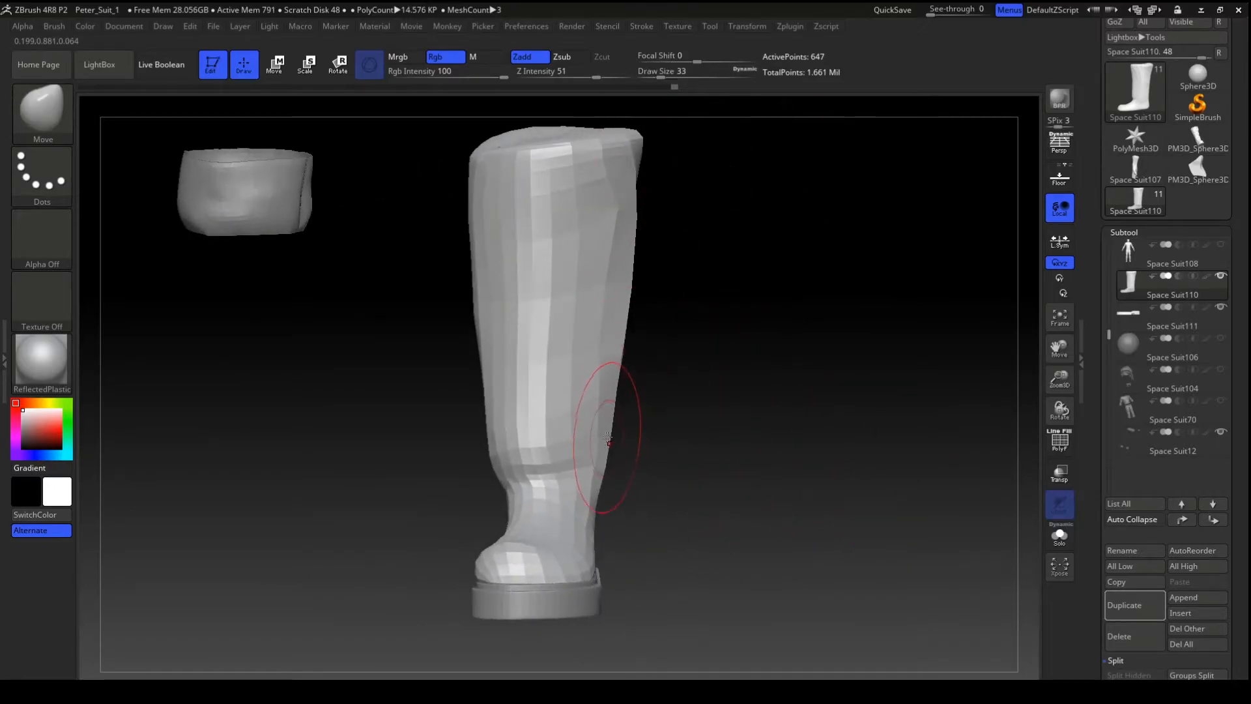
{"action": "mouse_move", "coordinate": [702, 378]}
{"action": "left_mouse_down"}
{"action": "mouse_move", "coordinate": [715, 377]}
{"action": "mouse_move", "coordinate": [676, 378]}
{"action": "mouse_move", "coordinate": [718, 394]}
{"action": "left_mouse_up"}
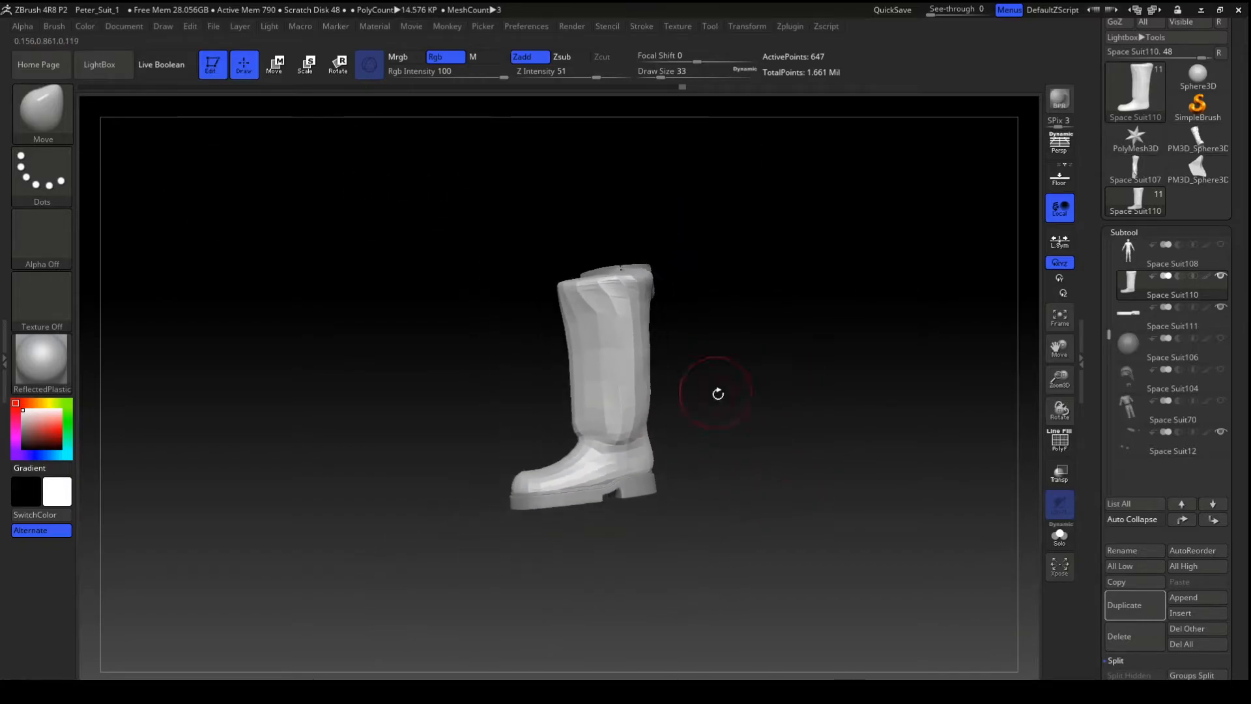
- Show the suit trousers subtool Space Suit70 and smooth the boot shaft's top rim and sides beneath the trouser leg
{"action": "left_click", "coordinate": [1221, 400]}
{"action": "mouse_move", "coordinate": [759, 441]}
{"action": "left_mouse_down", "text": "shift"}
{"action": "mouse_move", "coordinate": [789, 433]}
{"action": "mouse_move", "coordinate": [735, 495]}
{"action": "mouse_move", "coordinate": [704, 455]}
{"action": "mouse_move", "coordinate": [762, 489]}
{"action": "mouse_move", "coordinate": [826, 443]}
{"action": "mouse_move", "coordinate": [791, 447]}
{"action": "mouse_move", "coordinate": [862, 156]}
{"action": "left_mouse_up", "text": "shift"}
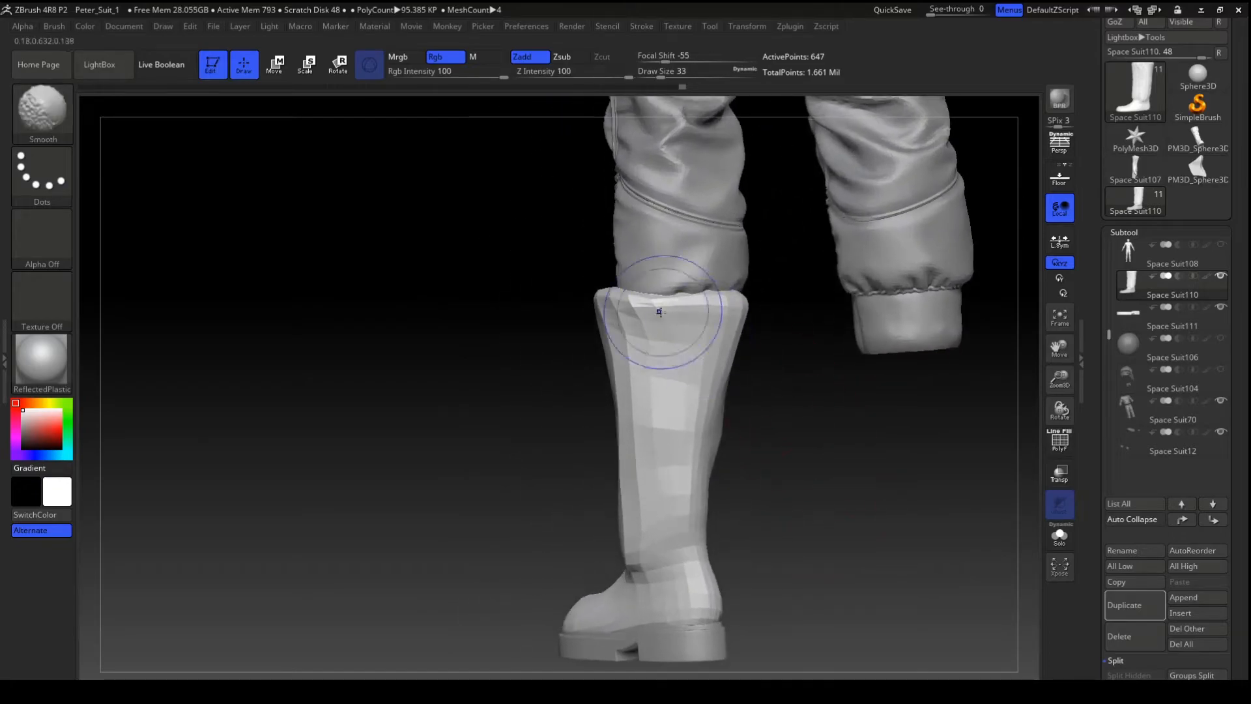
{"action": "left_click_drag", "start_coordinate": [595, 301], "coordinate": [542, 469]}
{"action": "left_click_drag", "start_coordinate": [591, 346], "coordinate": [660, 367], "text": "shift"}
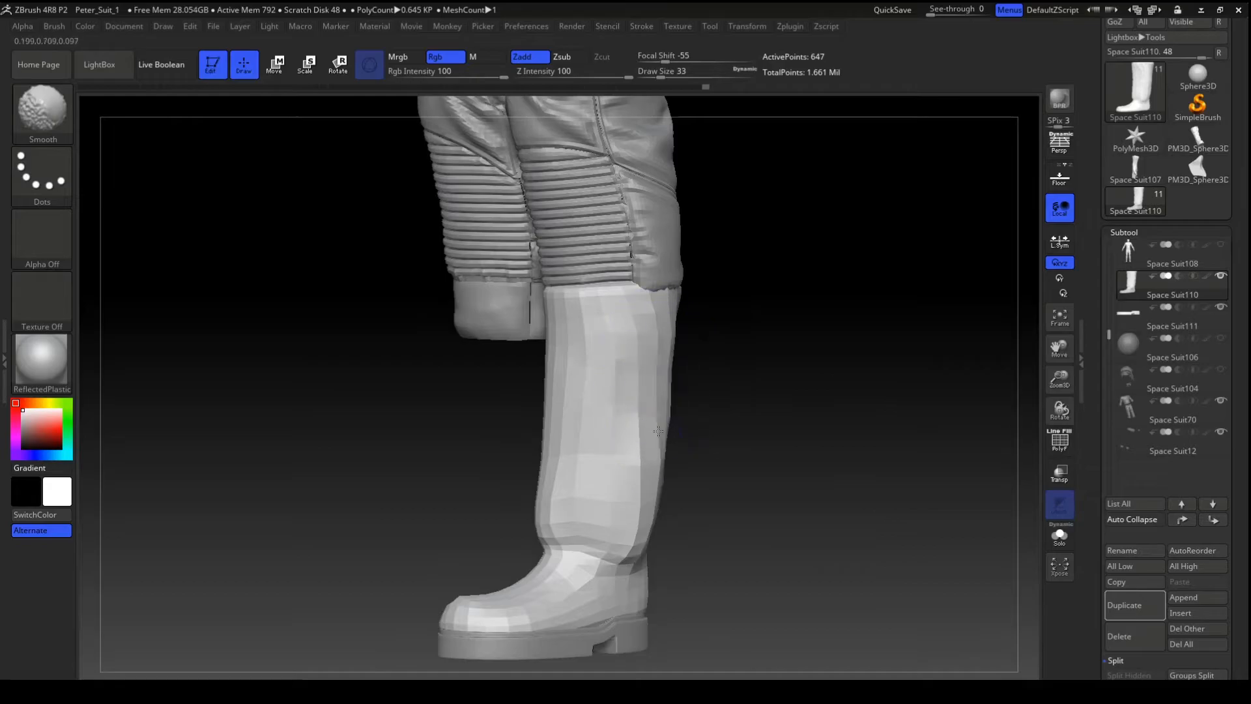
{"action": "left_click_drag", "start_coordinate": [697, 419], "coordinate": [710, 307], "text": "shift"}
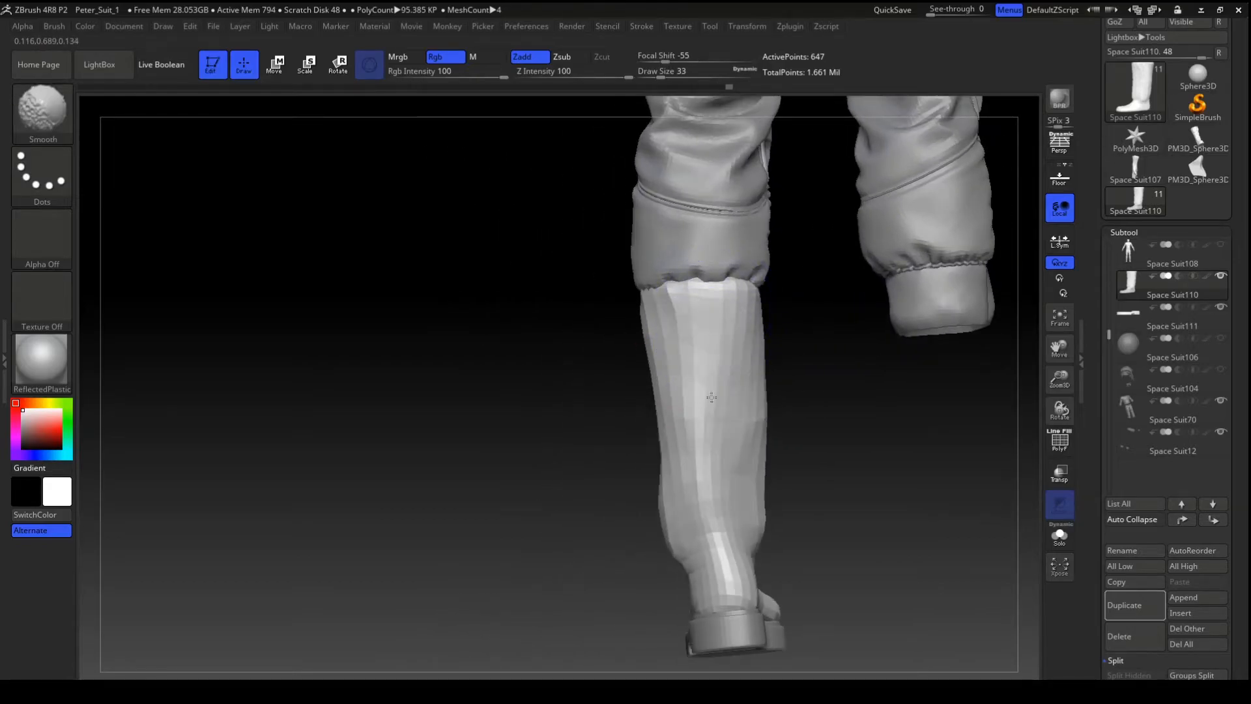
- Reshape the back and sides of the lower calf above the ankle with the Move brush
{"action": "left_click_drag", "start_coordinate": [558, 467], "coordinate": [741, 466]}
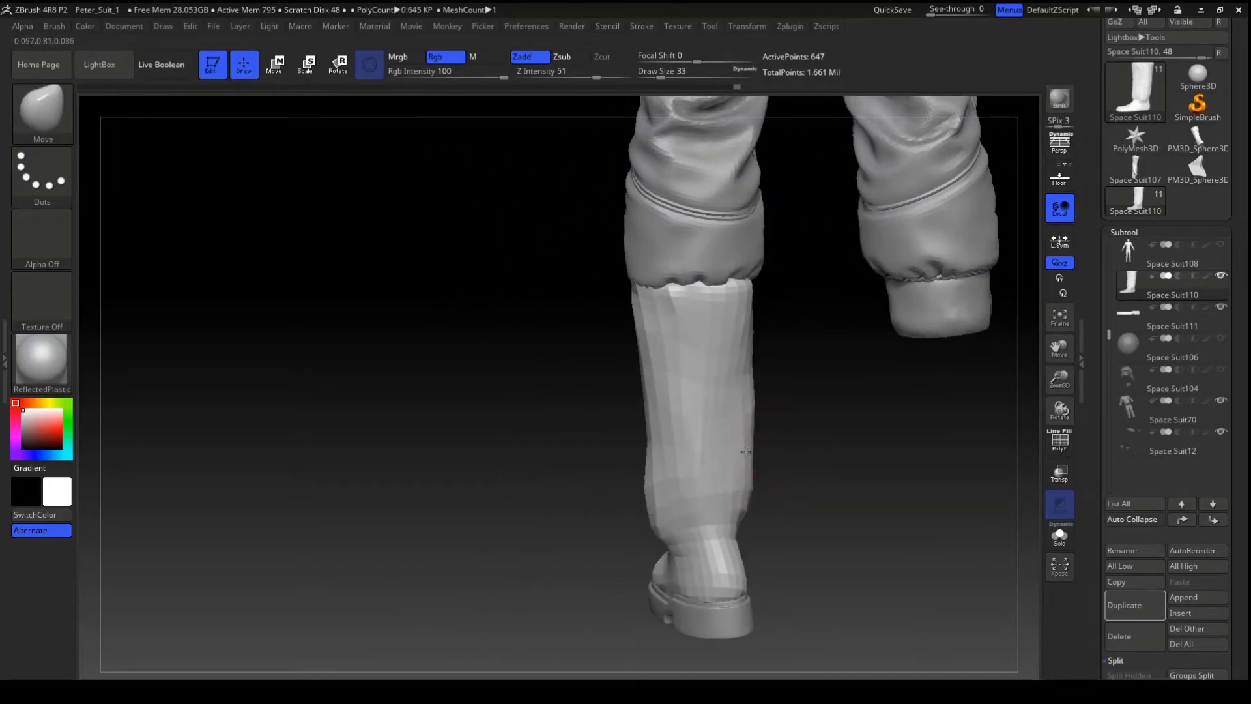
{"action": "mouse_move", "coordinate": [796, 372]}
{"action": "left_mouse_down", "text": "shift"}
{"action": "mouse_move", "coordinate": [835, 438]}
{"action": "mouse_move", "coordinate": [874, 459]}
{"action": "mouse_move", "coordinate": [827, 445]}
{"action": "mouse_move", "coordinate": [530, 487]}
{"action": "left_mouse_up", "text": "shift"}
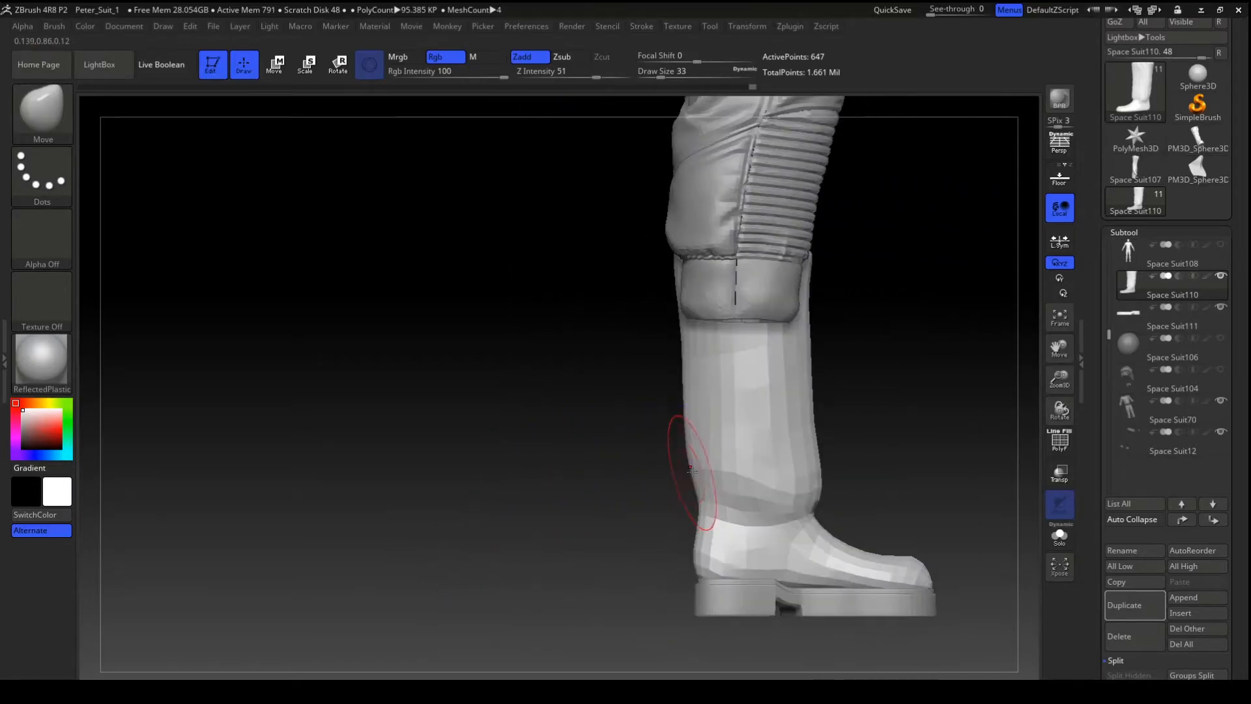
{"action": "left_click_drag", "start_coordinate": [683, 432], "coordinate": [859, 517]}
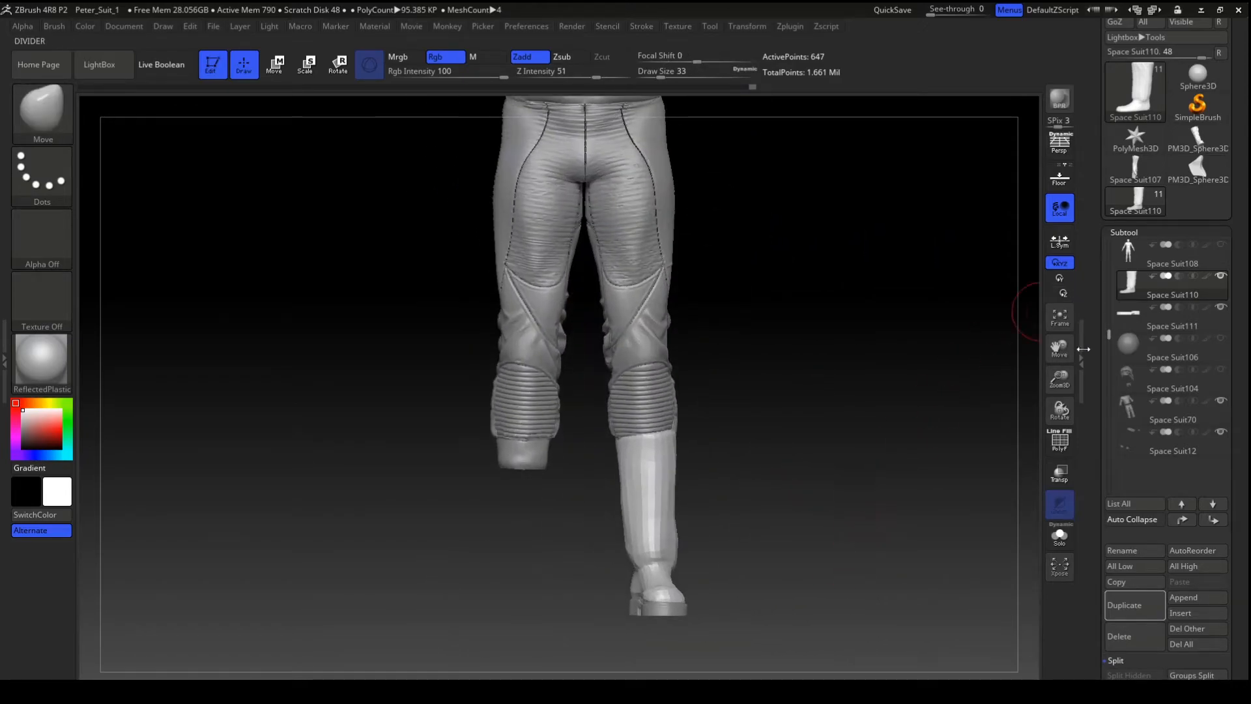
- Select the sole subtool Space Suit111 and try to trim its inner arch edge and heel notch with the ClipCurve brush
{"action": "mouse_move", "coordinate": [939, 427]}
{"action": "left_mouse_down", "text": "shift"}
{"action": "mouse_move", "coordinate": [809, 508]}
{"action": "mouse_move", "coordinate": [841, 578]}
{"action": "mouse_move", "coordinate": [912, 420]}
{"action": "mouse_move", "coordinate": [854, 536]}
{"action": "mouse_move", "coordinate": [842, 451]}
{"action": "mouse_move", "coordinate": [779, 450]}
{"action": "left_mouse_up", "text": "shift"}
{"action": "left_click", "coordinate": [1127, 323]}
{"action": "left_click", "coordinate": [1219, 277]}
{"action": "left_click_drag", "start_coordinate": [660, 74], "coordinate": [671, 74]}
{"action": "mouse_move", "coordinate": [778, 515]}
{"action": "left_mouse_down", "text": "alt"}
{"action": "mouse_move", "coordinate": [793, 462]}
{"action": "mouse_move", "coordinate": [847, 424]}
{"action": "mouse_move", "coordinate": [877, 377]}
{"action": "mouse_move", "coordinate": [932, 456]}
{"action": "left_mouse_up", "text": "alt"}
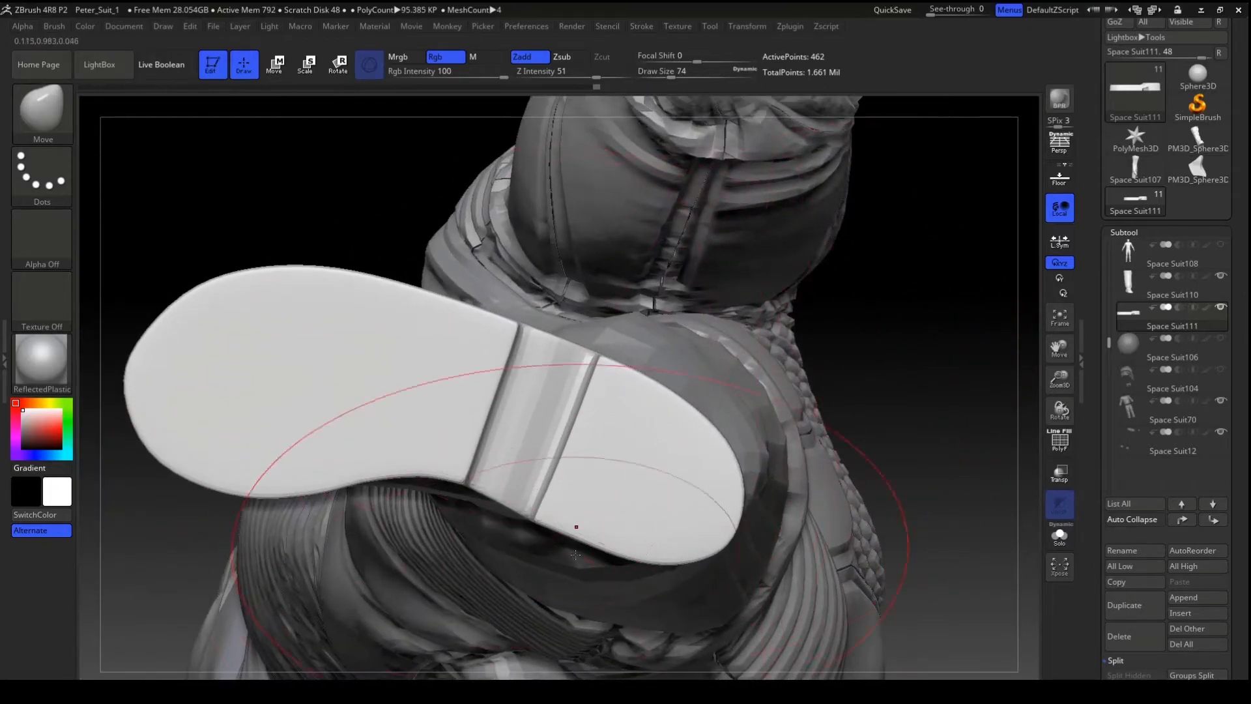
{"action": "left_click_drag", "start_coordinate": [913, 327], "coordinate": [910, 276], "text": "alt"}
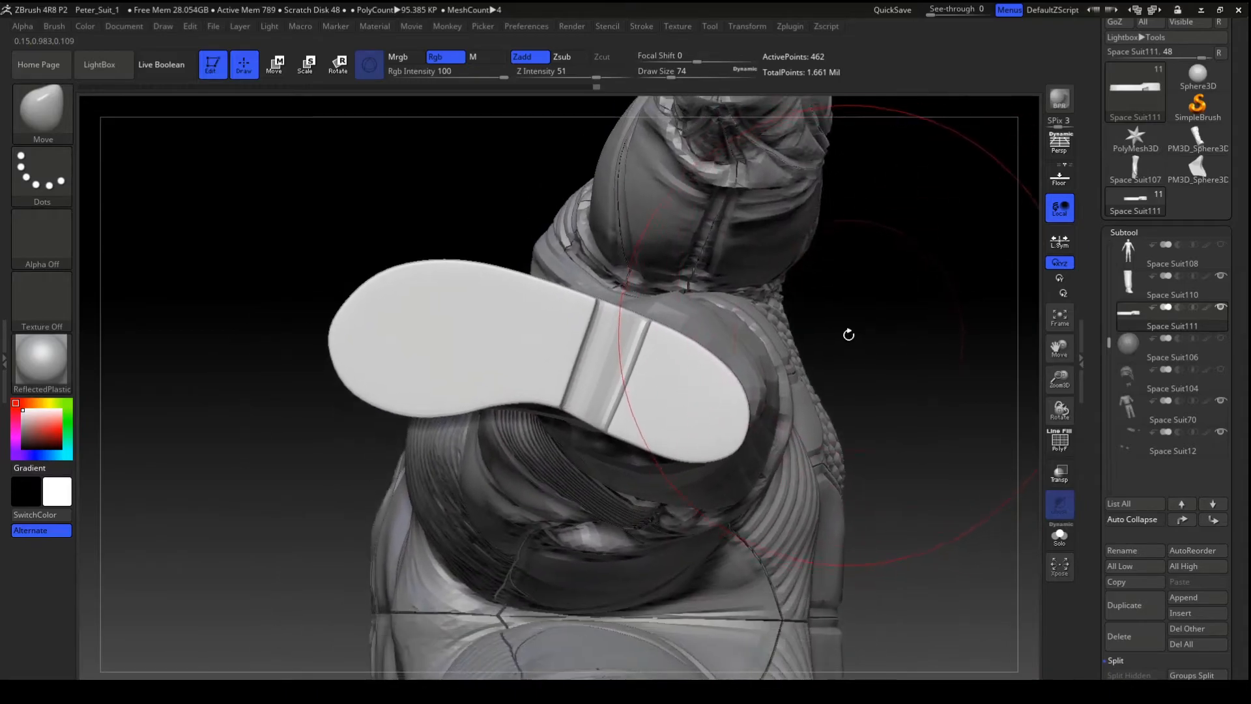
{"action": "key", "text": "ctrl+shift"}
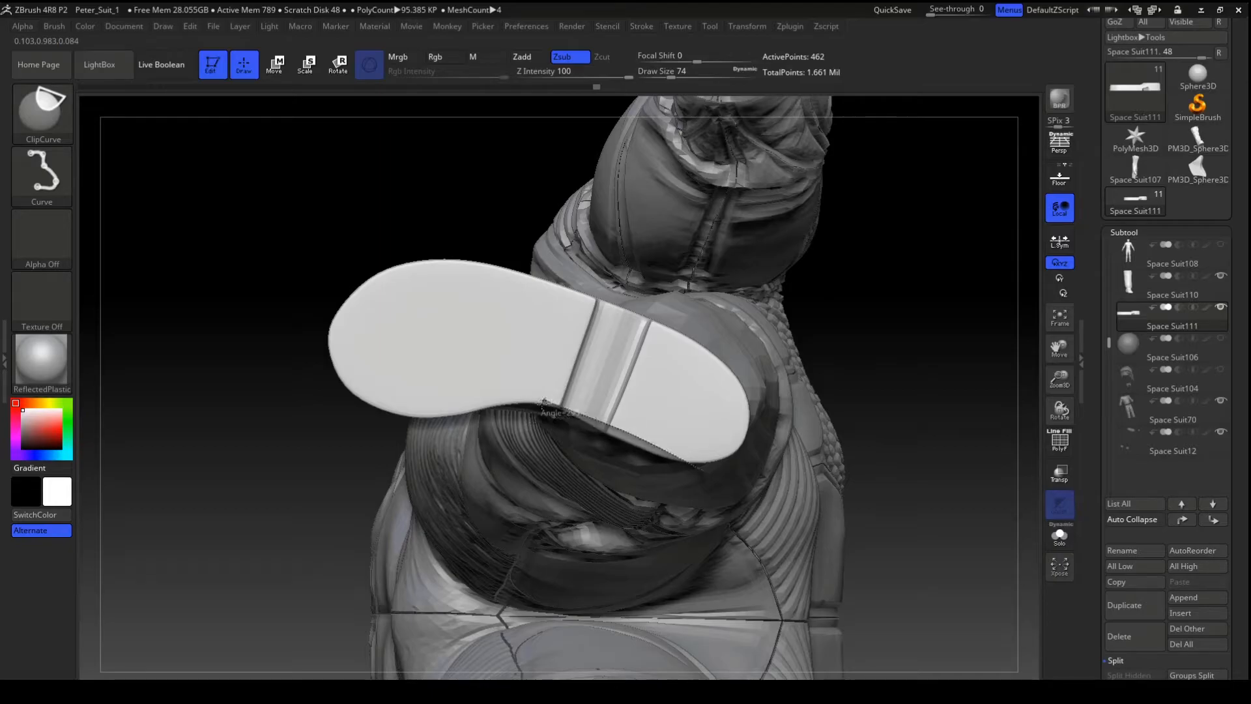
{"action": "left_click_drag", "start_coordinate": [491, 408], "coordinate": [490, 414], "text": "ctrl+shift"}
{"action": "mouse_move", "coordinate": [871, 421]}
{"action": "left_mouse_down"}
{"action": "mouse_move", "coordinate": [888, 285]}
{"action": "mouse_move", "coordinate": [795, 433]}
{"action": "mouse_move", "coordinate": [810, 413]}
{"action": "mouse_move", "coordinate": [874, 424]}
{"action": "mouse_move", "coordinate": [797, 335]}
{"action": "mouse_move", "coordinate": [608, 349]}
{"action": "left_mouse_up"}
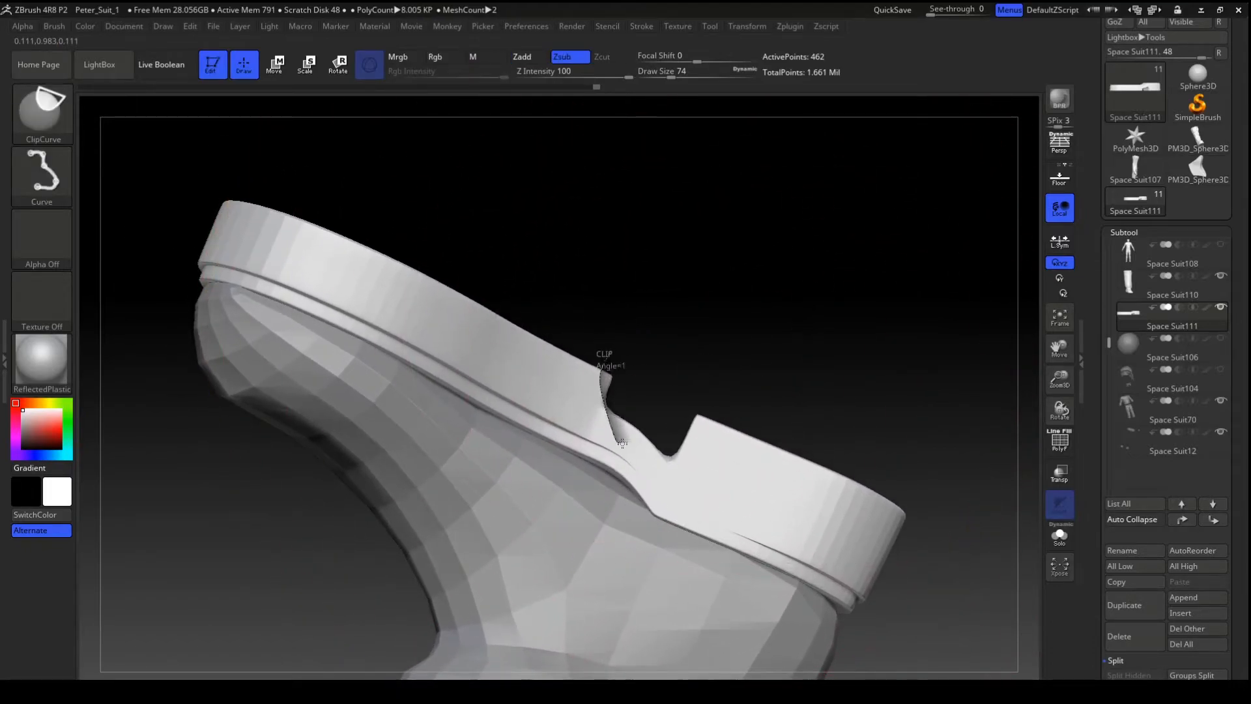
{"action": "left_click_drag", "start_coordinate": [720, 408], "coordinate": [723, 407], "text": "ctrl+shift"}
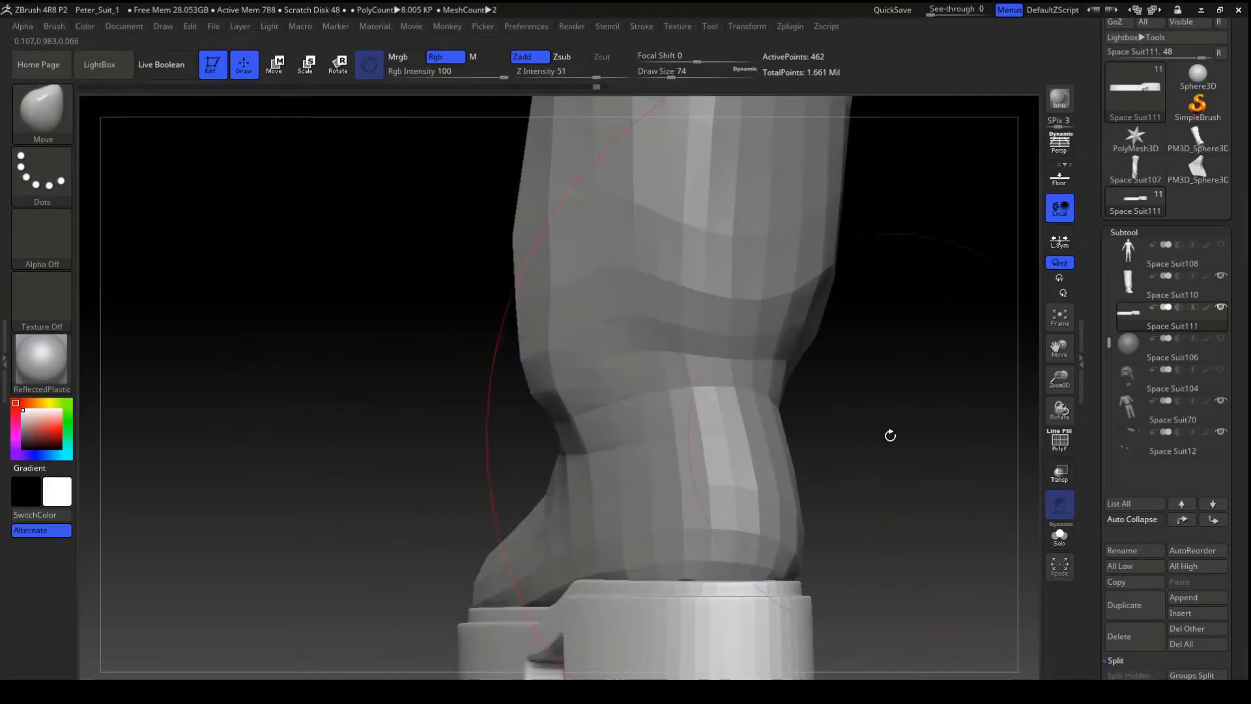
- Select the boot upper Space Suit110 and show its polygon wireframe for editing the toe with the ZModeler brush
{"action": "left_click_drag", "start_coordinate": [891, 433], "coordinate": [906, 365], "text": "shift"}
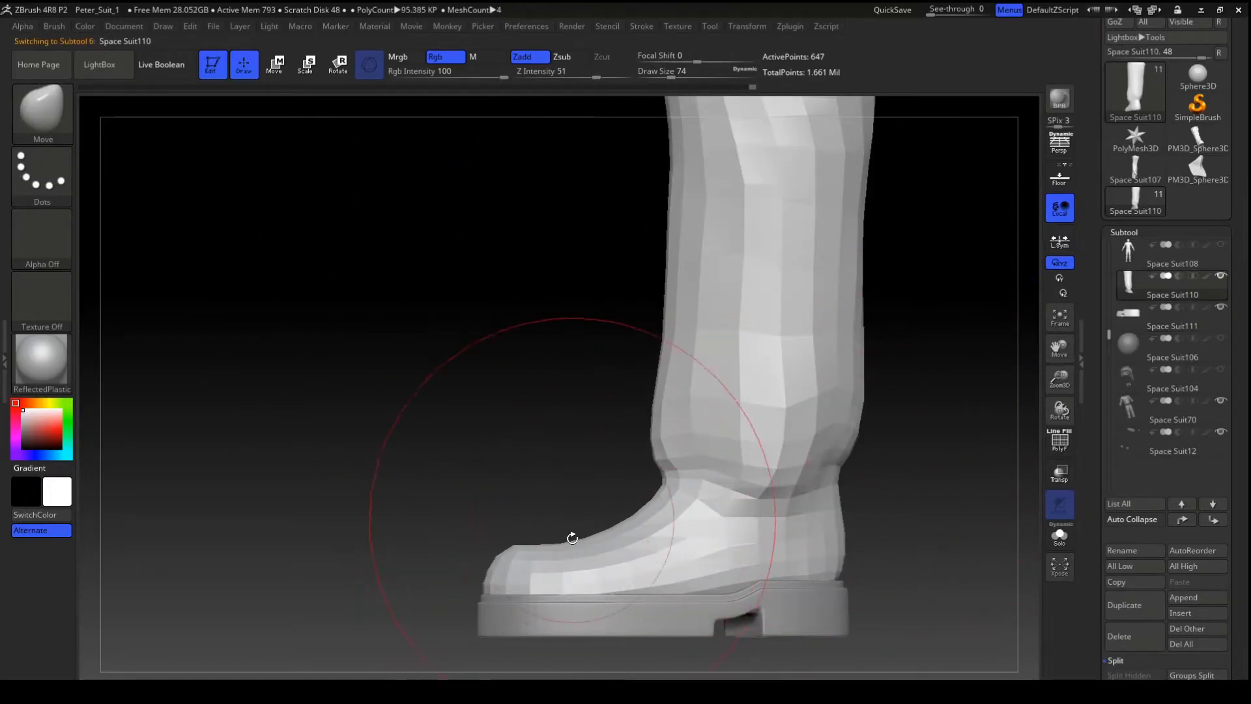
{"action": "left_click_drag", "start_coordinate": [554, 452], "coordinate": [583, 348]}
{"action": "left_click", "coordinate": [1060, 442]}
{"action": "left_click", "coordinate": [1060, 442]}
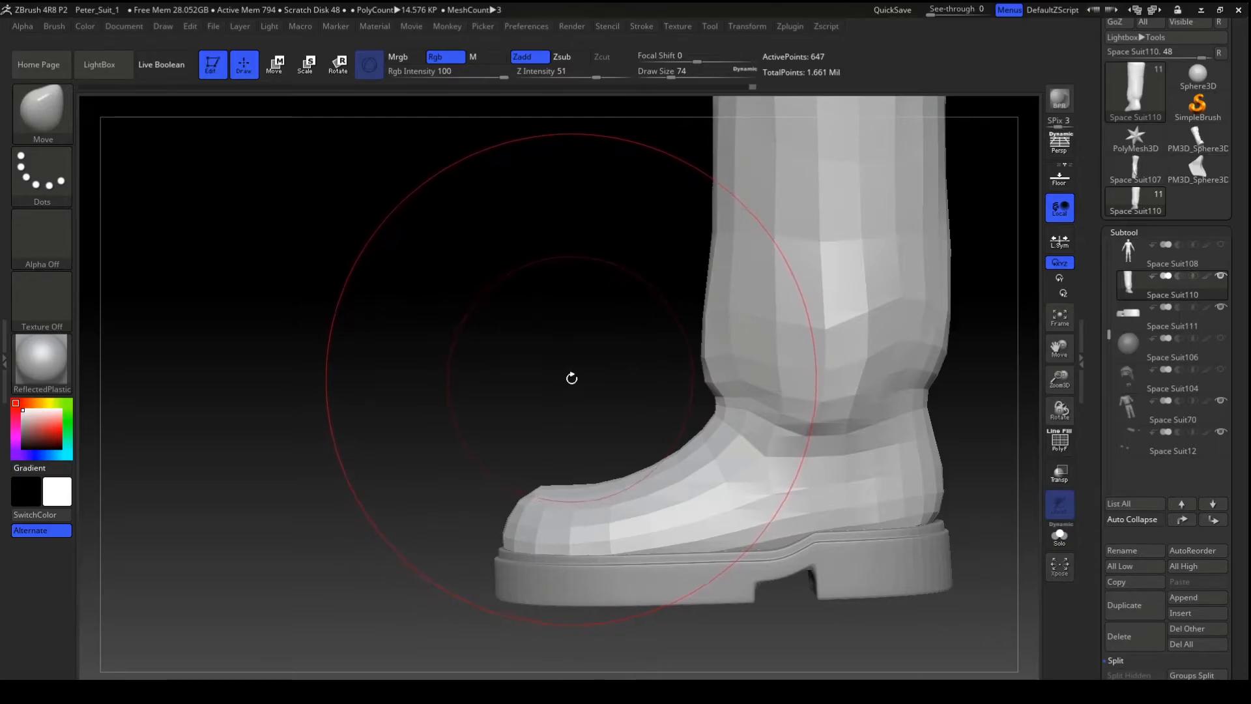
{"action": "left_click_drag", "start_coordinate": [717, 365], "coordinate": [623, 403]}
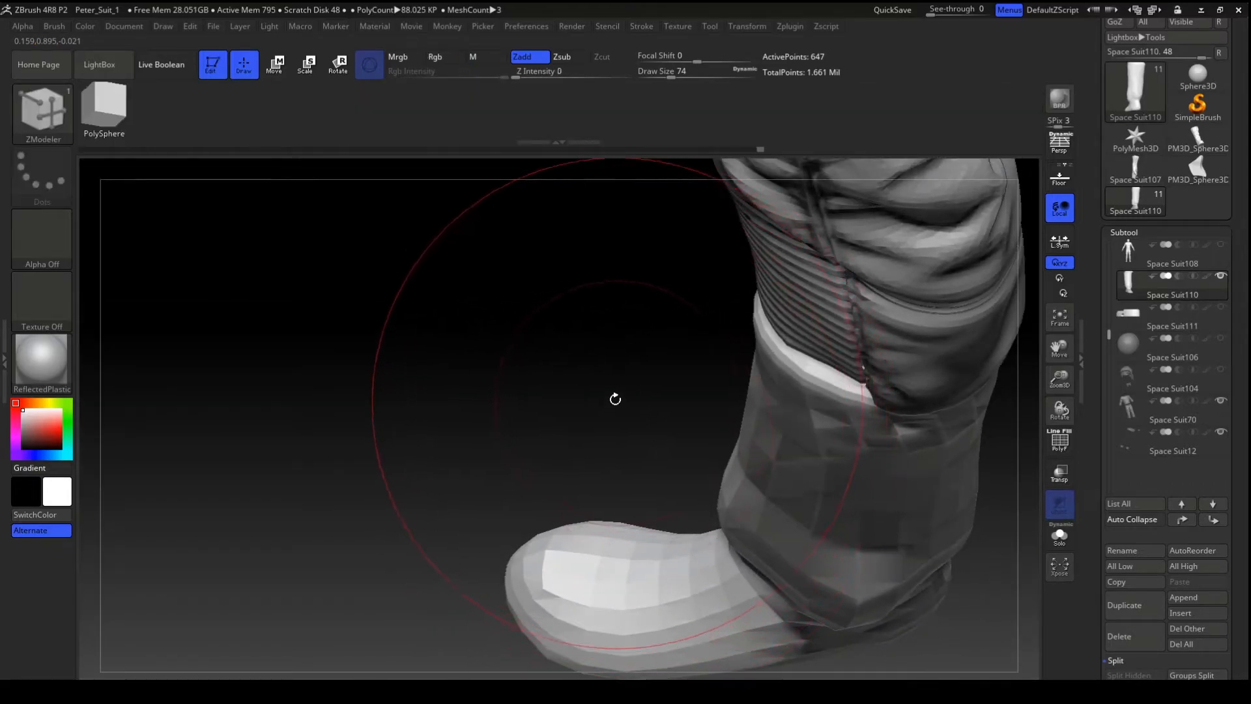
{"action": "left_click", "coordinate": [1060, 447]}
{"action": "left_click_drag", "start_coordinate": [582, 411], "coordinate": [692, 293], "text": "alt"}
{"action": "left_click_drag", "start_coordinate": [649, 377], "coordinate": [636, 412], "text": "ctrl"}
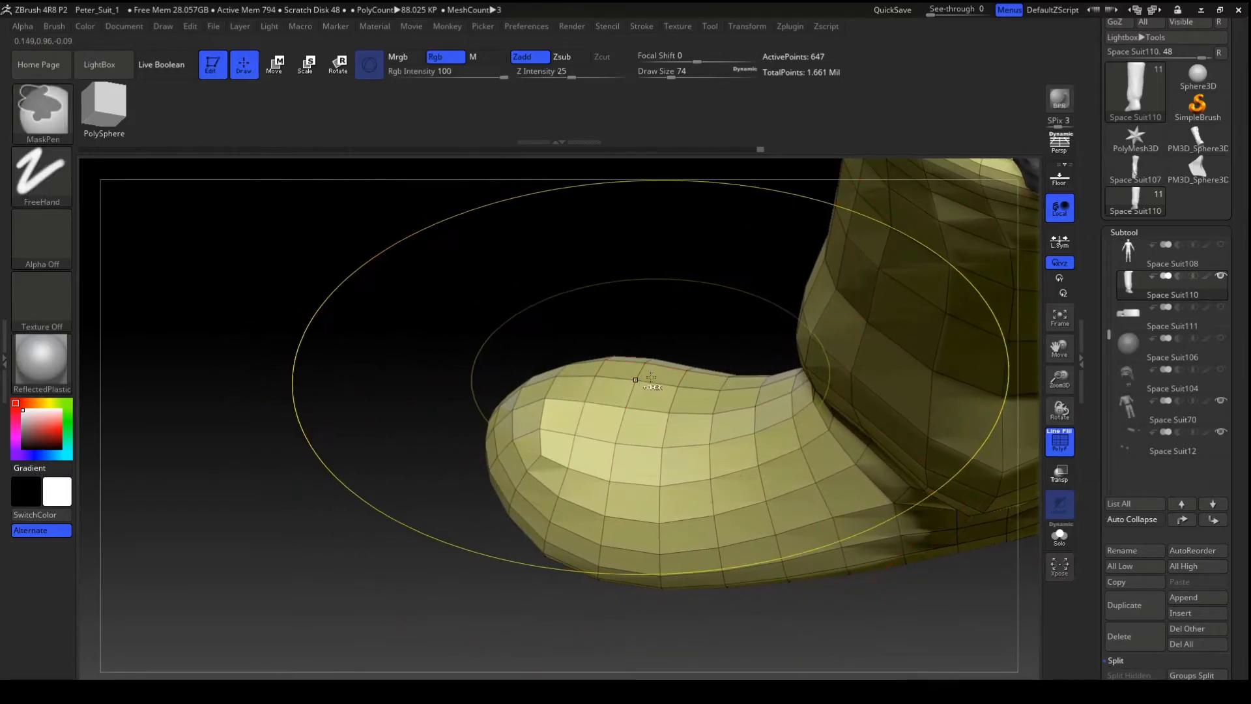
{"action": "key", "text": "ctrl+z"}
{"action": "left_click_drag", "start_coordinate": [655, 366], "coordinate": [653, 385]}
{"action": "key", "text": "ctrl+z"}
- Set the ZModeler edge action to Do Nothing and assign the faces on the toe's top and both sides to a new polygroup
{"action": "key", "text": "space"}
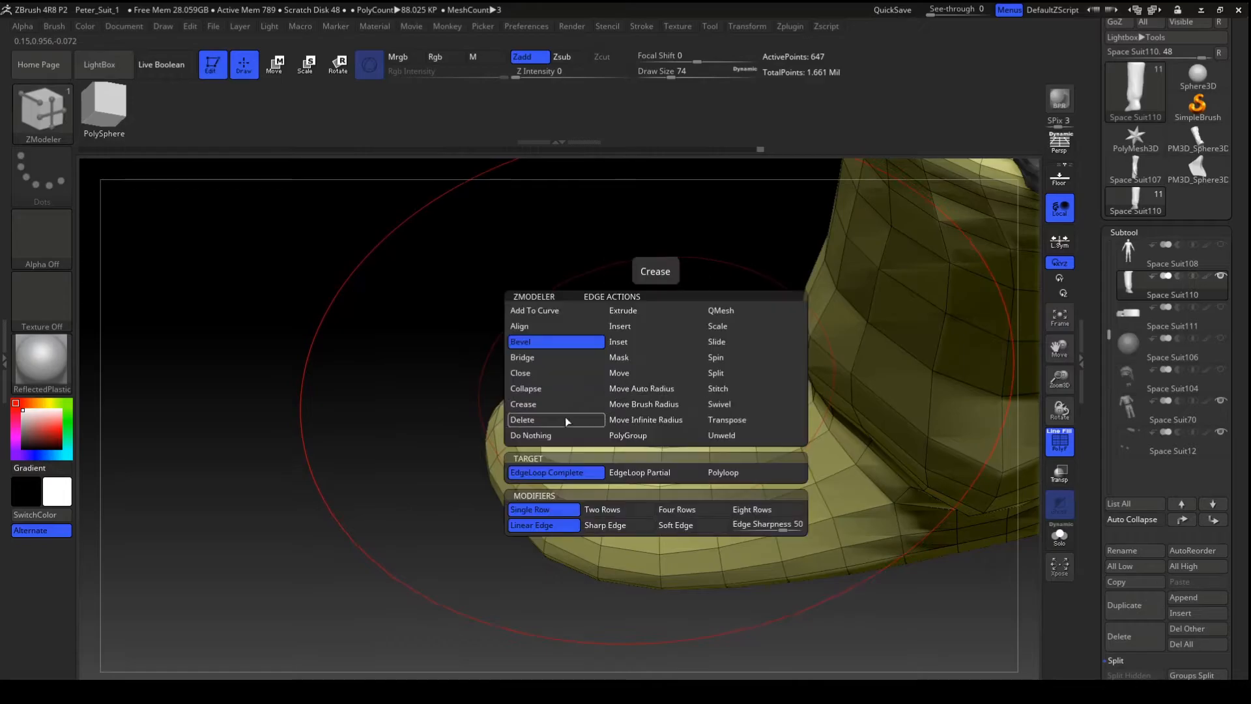
{"action": "left_click", "coordinate": [565, 434]}
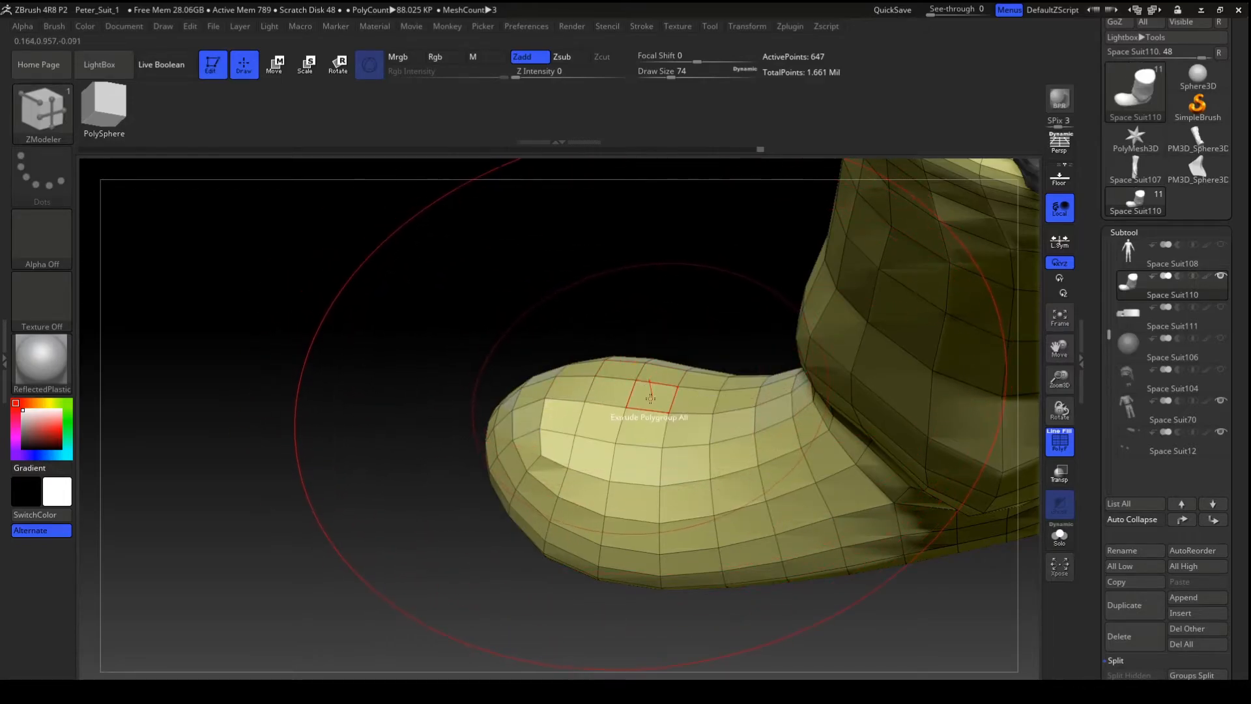
{"action": "mouse_move", "coordinate": [651, 395]}
{"action": "left_mouse_down", "text": "alt"}
{"action": "mouse_move", "coordinate": [627, 497]}
{"action": "mouse_move", "coordinate": [573, 511]}
{"action": "mouse_move", "coordinate": [662, 368]}
{"action": "left_mouse_up", "text": "alt"}
{"action": "left_click_drag", "start_coordinate": [582, 380], "coordinate": [517, 501], "text": "alt"}
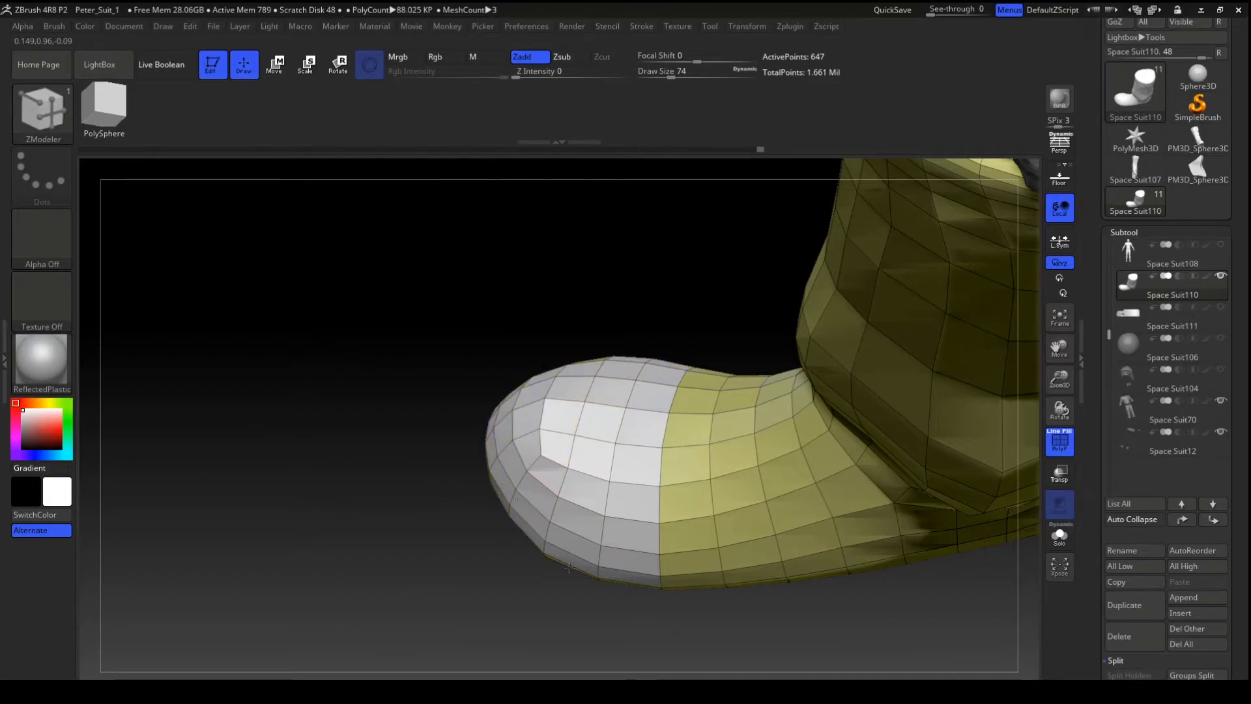
{"action": "mouse_move", "coordinate": [432, 530]}
{"action": "left_mouse_down"}
{"action": "mouse_move", "coordinate": [460, 419]}
{"action": "mouse_move", "coordinate": [422, 463]}
{"action": "mouse_move", "coordinate": [628, 341]}
{"action": "mouse_move", "coordinate": [515, 398]}
{"action": "mouse_move", "coordinate": [476, 385]}
{"action": "left_mouse_up"}
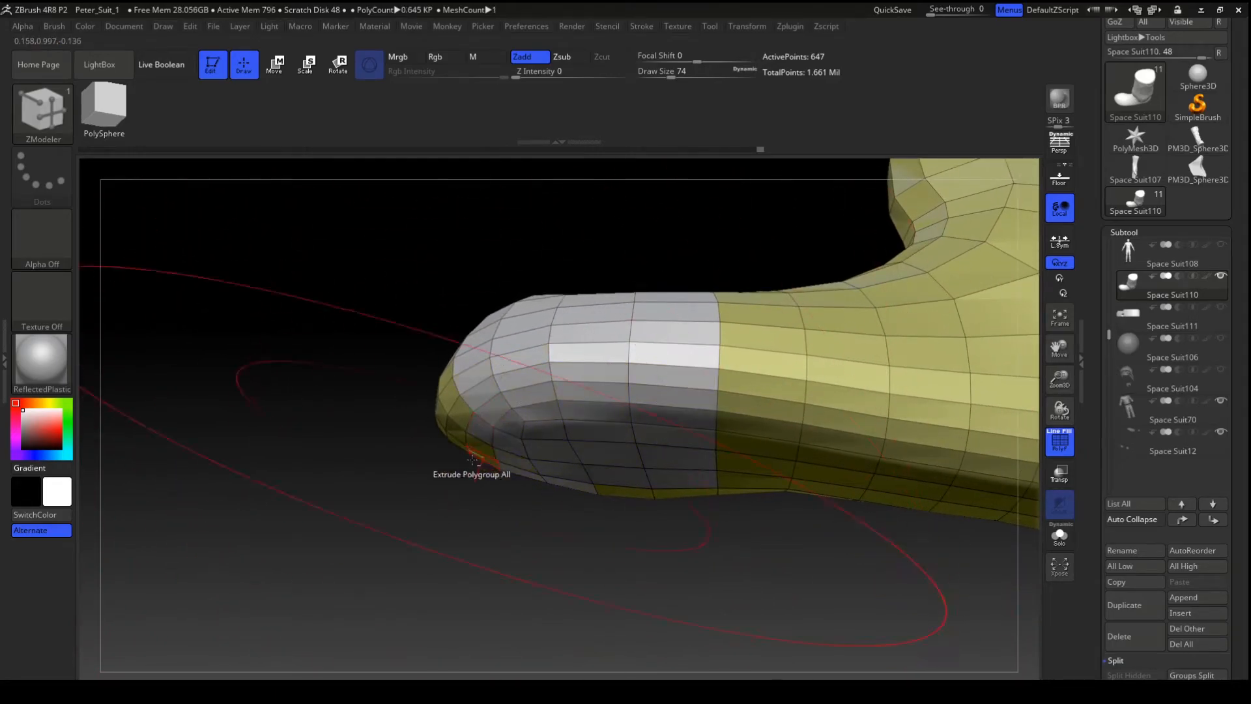
{"action": "key", "text": "ctrl+z"}
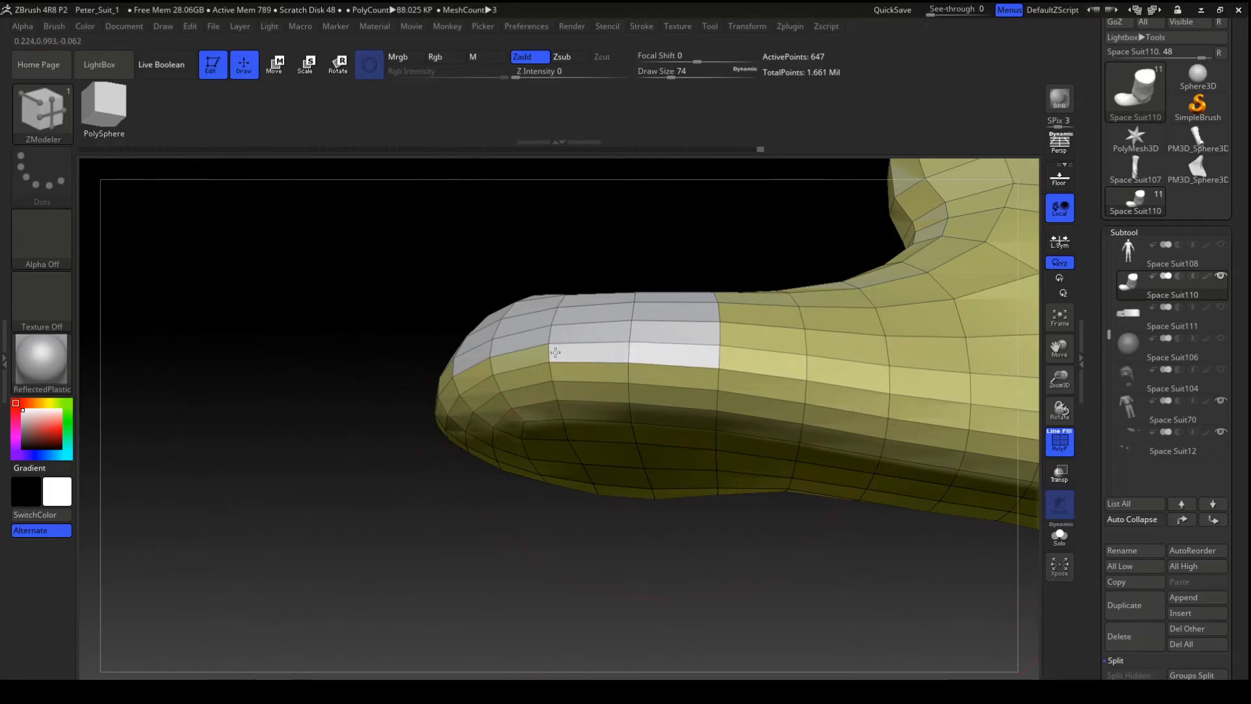
{"action": "left_click_drag", "start_coordinate": [449, 391], "coordinate": [500, 387]}
{"action": "left_click_drag", "start_coordinate": [756, 310], "coordinate": [833, 284]}
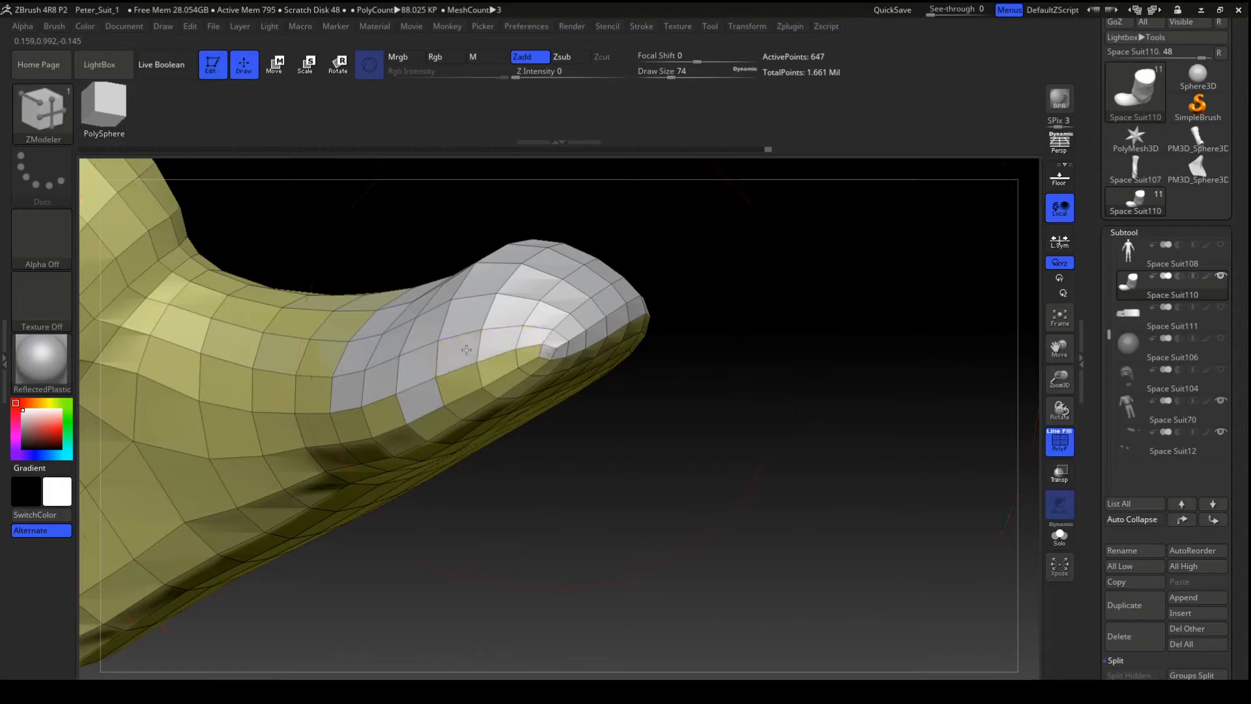
{"action": "left_click", "coordinate": [350, 429]}
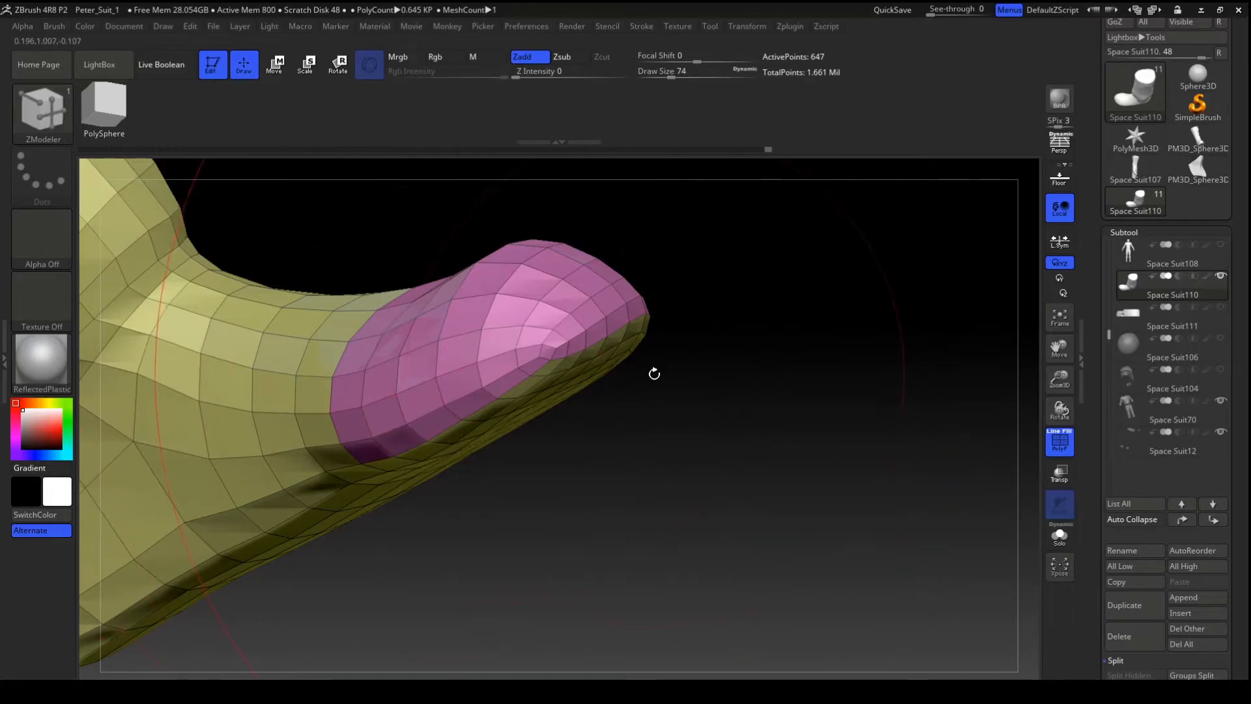
- Isolate the toe cap polygroup and try to split the hidden rest of the boot upper into its own subtool
{"action": "left_click_drag", "start_coordinate": [665, 455], "coordinate": [733, 314]}
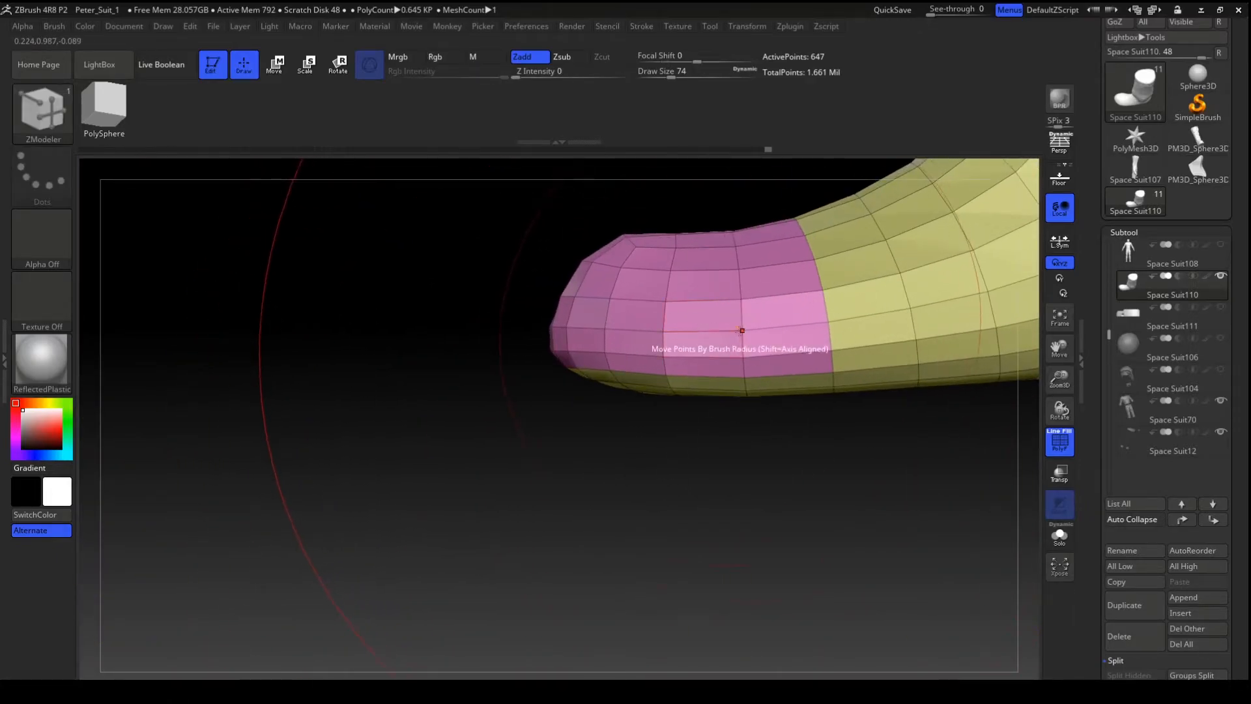
{"action": "left_click", "coordinate": [760, 313], "text": "ctrl+shift"}
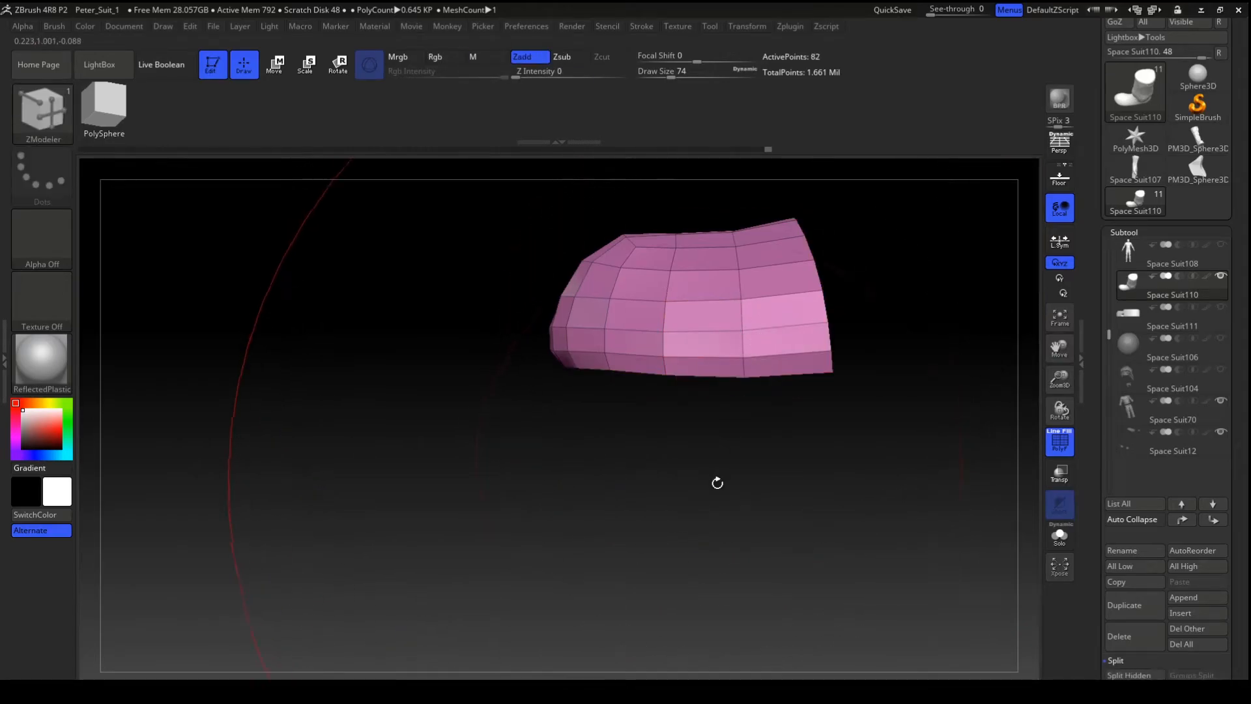
{"action": "left_click_drag", "start_coordinate": [719, 481], "coordinate": [722, 457]}
{"action": "key", "text": "2"}
{"action": "left_click", "coordinate": [752, 291]}
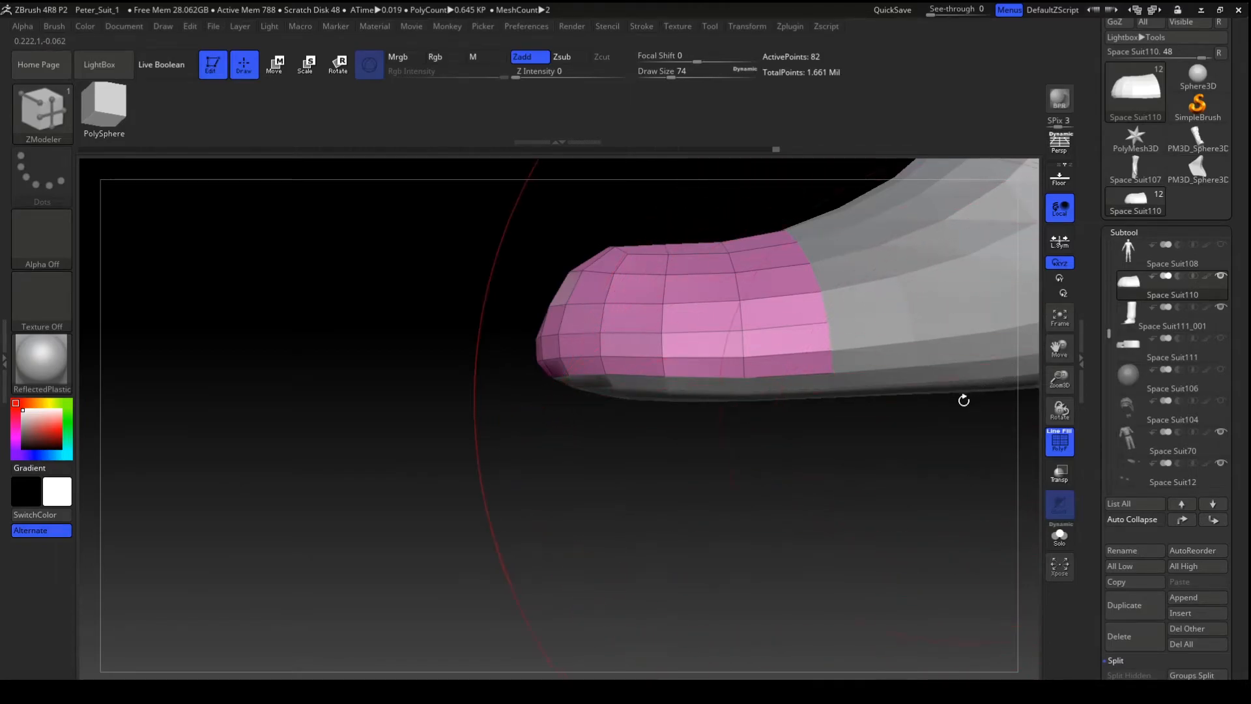
{"action": "key", "text": "ctrl"}
{"action": "key", "text": "ctrl"}
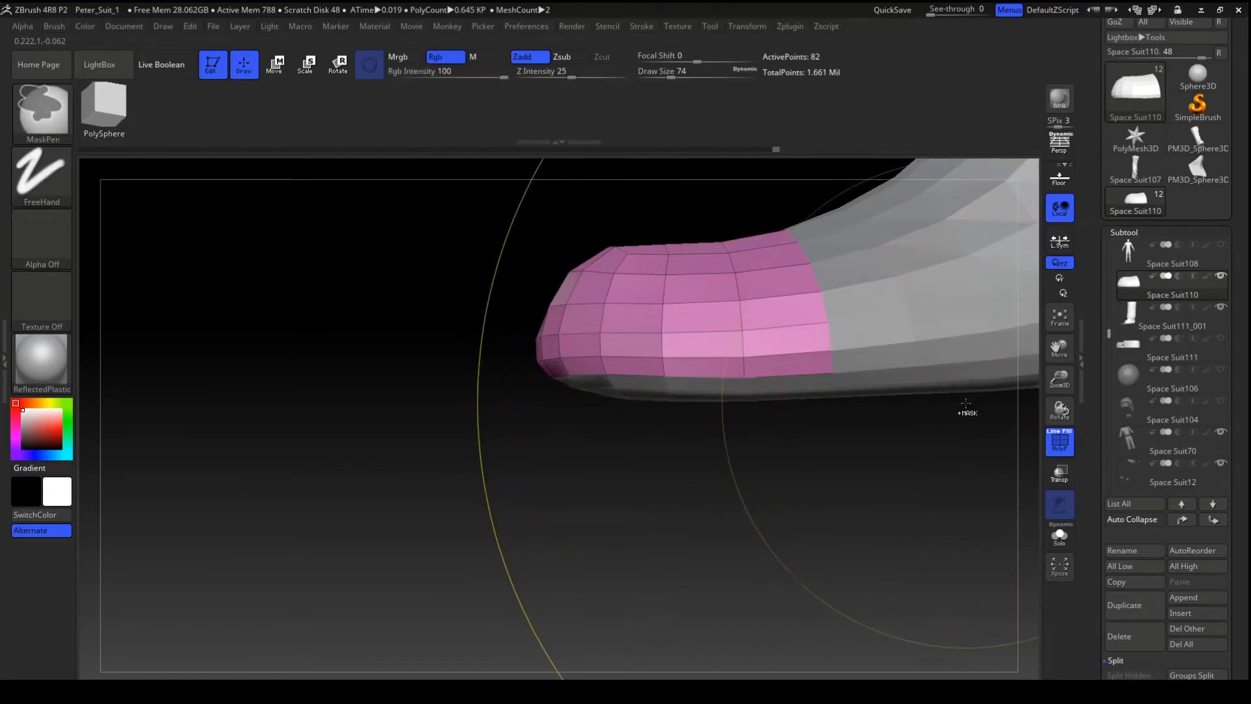
- Undo the split on Space Suit110, bring back the full upper and delete the leftover subtool Space Suit111_001
{"action": "key", "text": "ctrl+z"}
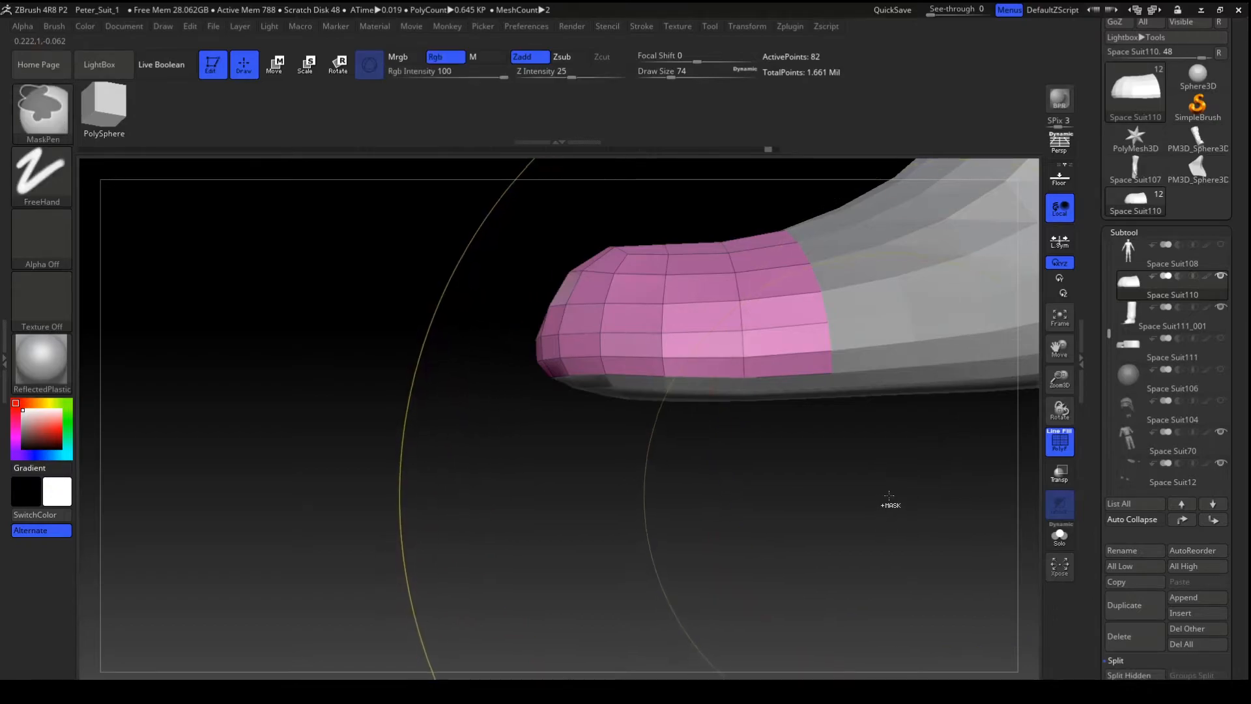
{"action": "left_click", "coordinate": [901, 482], "text": "ctrl+shift"}
{"action": "mouse_move", "coordinate": [893, 500]}
{"action": "left_mouse_down"}
{"action": "mouse_move", "coordinate": [907, 467]}
{"action": "mouse_move", "coordinate": [918, 480]}
{"action": "mouse_move", "coordinate": [777, 477]}
{"action": "left_mouse_up"}
{"action": "left_click", "coordinate": [1133, 320]}
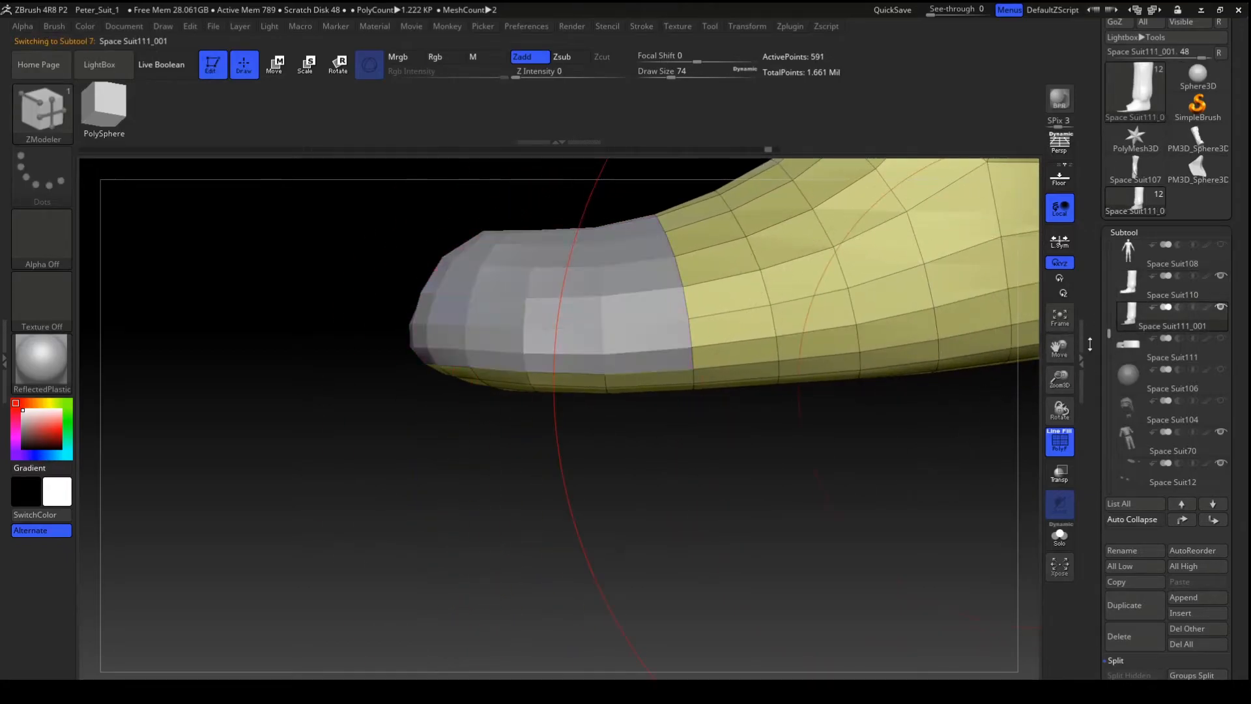
{"action": "left_click", "coordinate": [1132, 287]}
{"action": "left_click", "coordinate": [1135, 318]}
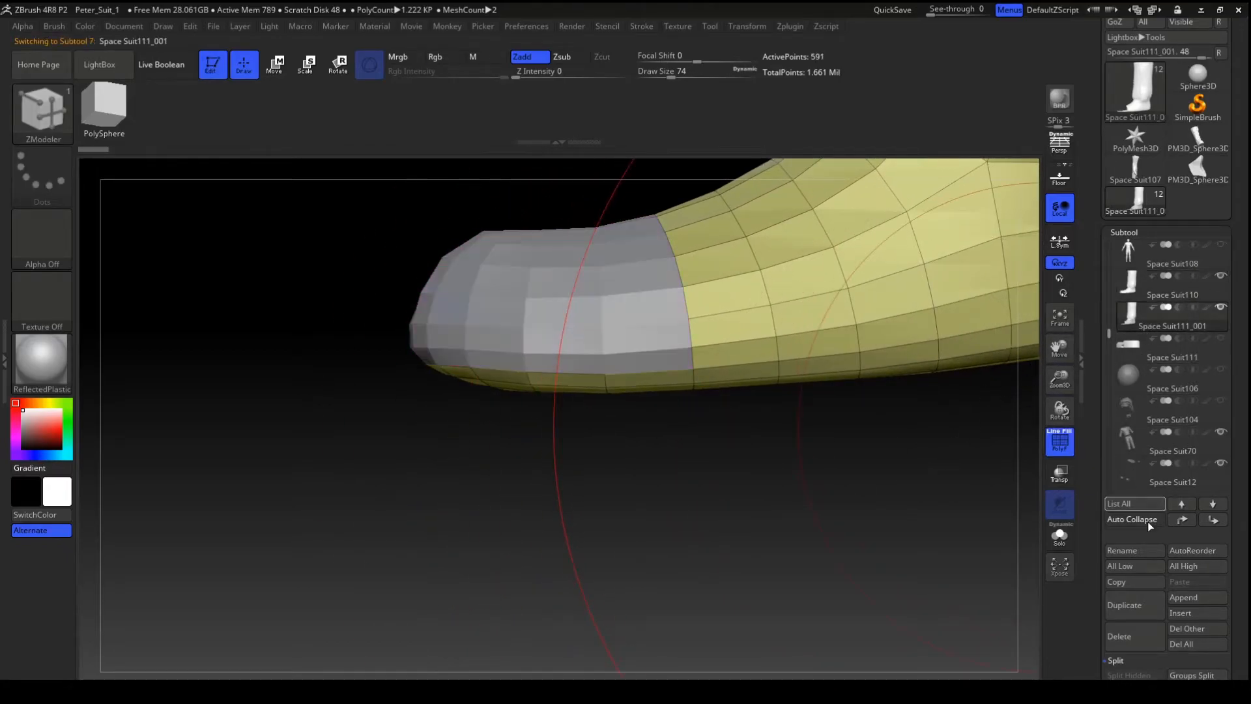
{"action": "left_click", "coordinate": [1127, 631]}
{"action": "left_click", "coordinate": [1132, 286]}
{"action": "left_click_drag", "start_coordinate": [964, 441], "coordinate": [878, 425], "text": "alt"}
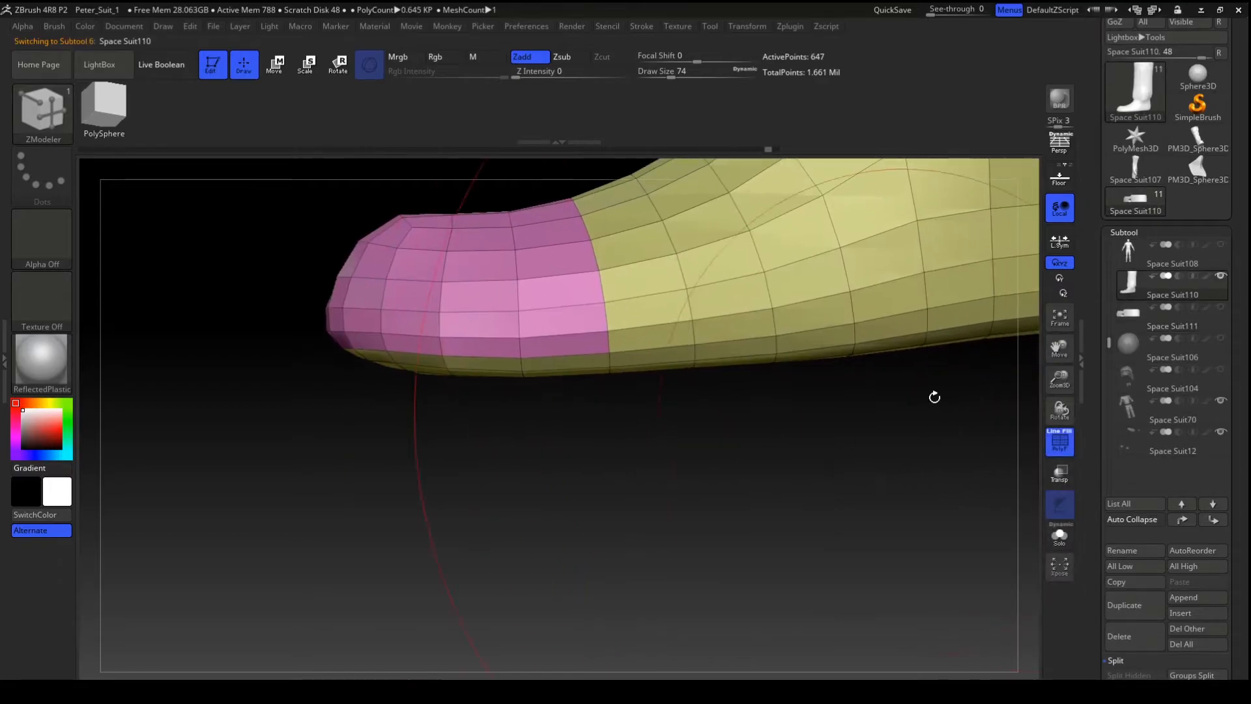
- Duplicate the boot upper Space Suit110 and isolate the toe cap polygroup on the copy
{"action": "left_click", "coordinate": [1134, 611]}
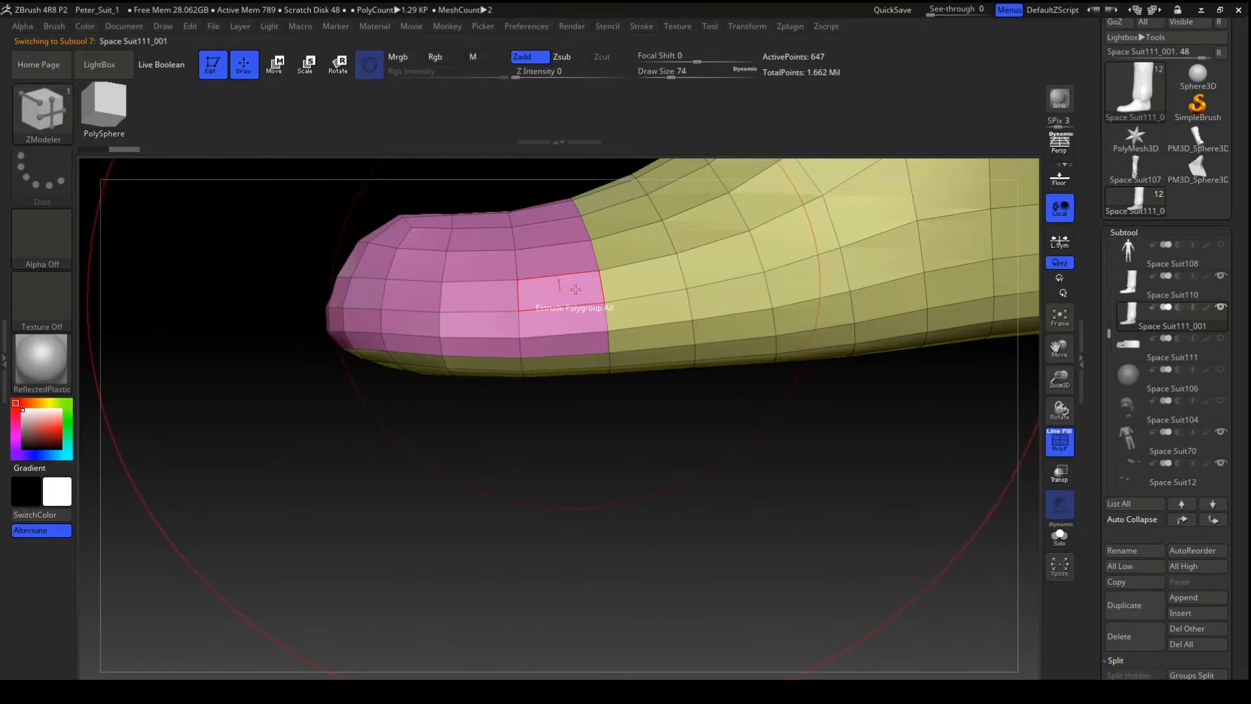
{"action": "key", "text": "ctrl+shift"}
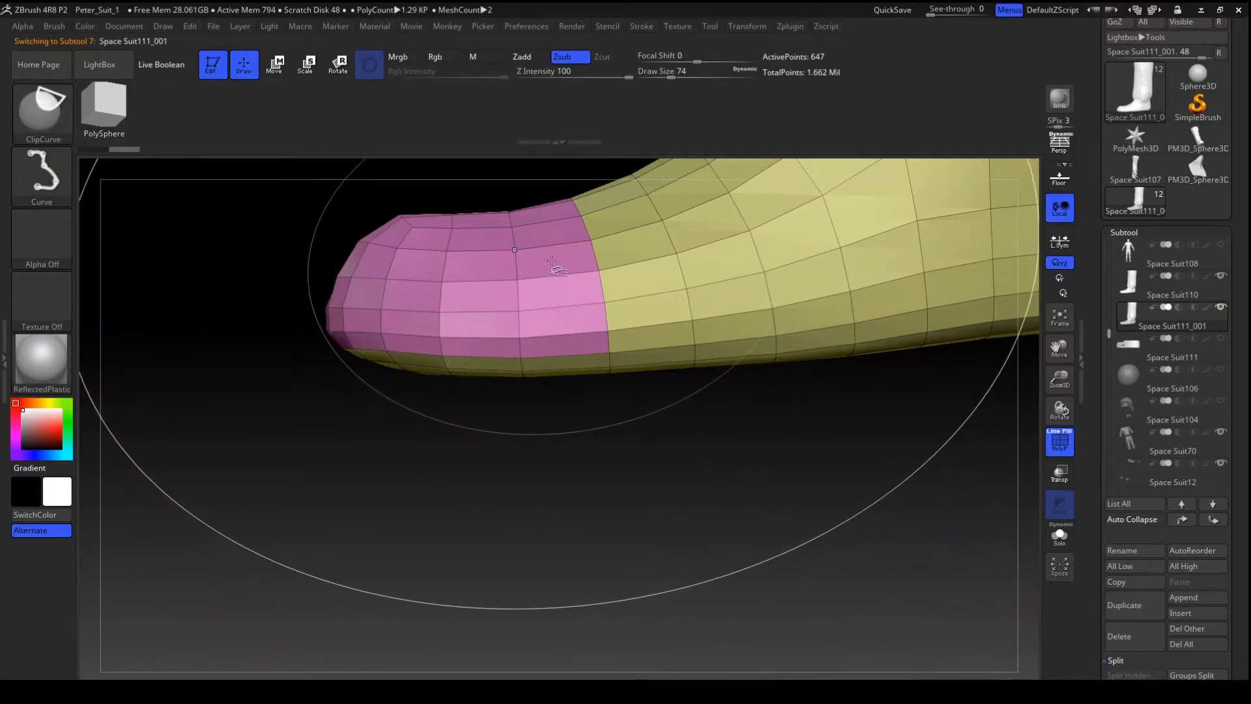
{"action": "key", "text": "b"}
{"action": "key", "text": "m"}
{"action": "key", "text": "v"}
{"action": "left_click", "coordinate": [553, 265], "text": "ctrl+shift"}
{"action": "right_click_drag", "start_coordinate": [609, 321], "coordinate": [580, 369], "text": "alt"}
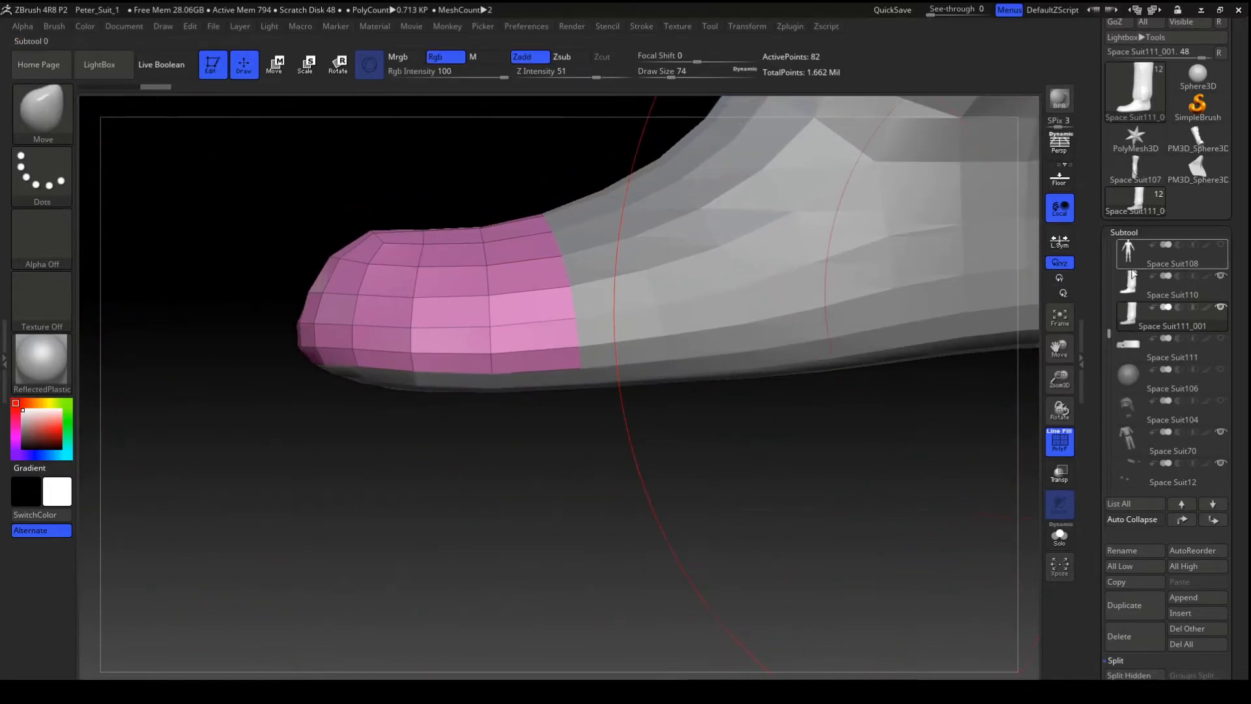
- Hide Space Suit110 and reduce the copy to the toe cap by splitting off its hidden polygons and deleting them
{"action": "left_click", "coordinate": [1220, 277]}
{"action": "key", "text": "space"}
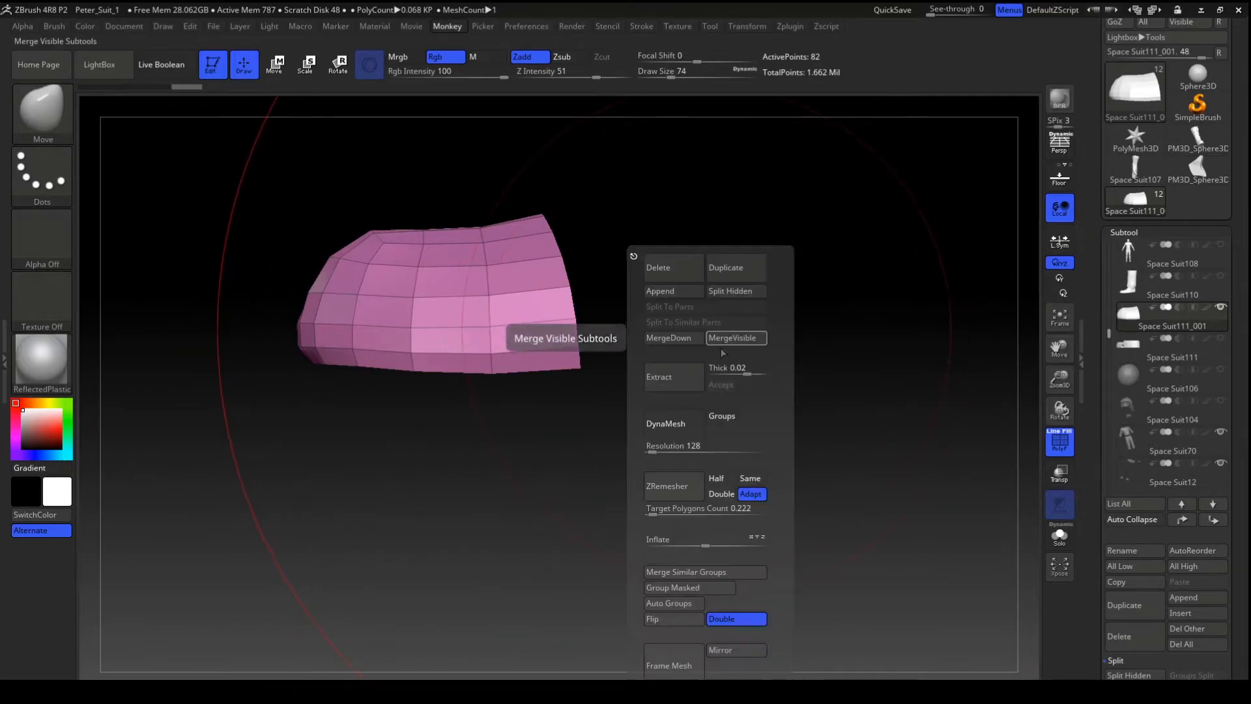
{"action": "left_click", "coordinate": [738, 292]}
{"action": "left_click", "coordinate": [1138, 345]}
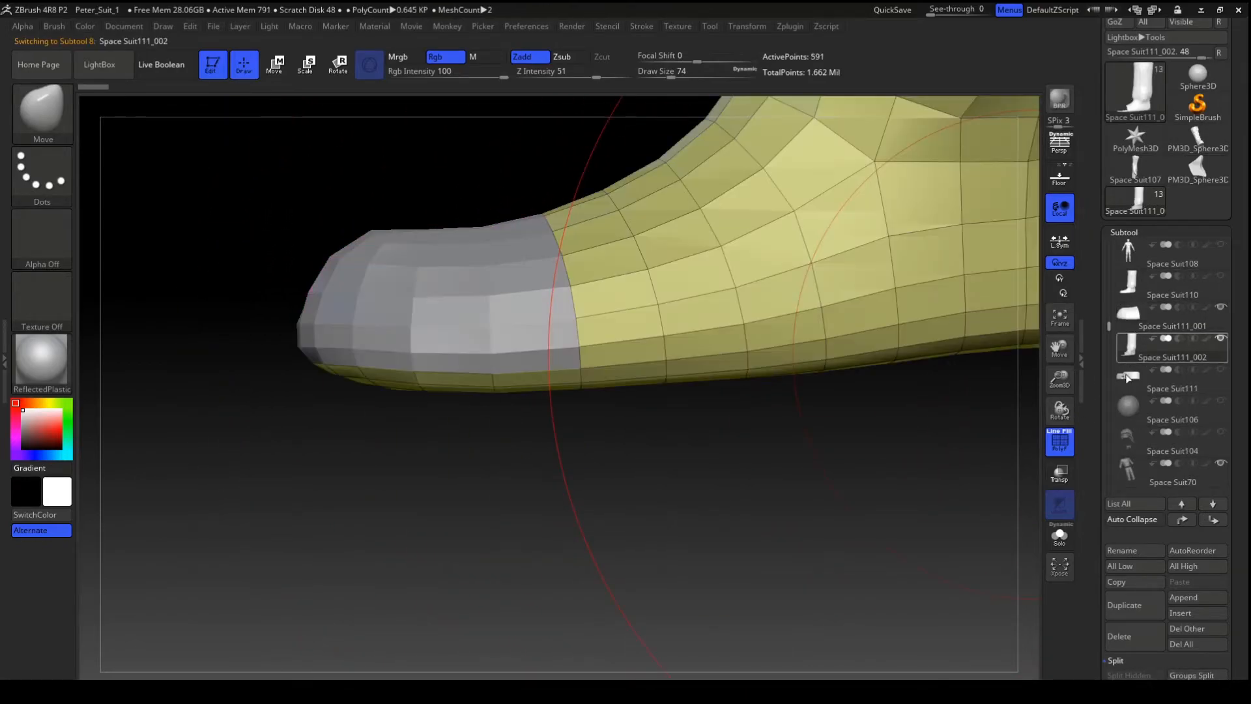
{"action": "left_click", "coordinate": [1120, 637]}
- Select the toe cap subtool Space Suit111_001 and show the sole beneath it, with the draw size at 23
{"action": "mouse_move", "coordinate": [754, 287]}
{"action": "left_mouse_down"}
{"action": "mouse_move", "coordinate": [611, 329]}
{"action": "mouse_move", "coordinate": [887, 329]}
{"action": "mouse_move", "coordinate": [874, 329]}
{"action": "left_mouse_up"}
{"action": "left_click_drag", "start_coordinate": [663, 72], "coordinate": [657, 72]}
{"action": "left_click", "coordinate": [1128, 317]}
{"action": "left_click", "coordinate": [1221, 338]}
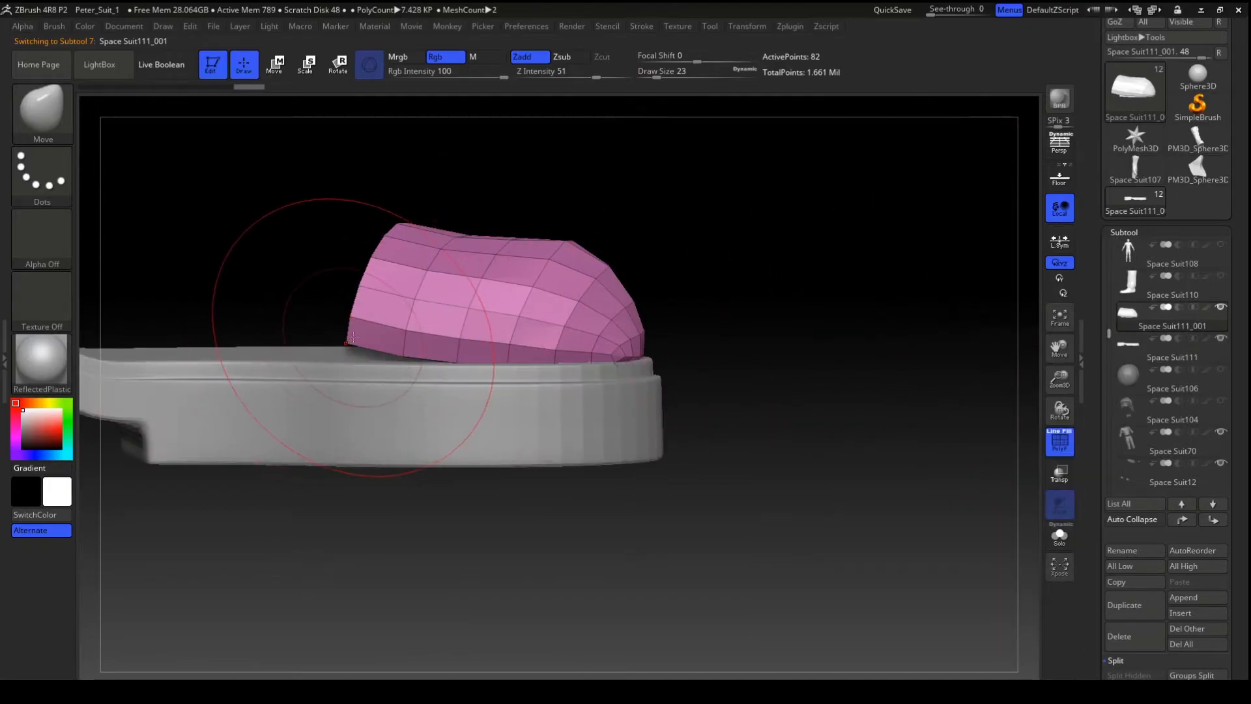
- Pull the toe cap's lower edge and sides onto the sole with the Move brush at draw size 18
{"action": "key", "text": "space"}
{"action": "left_click_drag", "start_coordinate": [459, 302], "coordinate": [456, 302]}
{"action": "left_click_drag", "start_coordinate": [743, 275], "coordinate": [785, 321], "text": "alt"}
{"action": "left_click_drag", "start_coordinate": [438, 386], "coordinate": [438, 379]}
{"action": "left_click_drag", "start_coordinate": [343, 361], "coordinate": [342, 372]}
{"action": "left_click_drag", "start_coordinate": [524, 334], "coordinate": [526, 347]}
{"action": "mouse_move", "coordinate": [926, 267]}
{"action": "left_mouse_down"}
{"action": "mouse_move", "coordinate": [841, 365]}
{"action": "mouse_move", "coordinate": [476, 466]}
{"action": "left_mouse_up"}
{"action": "left_click_drag", "start_coordinate": [870, 412], "coordinate": [906, 461], "text": "alt"}
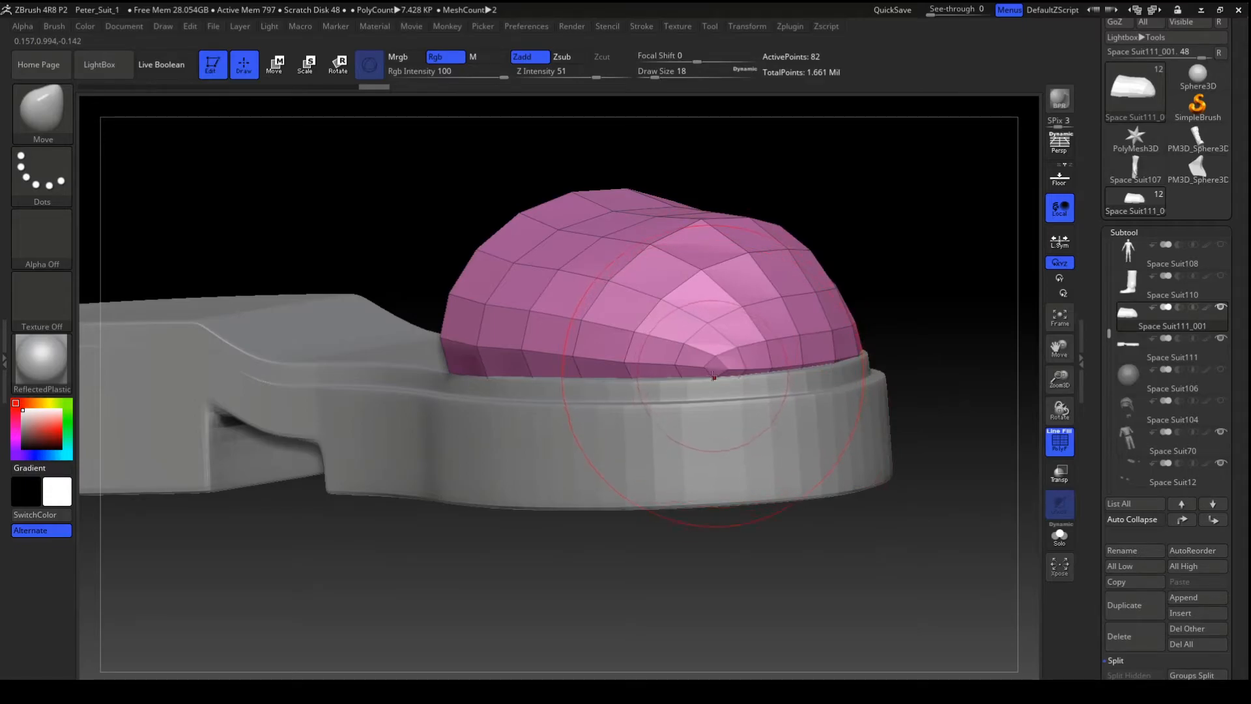
- Remesh the toe cap with ZRemesher, including a second pass at Half with Adapt turned off
{"action": "key", "text": "space"}
{"action": "left_click", "coordinate": [694, 478]}
{"action": "left_click_drag", "start_coordinate": [883, 509], "coordinate": [860, 482]}
{"action": "left_click_drag", "start_coordinate": [710, 277], "coordinate": [600, 318], "text": "shift"}
{"action": "mouse_move", "coordinate": [873, 326]}
{"action": "left_mouse_down"}
{"action": "mouse_move", "coordinate": [436, 378]}
{"action": "mouse_move", "coordinate": [408, 400]}
{"action": "mouse_move", "coordinate": [361, 378]}
{"action": "mouse_move", "coordinate": [453, 346]}
{"action": "mouse_move", "coordinate": [308, 419]}
{"action": "left_mouse_up"}
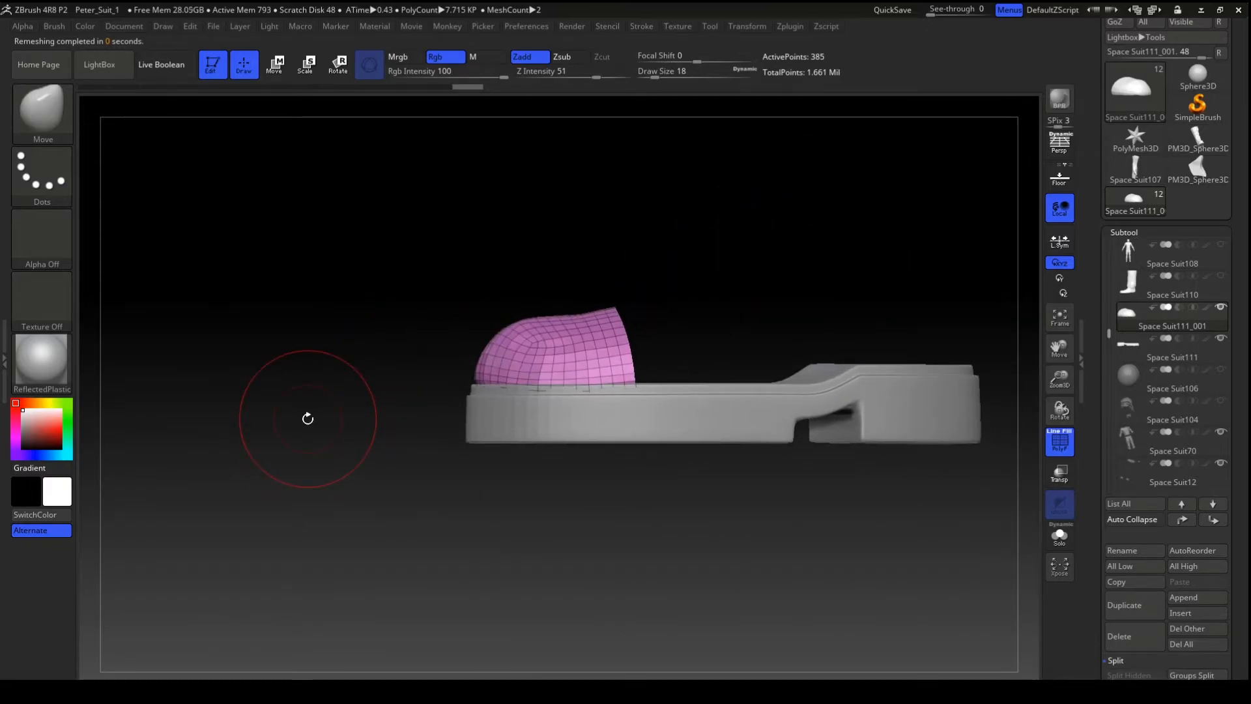
{"action": "key", "text": "space"}
{"action": "left_click", "coordinate": [721, 493]}
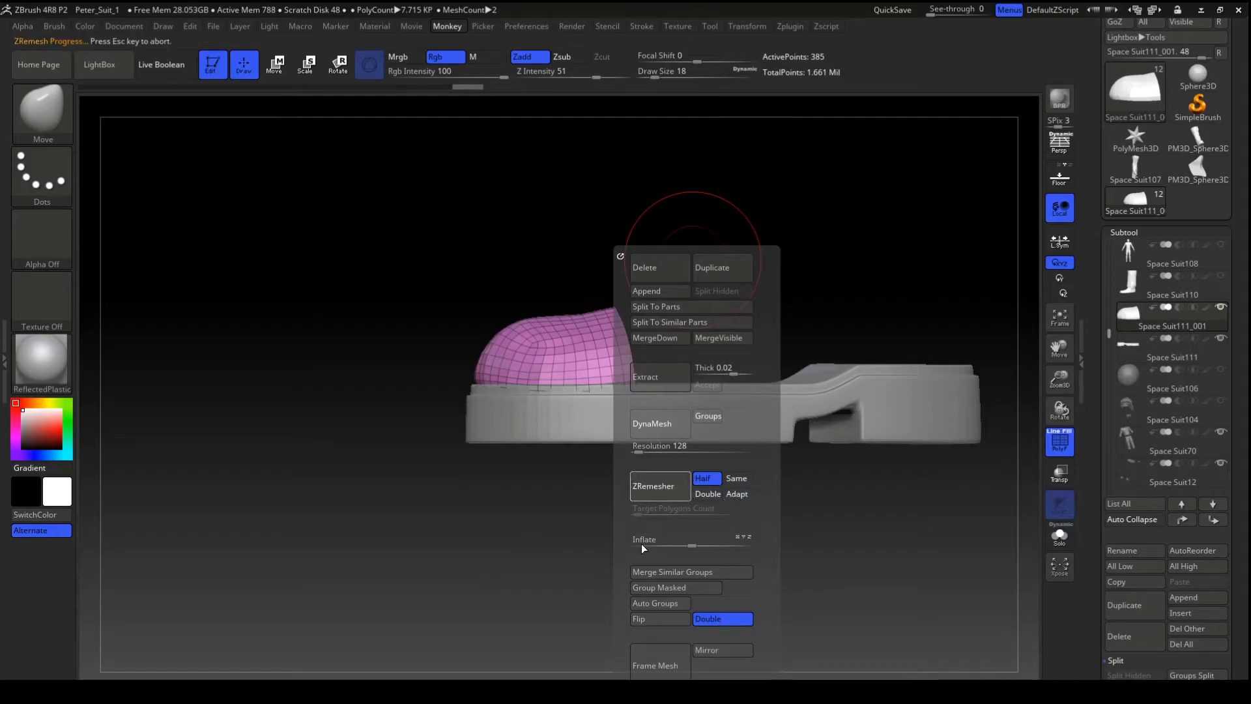
{"action": "mouse_move", "coordinate": [521, 524]}
{"action": "left_mouse_down"}
{"action": "mouse_move", "coordinate": [589, 567]}
{"action": "mouse_move", "coordinate": [580, 371]}
{"action": "mouse_move", "coordinate": [687, 354]}
{"action": "mouse_move", "coordinate": [711, 405]}
{"action": "mouse_move", "coordinate": [895, 451]}
{"action": "mouse_move", "coordinate": [814, 248]}
{"action": "mouse_move", "coordinate": [781, 237]}
{"action": "mouse_move", "coordinate": [781, 279]}
{"action": "mouse_move", "coordinate": [802, 303]}
{"action": "mouse_move", "coordinate": [729, 284]}
{"action": "mouse_move", "coordinate": [827, 290]}
{"action": "mouse_move", "coordinate": [701, 302]}
{"action": "mouse_move", "coordinate": [728, 314]}
{"action": "mouse_move", "coordinate": [591, 322]}
{"action": "left_mouse_up"}
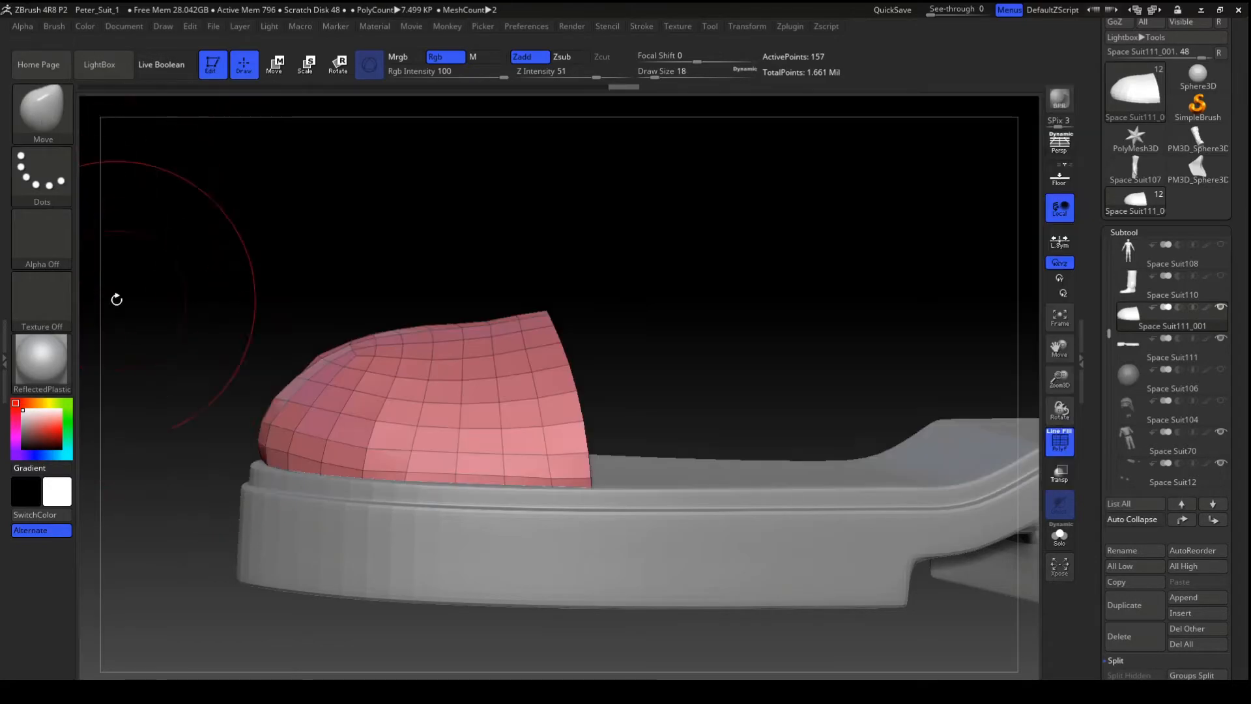
- Thicken the toe cap shell by extruding its faces with the ZModeler Extrude action targeting Polygroup All
{"action": "left_click", "coordinate": [50, 123]}
{"action": "left_click", "coordinate": [49, 123]}
{"action": "left_click", "coordinate": [48, 123]}
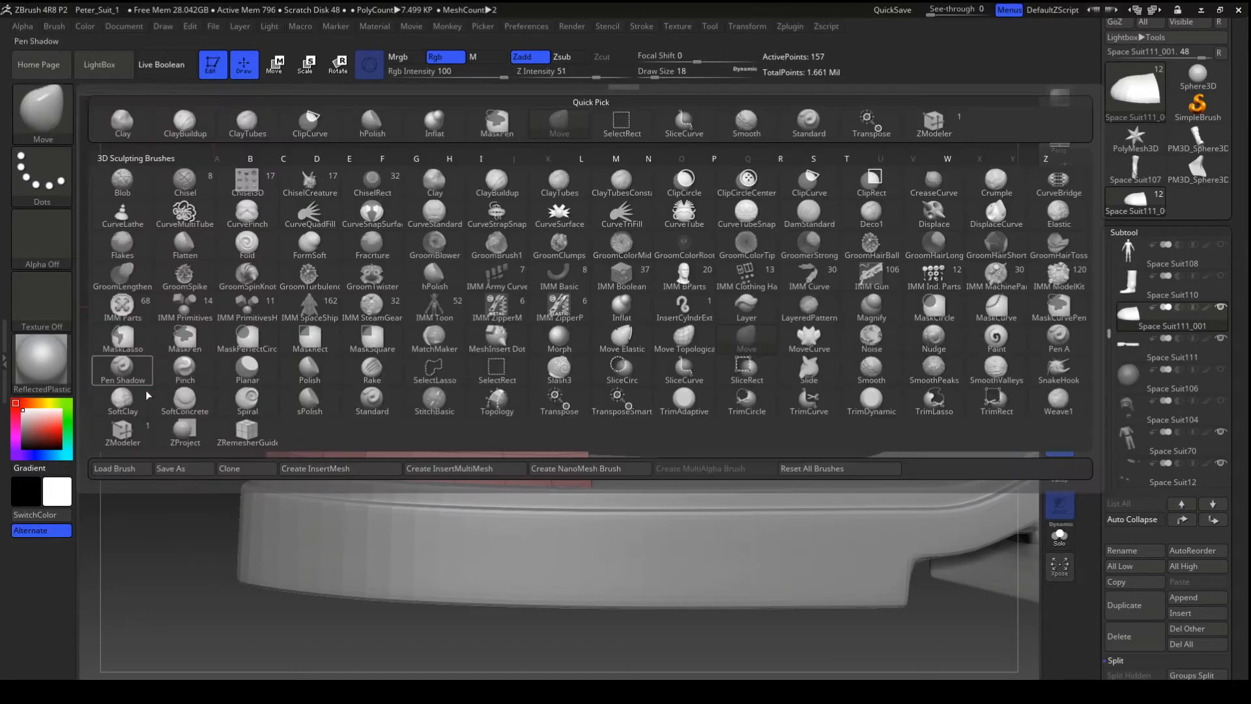
{"action": "left_click", "coordinate": [122, 433]}
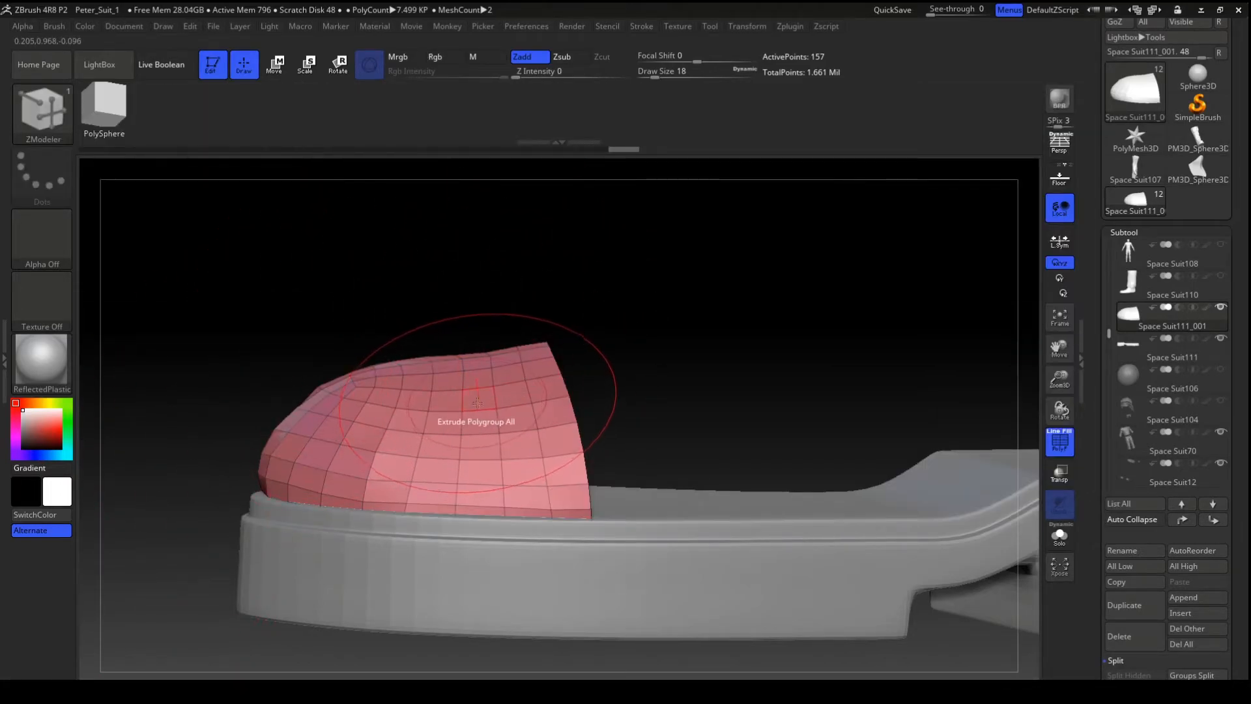
{"action": "key", "text": "space"}
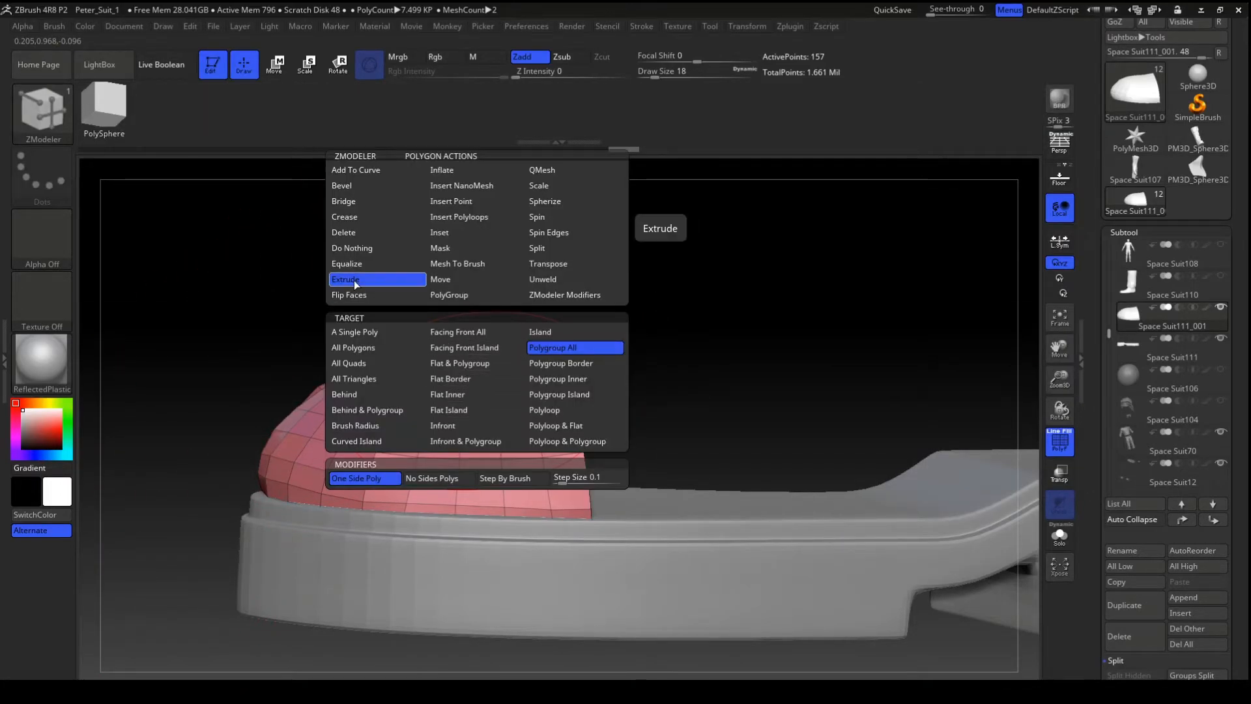
{"action": "left_click_drag", "start_coordinate": [648, 268], "coordinate": [645, 307]}
{"action": "left_click_drag", "start_coordinate": [487, 414], "coordinate": [527, 407]}
{"action": "mouse_move", "coordinate": [769, 313]}
{"action": "left_mouse_down"}
{"action": "mouse_move", "coordinate": [669, 357]}
{"action": "mouse_move", "coordinate": [720, 352]}
{"action": "mouse_move", "coordinate": [779, 371]}
{"action": "mouse_move", "coordinate": [701, 390]}
{"action": "left_mouse_up"}
- Fit the thickened toe cap's lower edges and rear corners to the sole's raised rim with the Move brush
{"action": "key", "text": "b"}
{"action": "key", "text": "m"}
{"action": "key", "text": "v"}
{"action": "left_click_drag", "start_coordinate": [841, 342], "coordinate": [701, 378]}
{"action": "left_click_drag", "start_coordinate": [809, 357], "coordinate": [790, 359]}
{"action": "mouse_move", "coordinate": [854, 381]}
{"action": "left_mouse_down"}
{"action": "mouse_move", "coordinate": [944, 291]}
{"action": "mouse_move", "coordinate": [550, 370]}
{"action": "left_mouse_up"}
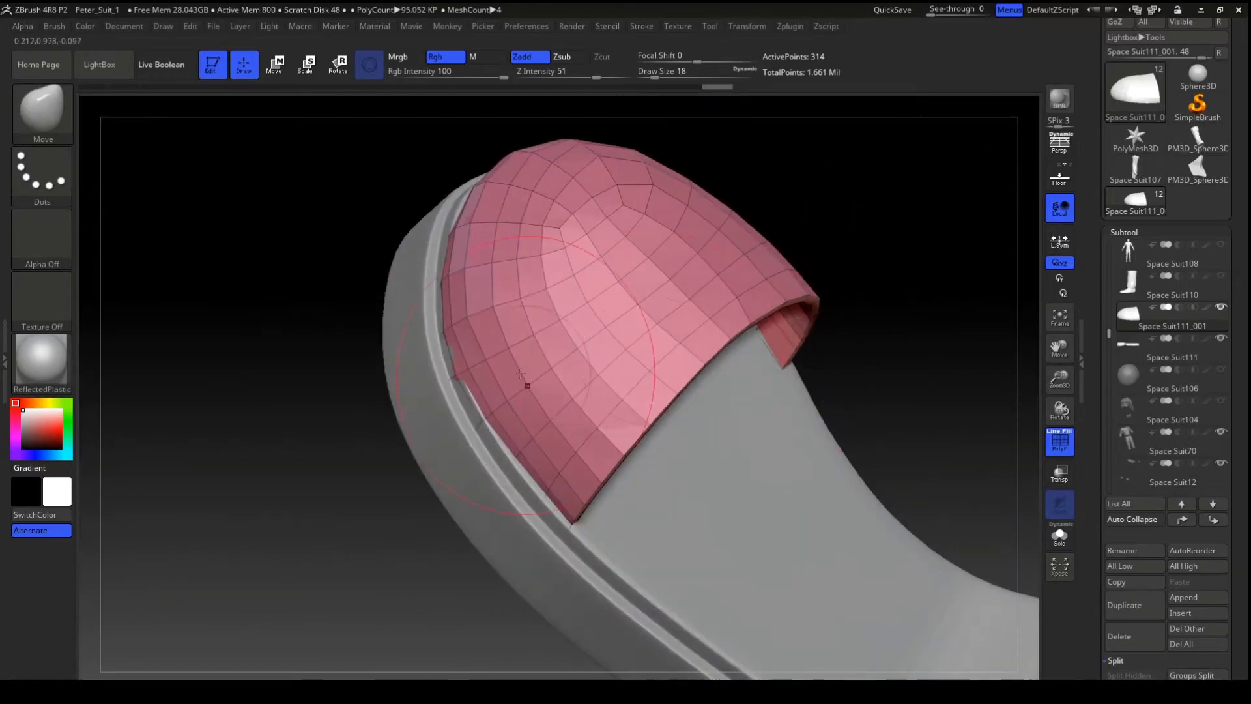
{"action": "mouse_move", "coordinate": [335, 321]}
{"action": "left_mouse_down"}
{"action": "mouse_move", "coordinate": [336, 449]}
{"action": "mouse_move", "coordinate": [293, 447]}
{"action": "mouse_move", "coordinate": [306, 430]}
{"action": "left_mouse_up"}
{"action": "left_click_drag", "start_coordinate": [647, 212], "coordinate": [645, 218]}
{"action": "mouse_move", "coordinate": [850, 212]}
{"action": "left_mouse_down"}
{"action": "mouse_move", "coordinate": [807, 176]}
{"action": "mouse_move", "coordinate": [847, 212]}
{"action": "left_mouse_up"}
{"action": "left_click_drag", "start_coordinate": [700, 231], "coordinate": [692, 243]}
{"action": "left_click_drag", "start_coordinate": [773, 277], "coordinate": [764, 287]}
{"action": "left_click_drag", "start_coordinate": [831, 331], "coordinate": [826, 337]}
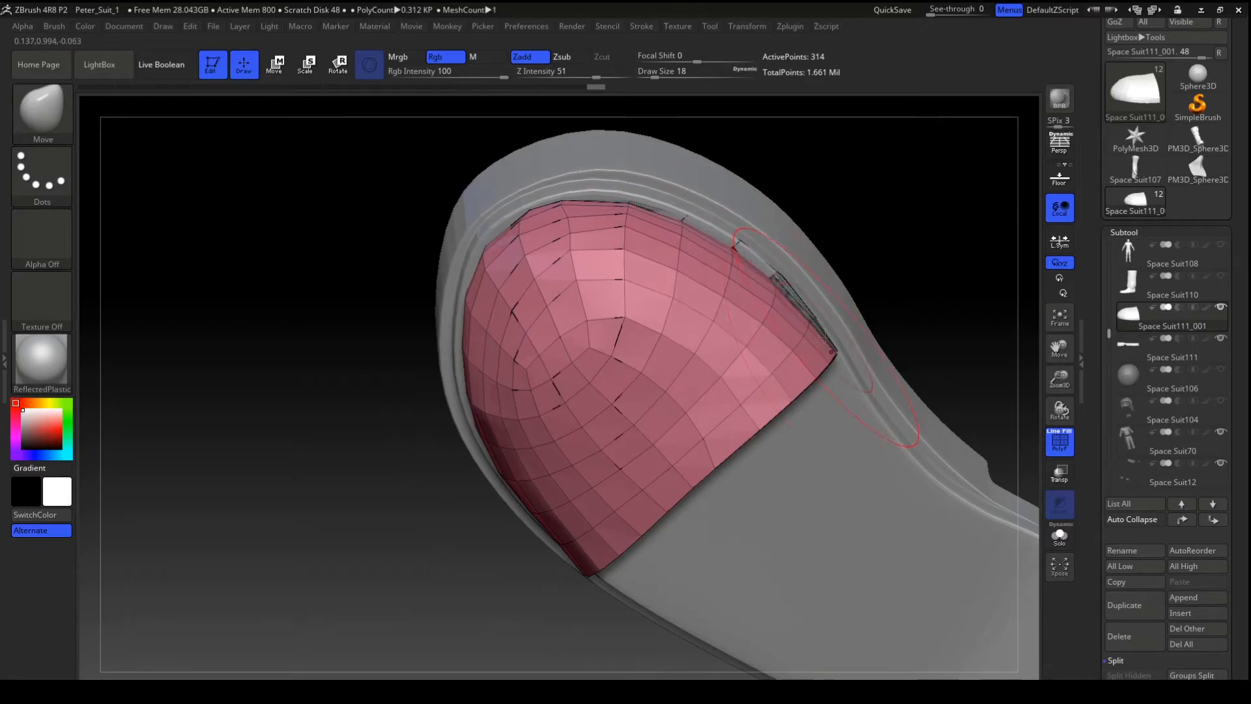
- Bevel the outer and inner edge loops along the toe cap's open rear rim with the ZModeler Bevel edge action
{"action": "mouse_move", "coordinate": [893, 260]}
{"action": "left_mouse_down"}
{"action": "mouse_move", "coordinate": [872, 135]}
{"action": "mouse_move", "coordinate": [475, 354]}
{"action": "mouse_move", "coordinate": [504, 291]}
{"action": "mouse_move", "coordinate": [815, 299]}
{"action": "mouse_move", "coordinate": [781, 272]}
{"action": "mouse_move", "coordinate": [797, 329]}
{"action": "left_mouse_up"}
{"action": "key", "text": "b"}
{"action": "key", "text": "z"}
{"action": "key", "text": "m"}
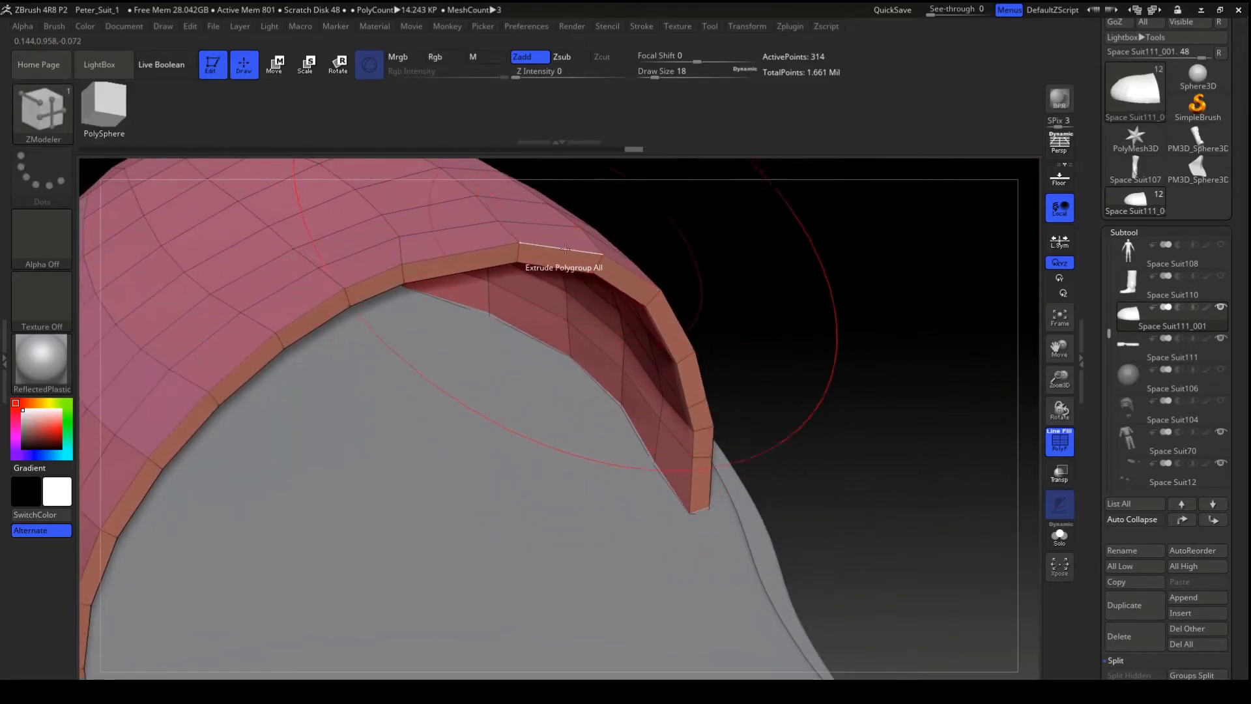
{"action": "key", "text": "space"}
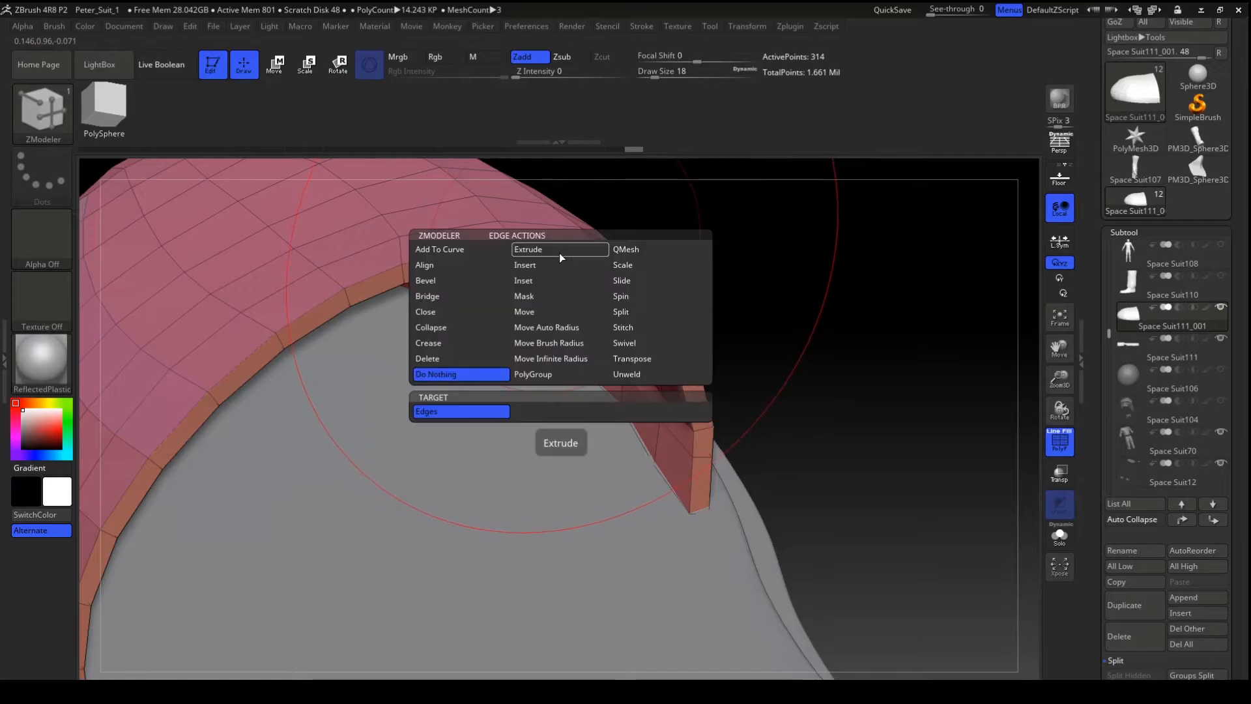
{"action": "left_click", "coordinate": [449, 285]}
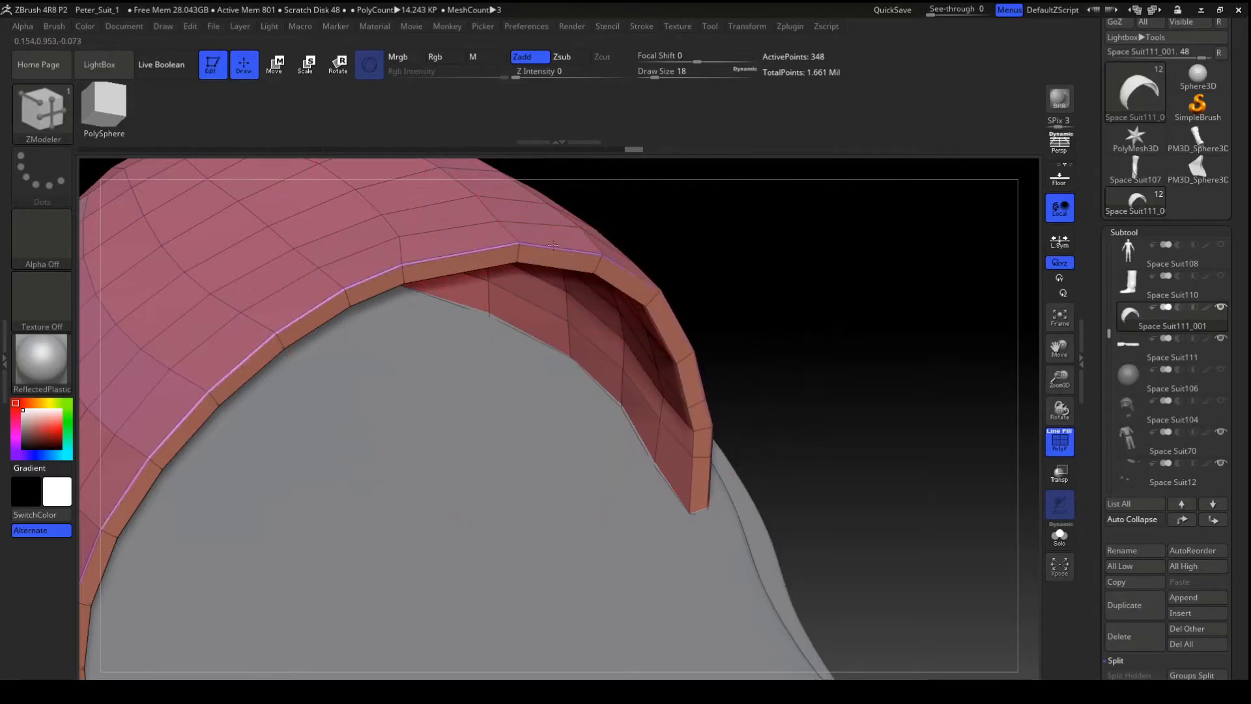
{"action": "left_click_drag", "start_coordinate": [724, 300], "coordinate": [710, 209]}
{"action": "left_click", "coordinate": [540, 289]}
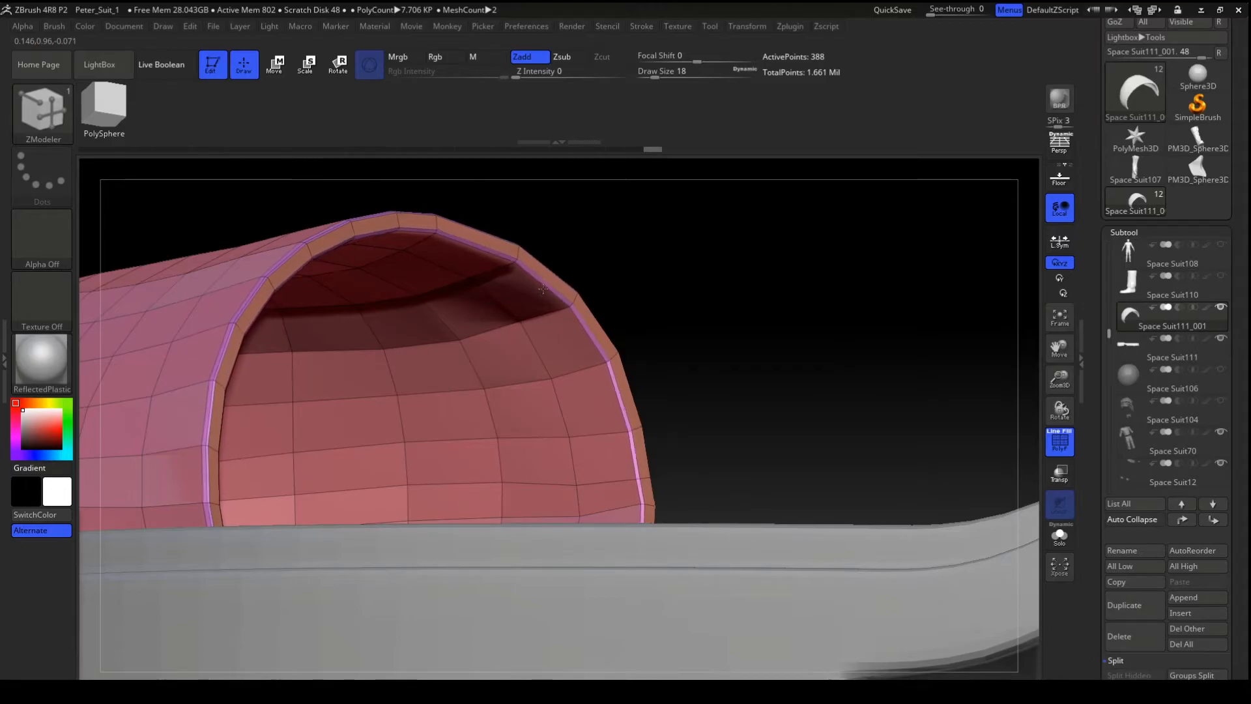
{"action": "mouse_move", "coordinate": [717, 294]}
{"action": "left_mouse_down"}
{"action": "mouse_move", "coordinate": [726, 280]}
{"action": "mouse_move", "coordinate": [765, 299]}
{"action": "mouse_move", "coordinate": [746, 256]}
{"action": "mouse_move", "coordinate": [742, 271]}
{"action": "mouse_move", "coordinate": [764, 271]}
{"action": "mouse_move", "coordinate": [751, 296]}
{"action": "mouse_move", "coordinate": [598, 380]}
{"action": "left_mouse_up"}
- Hide the polyframe and display the toe cap smoothed with dynamic subdivision
{"action": "left_click", "coordinate": [1051, 446]}
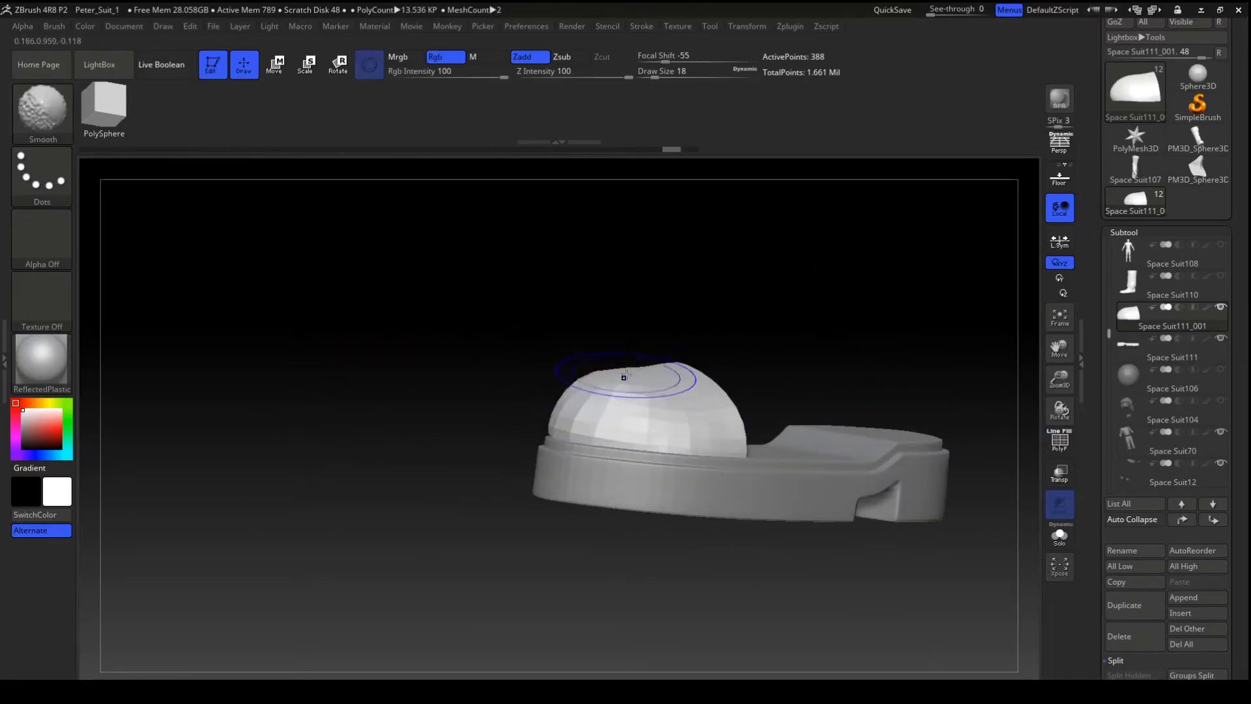
{"action": "key", "text": "b"}
{"action": "key", "text": "z"}
{"action": "key", "text": "m"}
{"action": "left_click_drag", "start_coordinate": [769, 310], "coordinate": [730, 362]}
{"action": "key", "text": "d"}
- Show the boot upper and smooth its toe area down beneath the toe cap with the Smooth brush
{"action": "left_click", "coordinate": [1221, 275]}
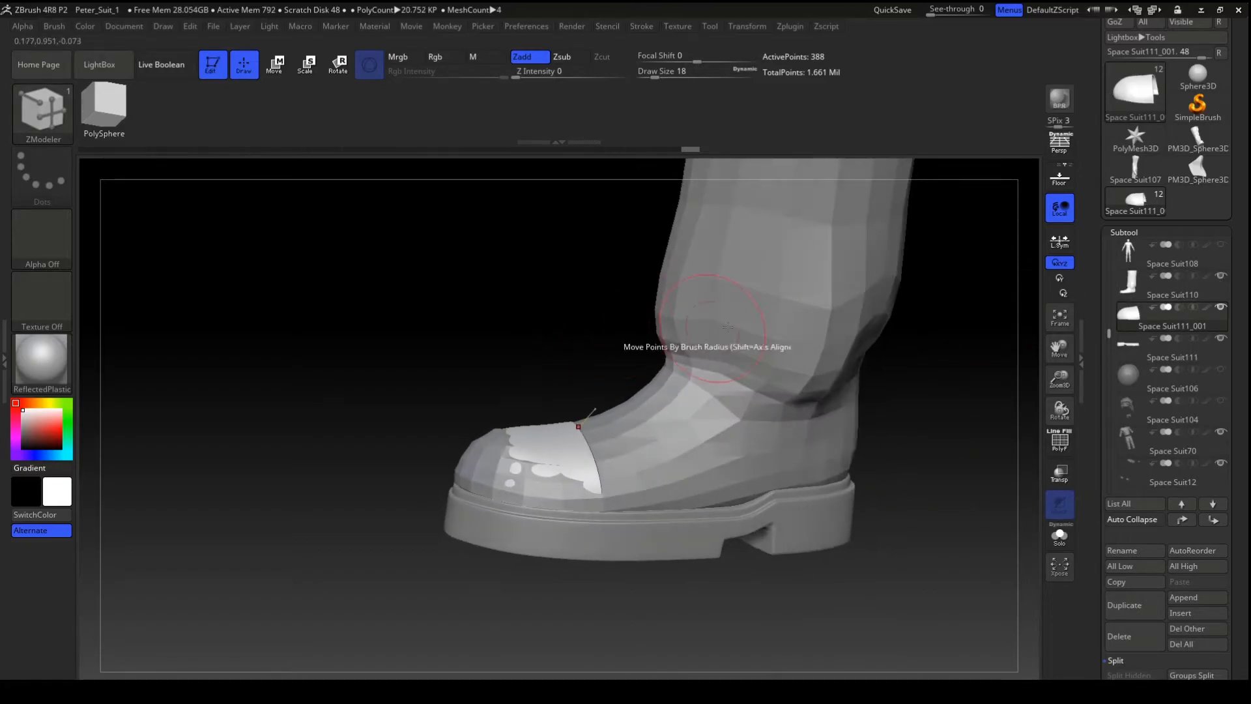
{"action": "left_click", "coordinate": [1130, 290]}
{"action": "left_click_drag", "start_coordinate": [479, 458], "coordinate": [471, 455], "text": "shift"}
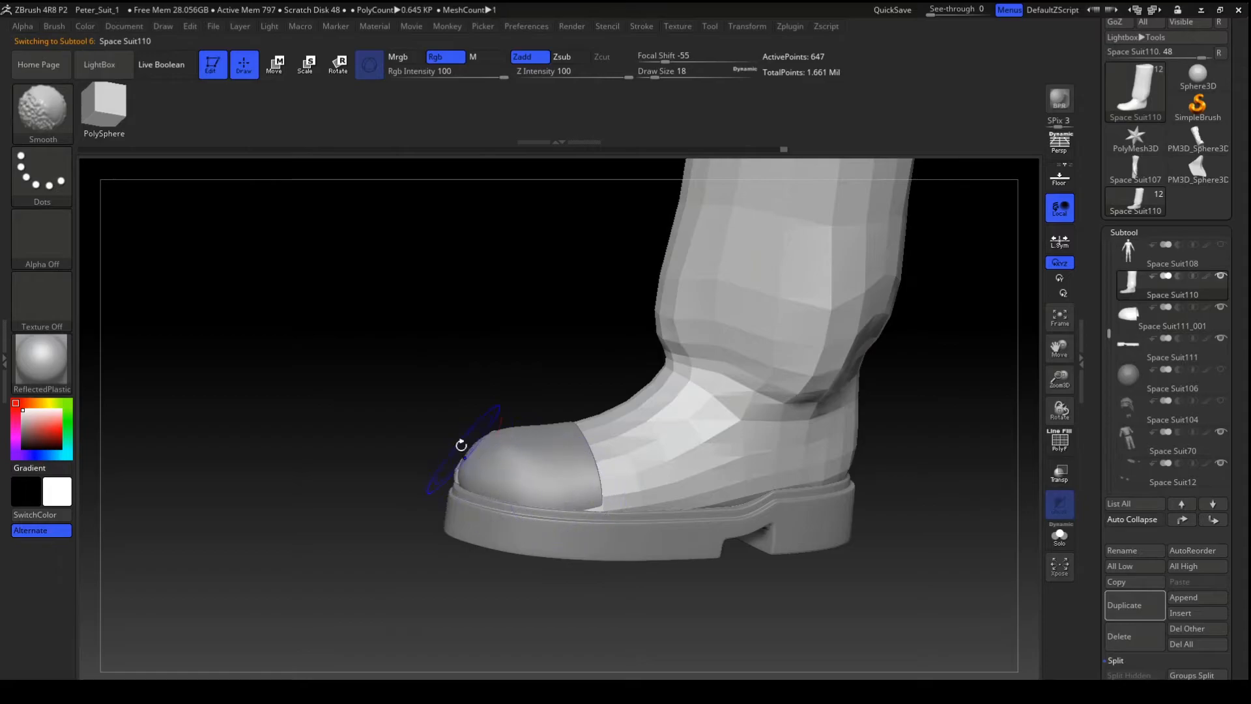
{"action": "left_click_drag", "start_coordinate": [432, 411], "coordinate": [534, 450]}
{"action": "left_click_drag", "start_coordinate": [515, 483], "coordinate": [488, 443], "text": "shift"}
{"action": "left_click_drag", "start_coordinate": [750, 391], "coordinate": [367, 336], "text": "shift"}
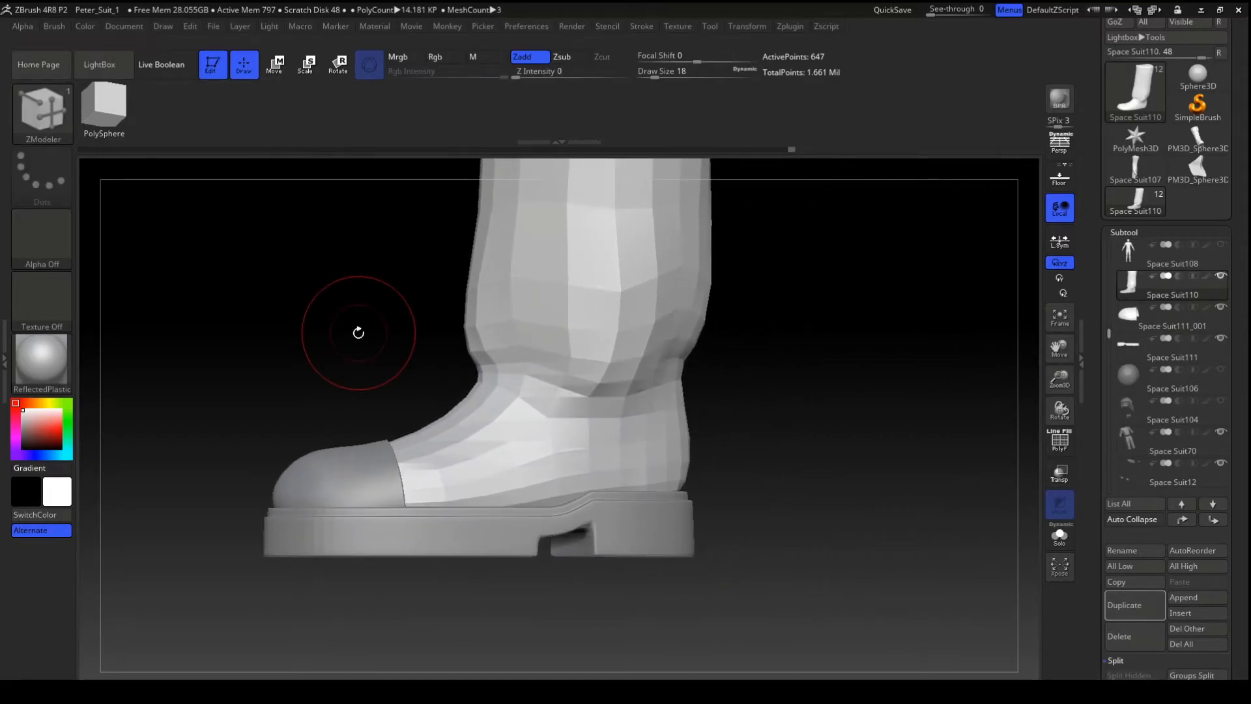
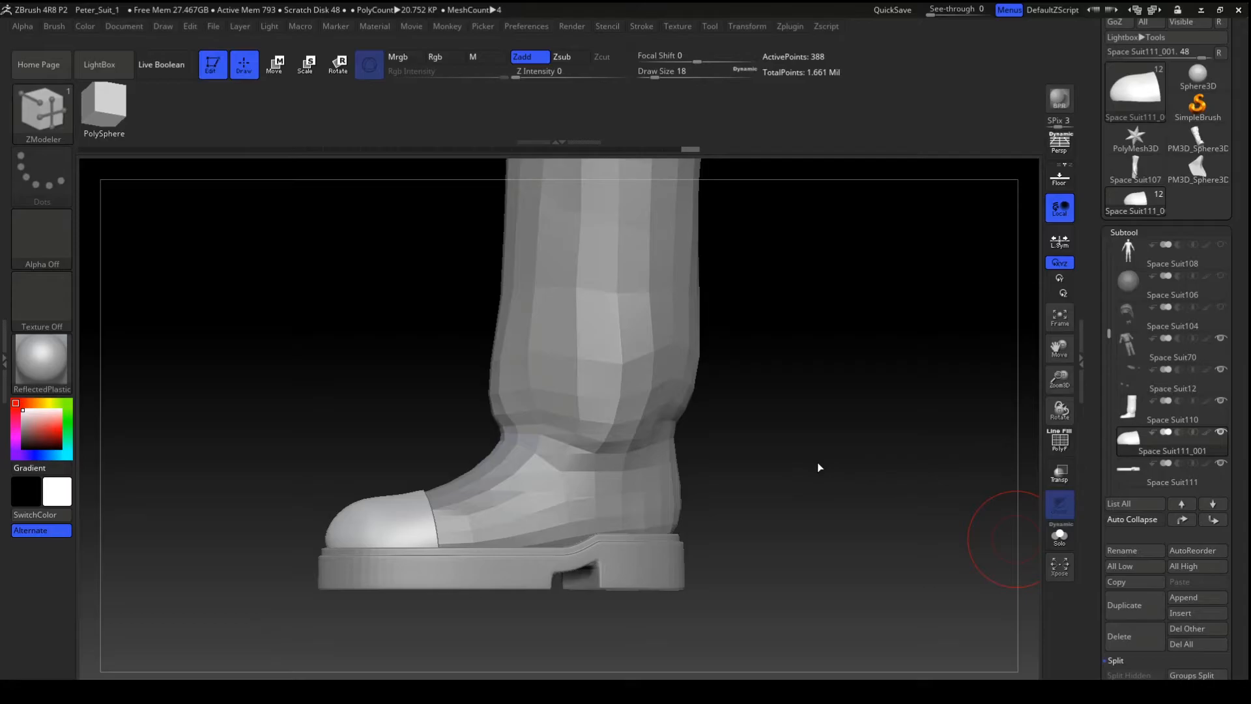
- Display the boot upper's polyframe and try a curved cut around its heel with the SliceCurve brush
{"action": "left_click_drag", "start_coordinate": [745, 481], "coordinate": [701, 463], "text": "alt"}
{"action": "left_click", "coordinate": [1059, 444]}
{"action": "mouse_move", "coordinate": [831, 464]}
{"action": "left_mouse_down"}
{"action": "mouse_move", "coordinate": [737, 467]}
{"action": "mouse_move", "coordinate": [831, 439]}
{"action": "mouse_move", "coordinate": [693, 451]}
{"action": "mouse_move", "coordinate": [849, 442]}
{"action": "left_mouse_up"}
{"action": "mouse_move", "coordinate": [335, 326]}
{"action": "left_mouse_down"}
{"action": "mouse_move", "coordinate": [284, 324]}
{"action": "mouse_move", "coordinate": [298, 316]}
{"action": "left_mouse_up"}
{"action": "left_click", "coordinate": [42, 111], "text": "ctrl+shift"}
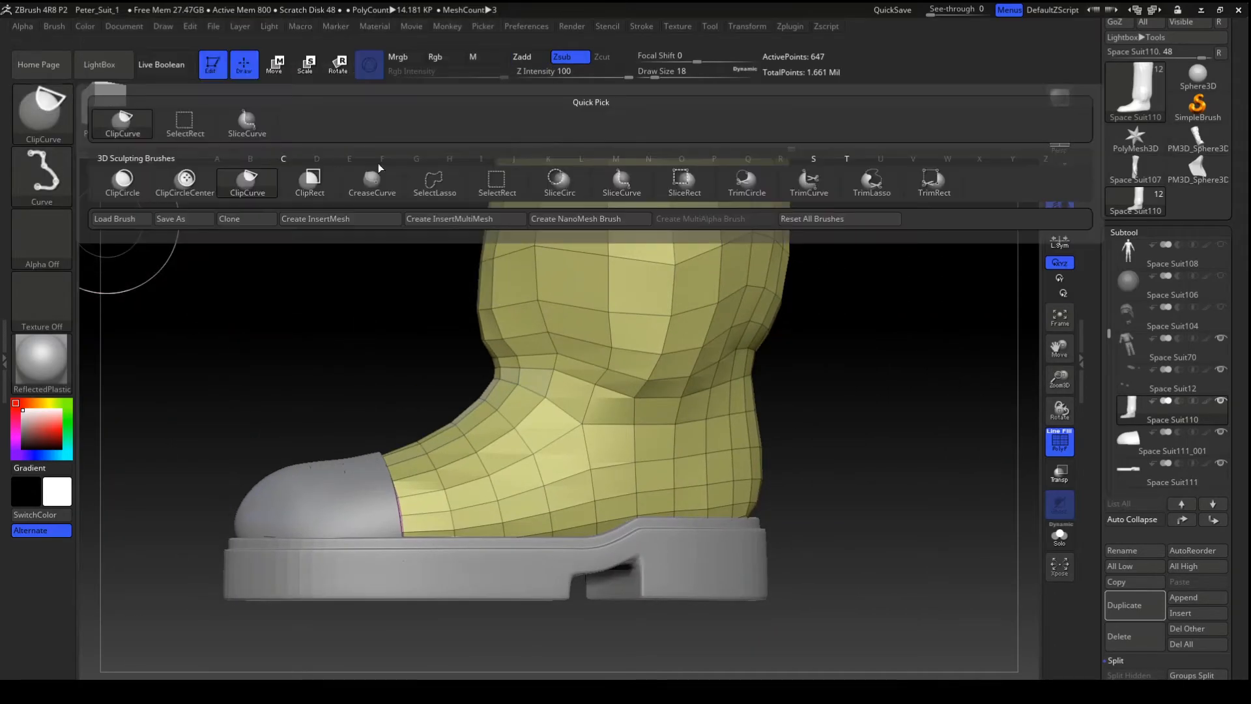
{"action": "left_click", "coordinate": [622, 181]}
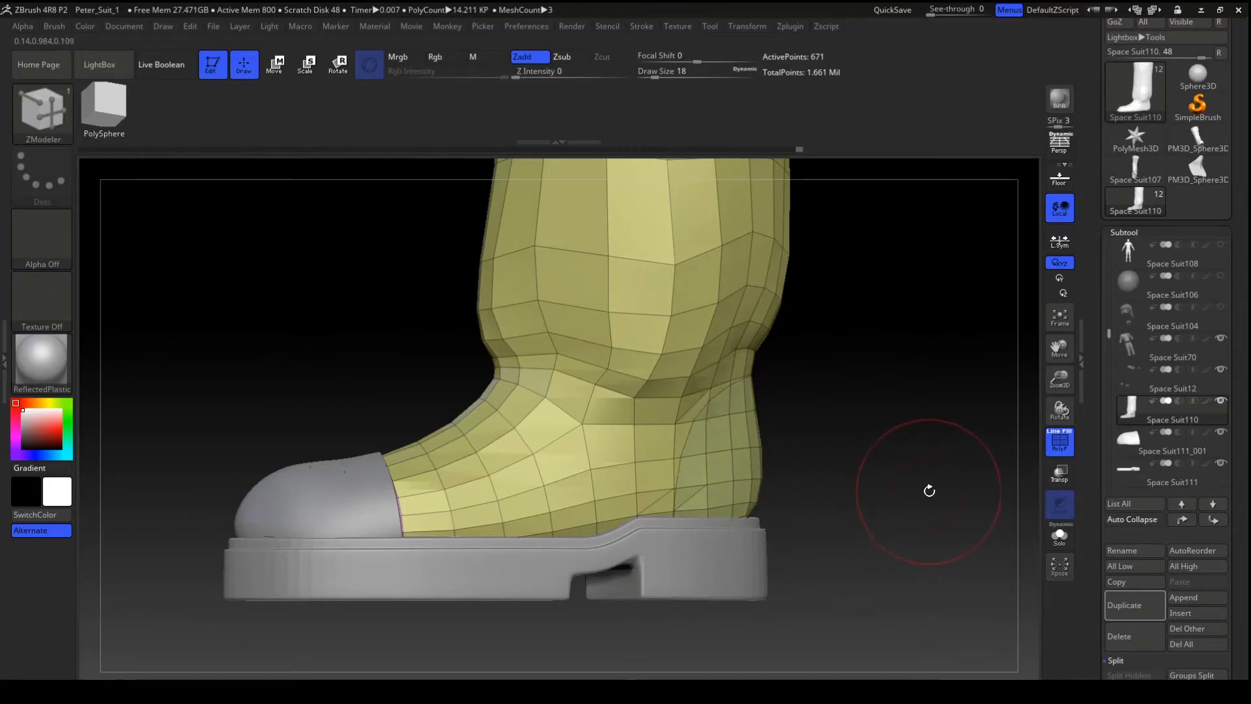
{"action": "key", "text": "ctrl+z"}
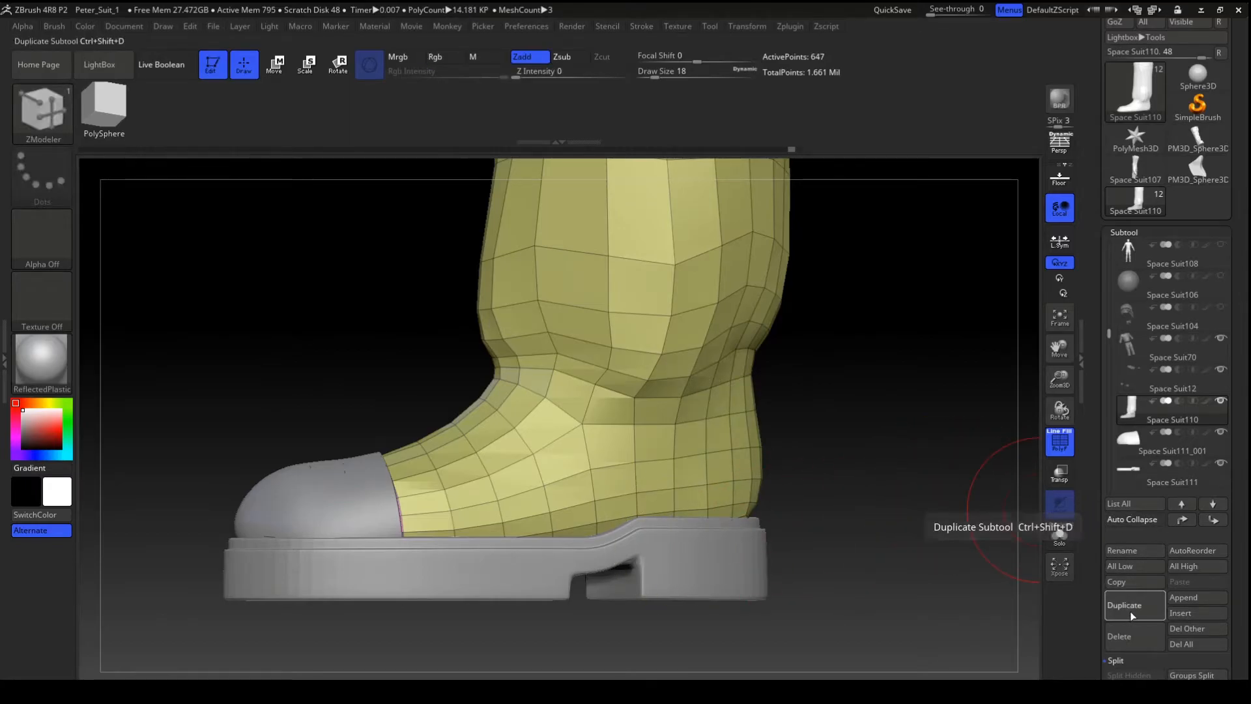
- Duplicate the boot upper, slice a curved heel section into the copy with SliceCurve, and isolate that heel polygroup
{"action": "left_click", "coordinate": [1130, 613]}
{"action": "mouse_move", "coordinate": [854, 437]}
{"action": "left_mouse_down", "text": "alt"}
{"action": "mouse_move", "coordinate": [788, 366]}
{"action": "mouse_move", "coordinate": [808, 306]}
{"action": "left_mouse_up", "text": "alt"}
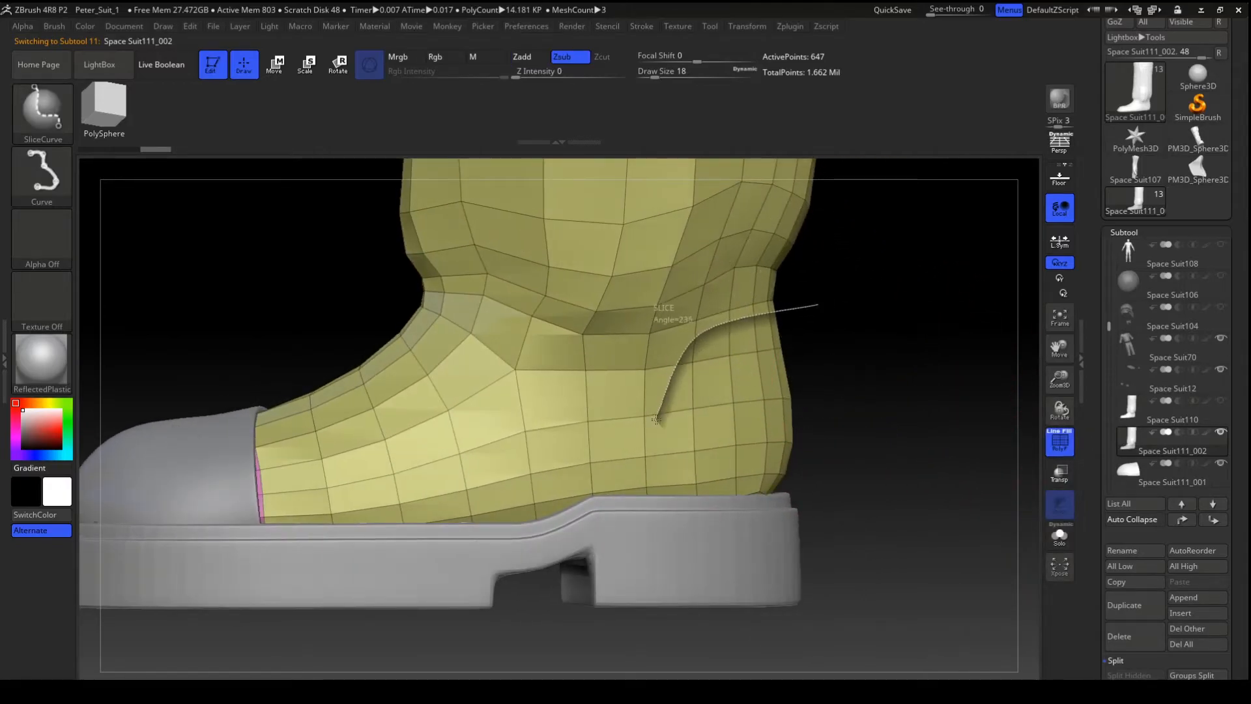
{"action": "left_click_drag", "start_coordinate": [646, 594], "coordinate": [647, 596], "text": "ctrl+shift"}
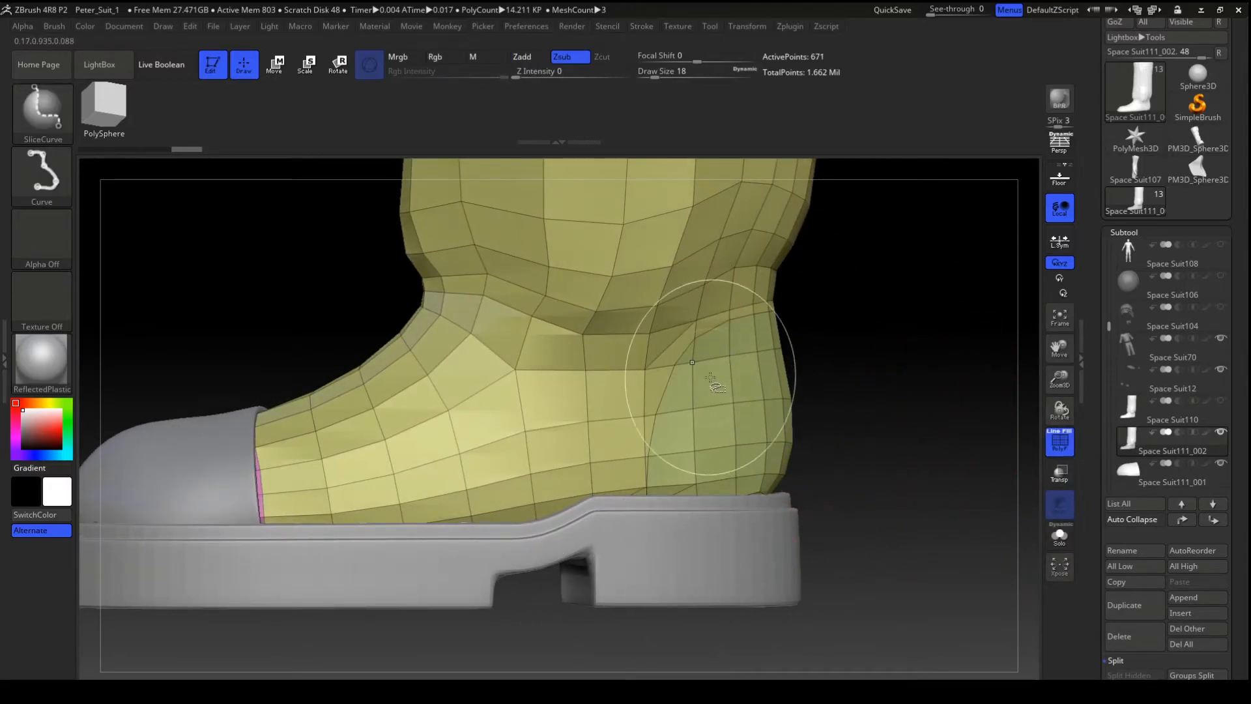
{"action": "left_click", "coordinate": [713, 384], "text": "ctrl+shift"}
{"action": "mouse_move", "coordinate": [880, 377]}
{"action": "left_mouse_down"}
{"action": "mouse_move", "coordinate": [908, 391]}
{"action": "mouse_move", "coordinate": [1009, 387]}
{"action": "mouse_move", "coordinate": [888, 386]}
{"action": "left_mouse_up"}
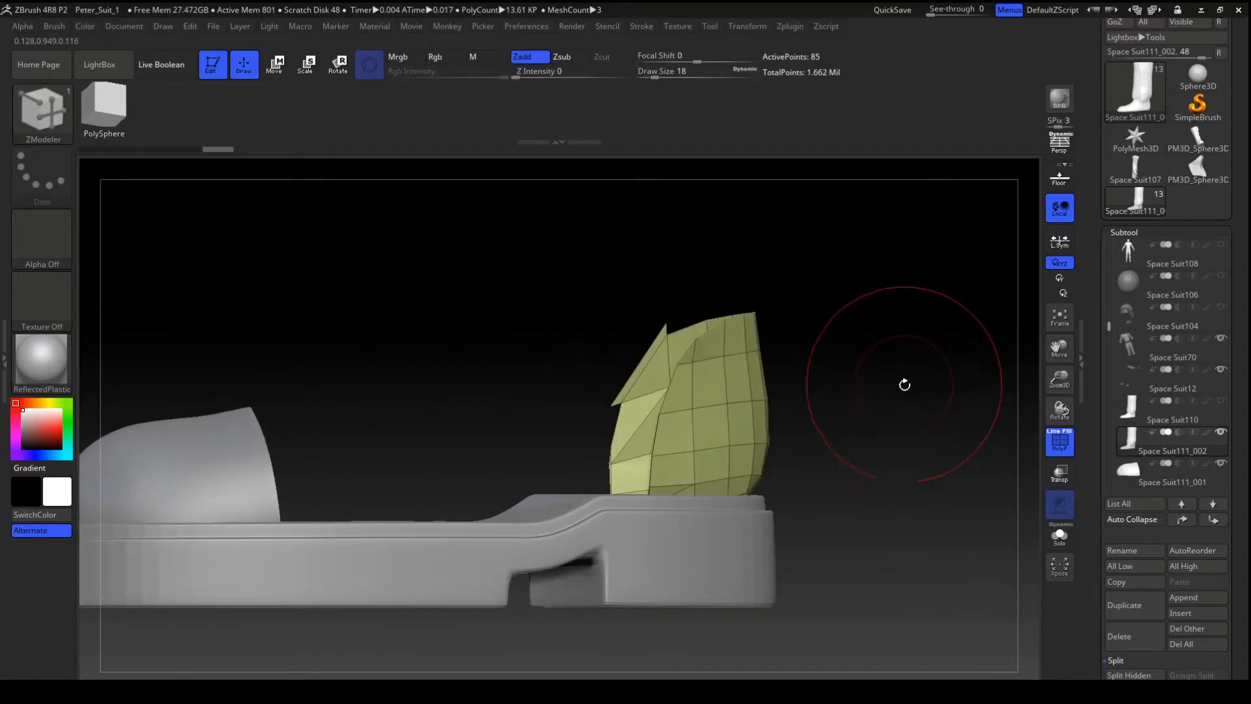
- Split the hidden part of the boot copy from the heel section and delete the leftover subtool
{"action": "key", "text": "space"}
{"action": "left_click", "coordinate": [786, 292]}
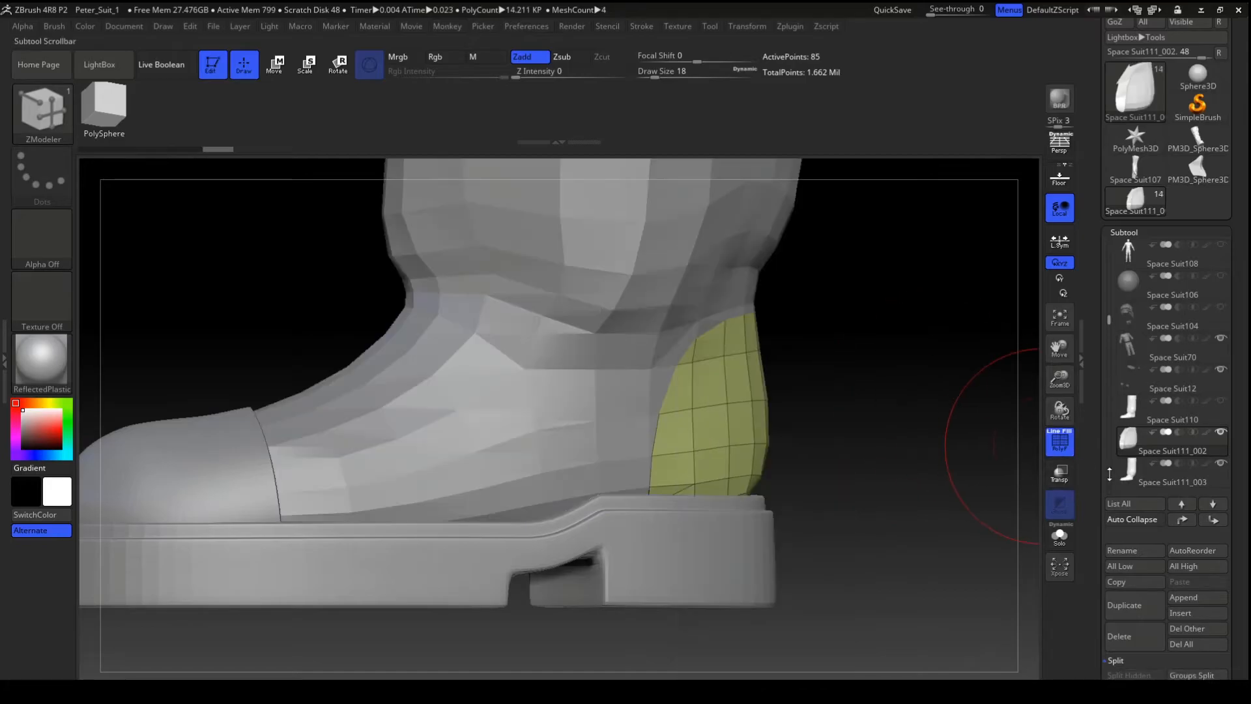
{"action": "left_click", "coordinate": [1124, 636]}
{"action": "left_click_drag", "start_coordinate": [948, 404], "coordinate": [955, 367]}
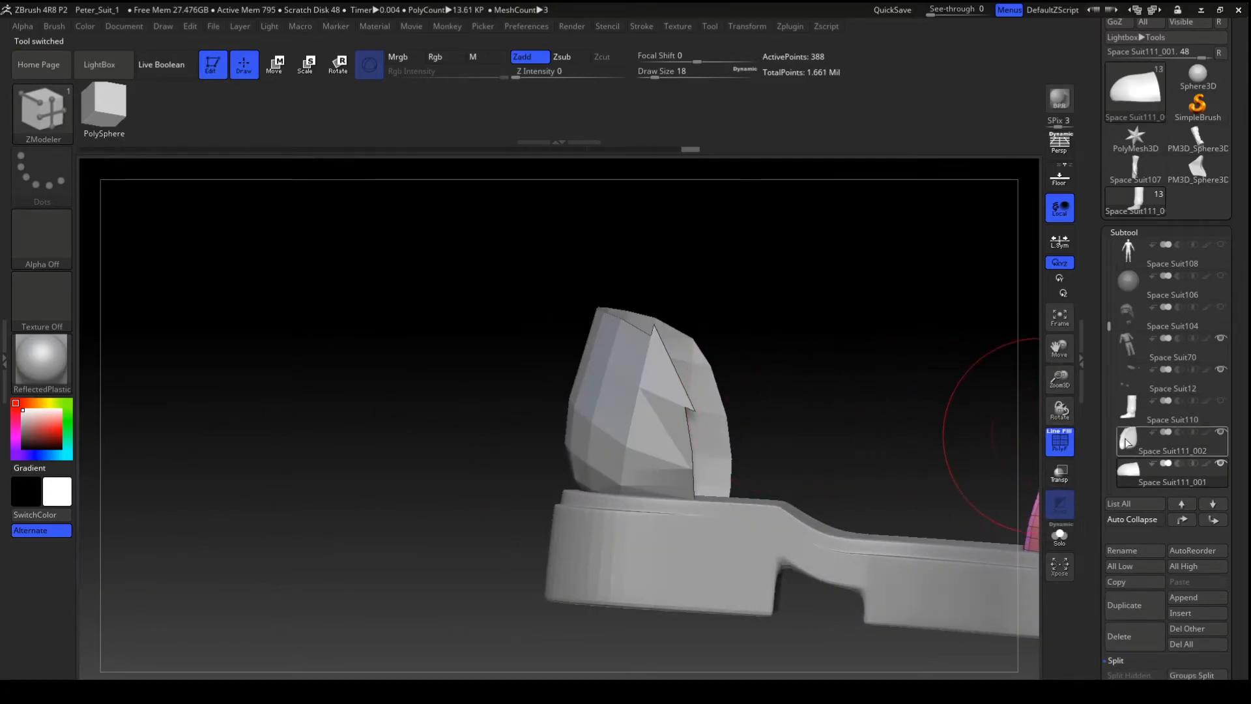
- Remove the heel section's jagged inner faces with the ZModeler Delete polygon action, leaving an open shell
{"action": "left_click", "coordinate": [1126, 442]}
{"action": "left_click_drag", "start_coordinate": [762, 335], "coordinate": [866, 457]}
{"action": "key", "text": "space"}
{"action": "left_click", "coordinate": [701, 233]}
- Remesh the heel panel with ZRemesher, repeating it at Half to produce a coarse mesh
{"action": "key", "text": "2"}
{"action": "key", "text": "2"}
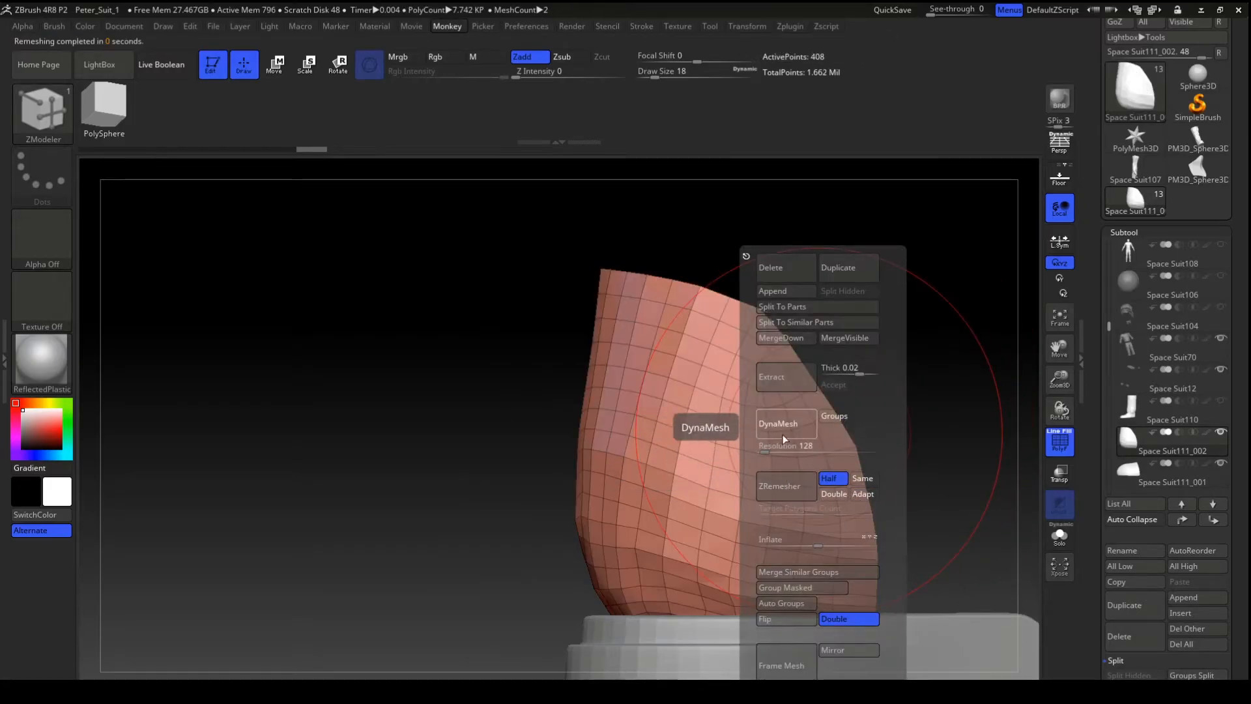
{"action": "left_click", "coordinate": [790, 489]}
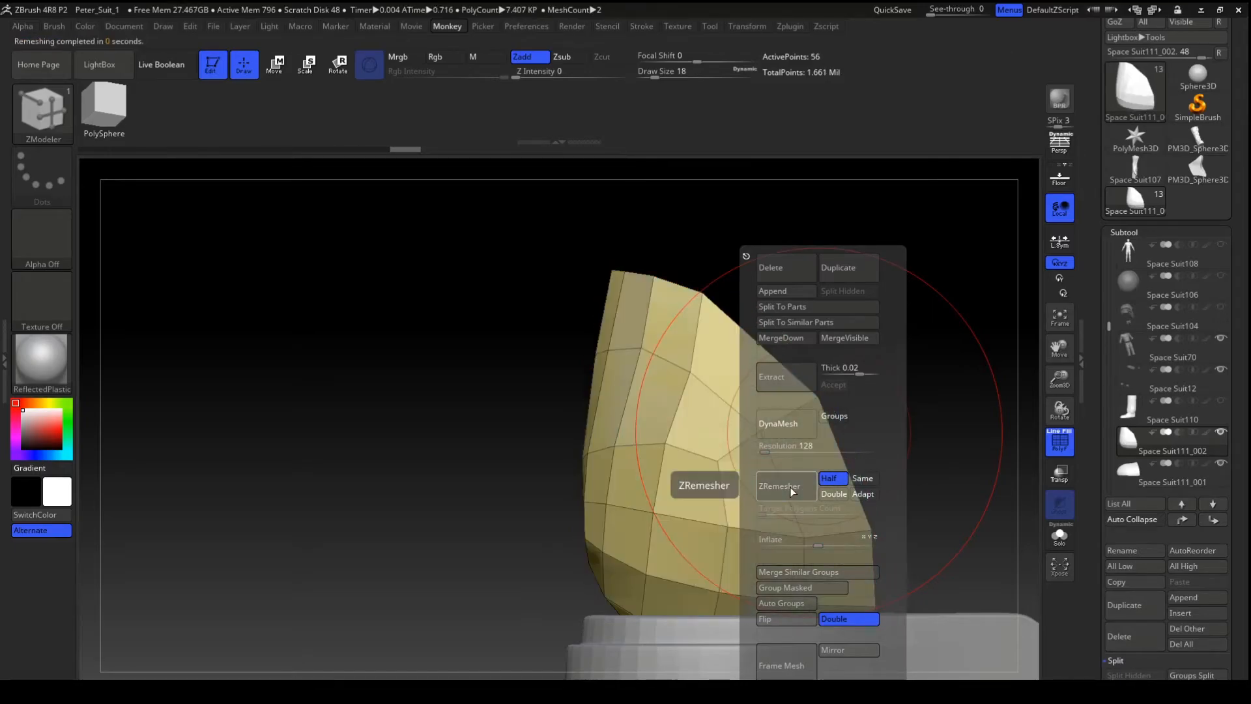
{"action": "left_click_drag", "start_coordinate": [944, 293], "coordinate": [808, 317]}
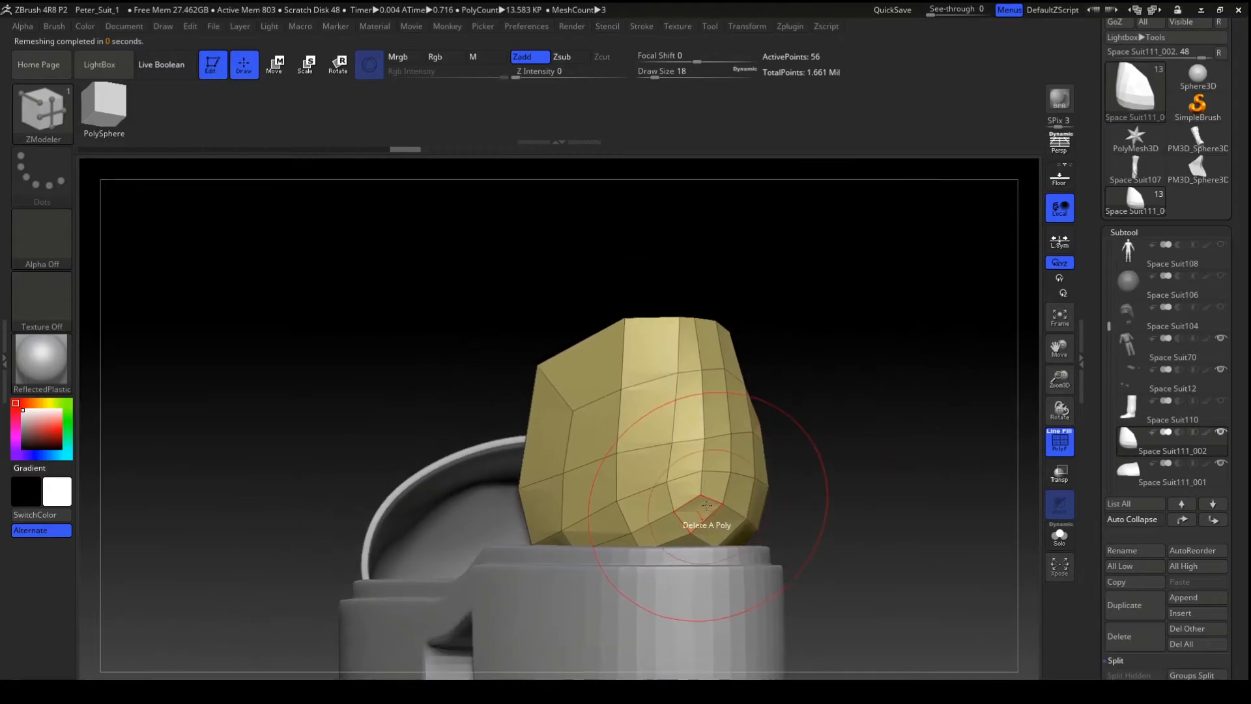
- Shape the heel panel's lower edge and sides to the sole with the Move brush at draw size 13
{"action": "key", "text": "b"}
{"action": "key", "text": "m"}
{"action": "key", "text": "v"}
{"action": "left_click_drag", "start_coordinate": [698, 468], "coordinate": [723, 471]}
{"action": "mouse_move", "coordinate": [684, 471]}
{"action": "right_mouse_down"}
{"action": "mouse_move", "coordinate": [744, 475]}
{"action": "mouse_move", "coordinate": [710, 494]}
{"action": "mouse_move", "coordinate": [746, 496]}
{"action": "mouse_move", "coordinate": [639, 495]}
{"action": "mouse_move", "coordinate": [529, 461]}
{"action": "right_mouse_up"}
{"action": "left_click_drag", "start_coordinate": [657, 73], "coordinate": [653, 73]}
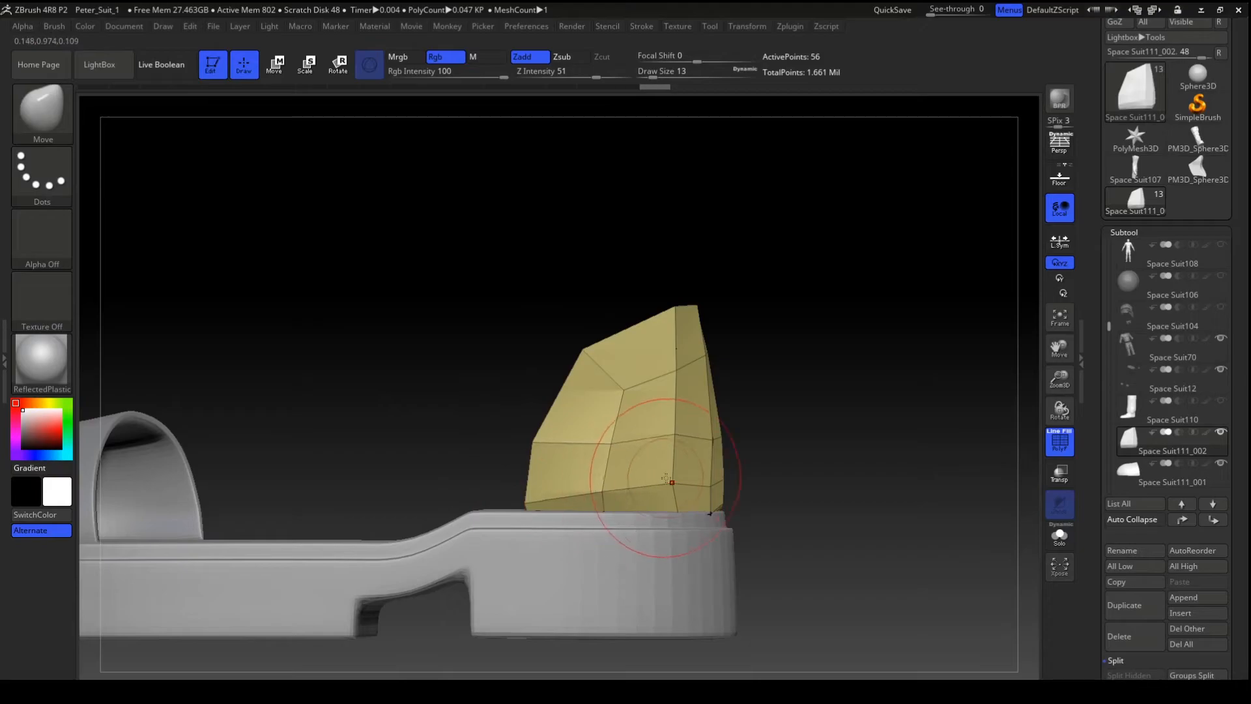
{"action": "mouse_move", "coordinate": [716, 428]}
{"action": "right_mouse_down"}
{"action": "mouse_move", "coordinate": [858, 414]}
{"action": "mouse_move", "coordinate": [821, 436]}
{"action": "mouse_move", "coordinate": [826, 450]}
{"action": "mouse_move", "coordinate": [858, 450]}
{"action": "mouse_move", "coordinate": [782, 411]}
{"action": "mouse_move", "coordinate": [836, 420]}
{"action": "right_mouse_up"}
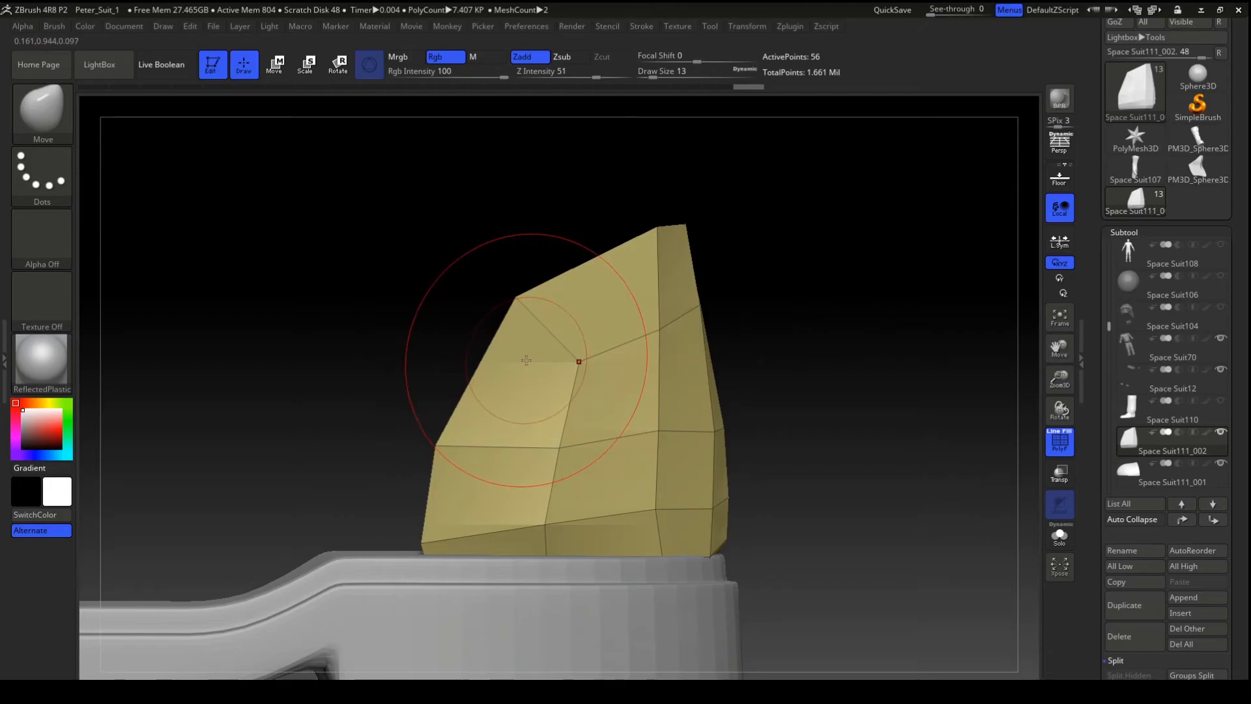
- Frame the heel panel's border with curves using Frame Mesh
{"action": "key", "text": "space"}
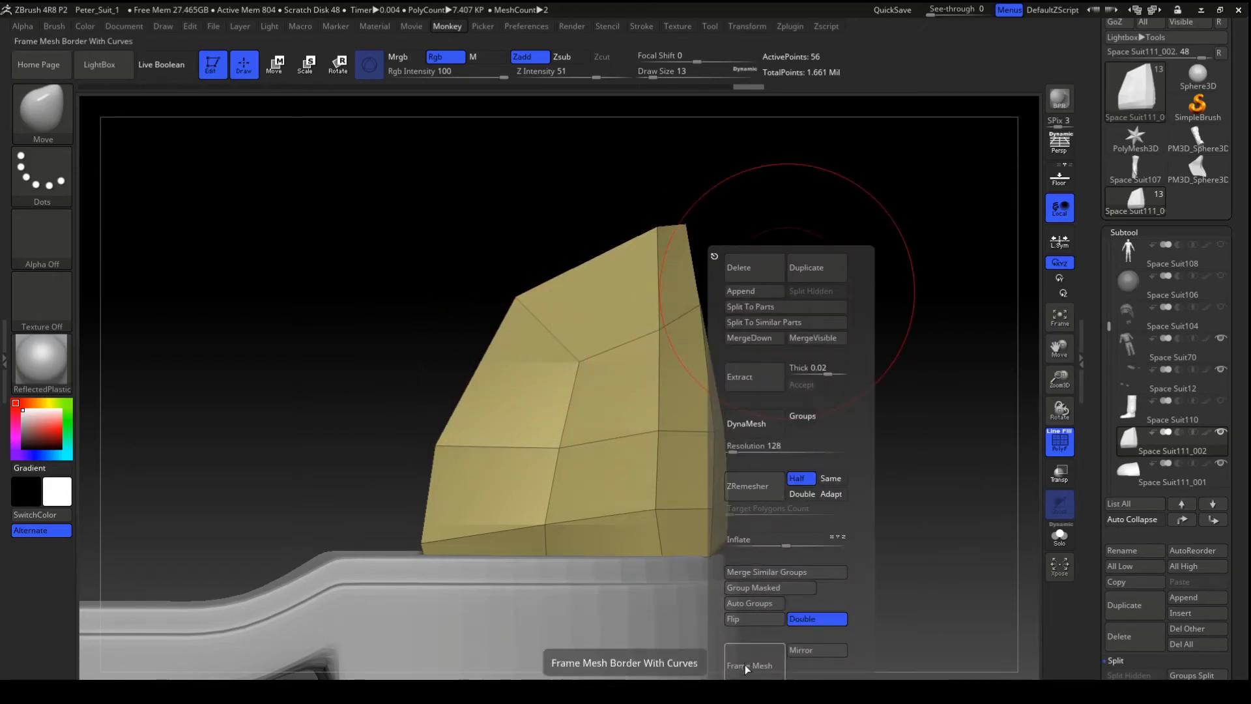
{"action": "right_click_drag", "start_coordinate": [705, 438], "coordinate": [717, 319]}
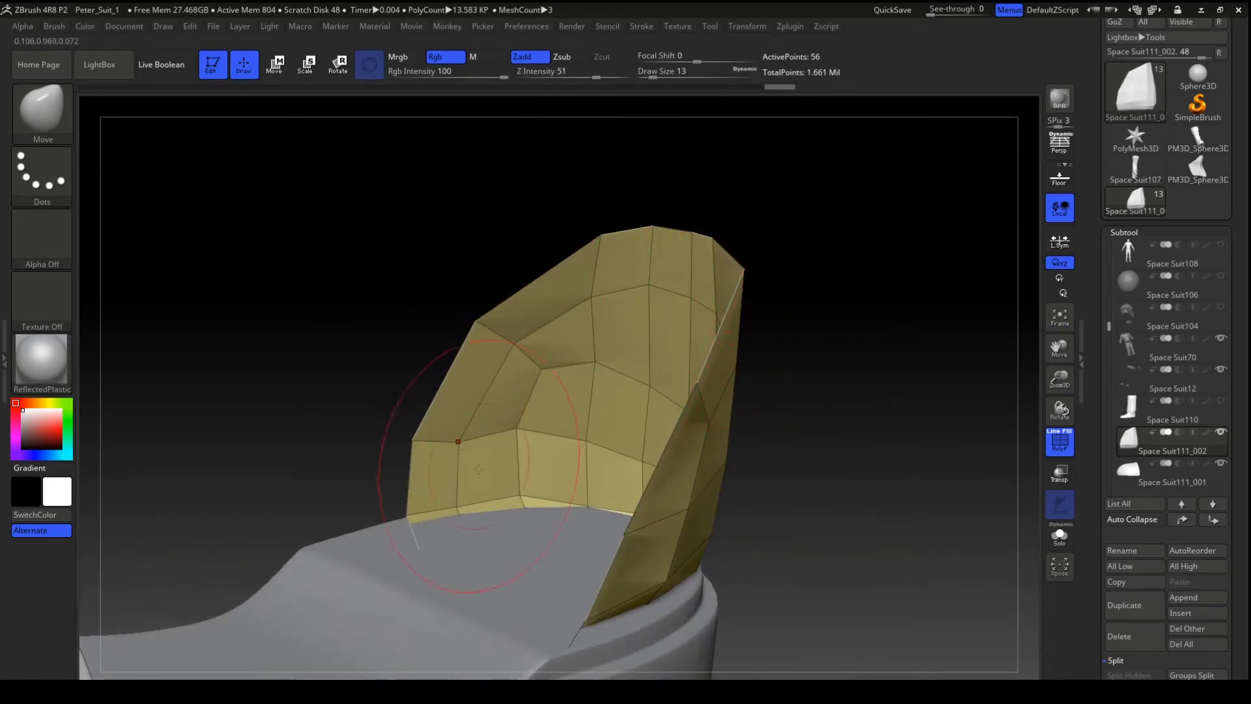
{"action": "left_click", "coordinate": [786, 27]}
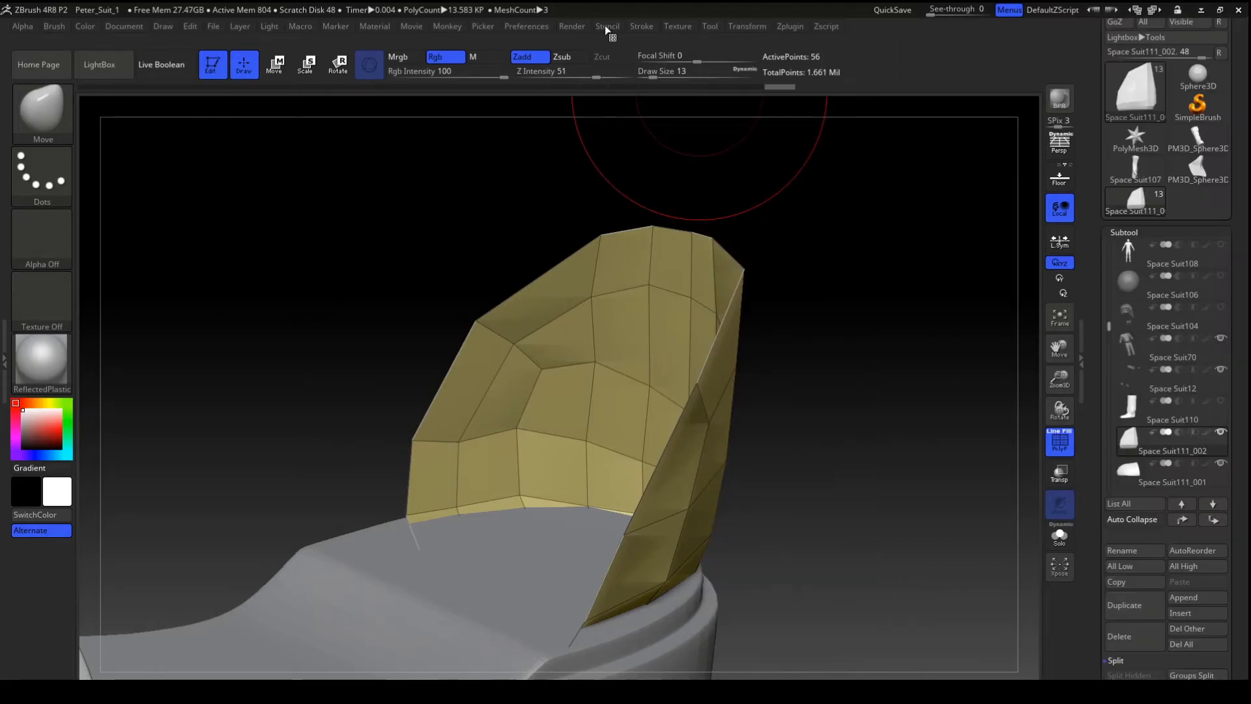
{"action": "left_click", "coordinate": [649, 28]}
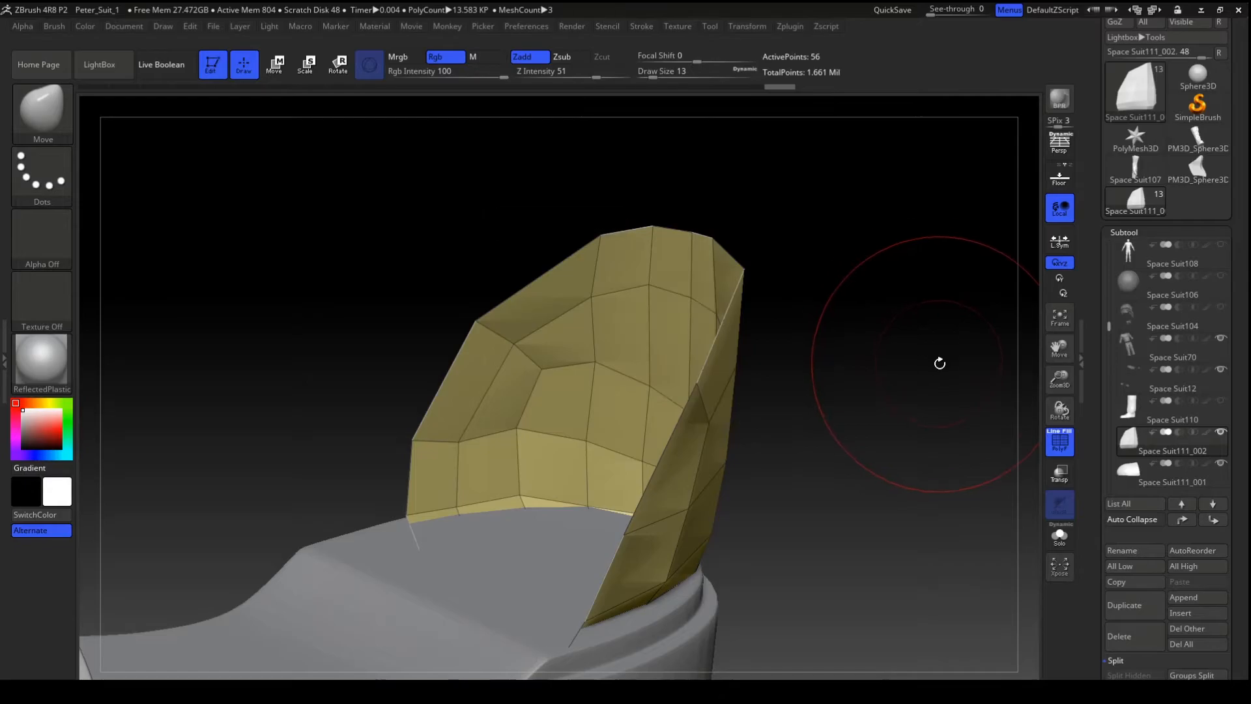
- Try applying the Vine4of4 mesh from the IMM Curve brush along the heel panel's border curve
{"action": "left_click", "coordinate": [39, 113]}
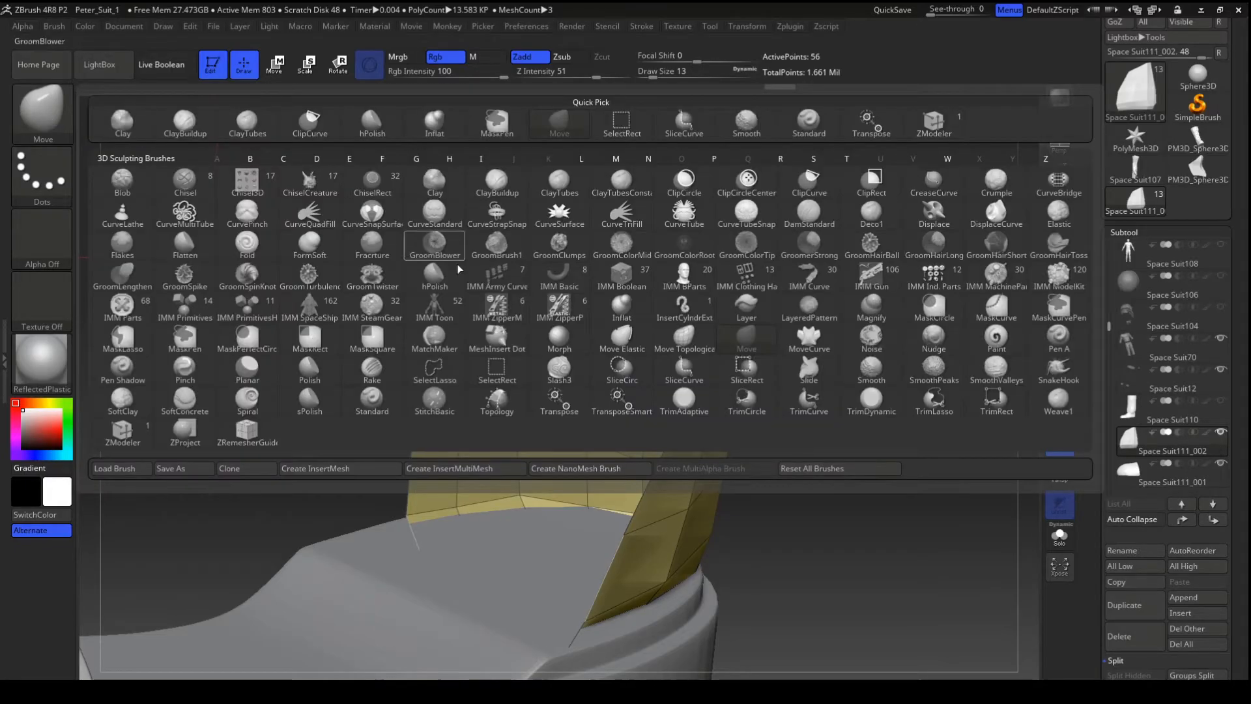
{"action": "left_click", "coordinate": [807, 282]}
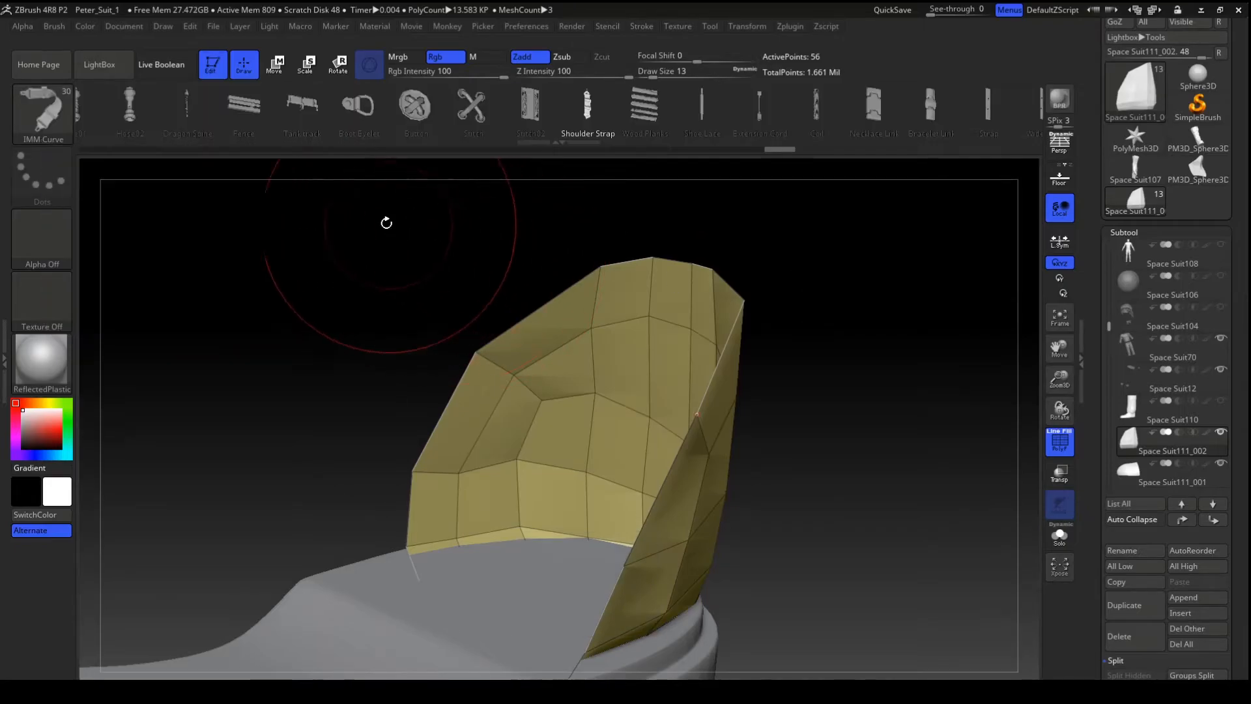
{"action": "left_click_drag", "start_coordinate": [676, 116], "coordinate": [1039, 125]}
{"action": "left_click_drag", "start_coordinate": [636, 118], "coordinate": [374, 117]}
{"action": "mouse_move", "coordinate": [769, 120]}
{"action": "left_mouse_down"}
{"action": "mouse_move", "coordinate": [430, 120]}
{"action": "mouse_move", "coordinate": [500, 120]}
{"action": "left_mouse_up"}
{"action": "mouse_move", "coordinate": [872, 116]}
{"action": "left_mouse_down"}
{"action": "mouse_move", "coordinate": [773, 116]}
{"action": "mouse_move", "coordinate": [833, 118]}
{"action": "left_mouse_up"}
{"action": "left_click", "coordinate": [918, 111]}
{"action": "left_click", "coordinate": [697, 414]}
{"action": "mouse_move", "coordinate": [847, 384]}
{"action": "left_mouse_down"}
{"action": "mouse_move", "coordinate": [788, 385]}
{"action": "mouse_move", "coordinate": [835, 397]}
{"action": "mouse_move", "coordinate": [815, 378]}
{"action": "mouse_move", "coordinate": [849, 409]}
{"action": "left_mouse_up"}
{"action": "key", "text": "ctrl+z"}
- Isolate the heel panel and delete the inward-folded faces along its bottom with the ZModeler Delete action
{"action": "left_click_drag", "start_coordinate": [882, 471], "coordinate": [807, 392]}
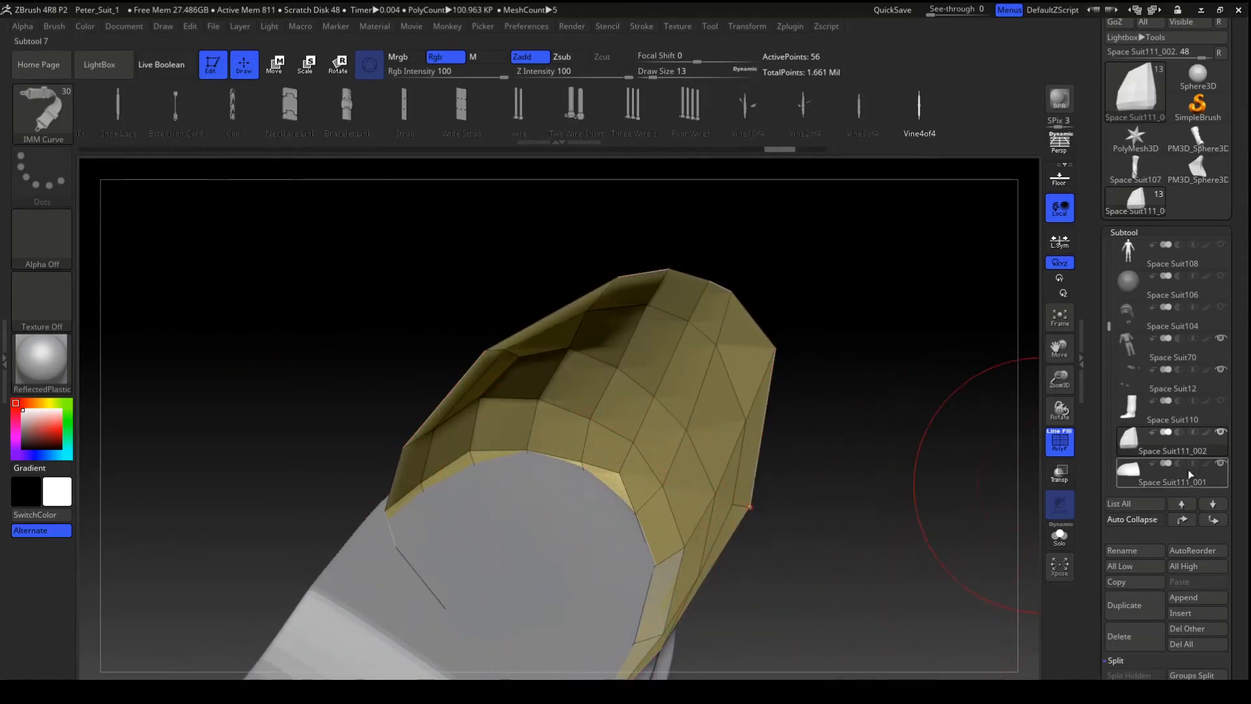
{"action": "left_click", "coordinate": [1071, 541]}
{"action": "left_click_drag", "start_coordinate": [953, 506], "coordinate": [908, 530]}
{"action": "key", "text": "b"}
{"action": "key", "text": "z"}
{"action": "key", "text": "m"}
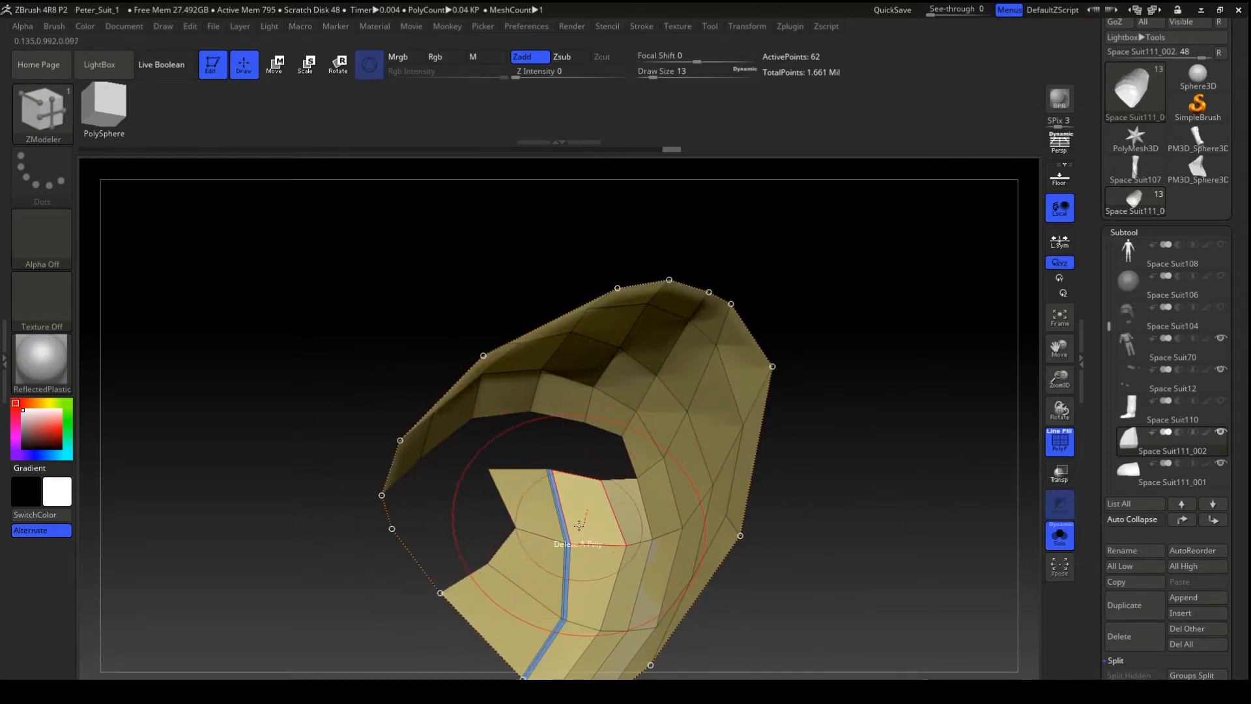
{"action": "left_click", "coordinate": [579, 525]}
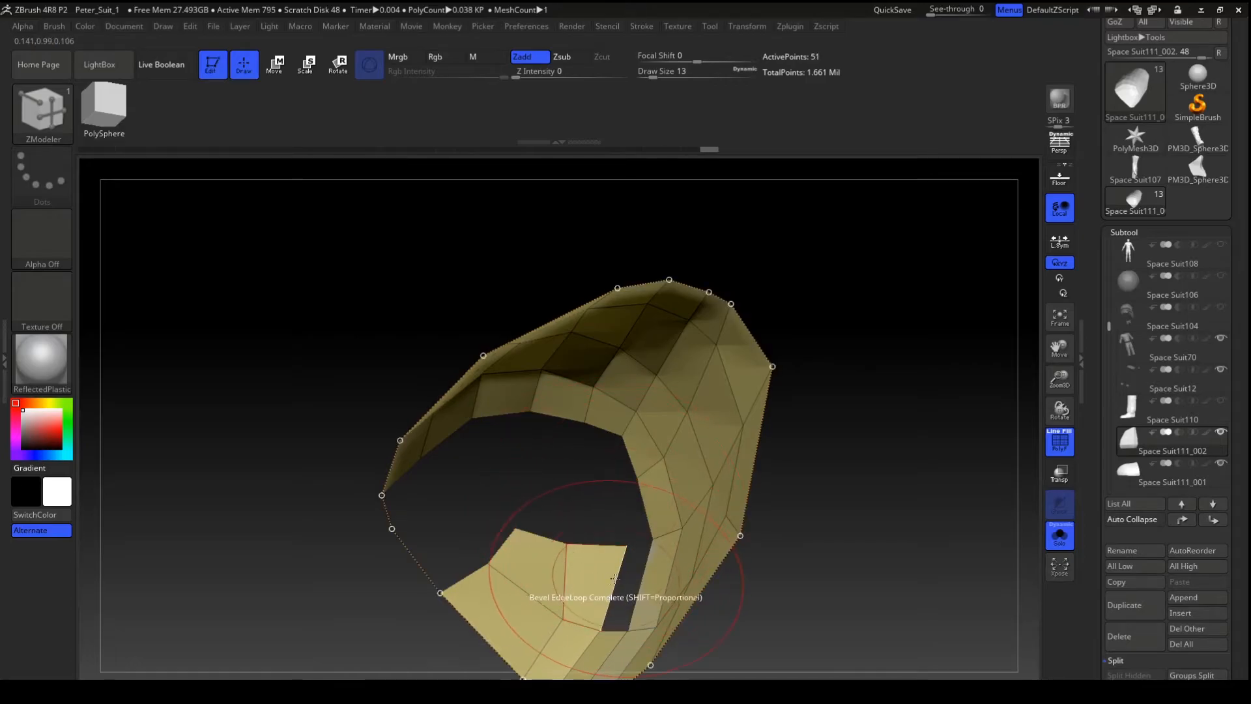
{"action": "left_click", "coordinate": [556, 647]}
{"action": "left_click_drag", "start_coordinate": [608, 634], "coordinate": [866, 427]}
- Show the sole again and pull the heel panel's lower edge and corners onto it with the Move brush
{"action": "key", "text": "b"}
{"action": "key", "text": "m"}
{"action": "key", "text": "v"}
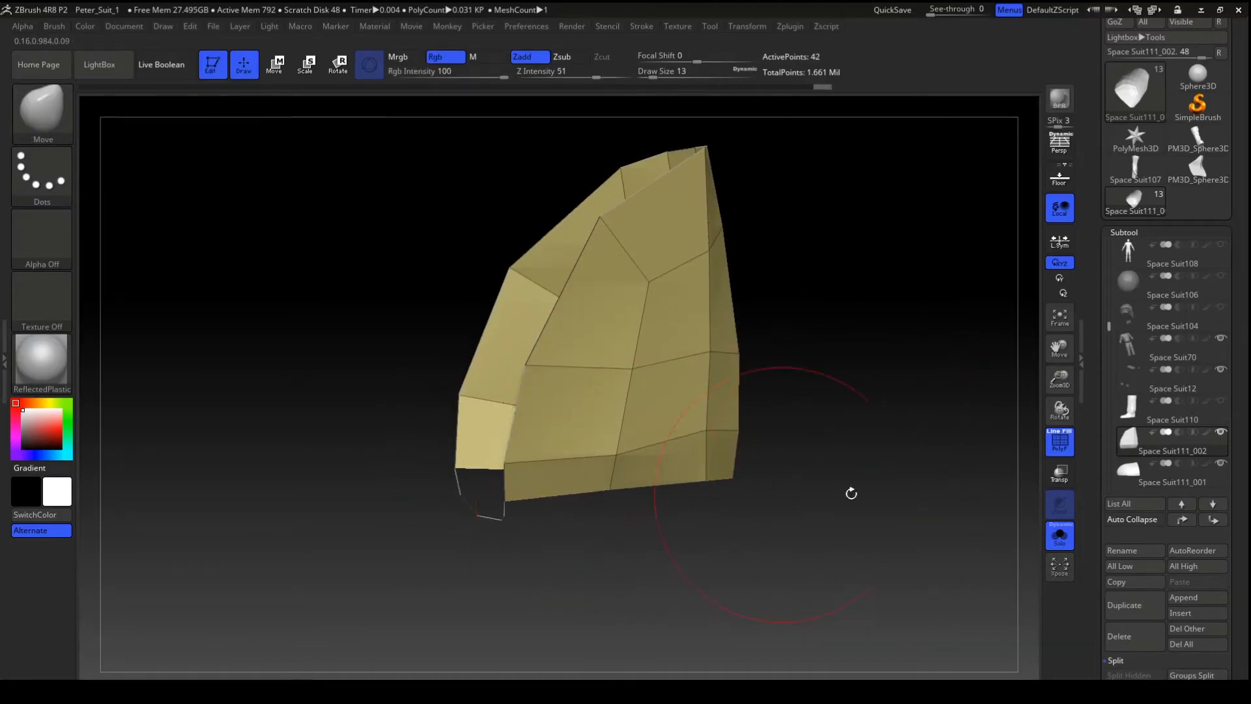
{"action": "left_click", "coordinate": [1059, 536]}
{"action": "left_click_drag", "start_coordinate": [763, 472], "coordinate": [516, 369]}
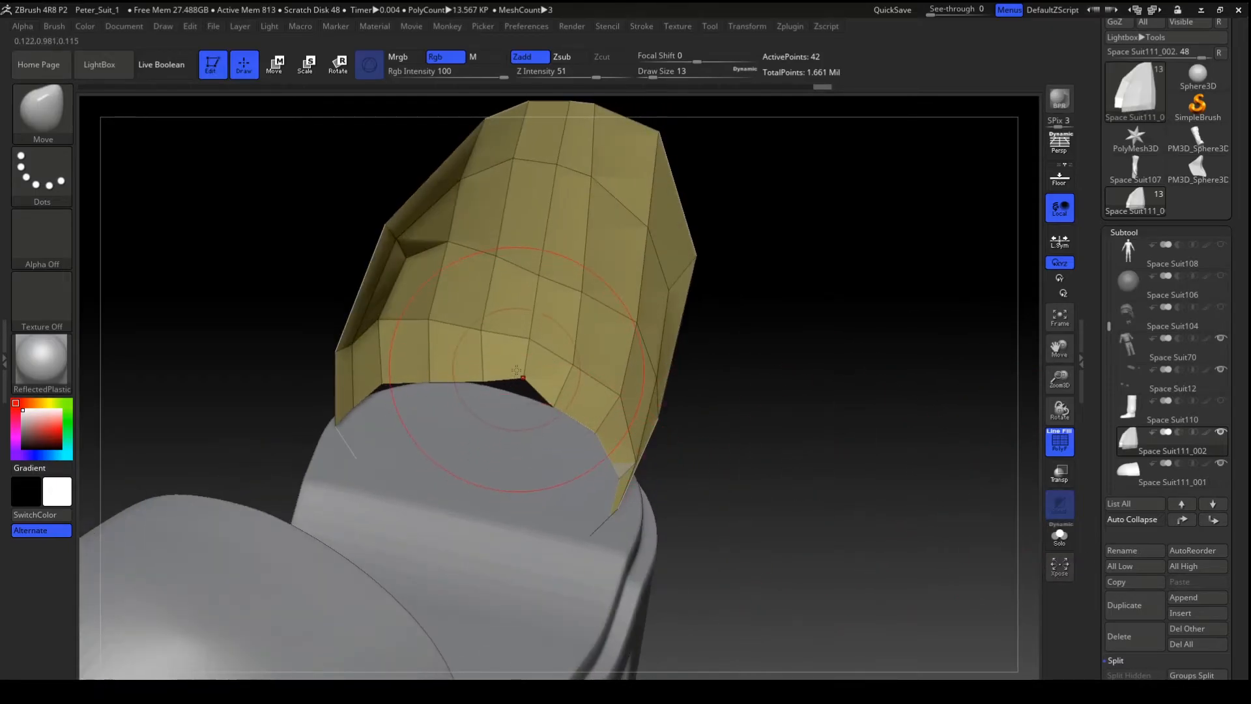
{"action": "left_click_drag", "start_coordinate": [867, 430], "coordinate": [665, 464]}
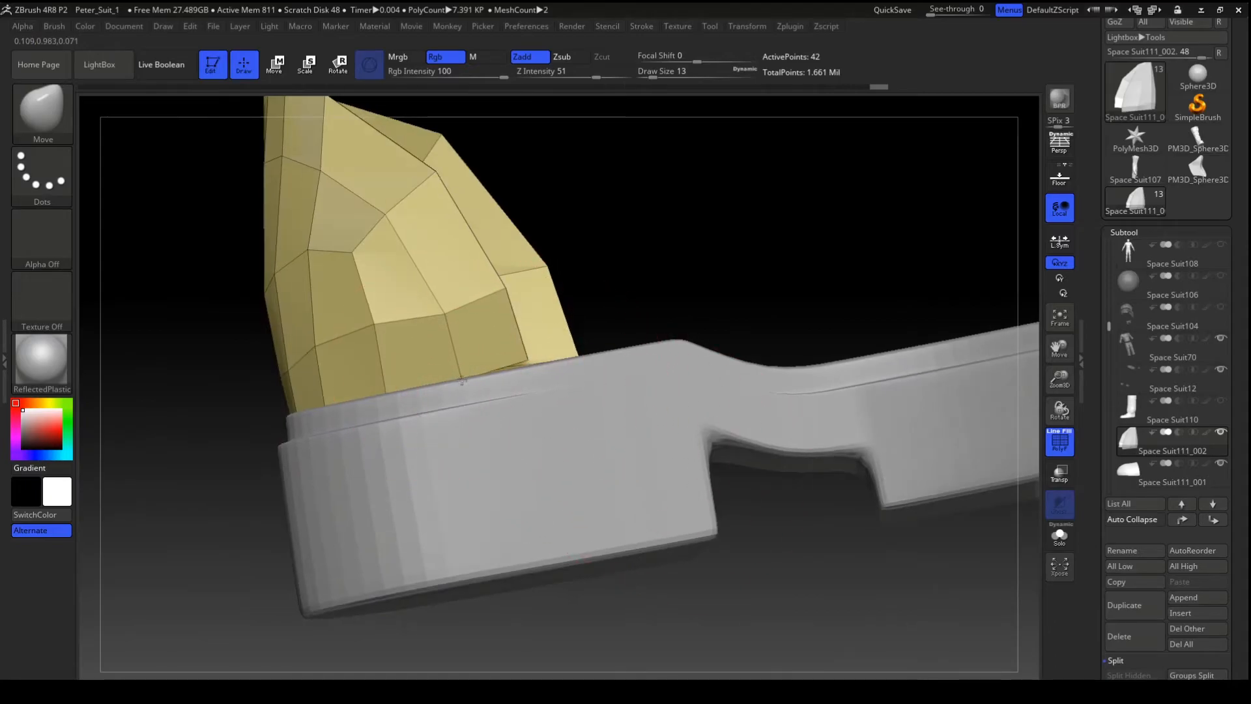
{"action": "left_click_drag", "start_coordinate": [528, 371], "coordinate": [960, 440]}
- Frame the heel panel's border with curves using Frame Mesh and try a CurveMultiTube along them at draw size 13
{"action": "key", "text": "space"}
{"action": "key", "text": "space"}
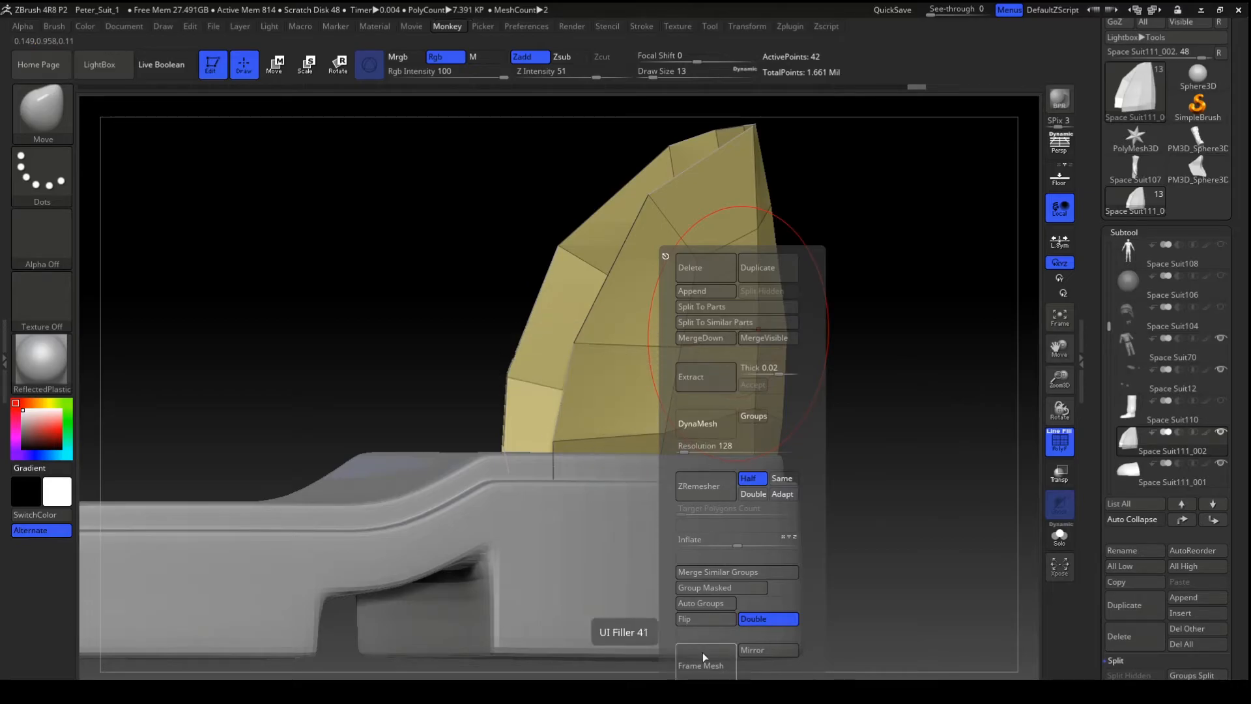
{"action": "left_click_drag", "start_coordinate": [867, 371], "coordinate": [941, 410]}
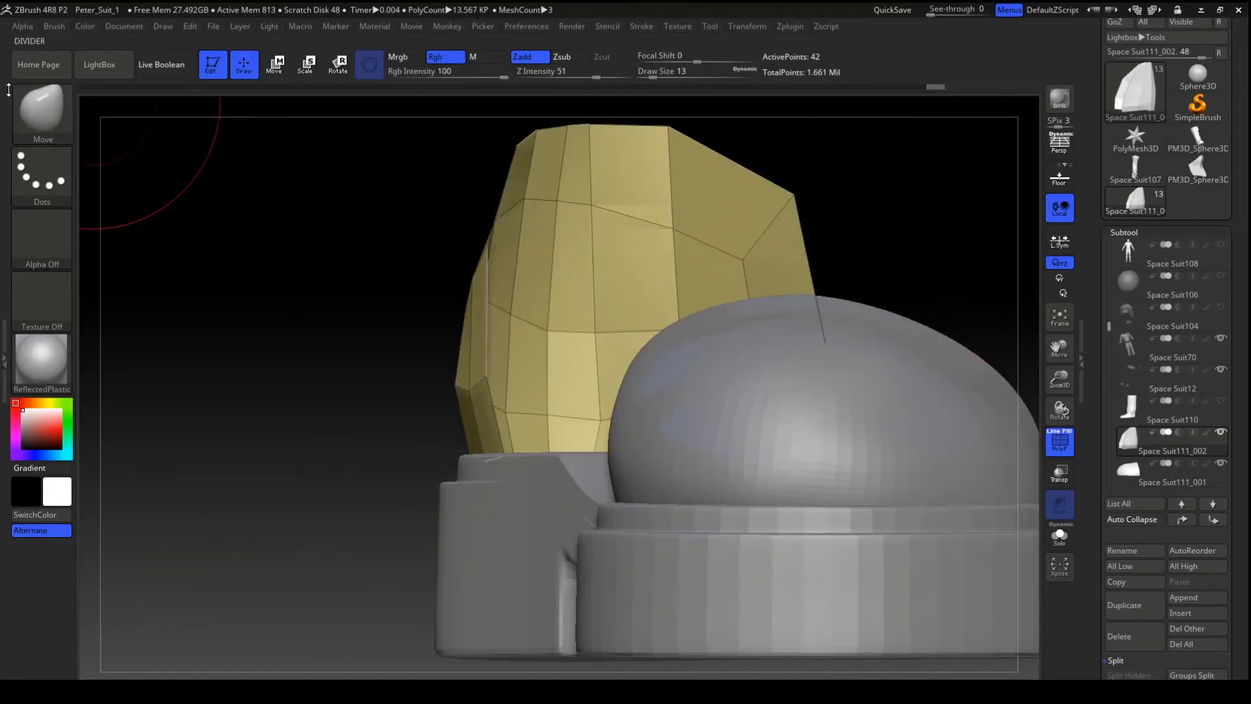
{"action": "left_click", "coordinate": [13, 91]}
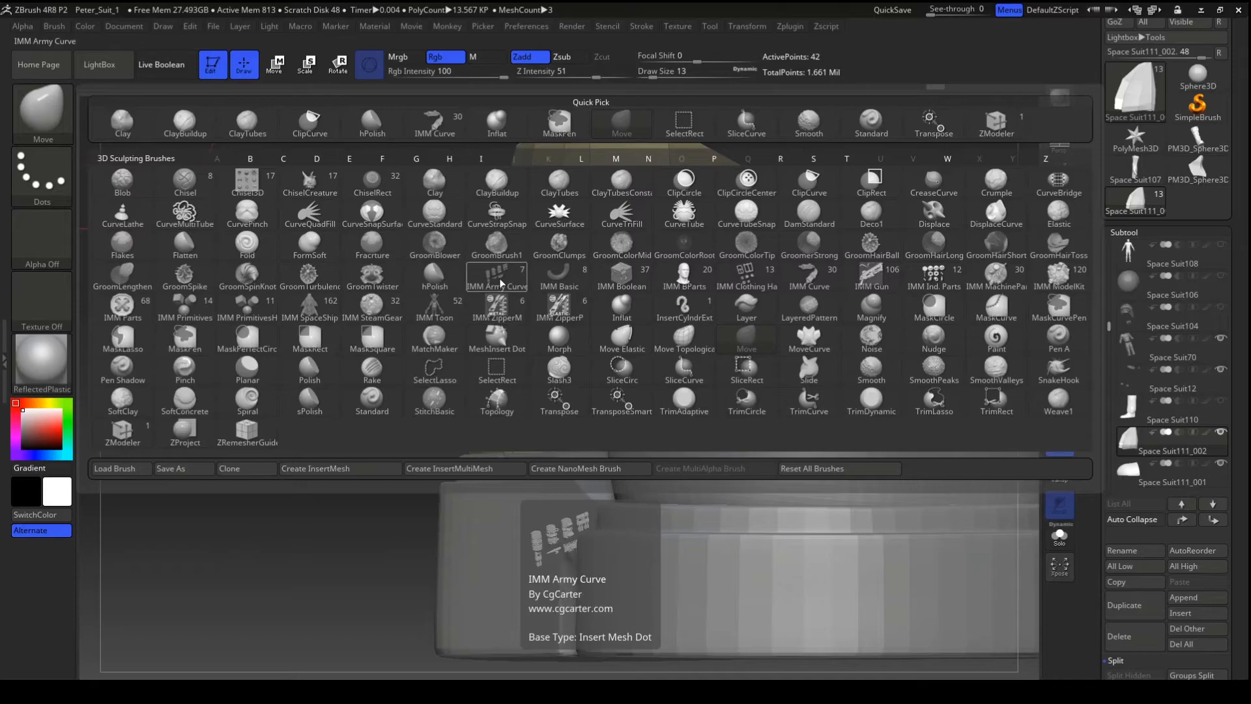
{"action": "left_click", "coordinate": [186, 214]}
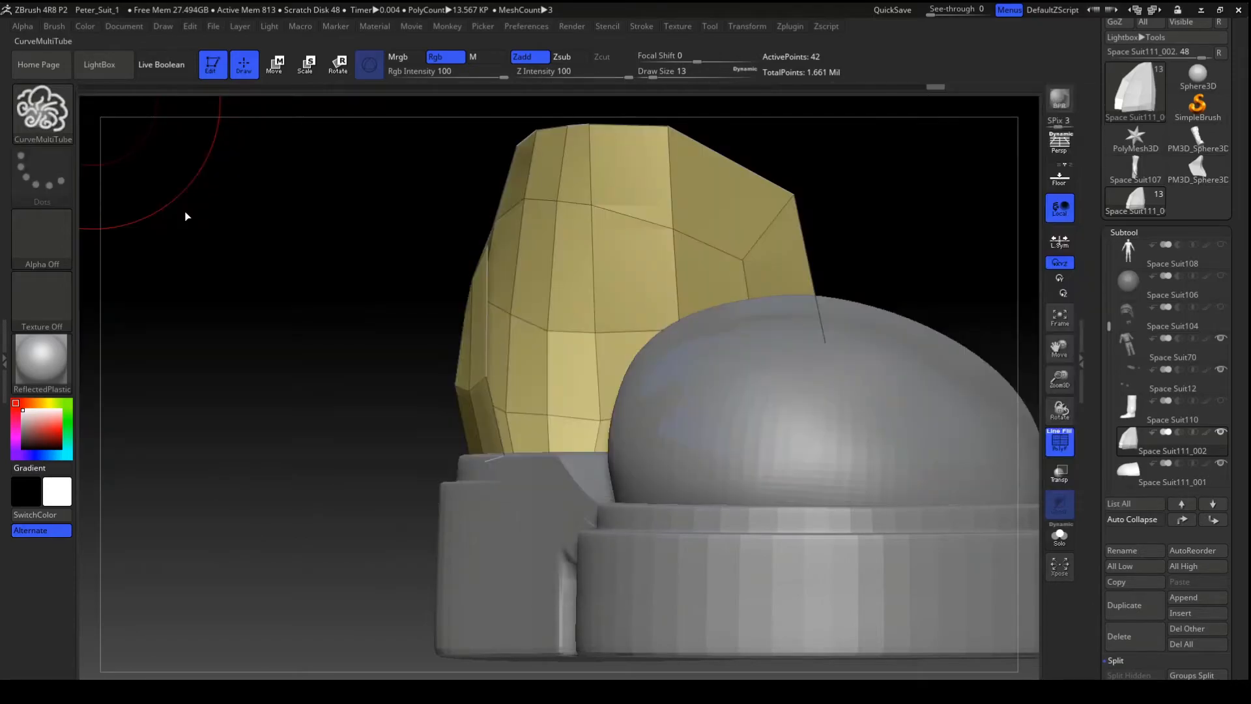
{"action": "left_click", "coordinate": [767, 179]}
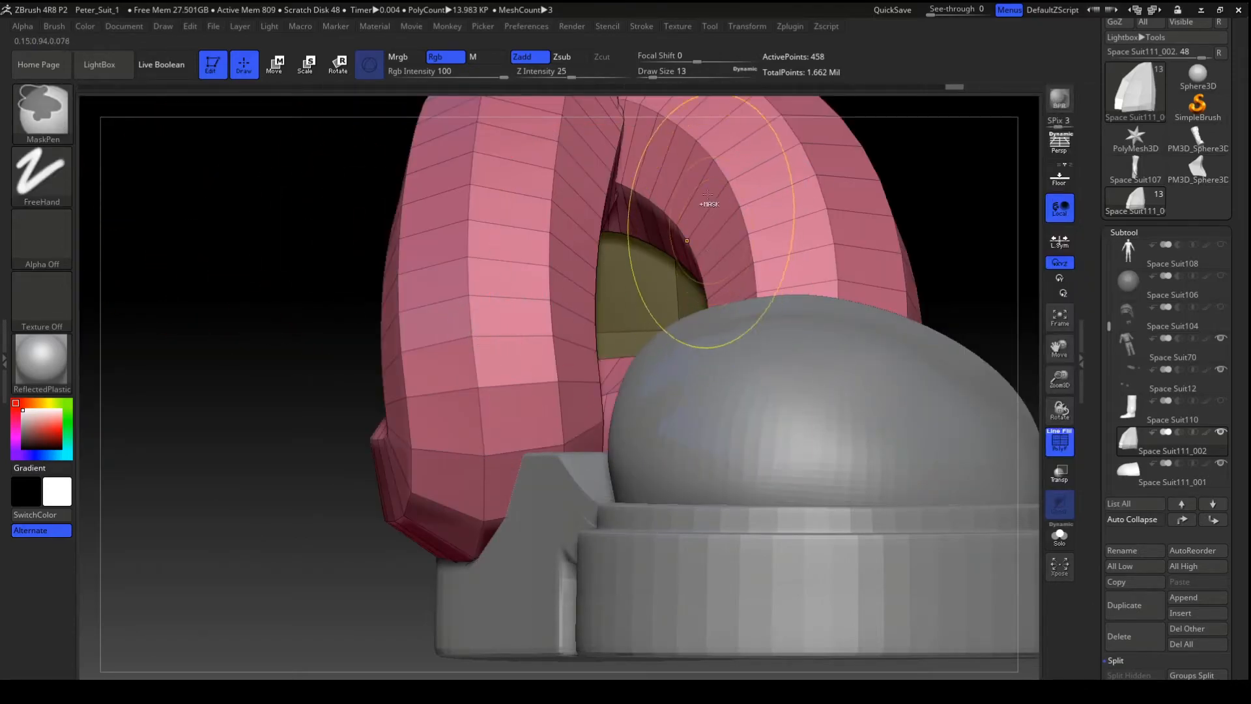
- Undo the thick tube and rebuild the CurveMultiTube trim around the heel panel with draw size 2
{"action": "key", "text": "ctrl+z"}
{"action": "left_click", "coordinate": [648, 76]}
{"action": "type", "text": "2"}
{"action": "key", "text": "Return"}
{"action": "left_click", "coordinate": [640, 124]}
{"action": "mouse_move", "coordinate": [457, 215]}
{"action": "left_mouse_down"}
{"action": "mouse_move", "coordinate": [374, 251]}
{"action": "mouse_move", "coordinate": [360, 291]}
{"action": "mouse_move", "coordinate": [294, 364]}
{"action": "left_mouse_up"}
{"action": "key", "text": "ctrl+z"}
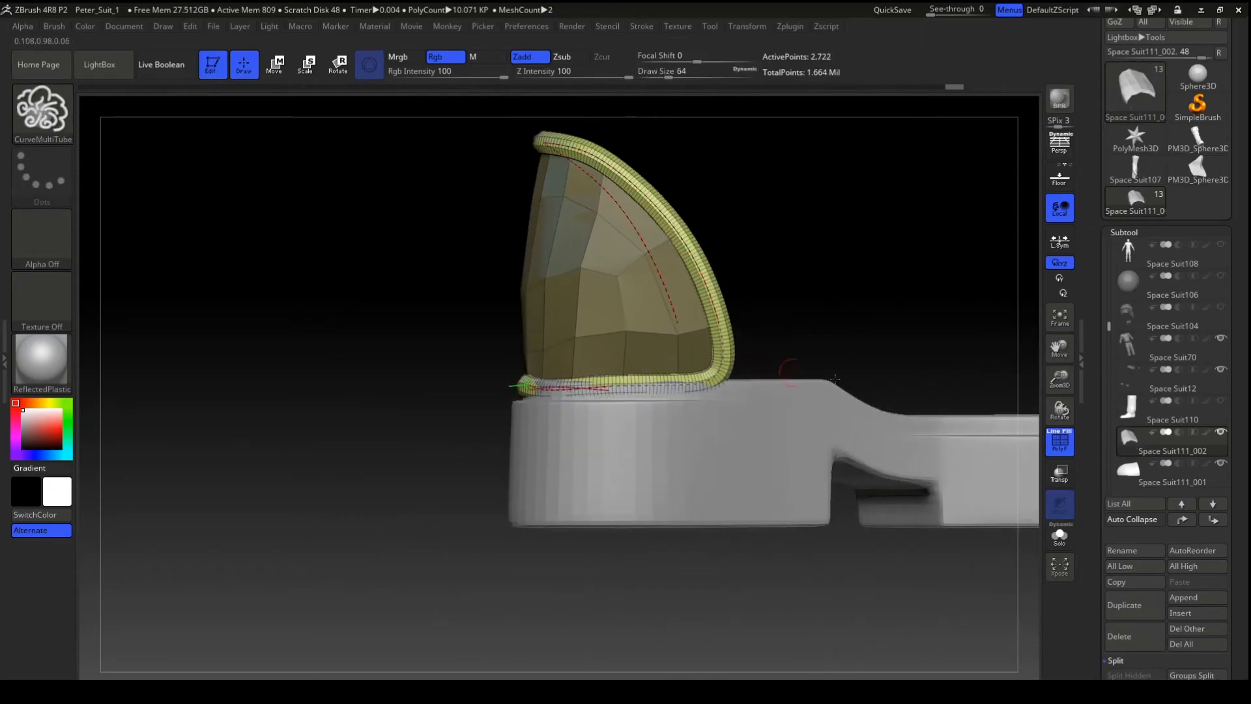
- Remove the tube section along the heel panel's bottom edge and fit the remaining trim to the sole with the Move brush
{"action": "left_click_drag", "start_coordinate": [788, 369], "coordinate": [513, 374], "text": "ctrl+shift"}
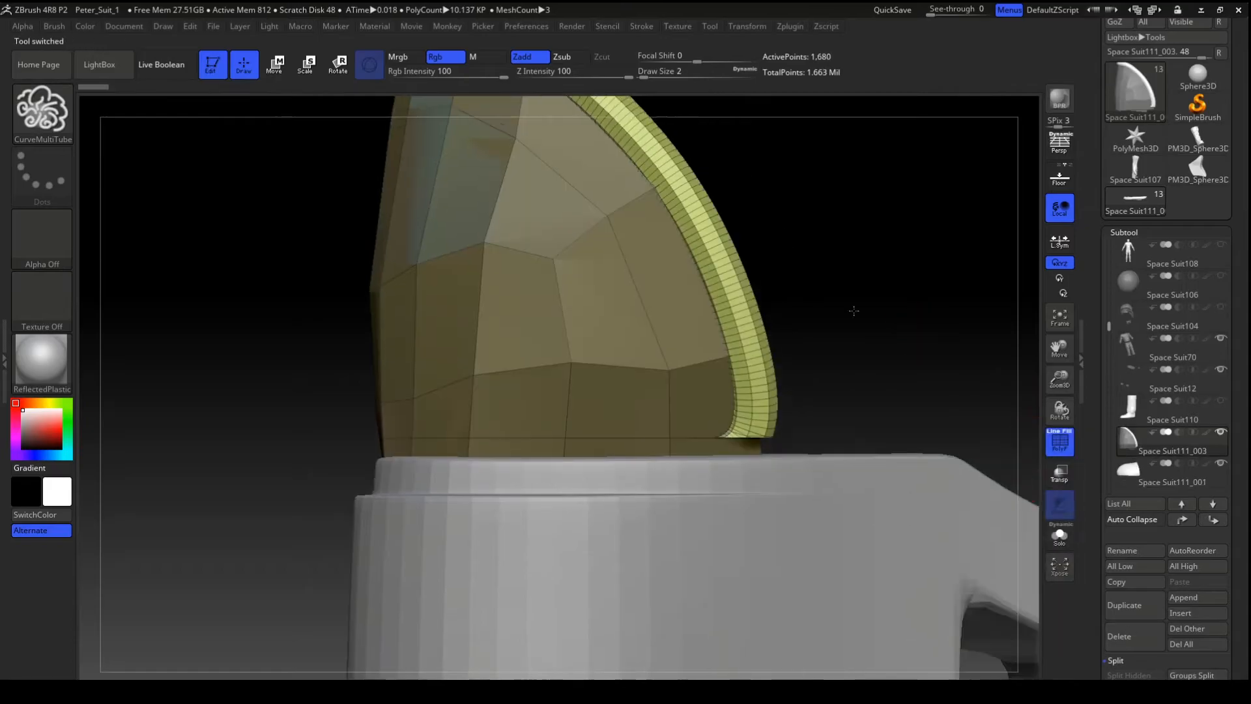
{"action": "left_click", "coordinate": [629, 77]}
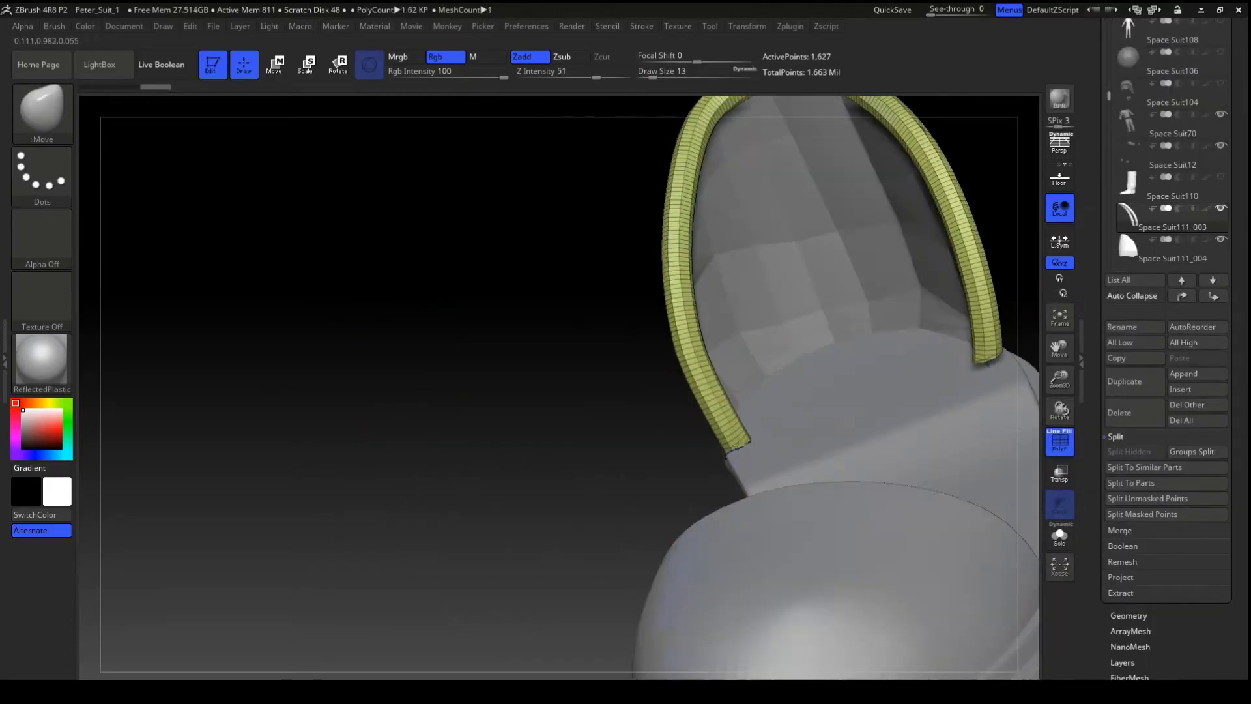
{"action": "mouse_move", "coordinate": [716, 326]}
{"action": "left_mouse_down"}
{"action": "mouse_move", "coordinate": [838, 404]}
{"action": "mouse_move", "coordinate": [530, 224]}
{"action": "mouse_move", "coordinate": [857, 288]}
{"action": "left_mouse_up"}
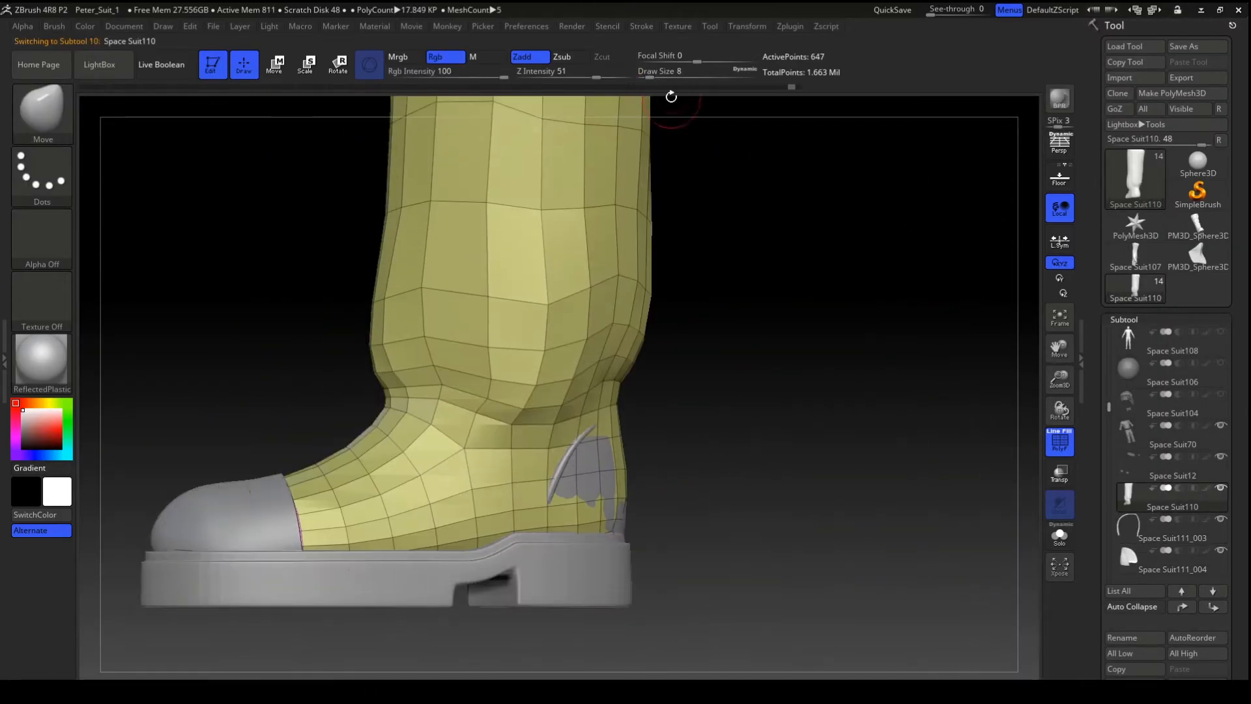
{"action": "left_click_drag", "start_coordinate": [711, 430], "coordinate": [919, 506]}
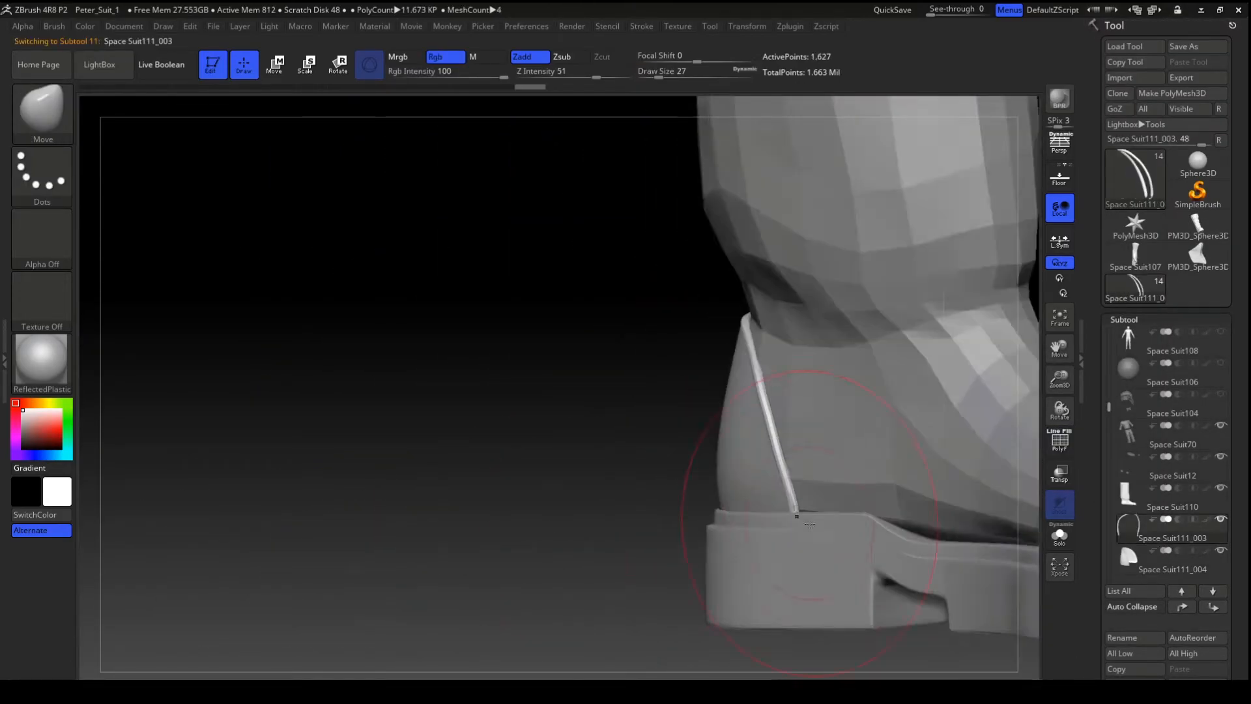
{"action": "left_click_drag", "start_coordinate": [721, 545], "coordinate": [741, 461]}
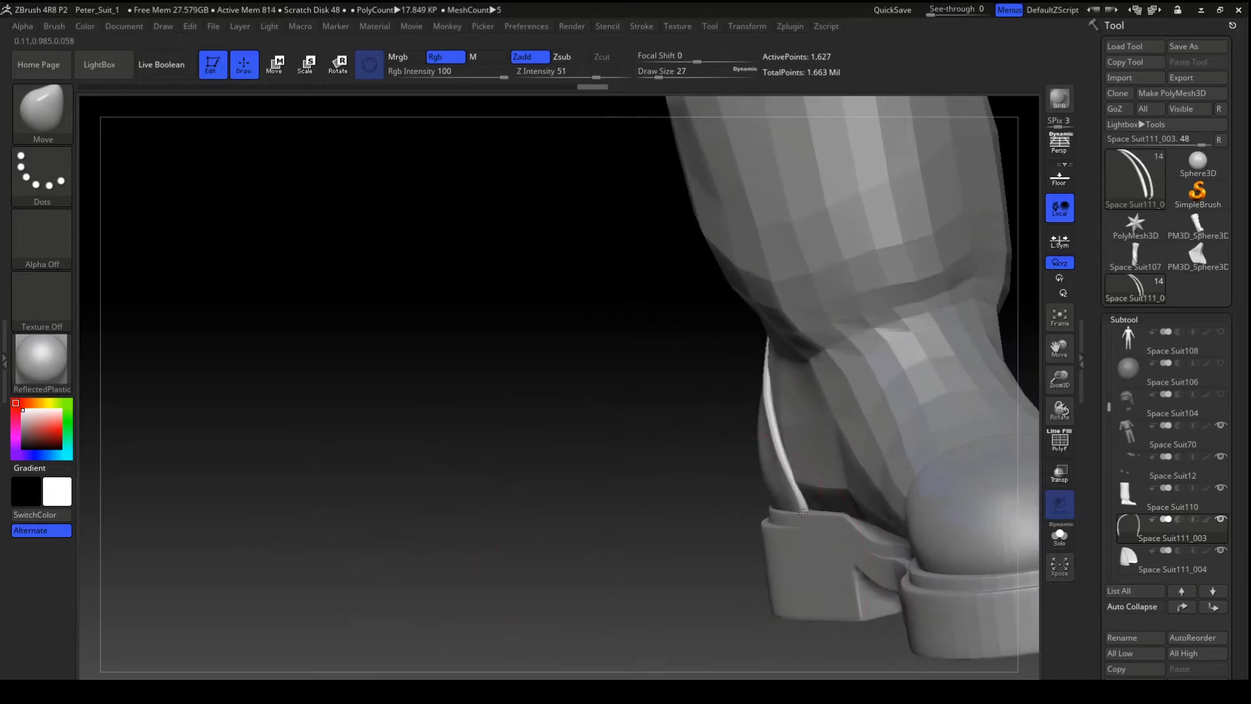
{"action": "left_click_drag", "start_coordinate": [690, 338], "coordinate": [718, 590]}
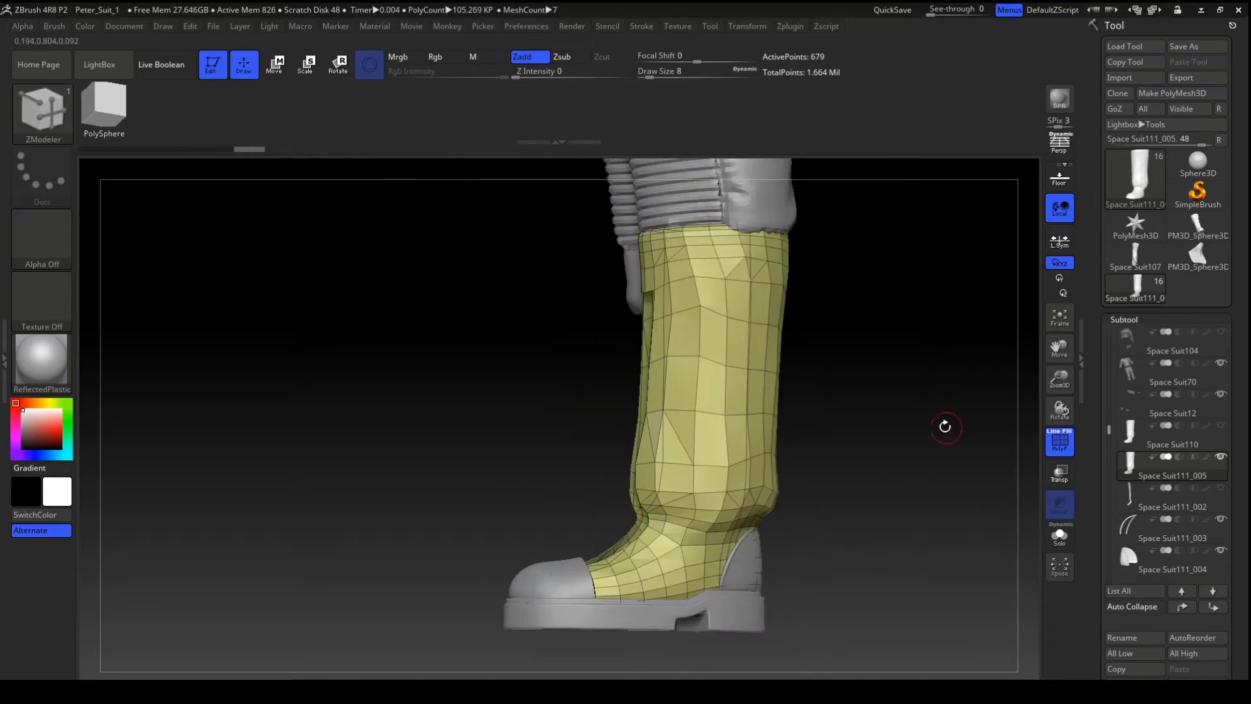
- Undo the last change, isolate part of the upper, and open the ZModeler polygon actions for Extrude
{"action": "key", "text": "ctrl+z"}
{"action": "left_click_drag", "start_coordinate": [720, 221], "coordinate": [674, 556], "text": "ctrl+shift"}
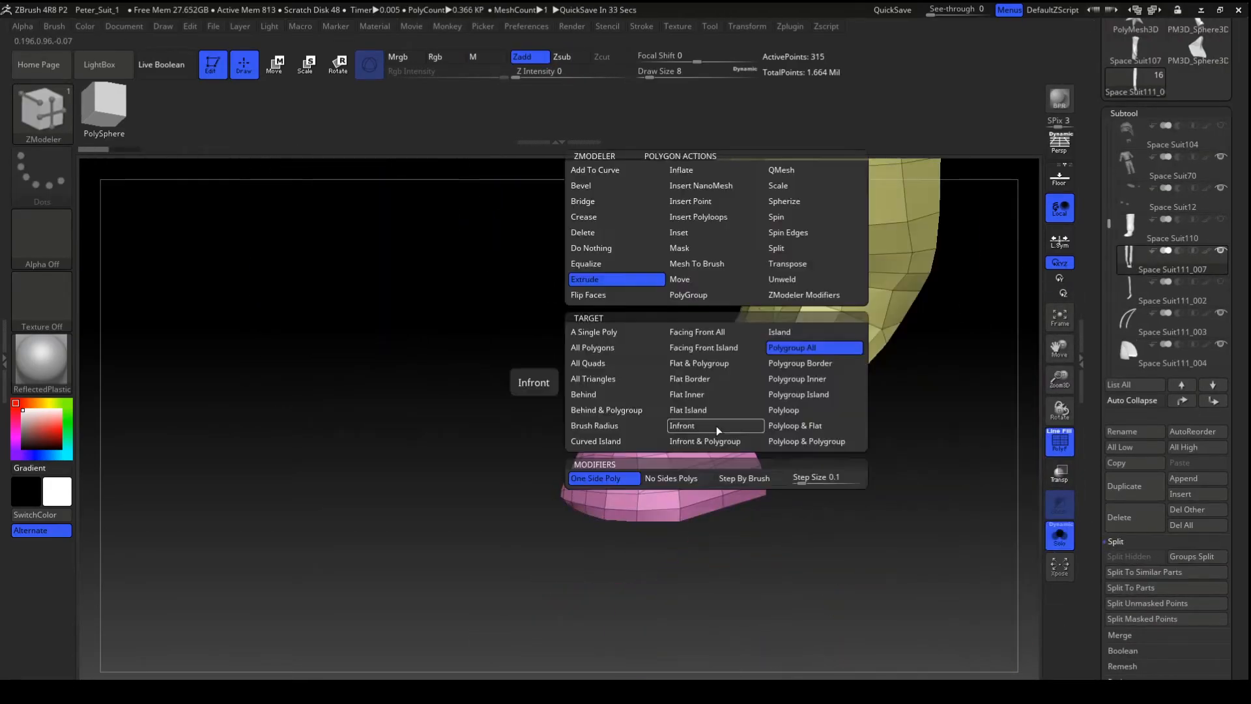
{"action": "key", "text": "space"}
{"action": "left_click", "coordinate": [651, 347]}
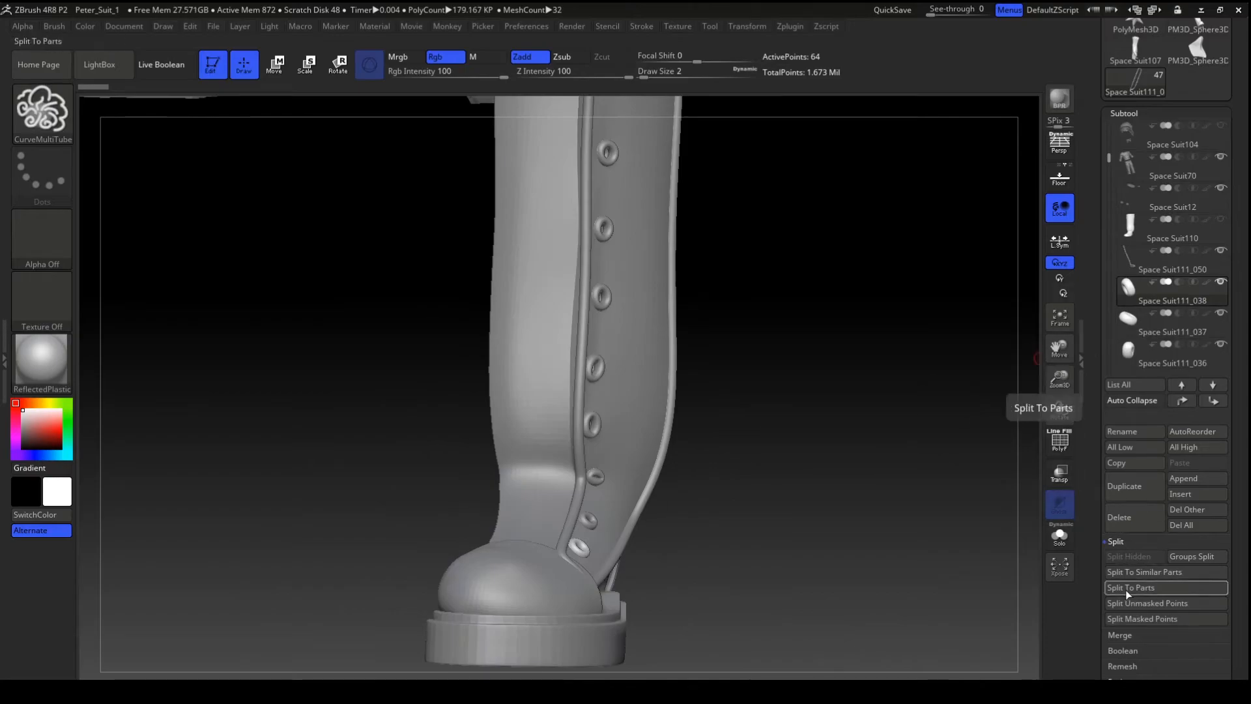
- Merge the separate eyelet subtools along the front panel with MergeDown
{"action": "left_click", "coordinate": [1119, 634]}
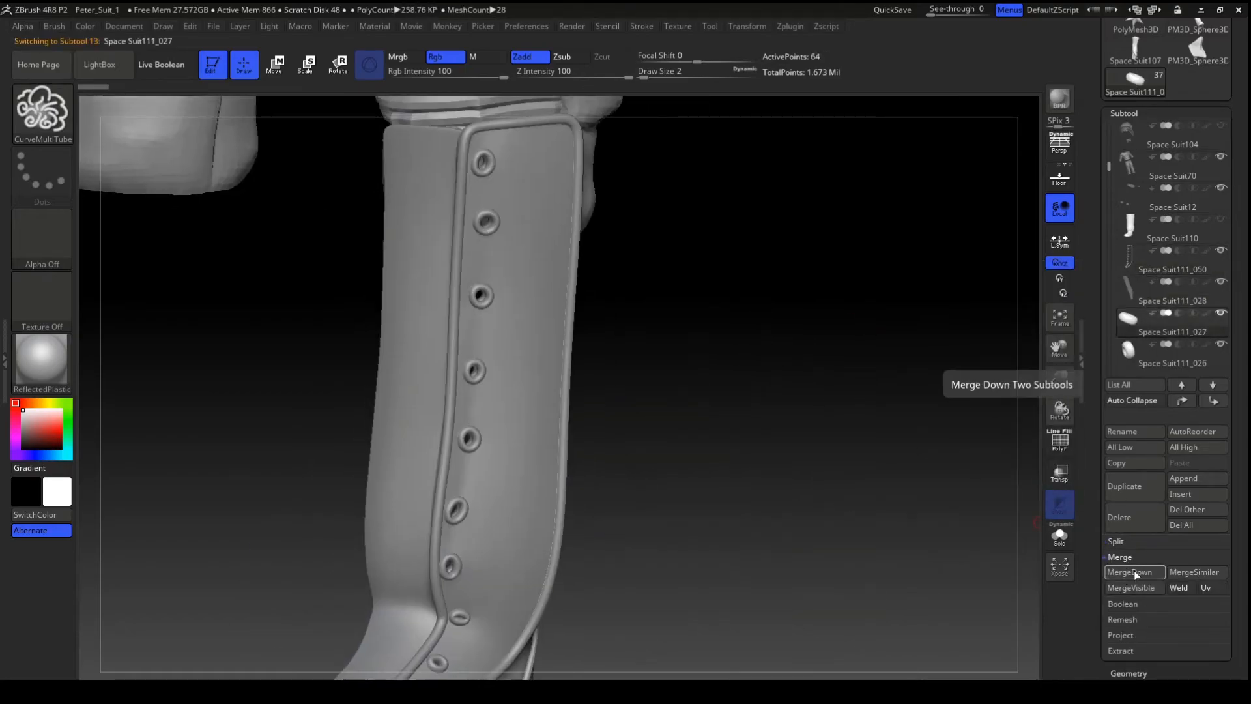
{"action": "left_click", "coordinate": [1134, 569]}
{"action": "key", "text": "b"}
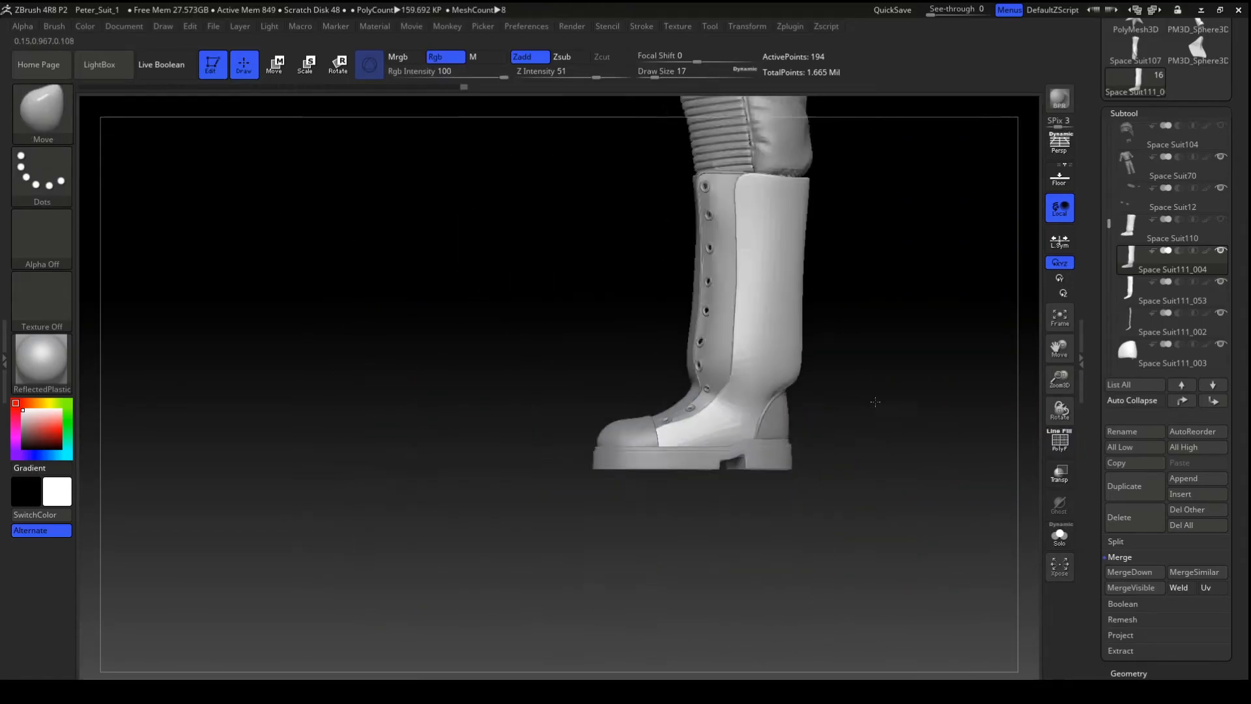
- Choose the ZModeler brush, delete the Space Suit113 subtool, and isolate the front strip subtool Space Suit111
{"action": "left_click_drag", "start_coordinate": [908, 497], "coordinate": [475, 516]}
{"action": "left_click_drag", "start_coordinate": [383, 525], "coordinate": [1036, 469], "text": "alt"}
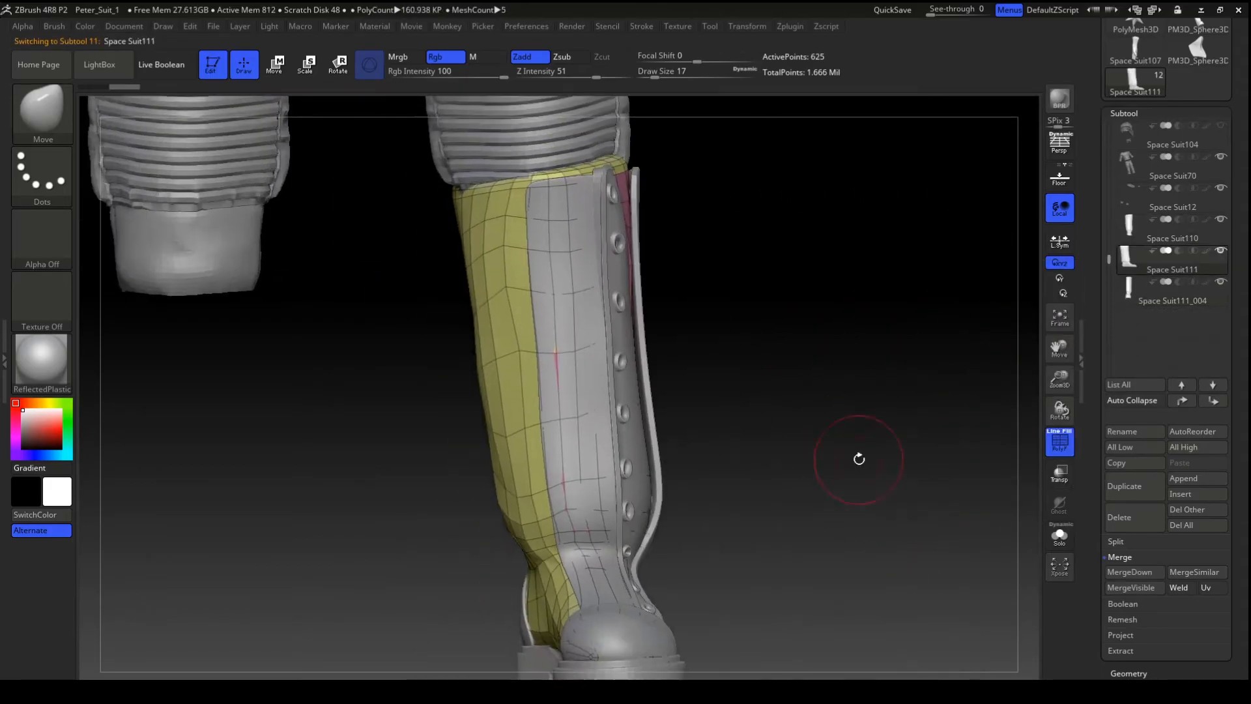
{"action": "key", "text": "b"}
{"action": "key", "text": "z"}
{"action": "key", "text": "m"}
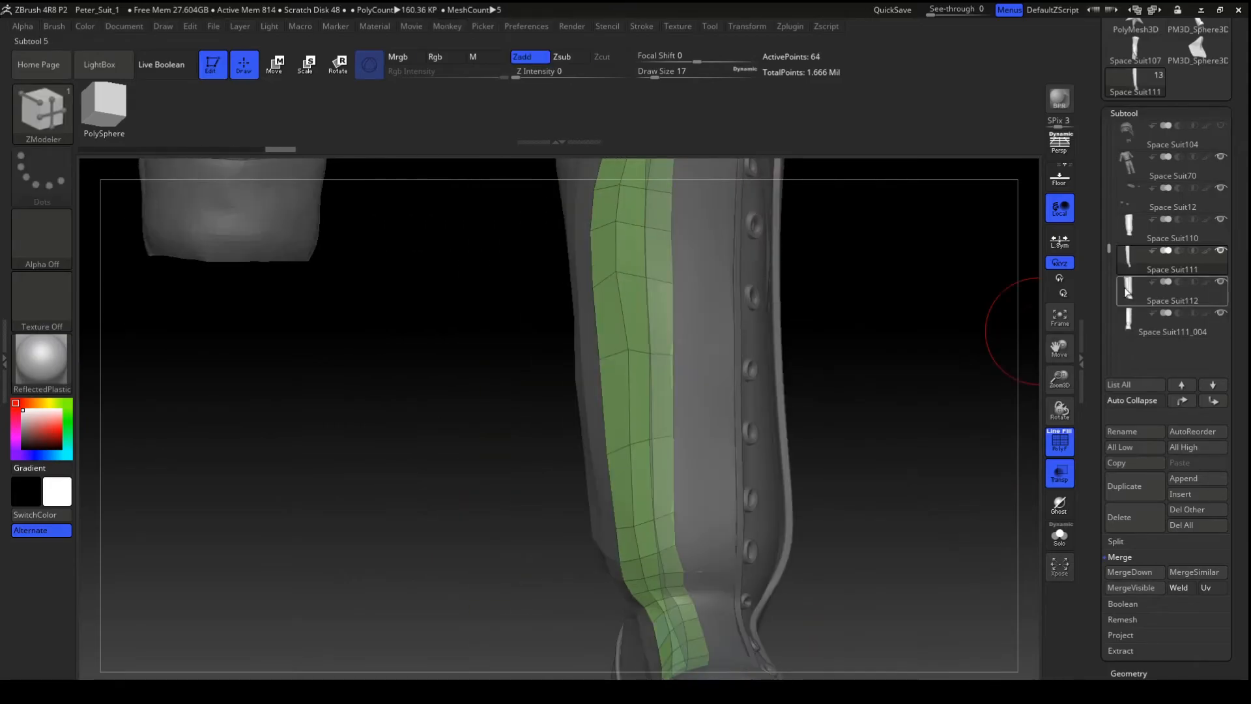
{"action": "left_click", "coordinate": [1125, 292]}
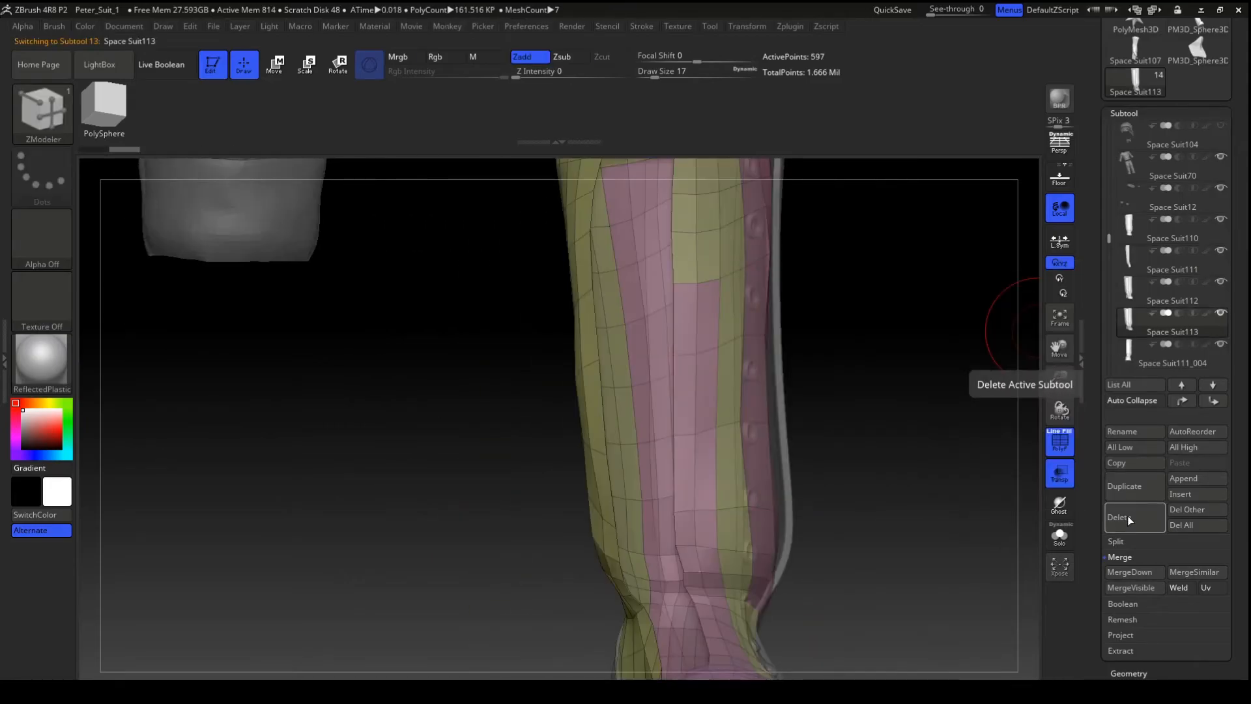
{"action": "left_click", "coordinate": [1128, 518]}
{"action": "left_click", "coordinate": [1128, 260]}
{"action": "left_click", "coordinate": [1060, 536]}
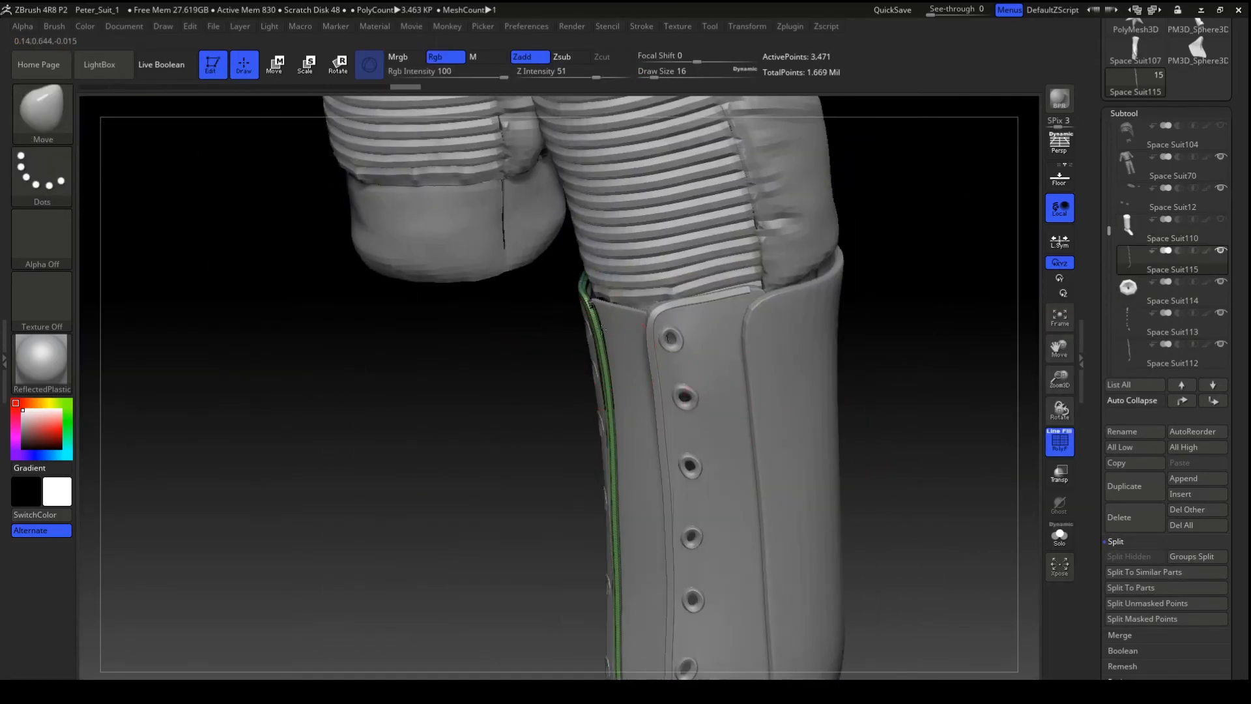
- Split the edge trim subtool Space Suit115 into separate pieces with Split To Similar Parts
{"action": "left_click", "coordinate": [1144, 571]}
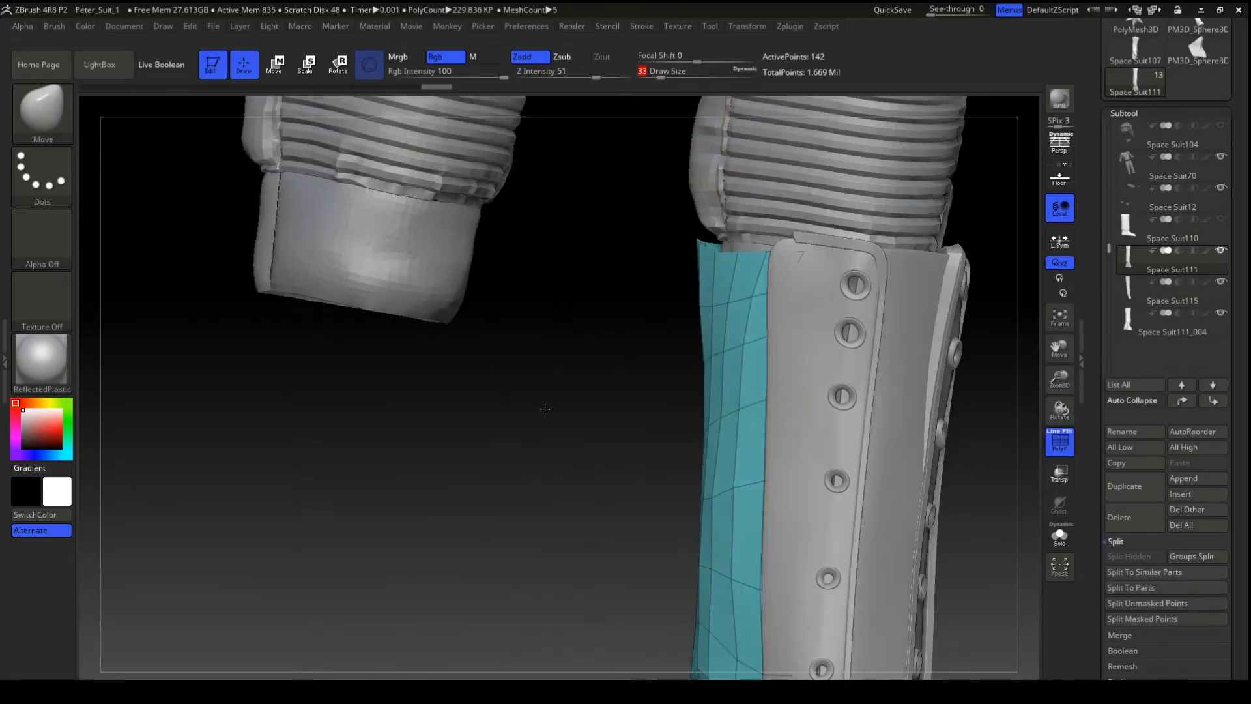
{"action": "left_click_drag", "start_coordinate": [545, 408], "coordinate": [607, 403]}
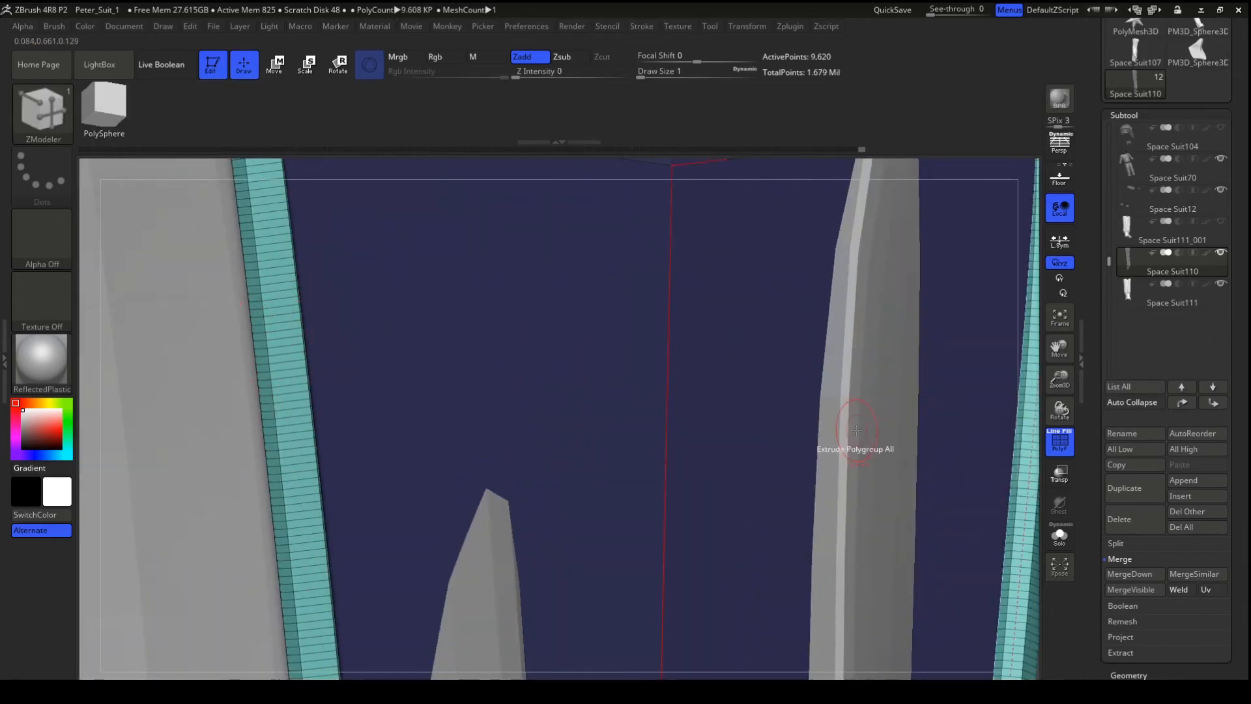
- Open the ZModeler action choices for the long trim pieces and activate ZModeler for the Space Suit111_001 upper
{"action": "key", "text": "space"}
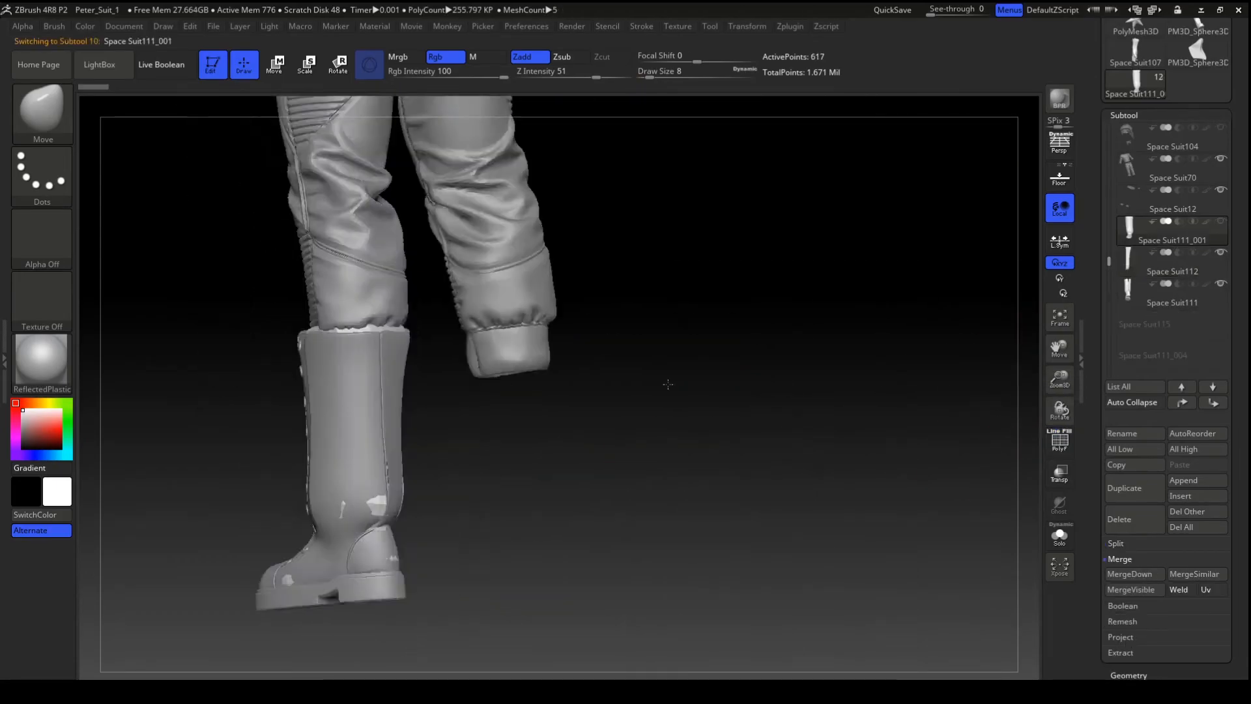
{"action": "key", "text": "b"}
{"action": "key", "text": "z"}
{"action": "key", "text": "m"}
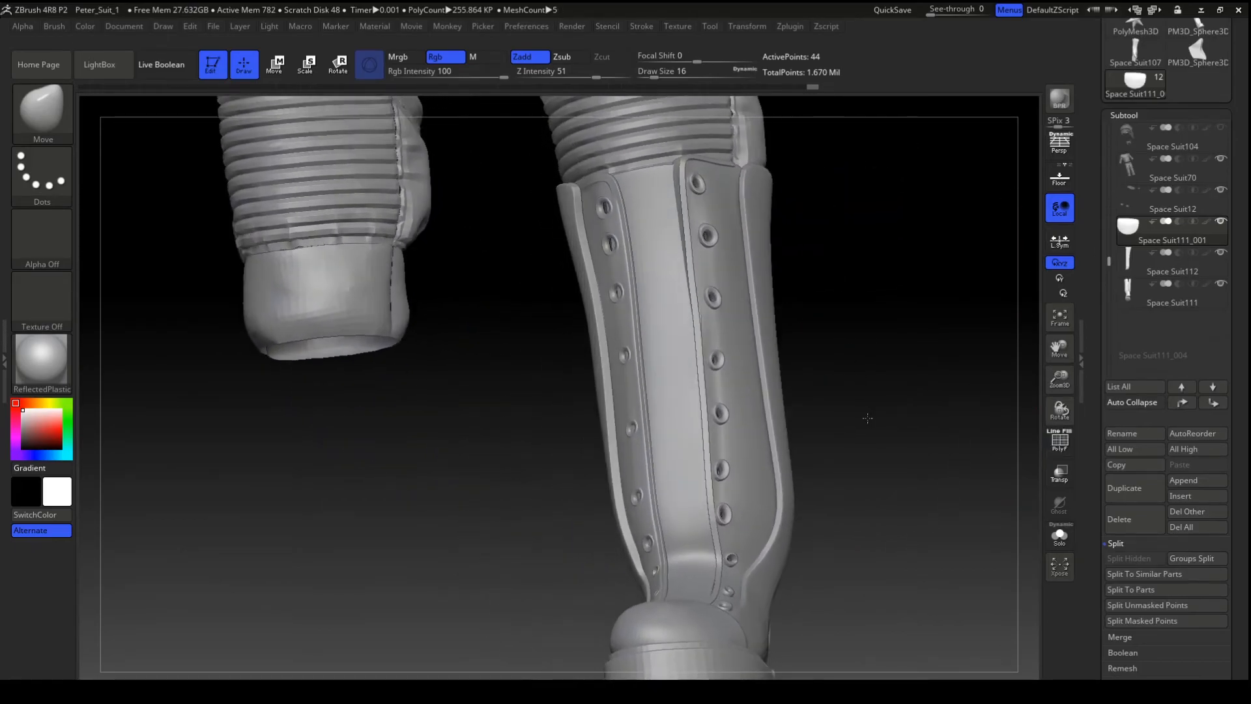
- Merge the Space Suit111_001 subtool down with Space Suit112 and Space Suit111 into a single boot subtool
{"action": "left_click_drag", "start_coordinate": [867, 418], "coordinate": [1006, 369]}
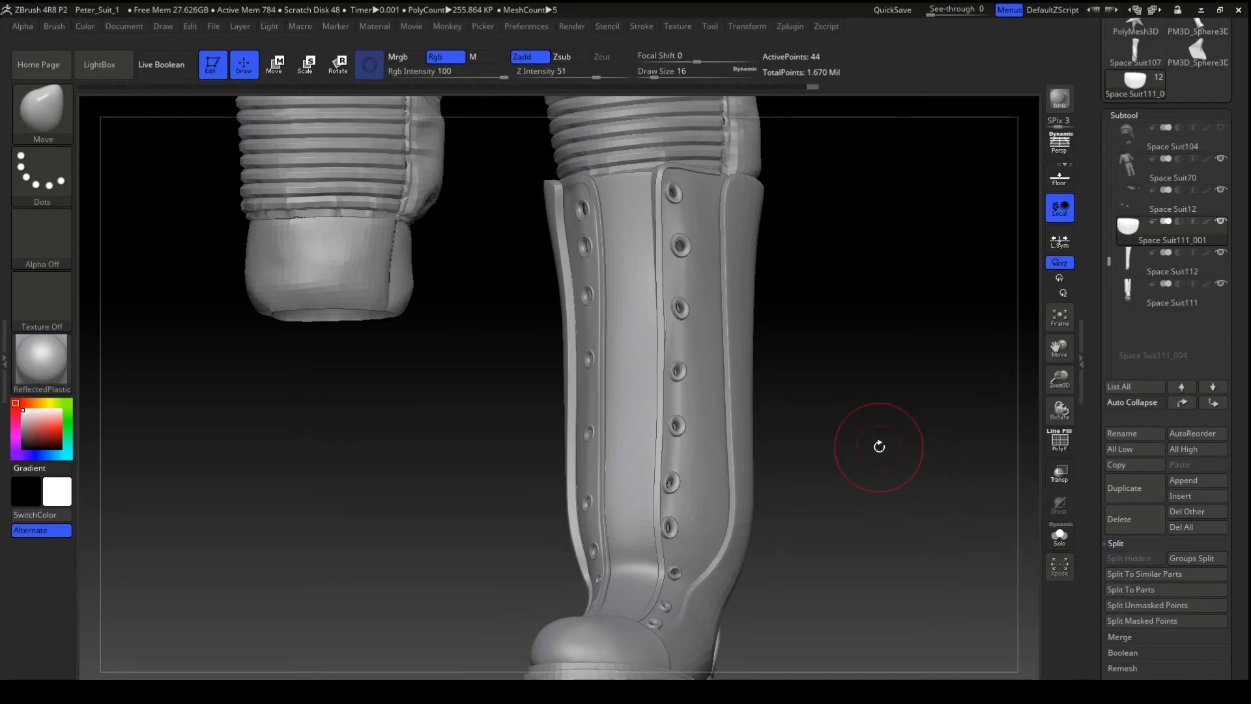
{"action": "key", "text": "space"}
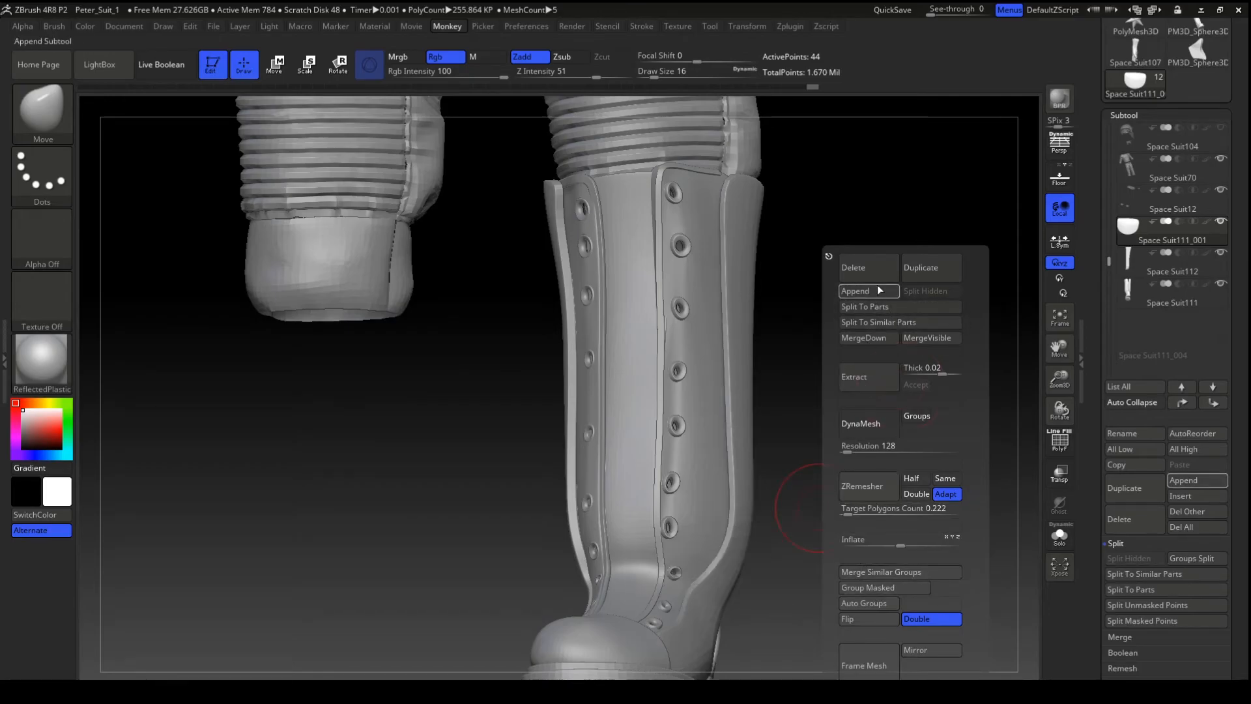
{"action": "left_click", "coordinate": [889, 337]}
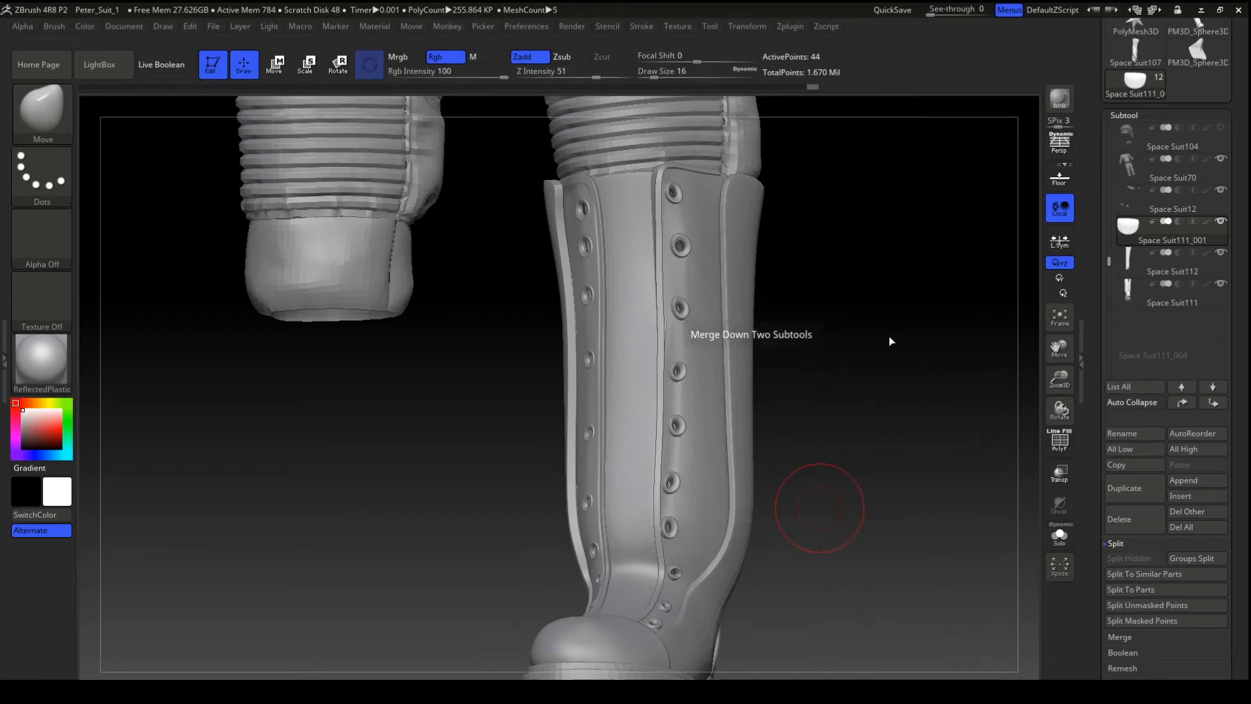
{"action": "key", "text": "space"}
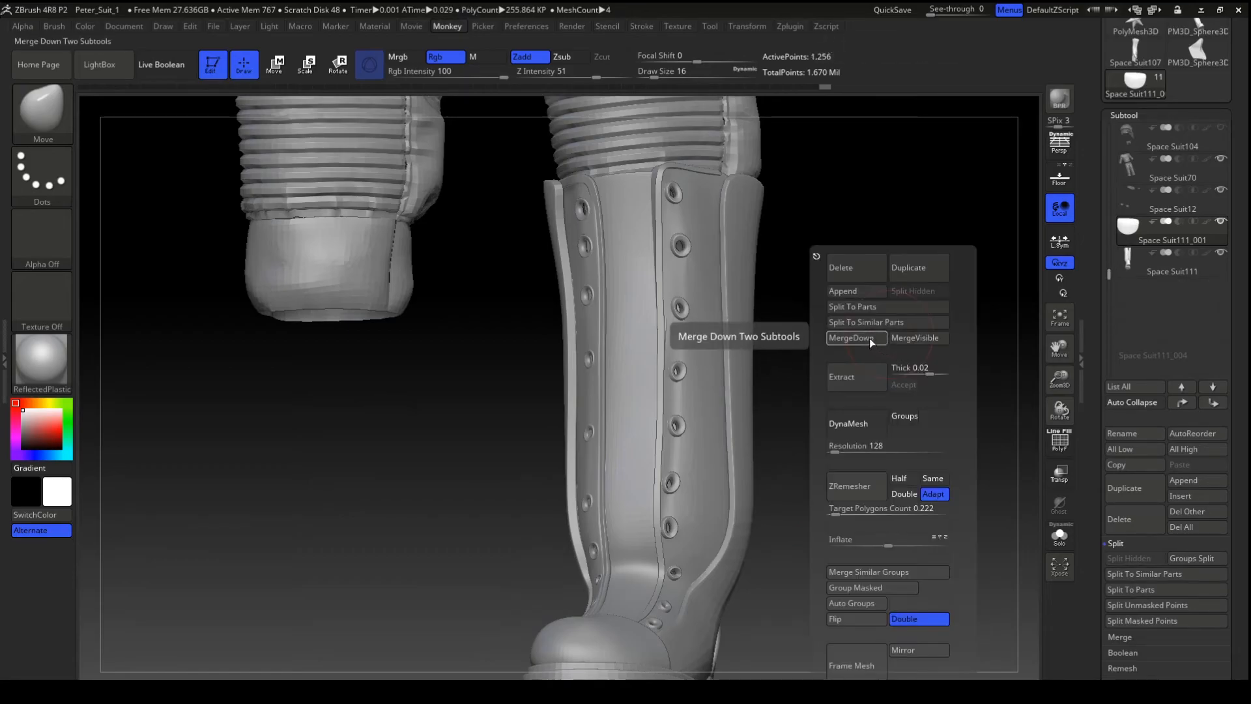
{"action": "left_click", "coordinate": [870, 340]}
{"action": "left_click_drag", "start_coordinate": [877, 400], "coordinate": [843, 391], "text": "alt"}
{"action": "left_click_drag", "start_coordinate": [833, 344], "coordinate": [869, 400]}
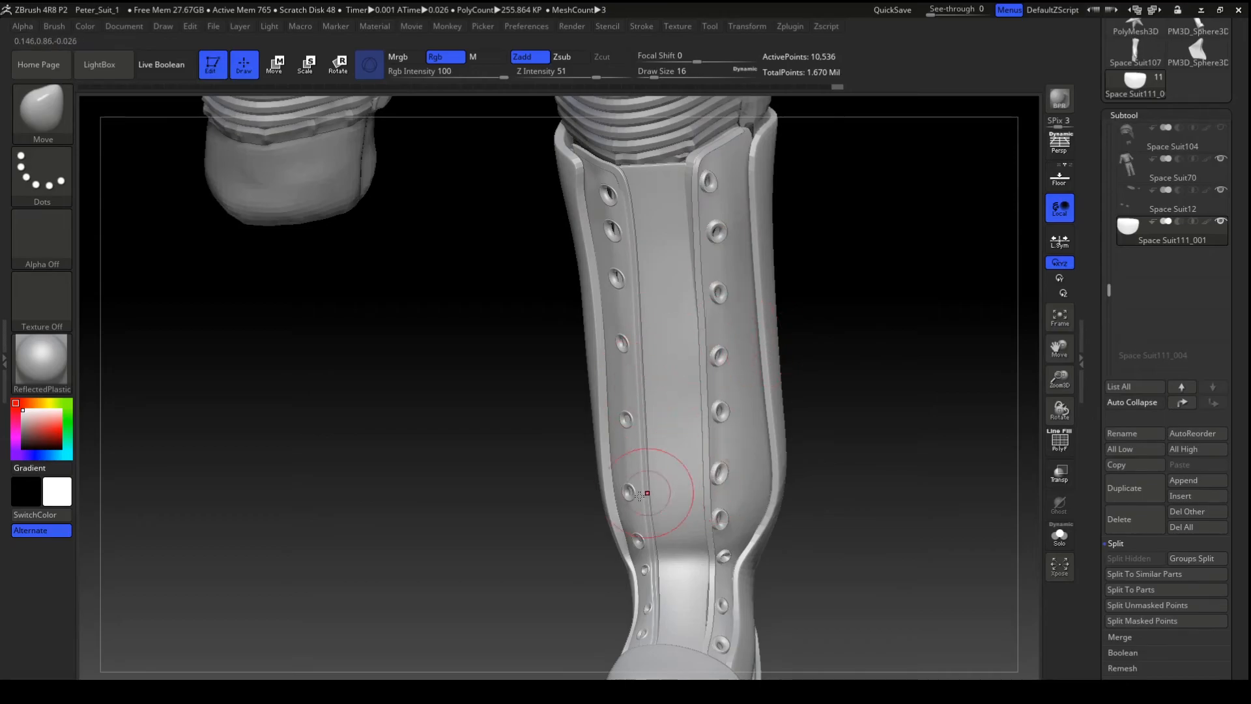
{"action": "left_click_drag", "start_coordinate": [859, 516], "coordinate": [896, 436]}
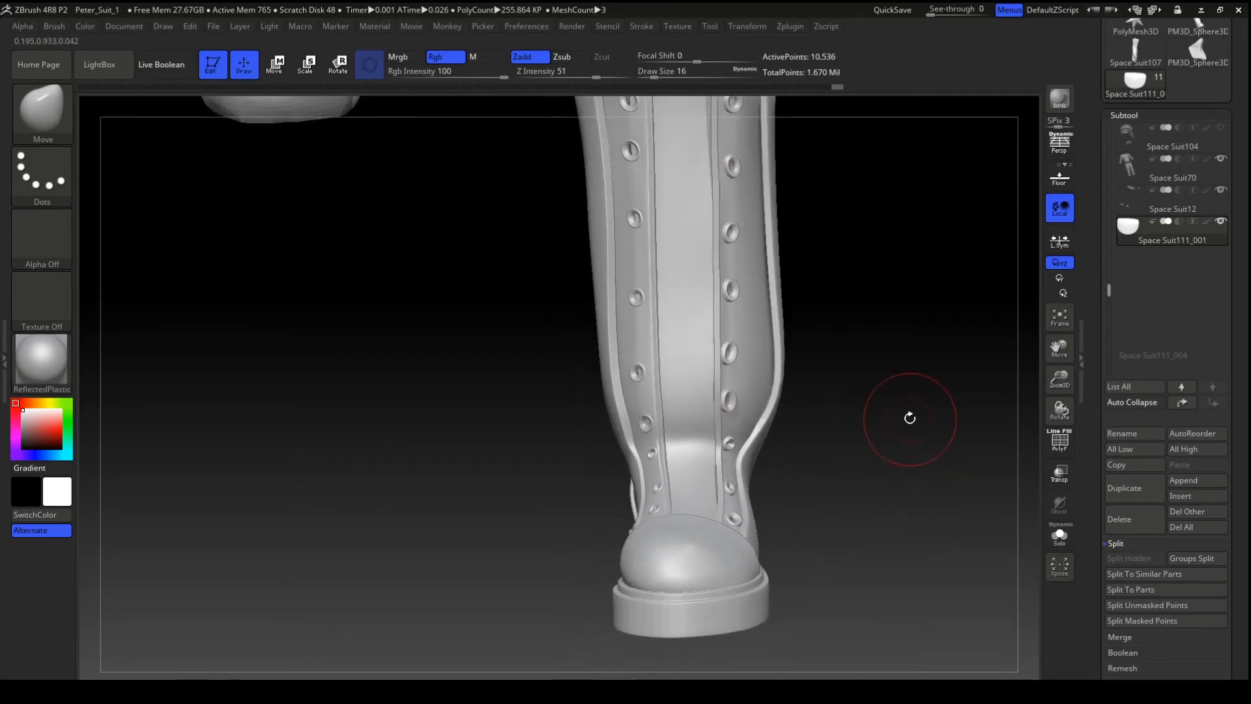
{"action": "mouse_move", "coordinate": [865, 370]}
{"action": "left_mouse_down", "text": "alt"}
{"action": "mouse_move", "coordinate": [877, 526]}
{"action": "mouse_move", "coordinate": [885, 372]}
{"action": "left_mouse_up", "text": "alt"}
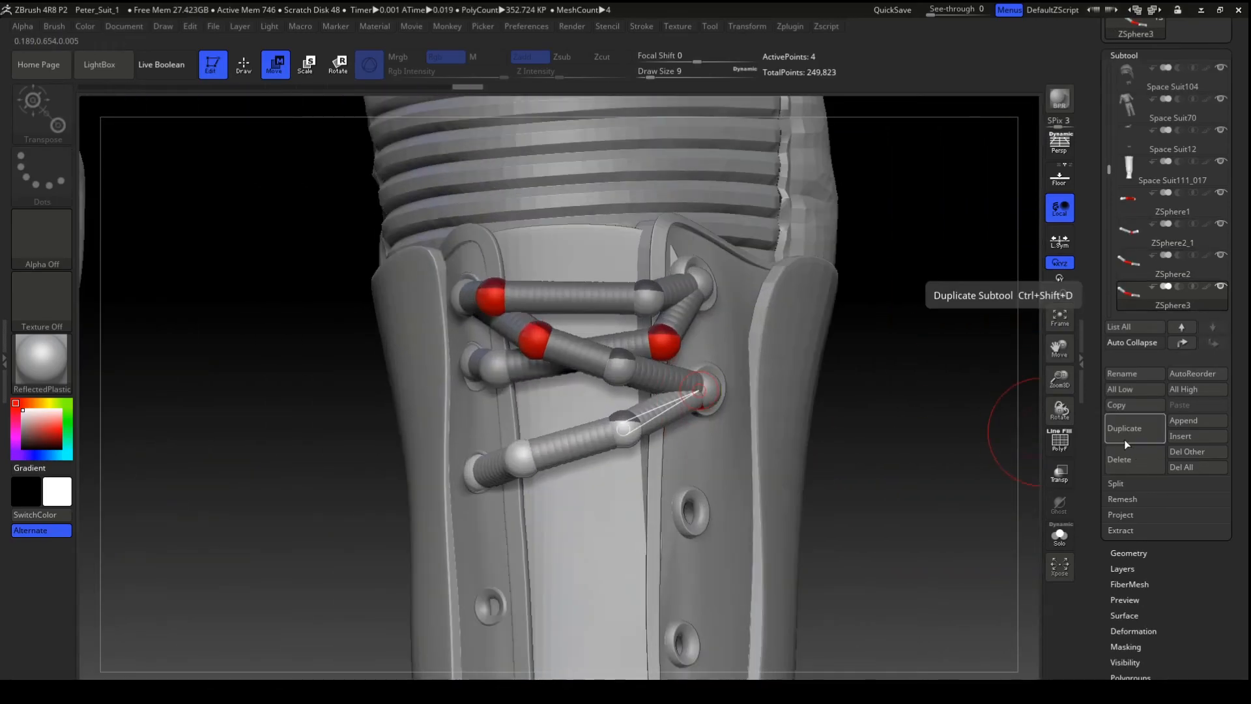
- Duplicate the ZSphere3 lace segment for the next eyelet crossing and select a neighbouring lace segment near the ankle
{"action": "left_click", "coordinate": [1124, 434]}
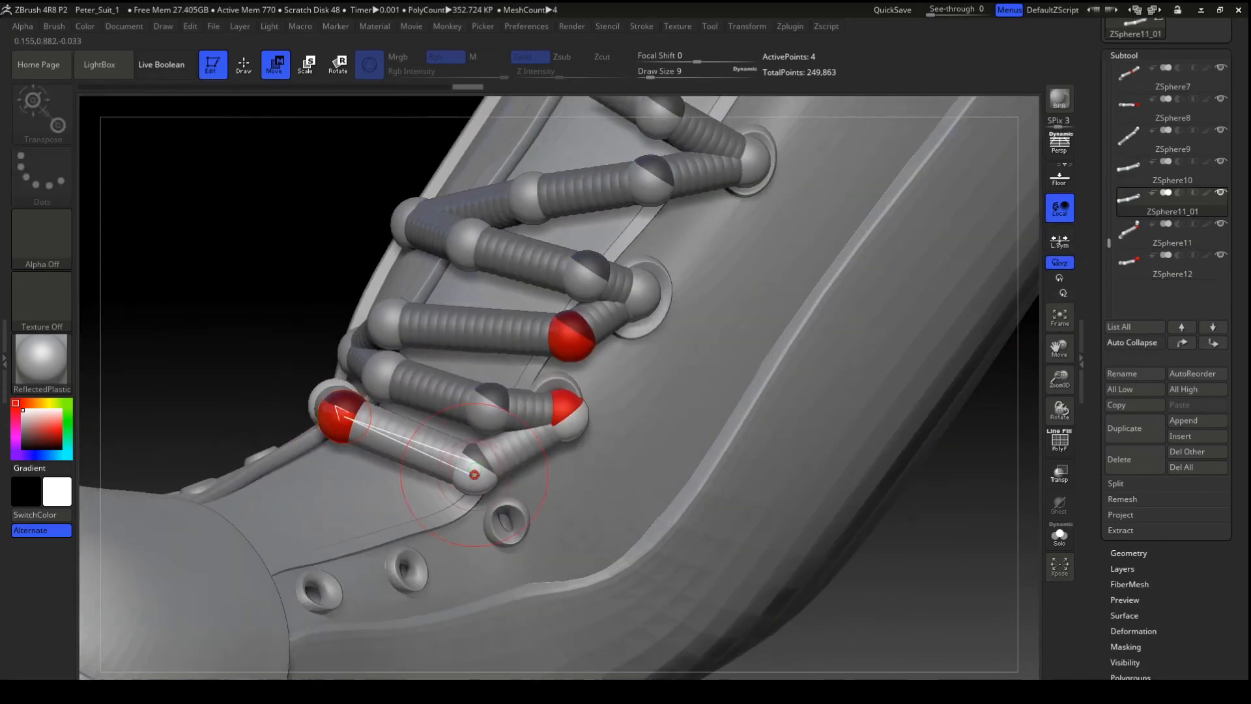
{"action": "left_click", "coordinate": [557, 412], "text": "alt"}
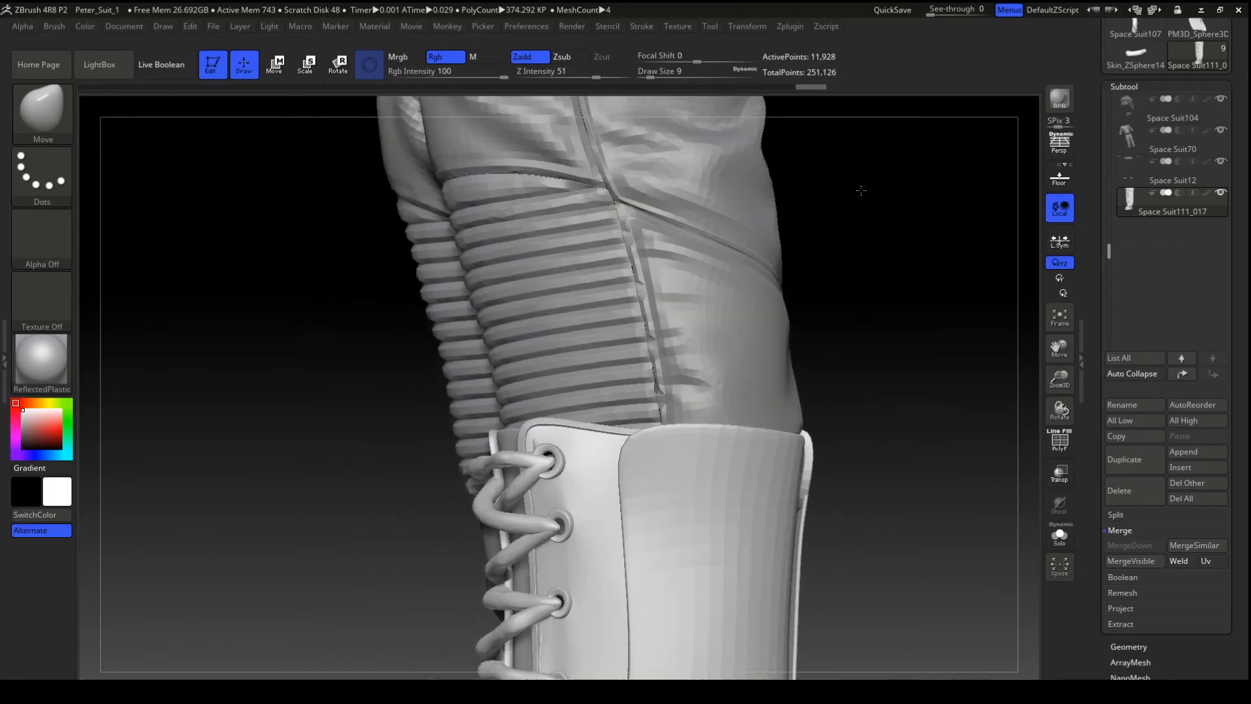
- Switch to the Move Topological brush and adjust the upper lace strands so their ends sit in the eyelets near the boot's top
{"action": "left_click_drag", "start_coordinate": [877, 405], "coordinate": [882, 257], "text": "alt"}
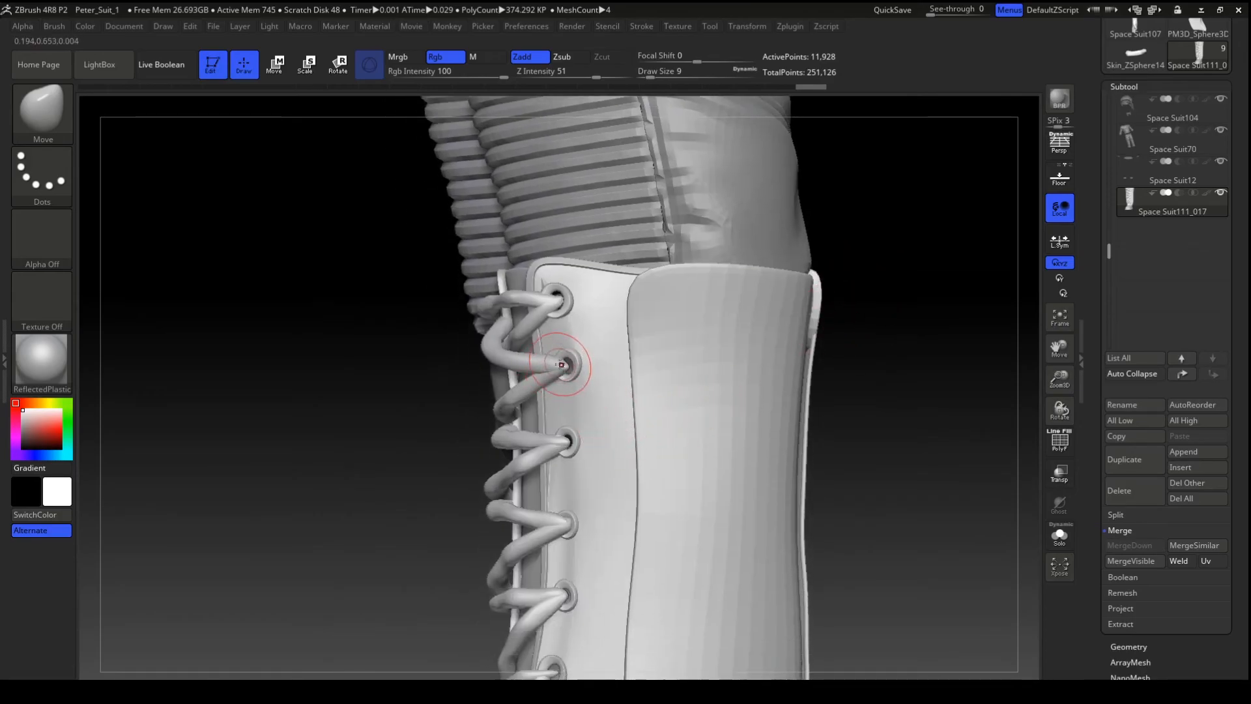
{"action": "key", "text": "b"}
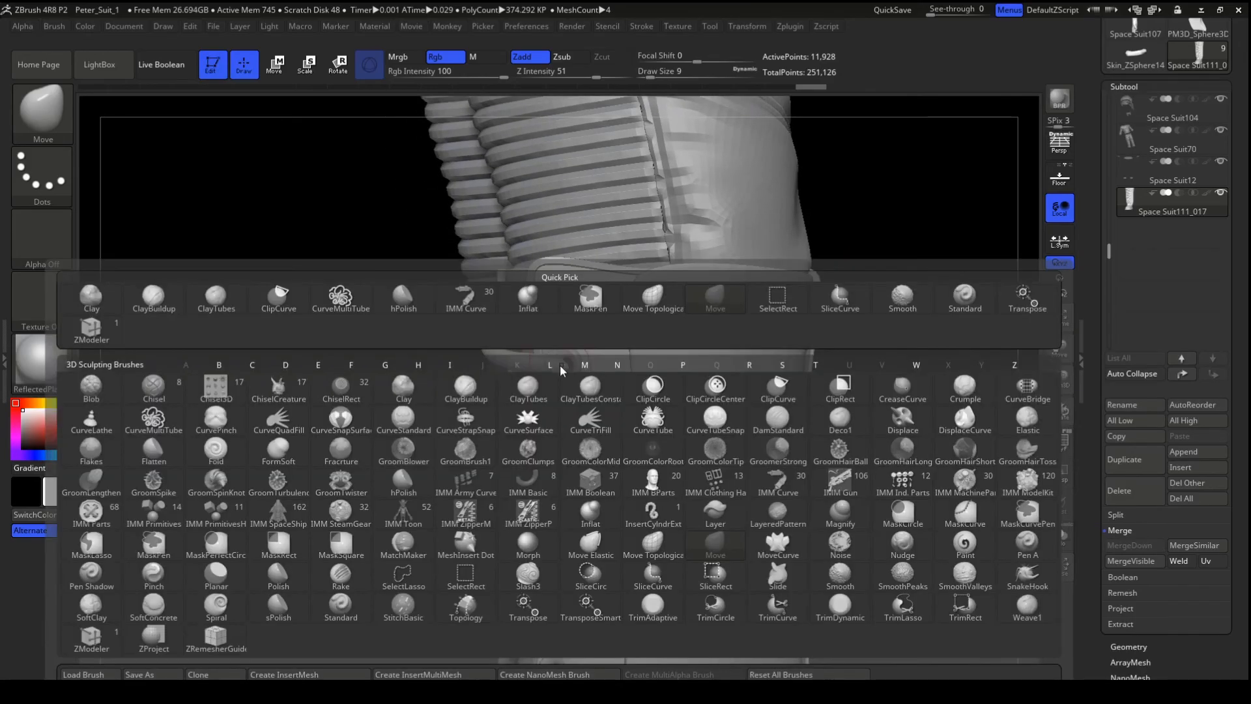
{"action": "left_click", "coordinate": [653, 549]}
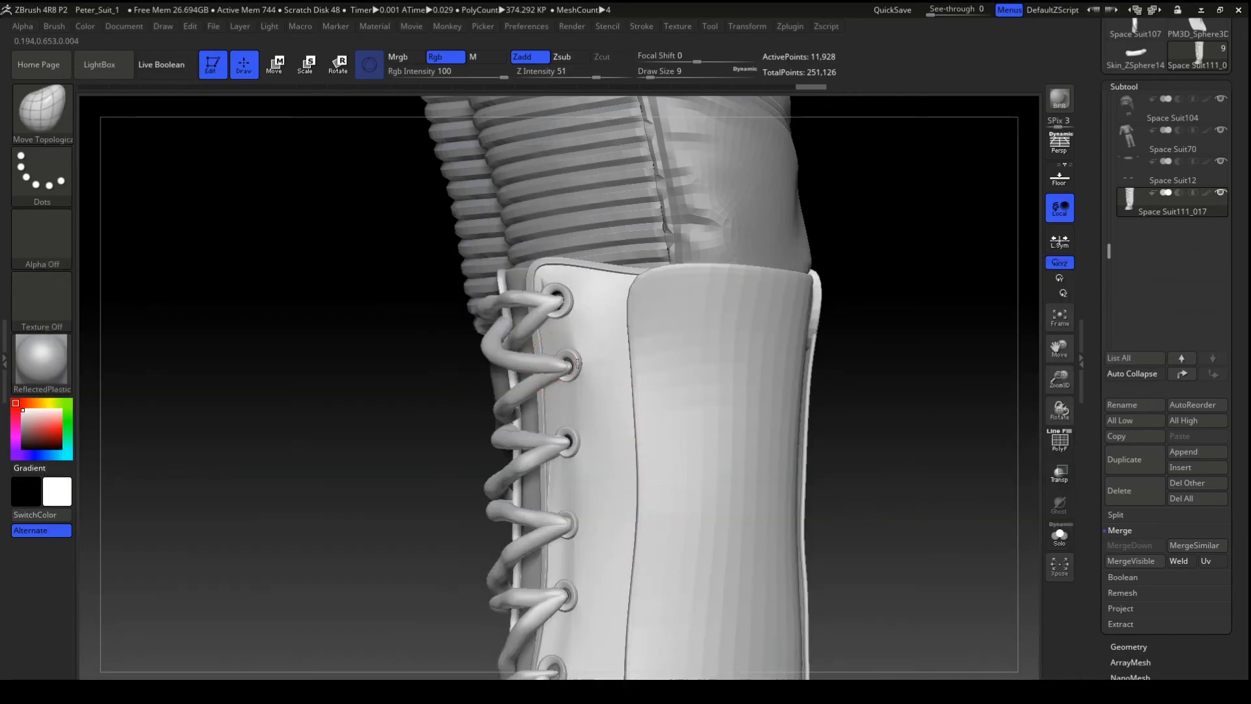
{"action": "left_click_drag", "start_coordinate": [402, 441], "coordinate": [424, 374]}
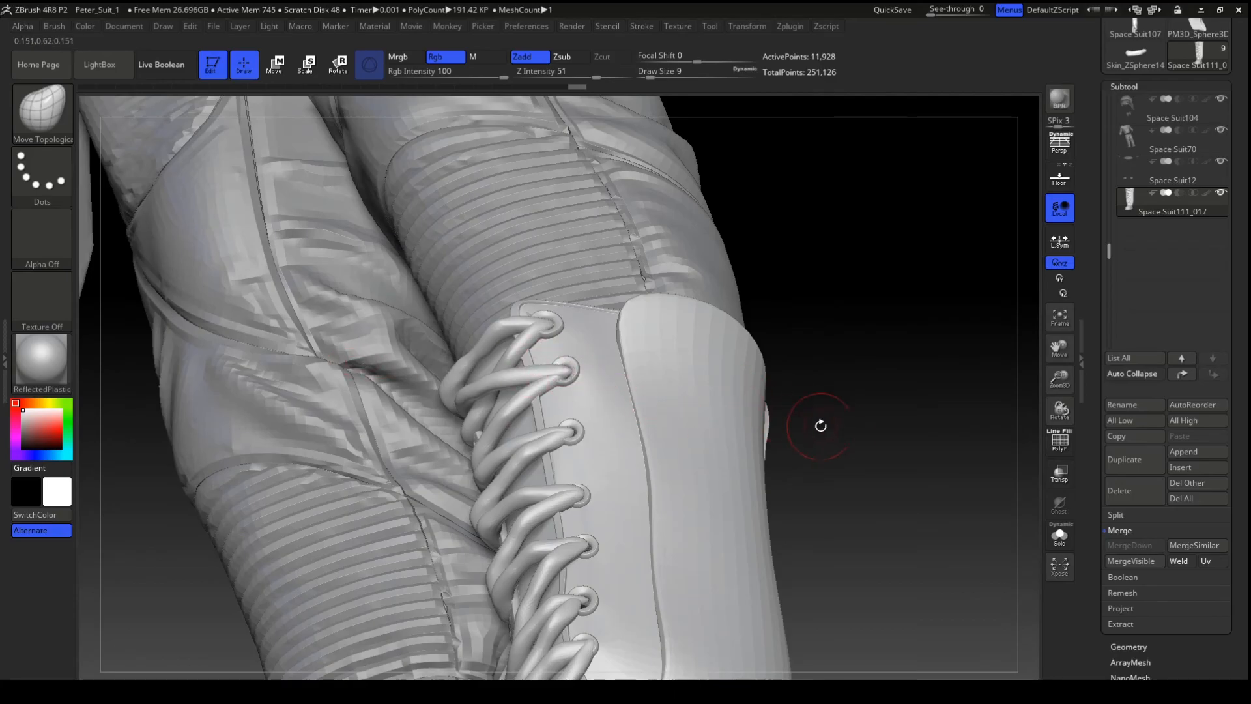
{"action": "left_click_drag", "start_coordinate": [906, 450], "coordinate": [615, 396]}
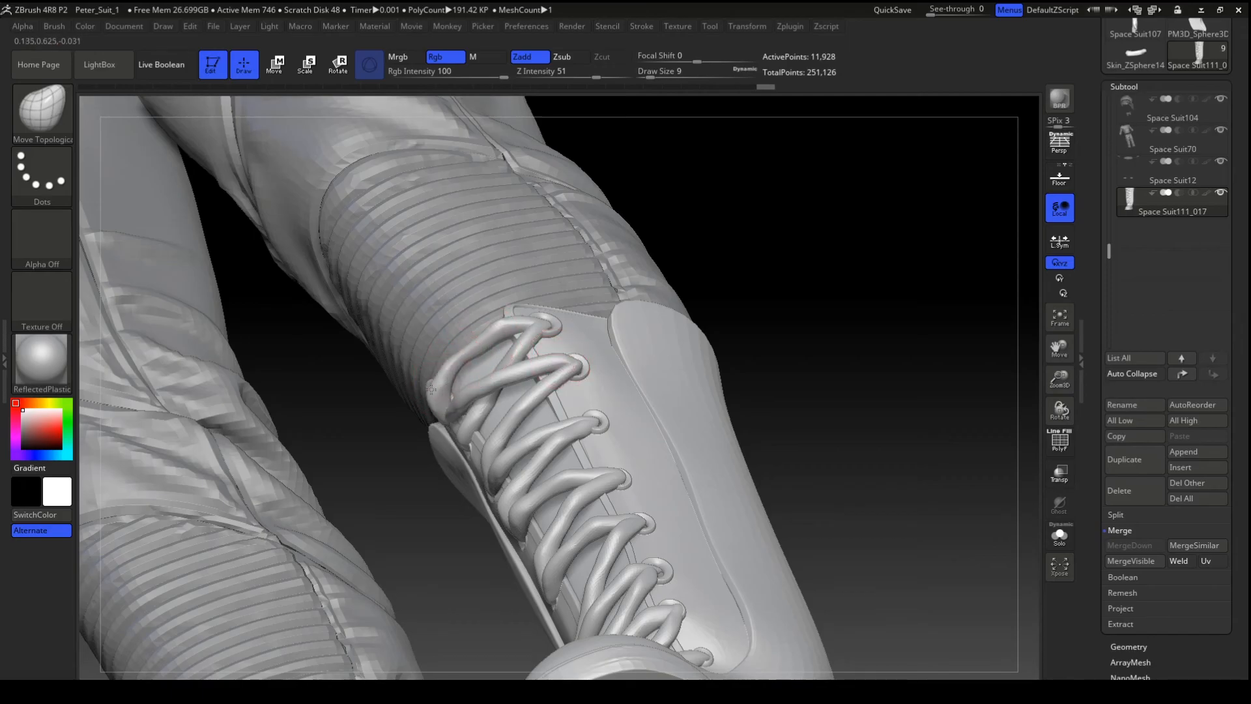
{"action": "mouse_move", "coordinate": [775, 386]}
{"action": "left_mouse_down"}
{"action": "mouse_move", "coordinate": [830, 361]}
{"action": "mouse_move", "coordinate": [838, 498]}
{"action": "mouse_move", "coordinate": [746, 433]}
{"action": "mouse_move", "coordinate": [835, 447]}
{"action": "mouse_move", "coordinate": [945, 407]}
{"action": "mouse_move", "coordinate": [854, 394]}
{"action": "left_mouse_up"}
- Try smoothing the uppermost lace strand across the boot opening and undo the smoothing strokes
{"action": "key", "text": "shift"}
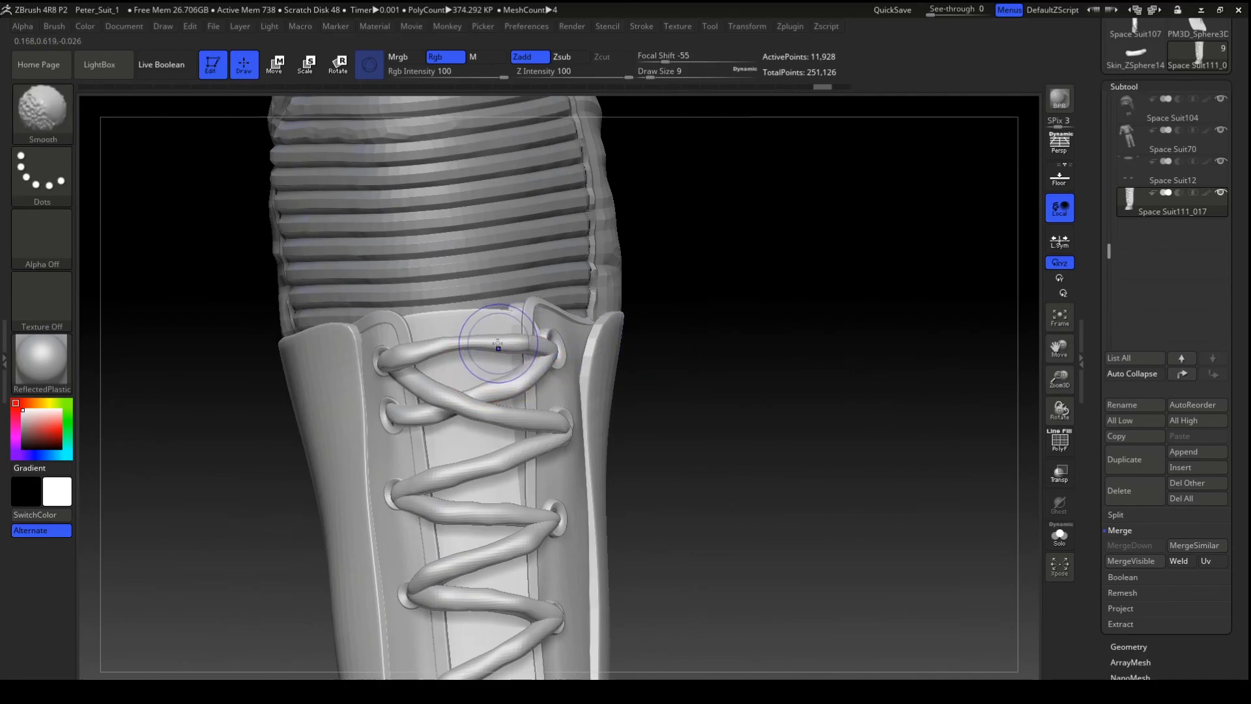
{"action": "key", "text": "ctrl"}
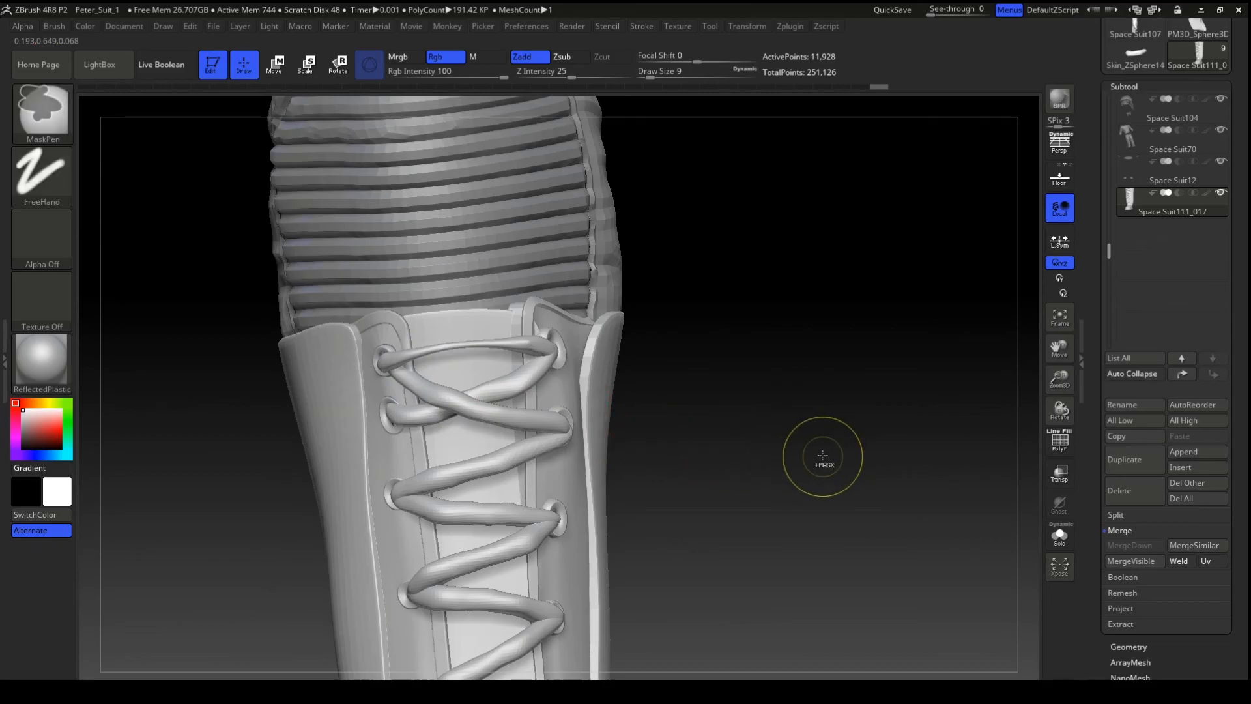
{"action": "key", "text": "ctrl+z"}
{"action": "key", "text": "ctrl+z"}
{"action": "key", "text": "ctrl+z"}
- Nudge the lace strands into their eyelets along the shaft and down to the ankle with the Move Topological brush
{"action": "mouse_move", "coordinate": [823, 450]}
{"action": "left_mouse_down"}
{"action": "mouse_move", "coordinate": [785, 492]}
{"action": "mouse_move", "coordinate": [774, 399]}
{"action": "mouse_move", "coordinate": [788, 329]}
{"action": "mouse_move", "coordinate": [782, 424]}
{"action": "mouse_move", "coordinate": [836, 527]}
{"action": "mouse_move", "coordinate": [925, 498]}
{"action": "left_mouse_up"}
{"action": "left_click_drag", "start_coordinate": [951, 432], "coordinate": [831, 171], "text": "alt"}
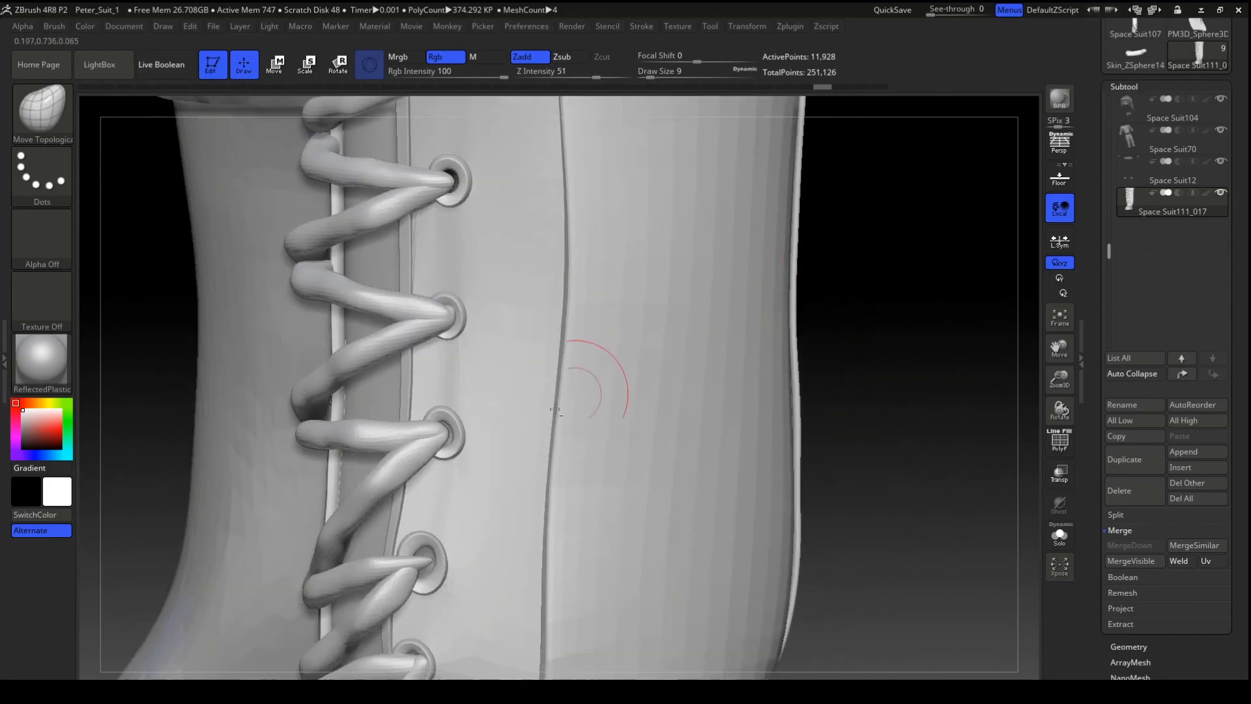
{"action": "left_click_drag", "start_coordinate": [449, 539], "coordinate": [503, 489]}
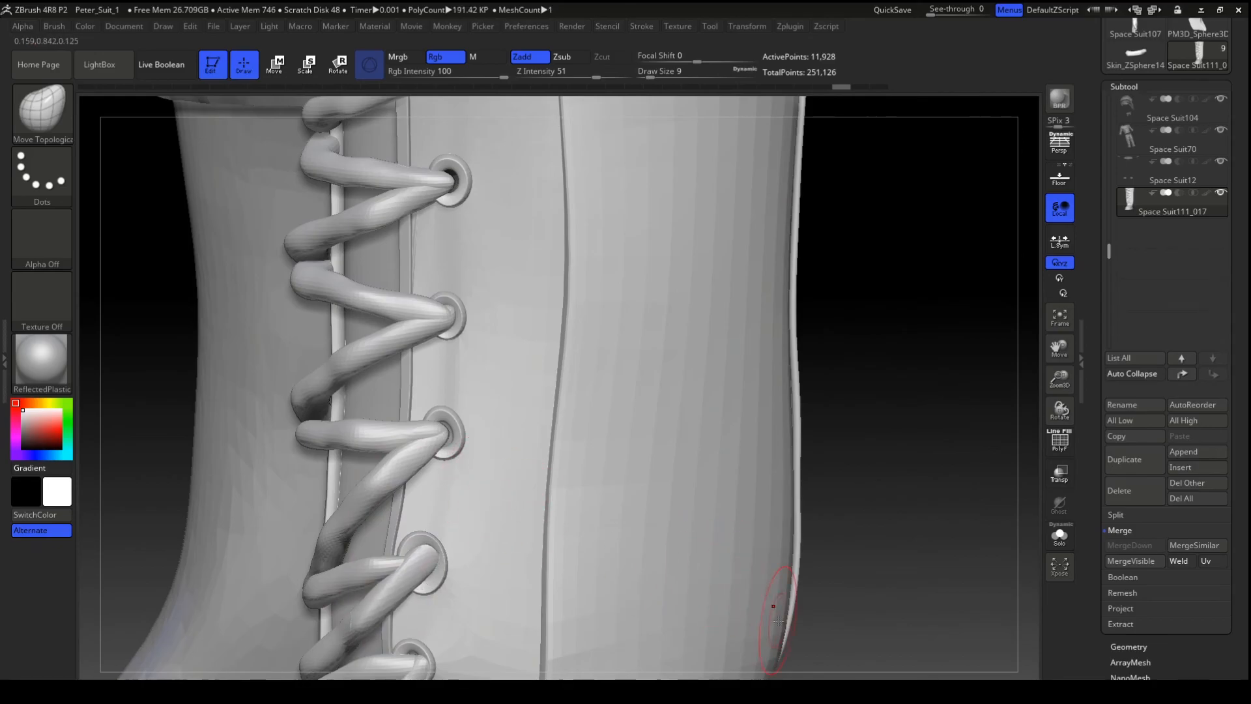
{"action": "left_click_drag", "start_coordinate": [861, 537], "coordinate": [885, 287], "text": "alt"}
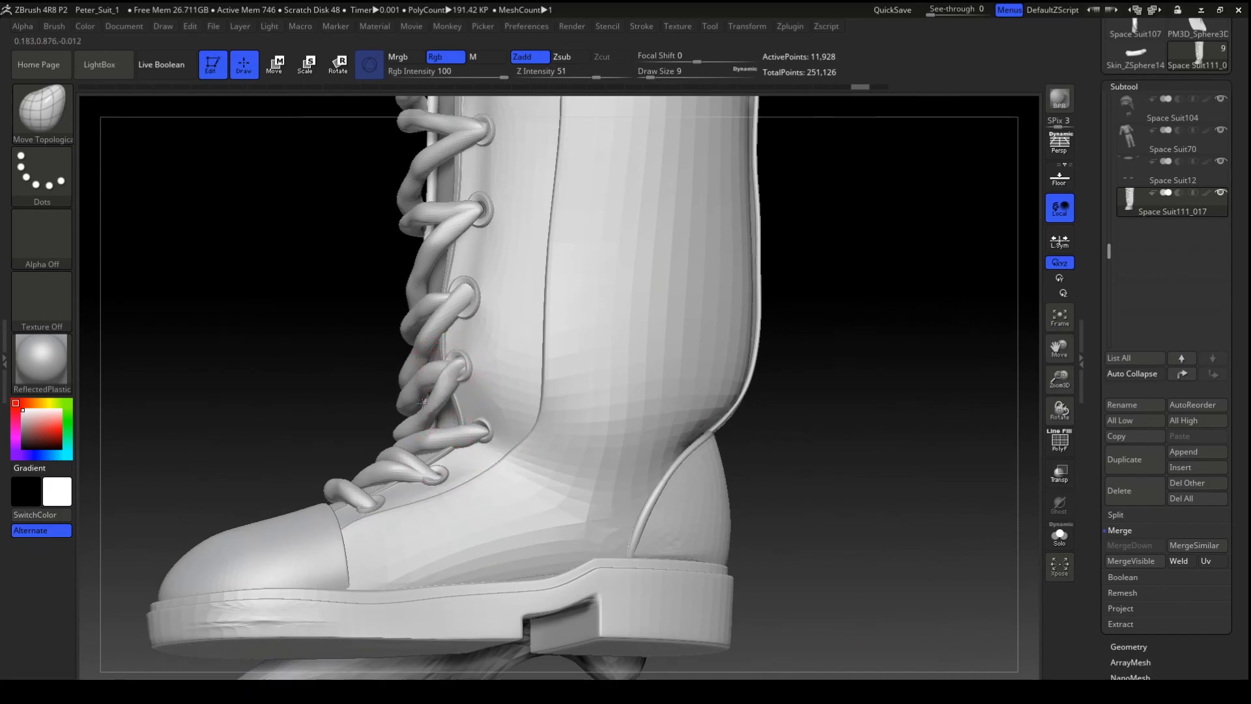
{"action": "left_click_drag", "start_coordinate": [288, 391], "coordinate": [264, 427]}
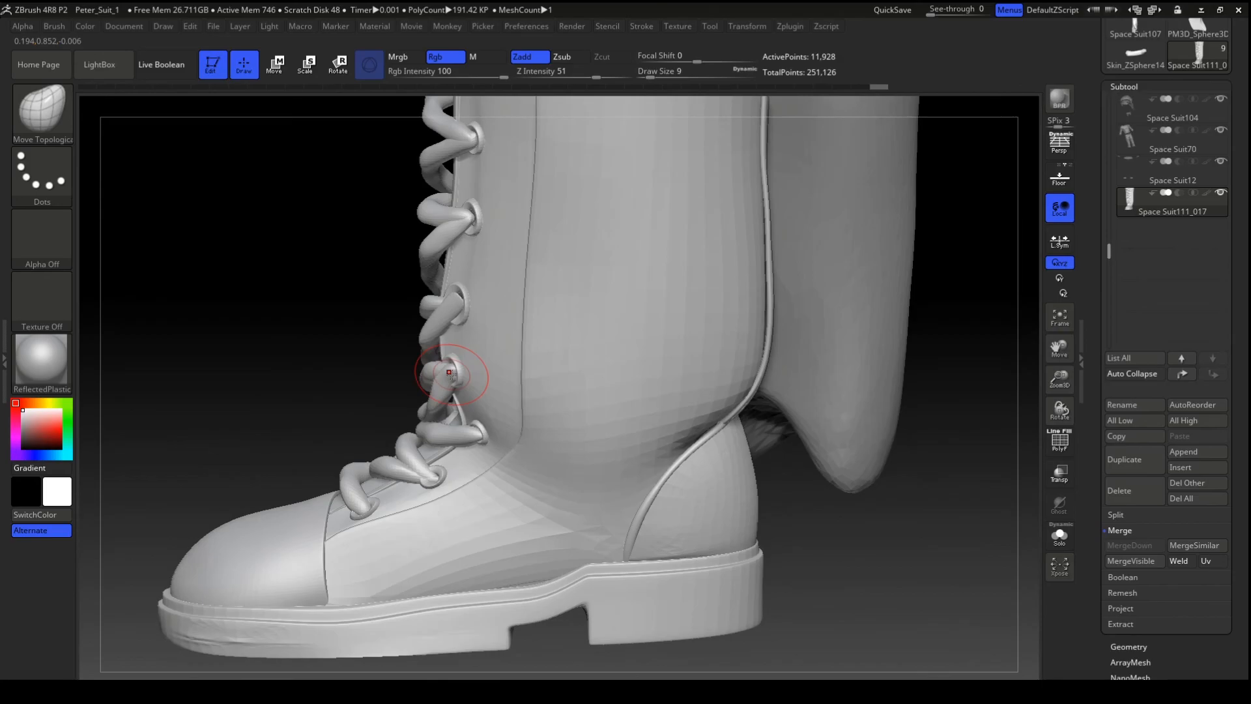
{"action": "left_click_drag", "start_coordinate": [309, 371], "coordinate": [430, 374]}
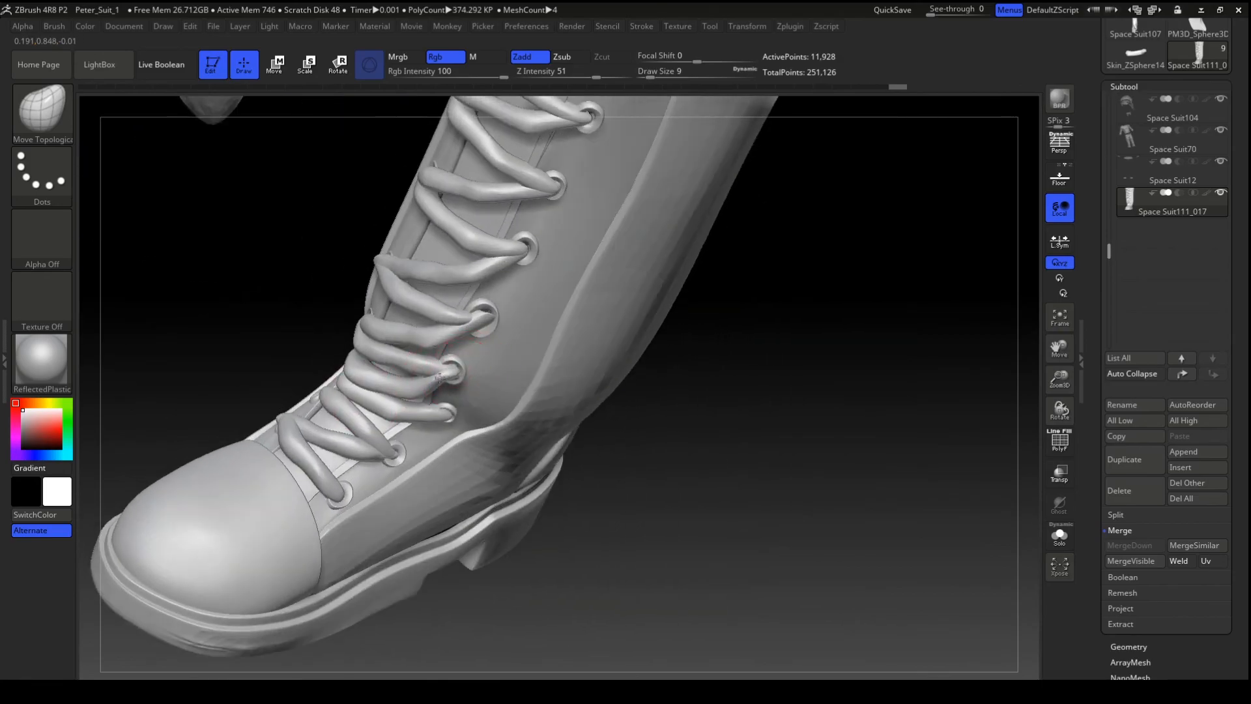
{"action": "mouse_move", "coordinate": [653, 421]}
{"action": "left_mouse_down"}
{"action": "mouse_move", "coordinate": [658, 402]}
{"action": "mouse_move", "coordinate": [691, 427]}
{"action": "mouse_move", "coordinate": [730, 426]}
{"action": "mouse_move", "coordinate": [699, 422]}
{"action": "mouse_move", "coordinate": [704, 491]}
{"action": "left_mouse_up"}
{"action": "key", "text": "ctrl"}
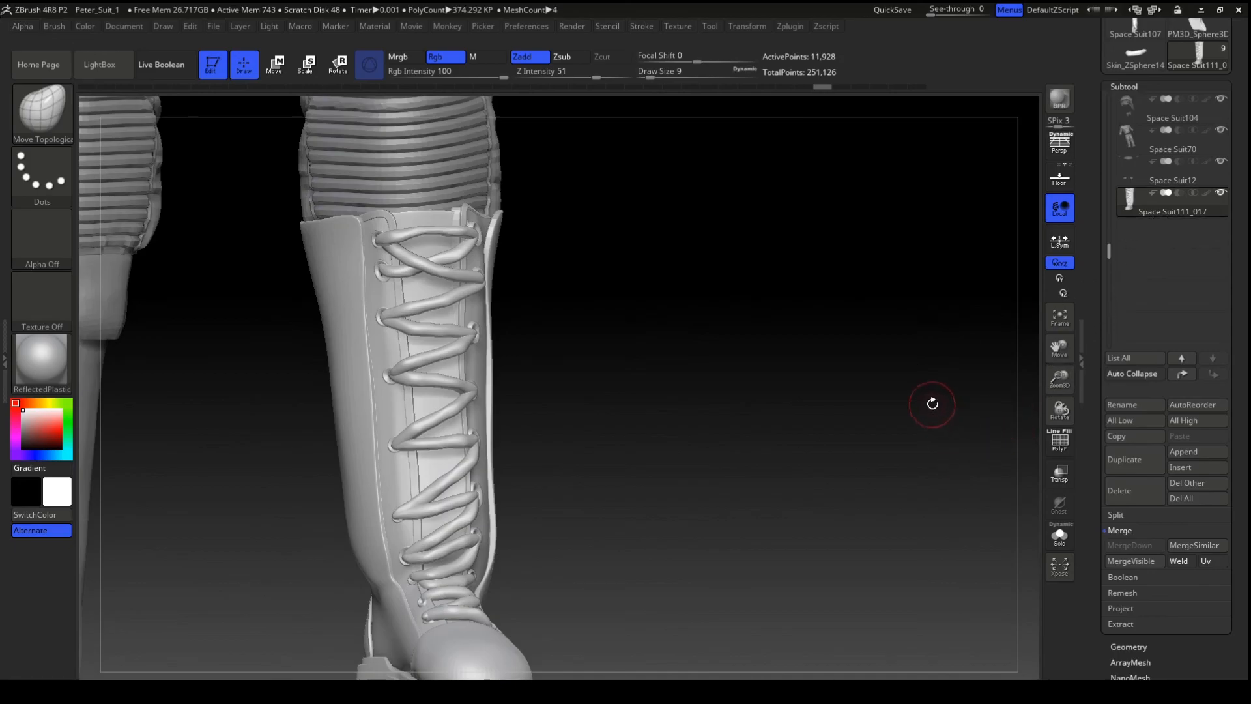
- Mirror the finished boot to the other leg across the X axis with SubTool Master, merging both into one SubTool
{"action": "left_click", "coordinate": [790, 27]}
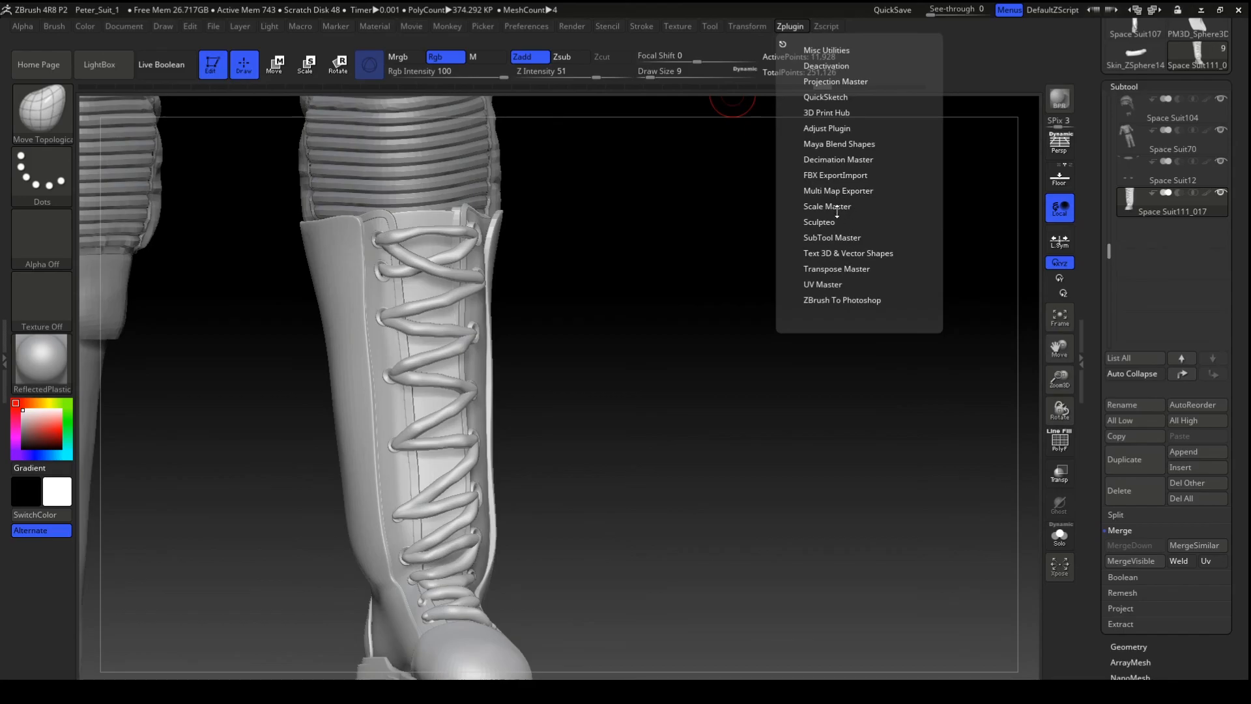
{"action": "left_click", "coordinate": [828, 238]}
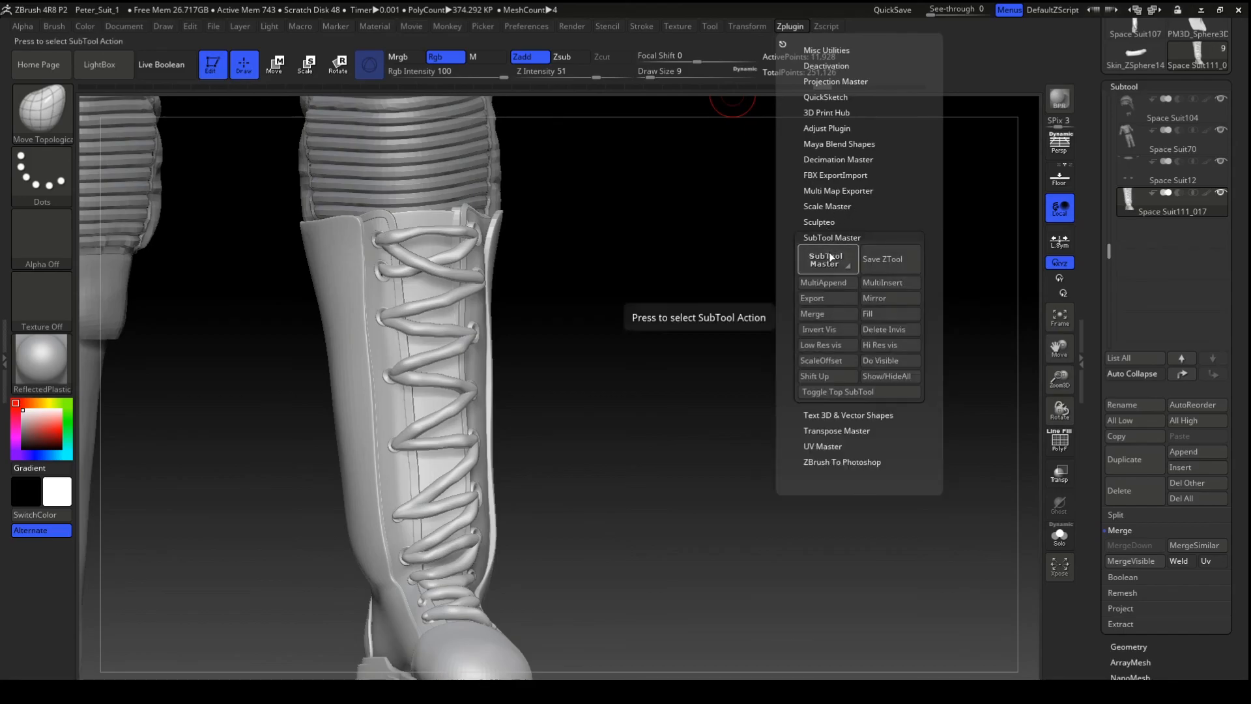
{"action": "left_click", "coordinate": [872, 299]}
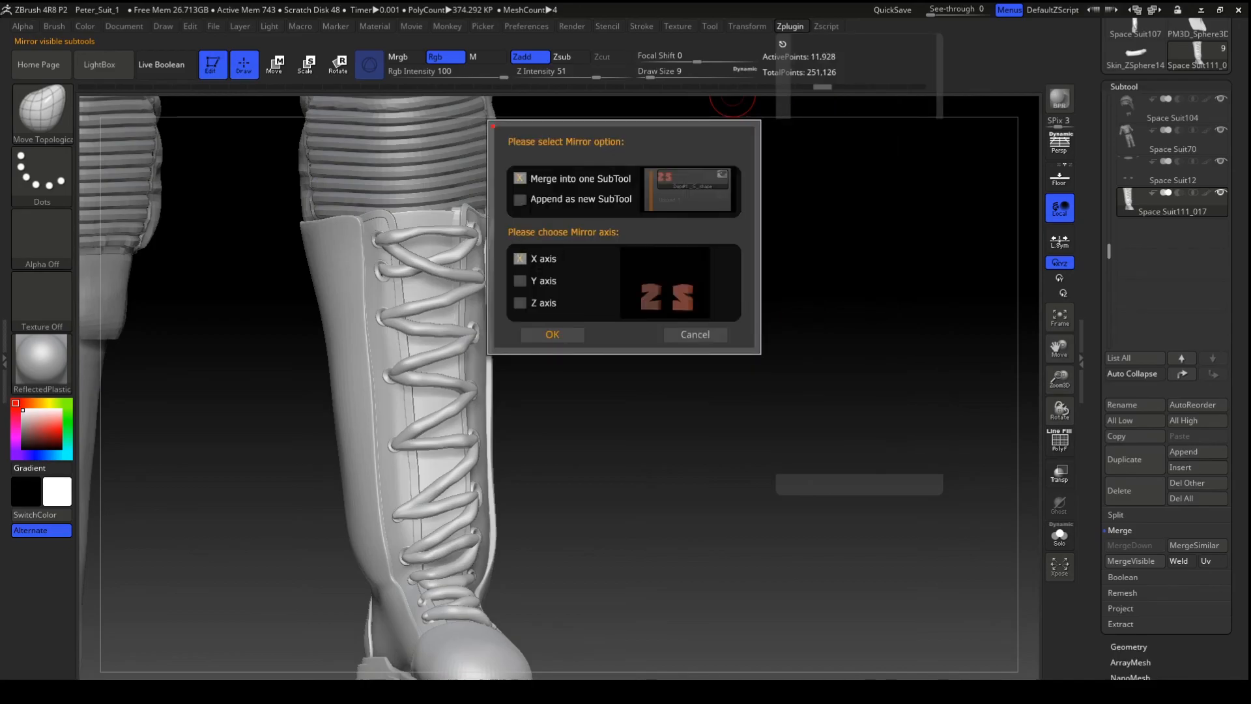
{"action": "left_click", "coordinate": [554, 333]}
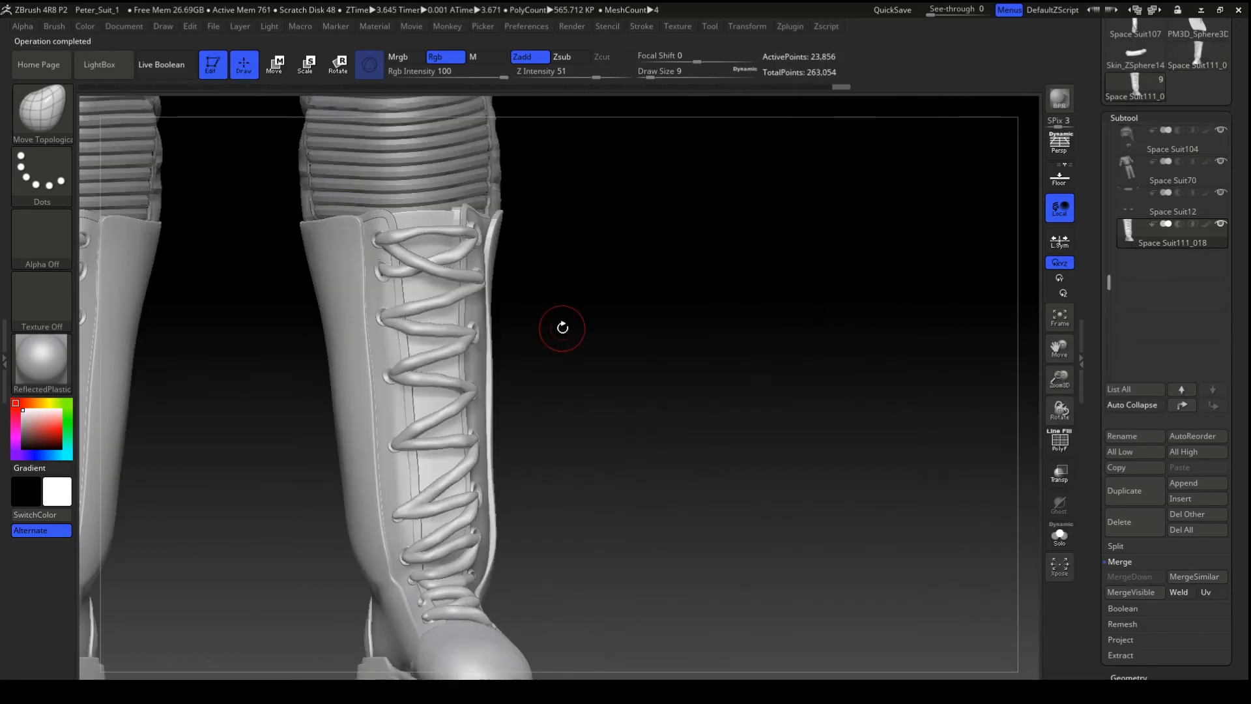
{"action": "left_click_drag", "start_coordinate": [685, 365], "coordinate": [614, 286], "text": "alt"}
{"action": "left_click_drag", "start_coordinate": [617, 422], "coordinate": [642, 355], "text": "alt"}
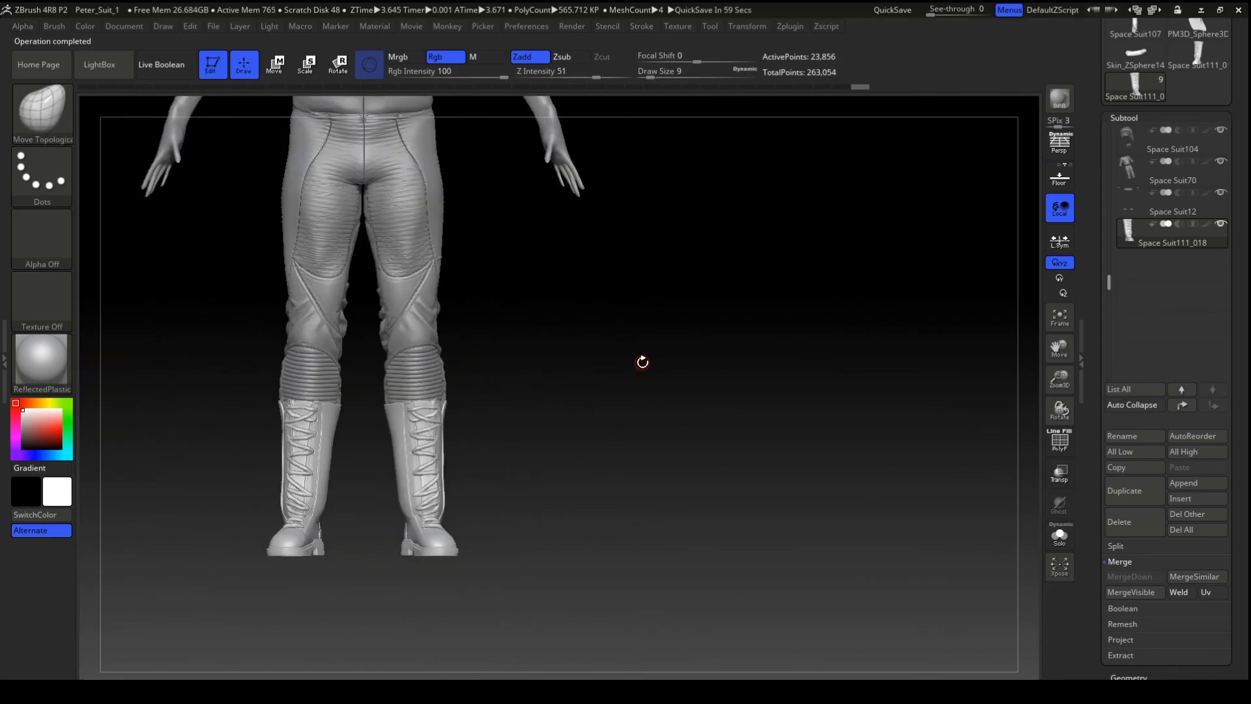